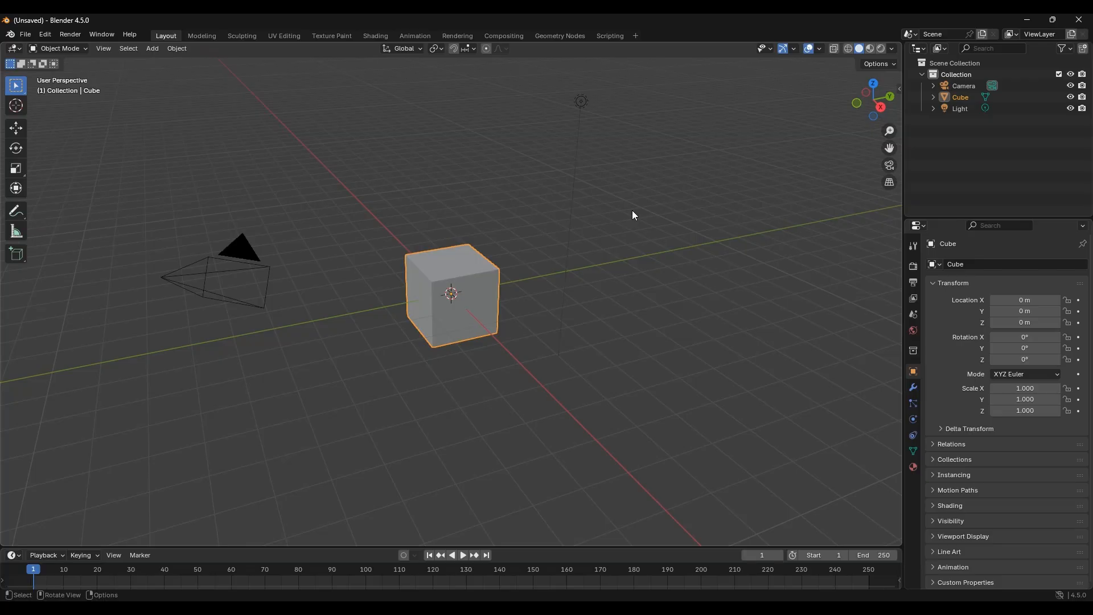
Select the light, the cube and the camera in turn to identify the default scene objects.
left_click(581, 101)
left_click(467, 286)
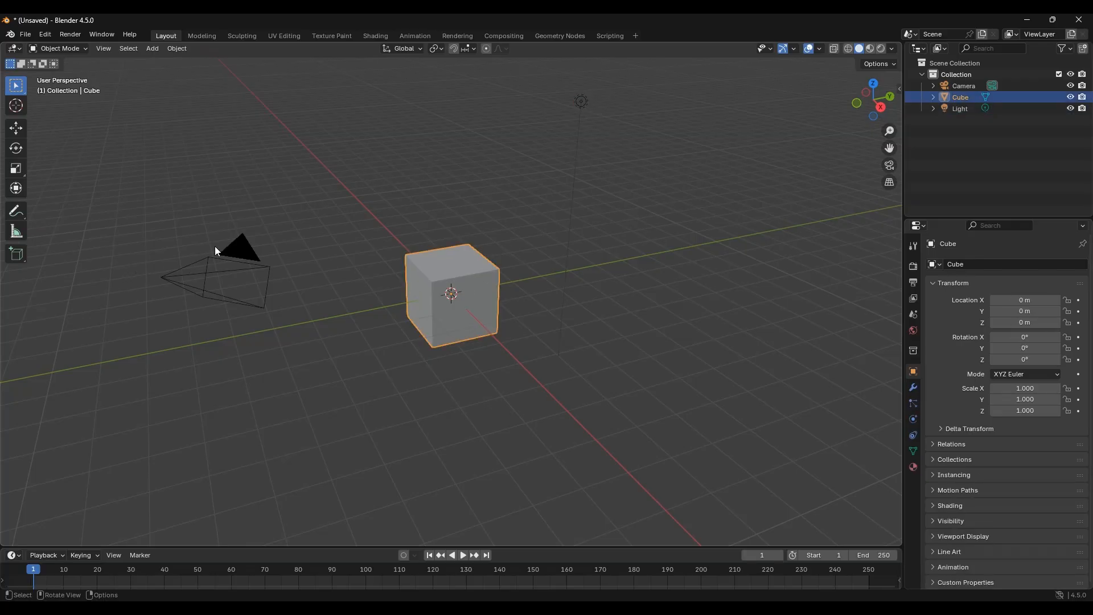
left_click(237, 244)
left_click(442, 264)
left_click(248, 255)
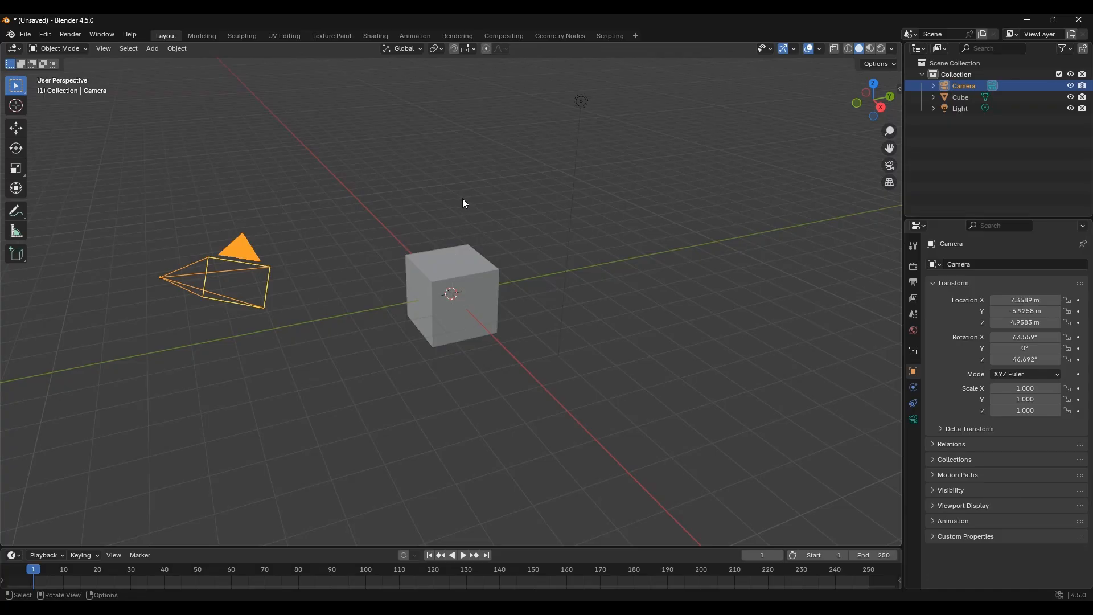
Examine the default scene from different angles and distances.
middle_click_drag(466, 203, 437, 213)
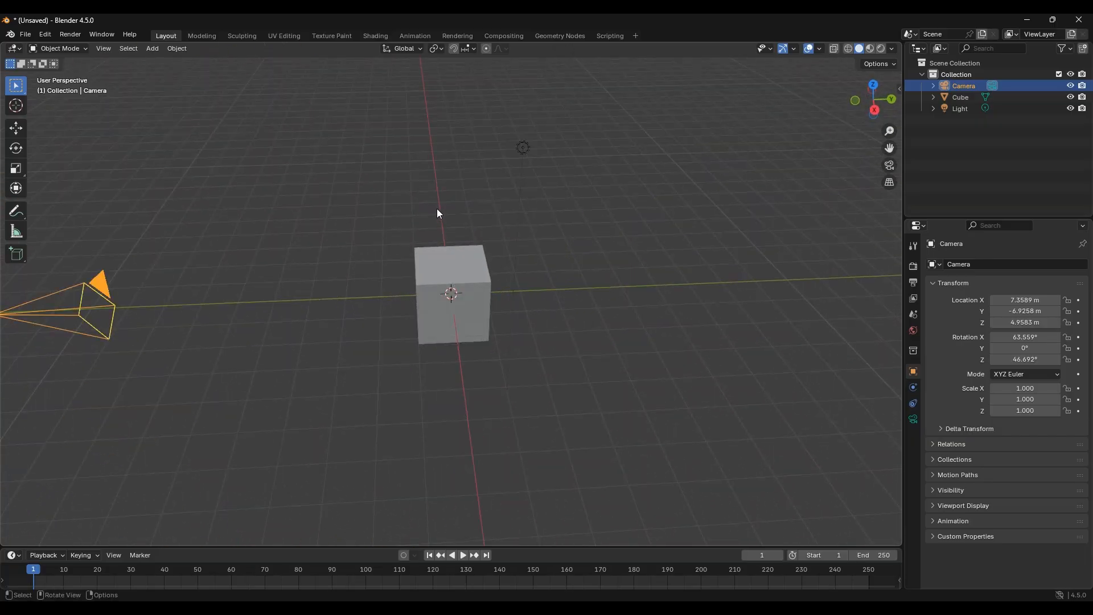
scroll(434, 215, "down", 5)
scroll(434, 216, "up", 5)
left_click_drag(881, 93, 752, 99)
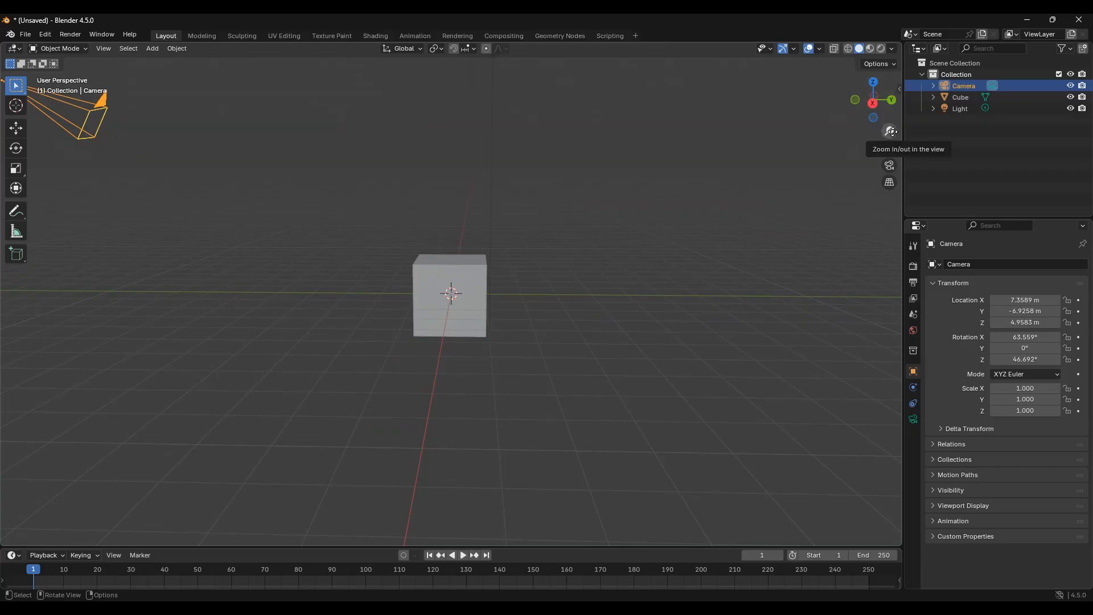
left_click_drag(891, 131, 898, 170)
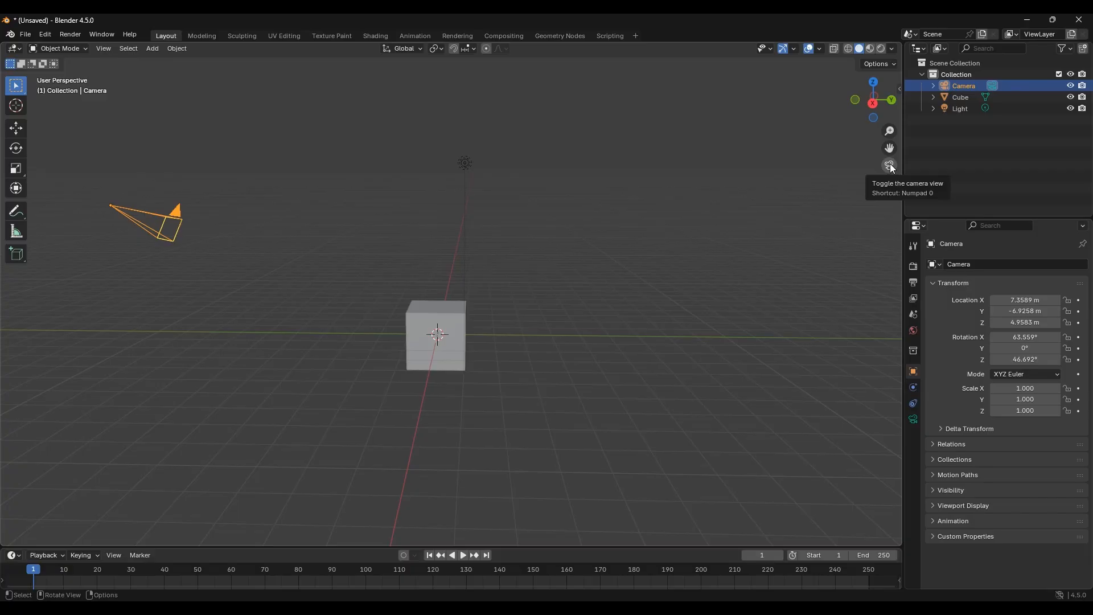
Check the scene through the camera and in orthographic projection, and return to the perspective view.
left_click(890, 165)
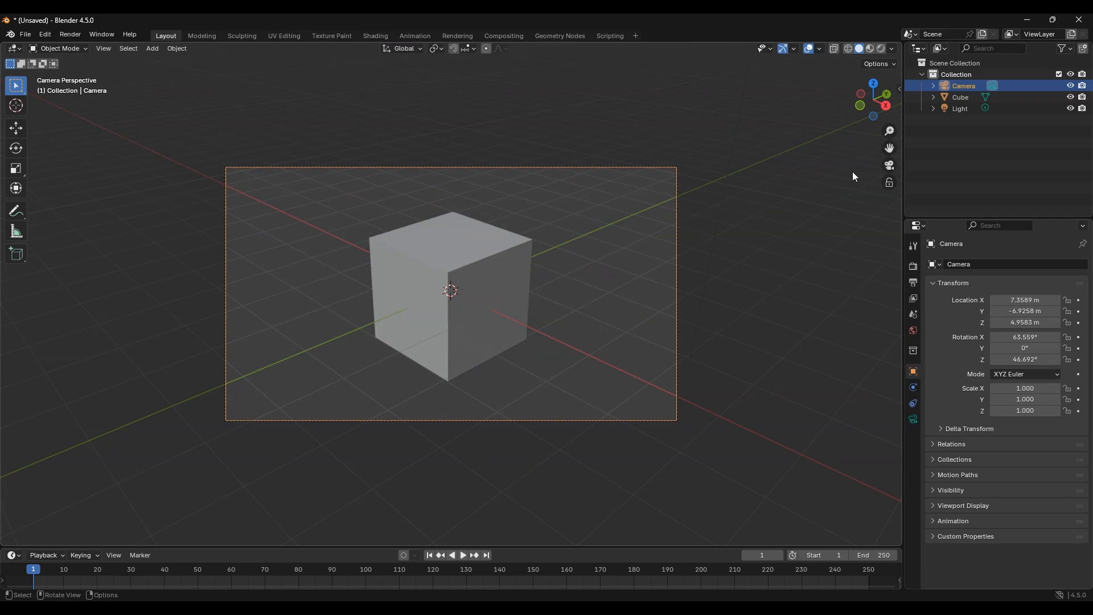
left_click(886, 166)
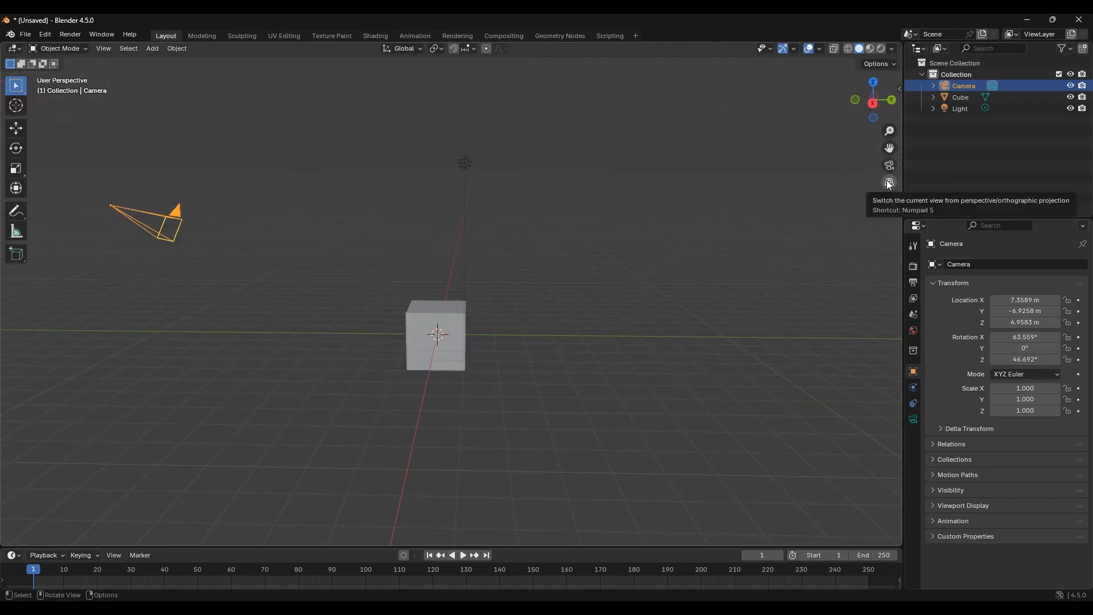
left_click(889, 184)
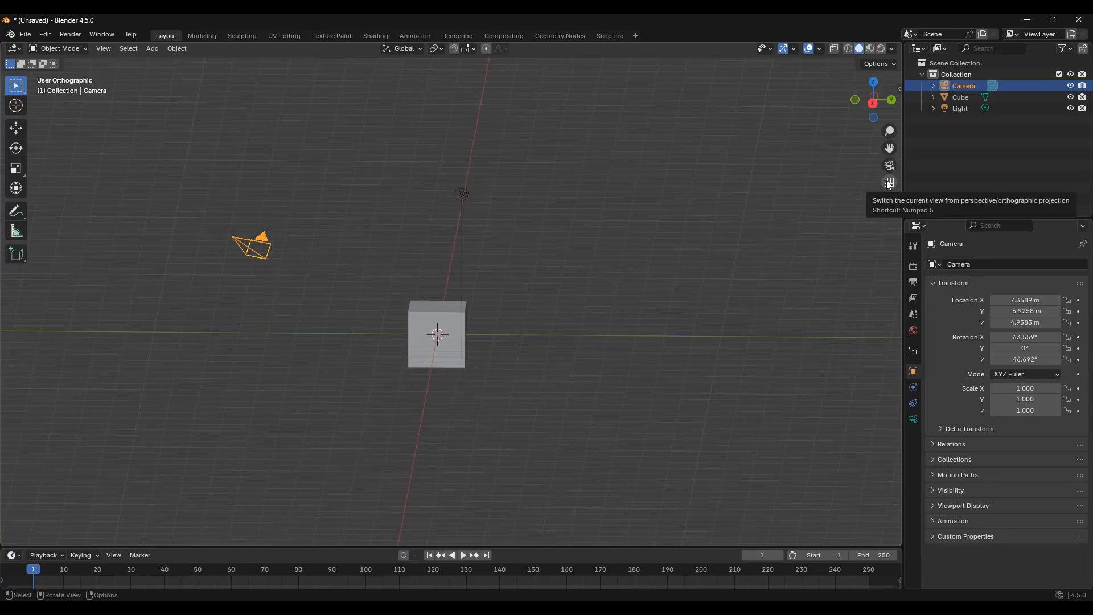
left_click(890, 184)
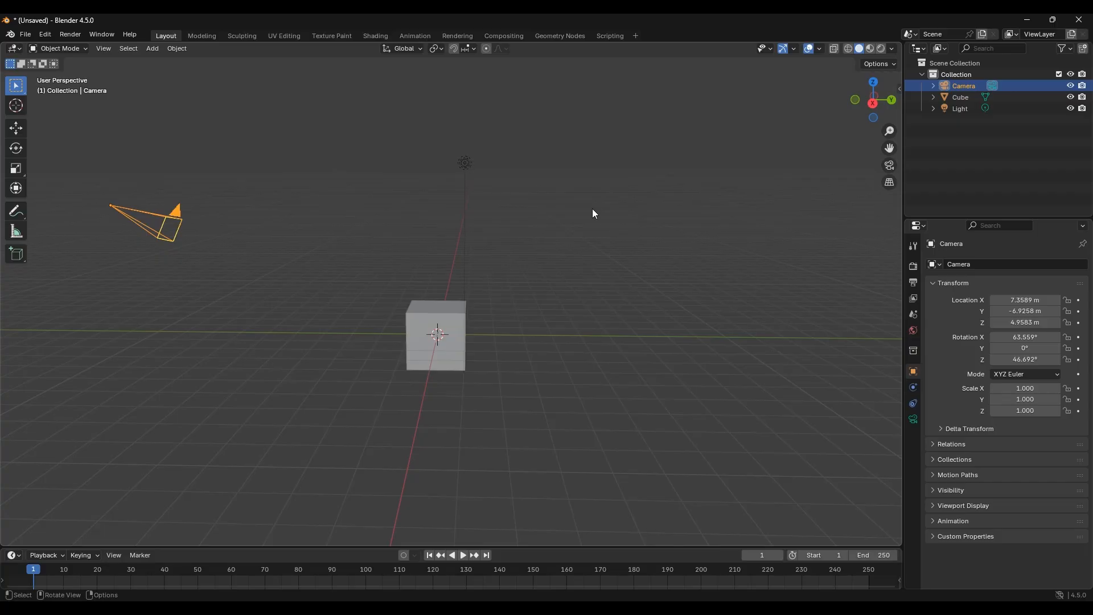
Flatten the cube in camera view by scaling it along Z to about 0.115.
left_click(423, 326)
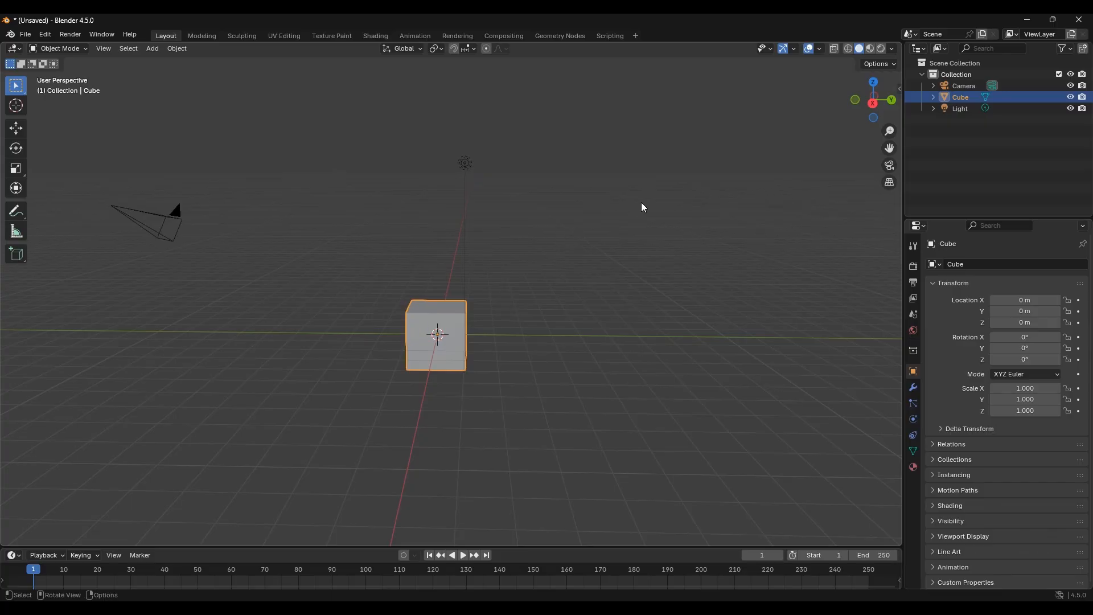
left_click(889, 166)
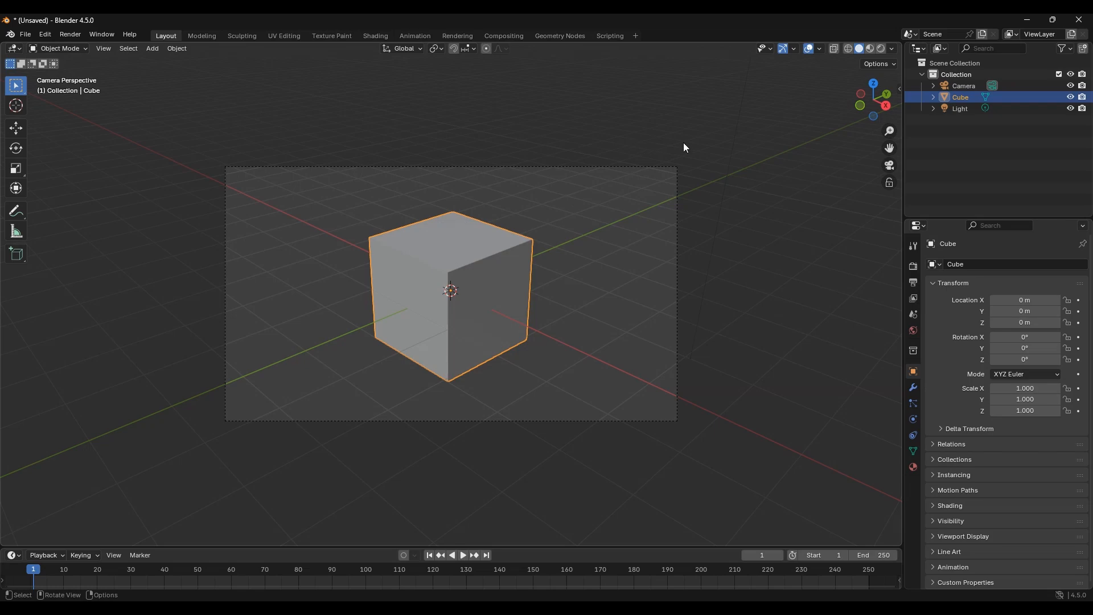
key("s")
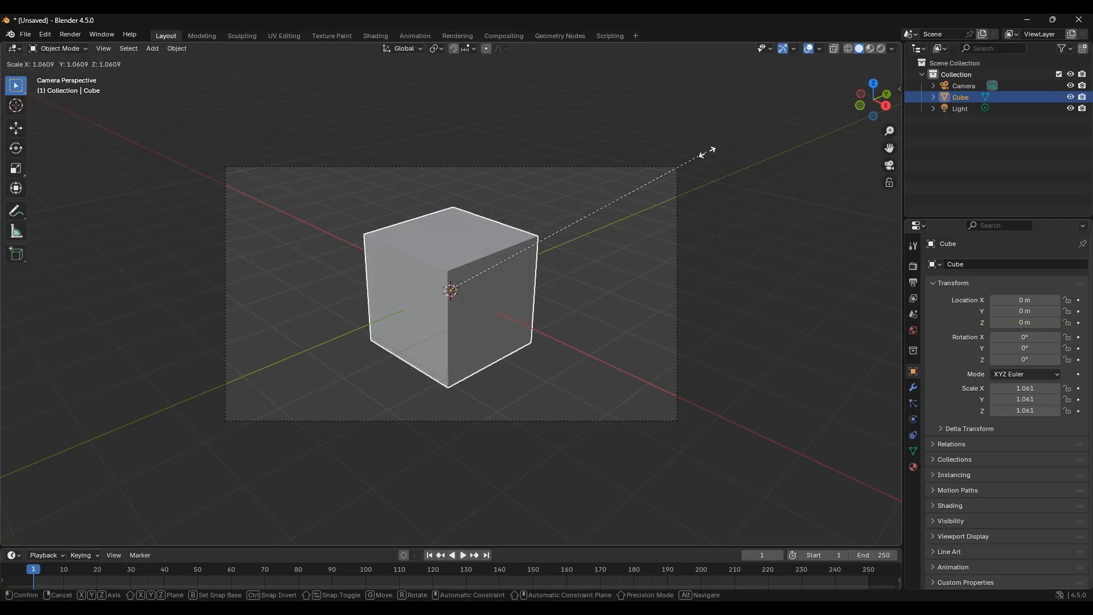
key("z")
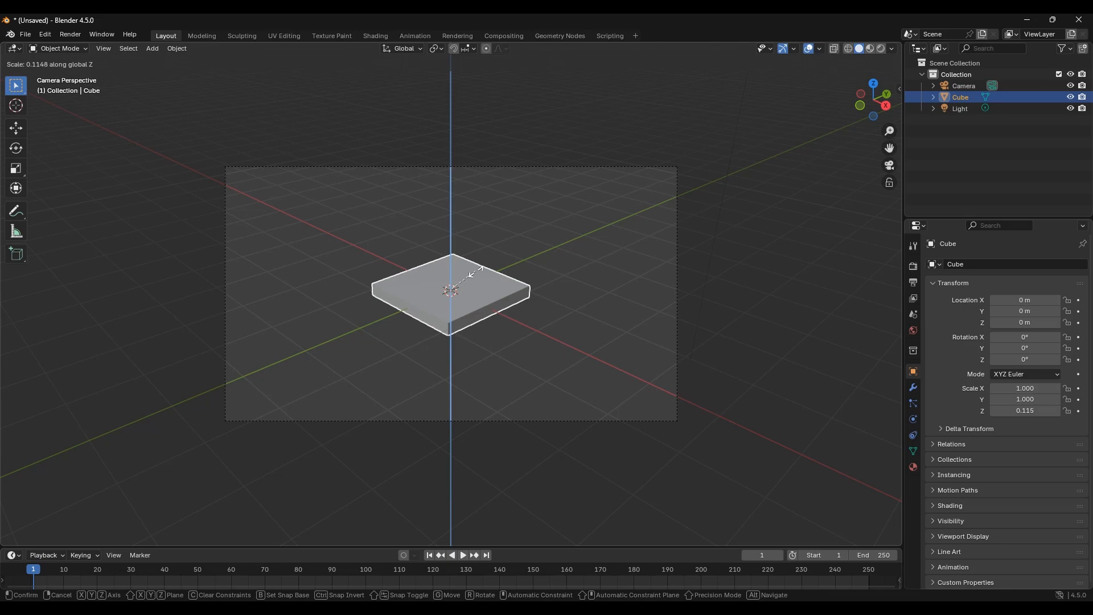
left_click(477, 271)
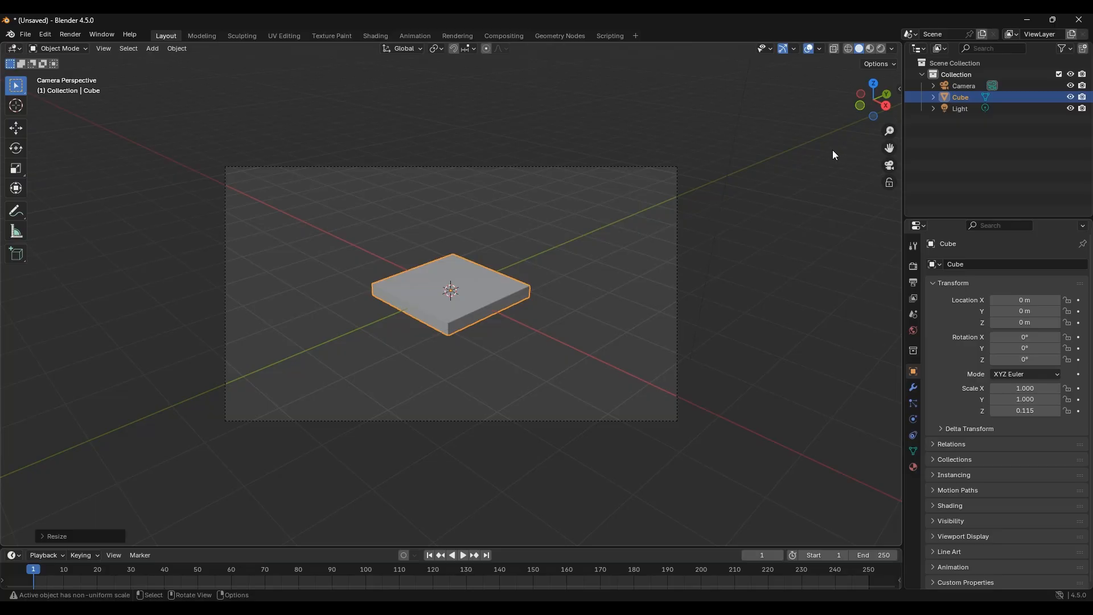
Shape the flattened cube into a long plank by scaling it to about 0.279 along Y and 10.84 along X.
key("s")
key("y")
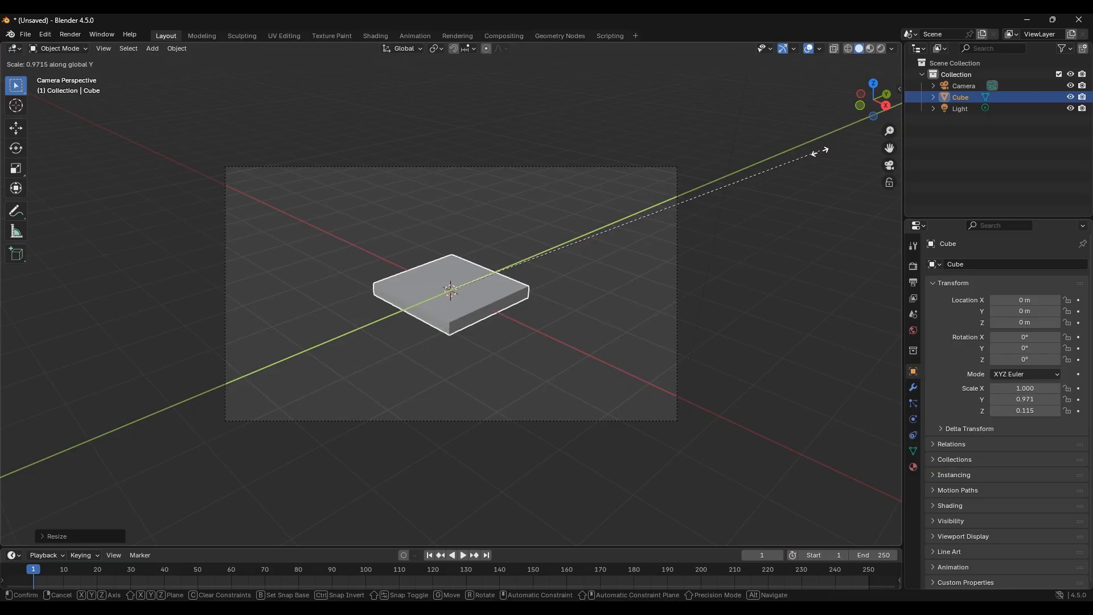
left_click(557, 247)
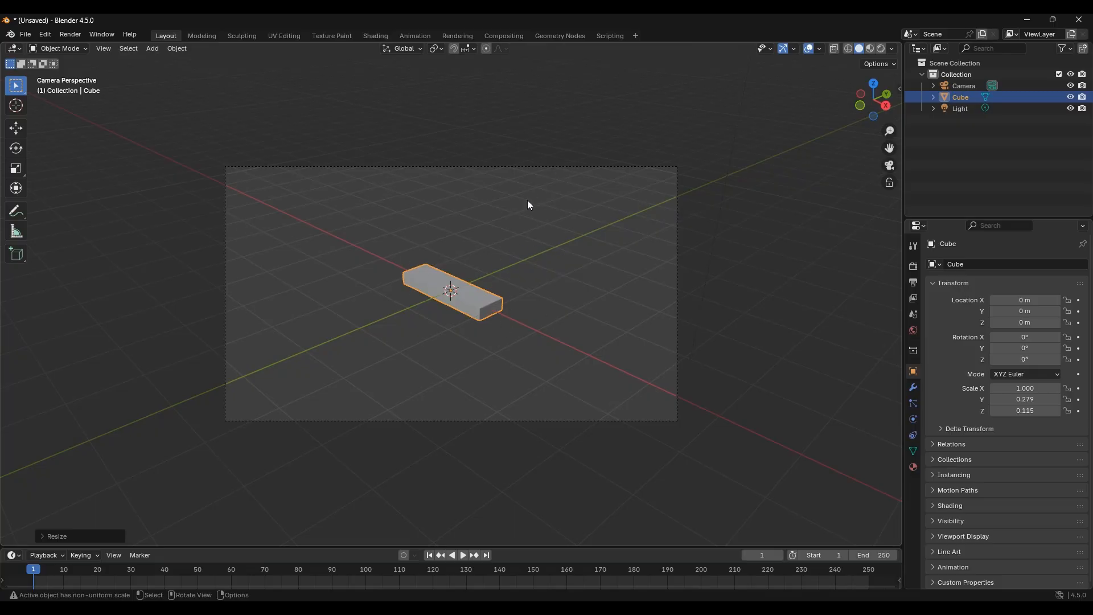
key("s")
key("x")
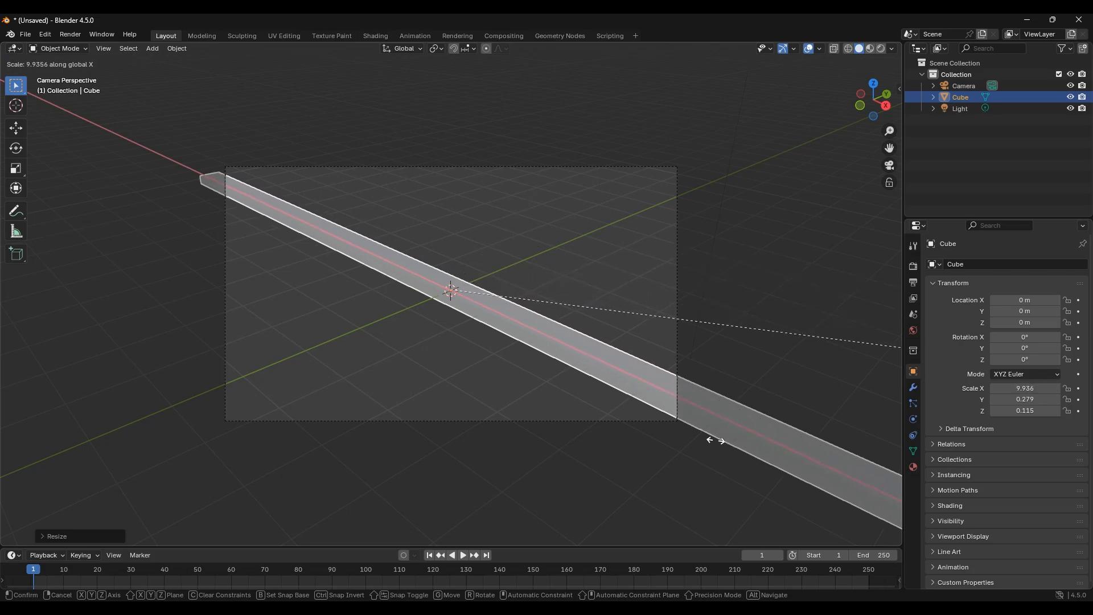
left_click(826, 451)
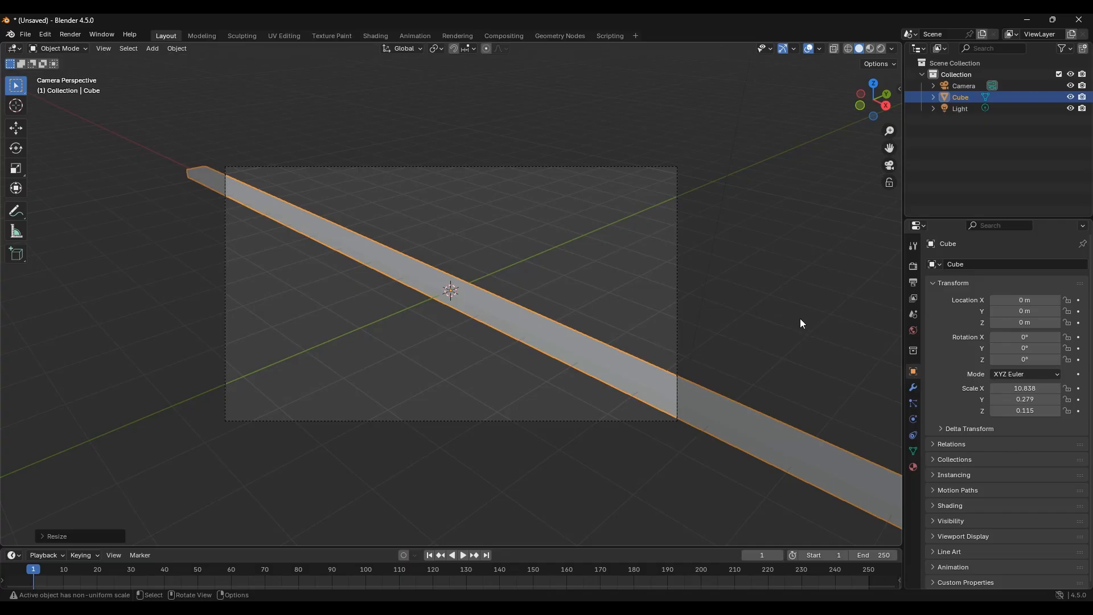
Move the plank along X to about -3.87 m and along Y to about -4.43 m.
key("g")
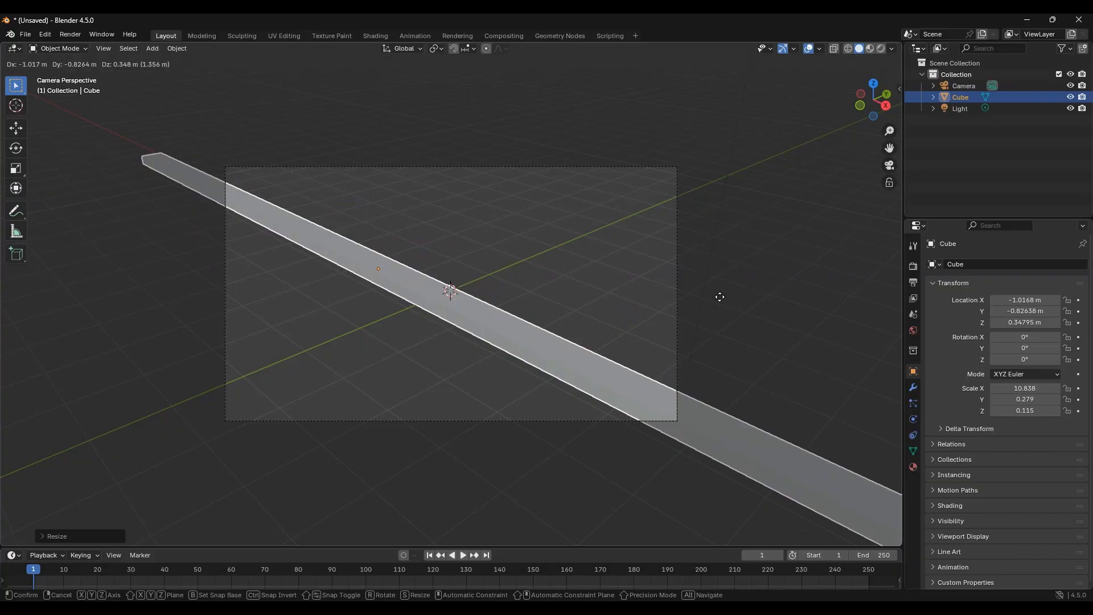
key("x")
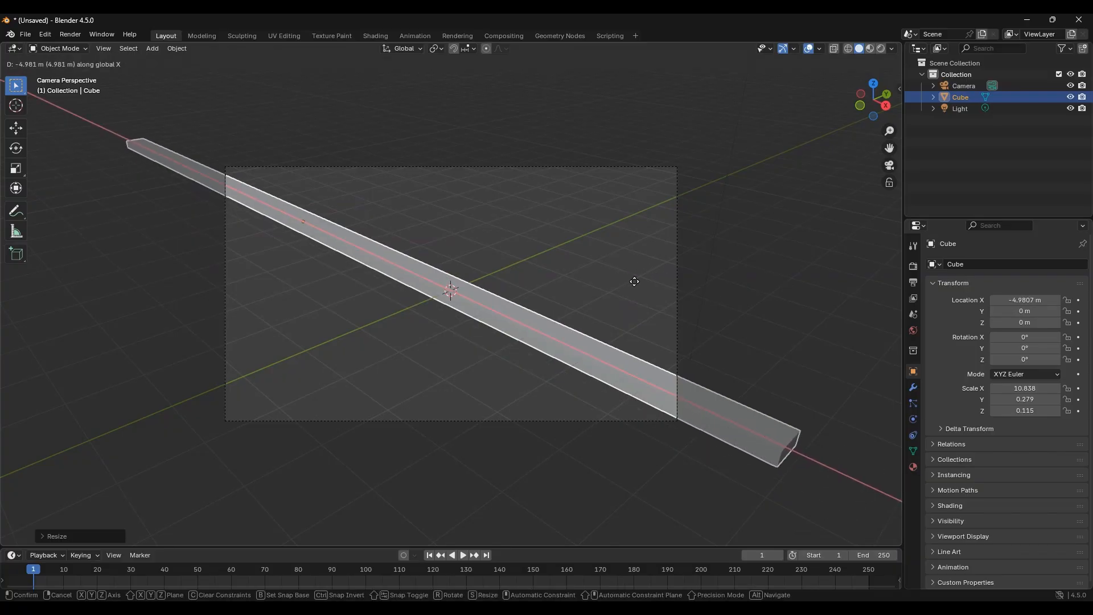
key("y")
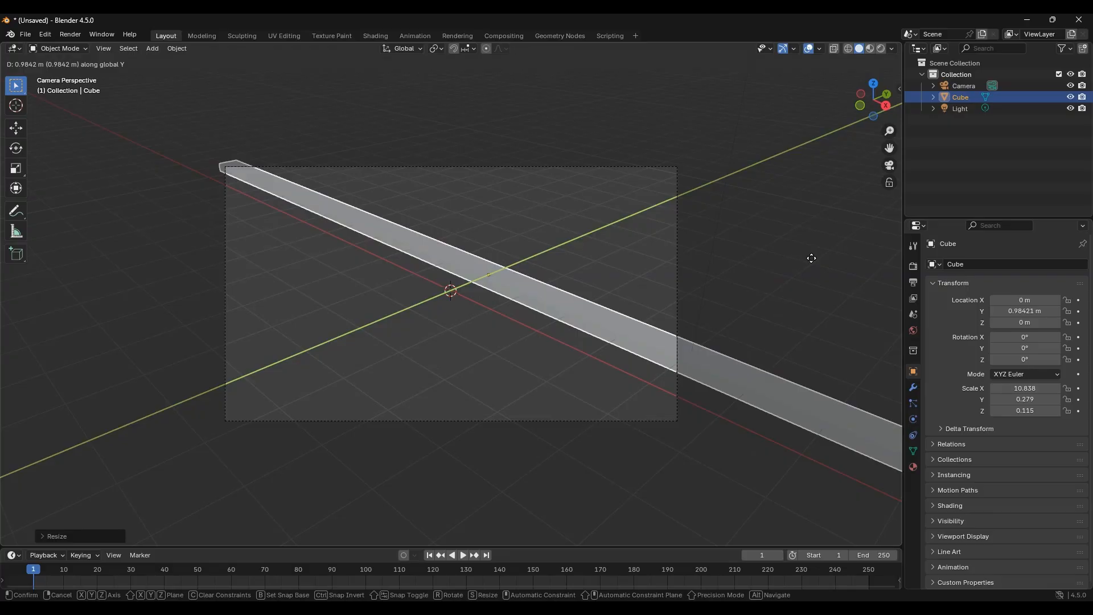
key("x")
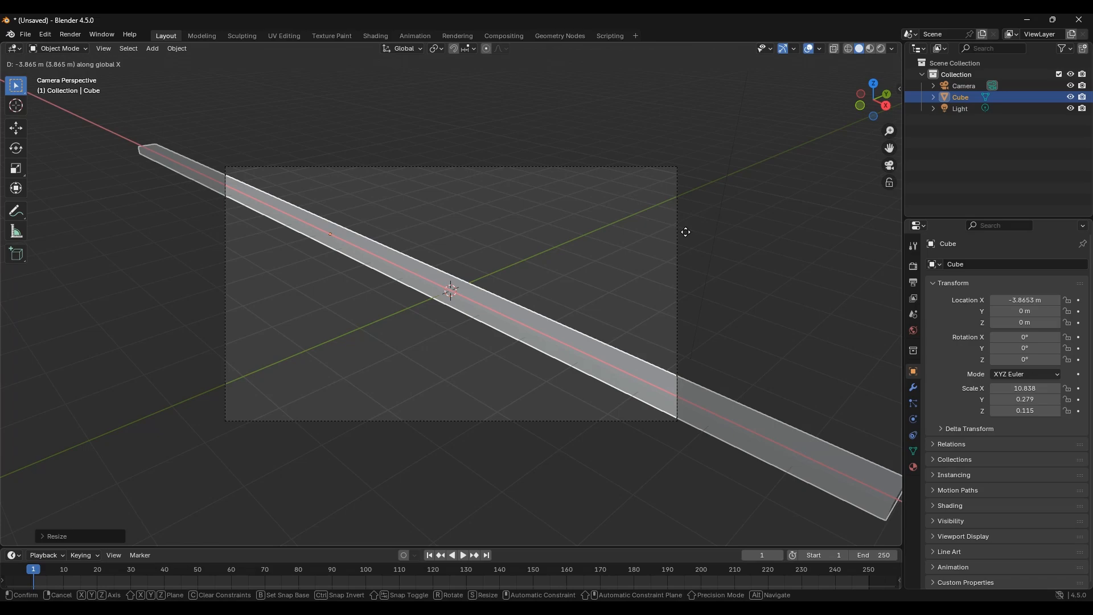
left_click(686, 232)
key("g")
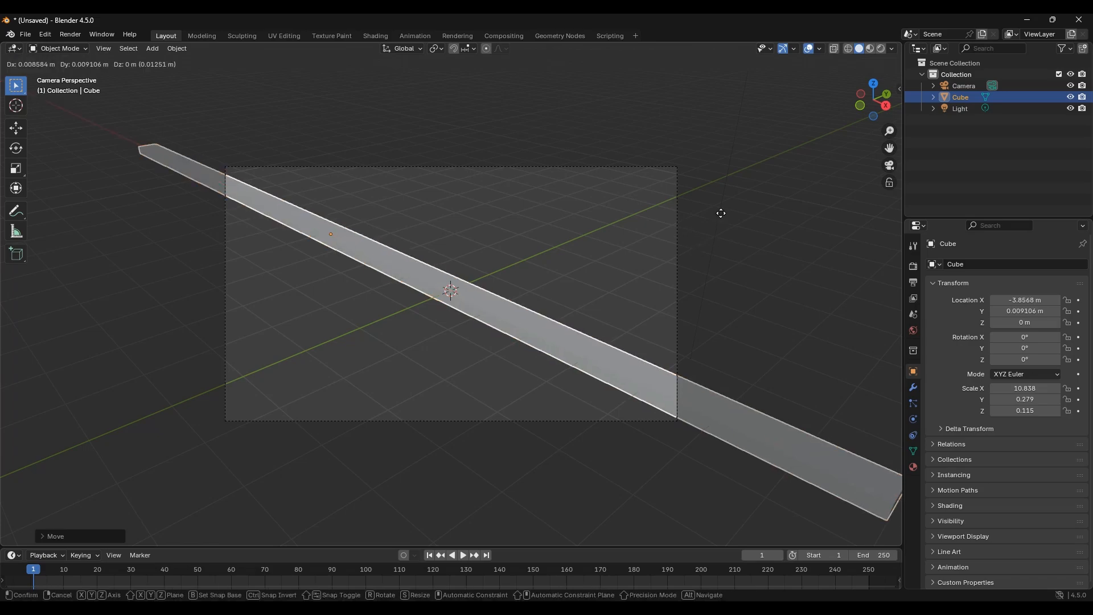
key("y")
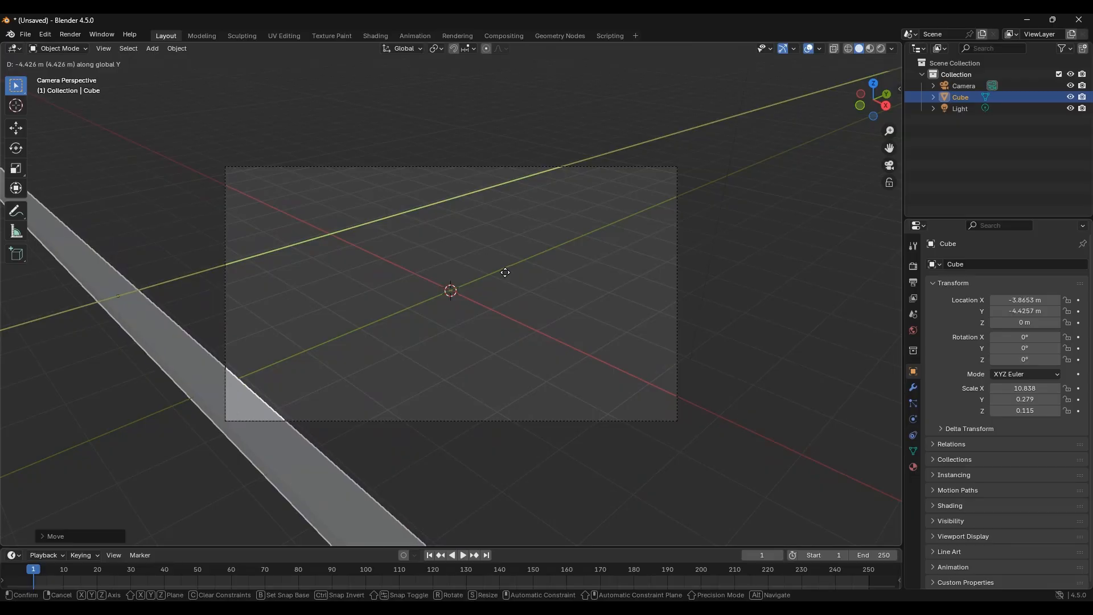
left_click(505, 273)
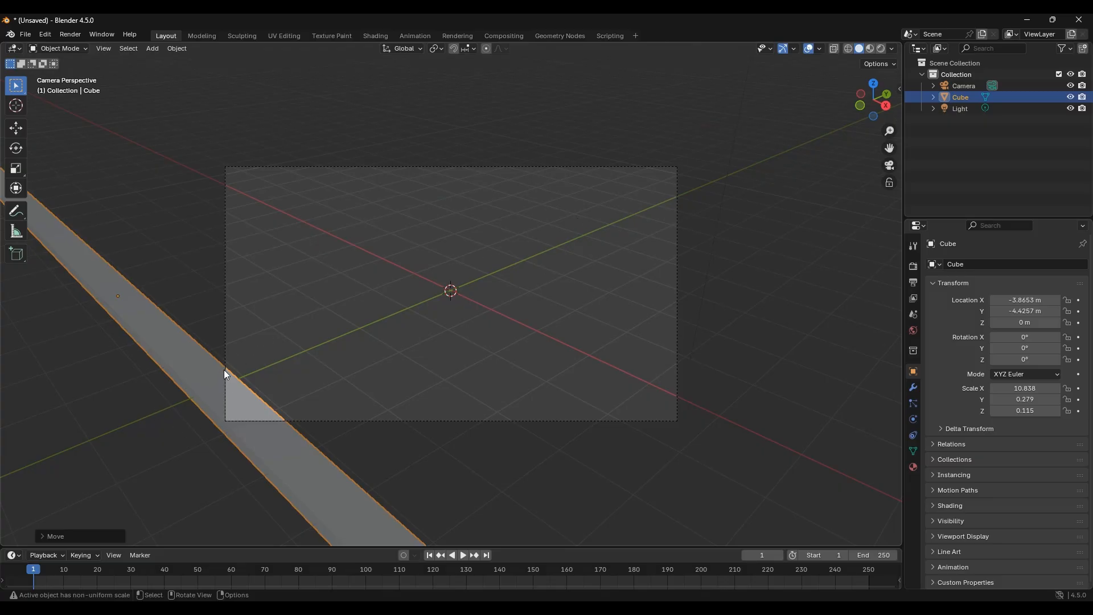
Try duplicating the plank about 0.69 m along Y, and delete the duplicate.
key("shift+d")
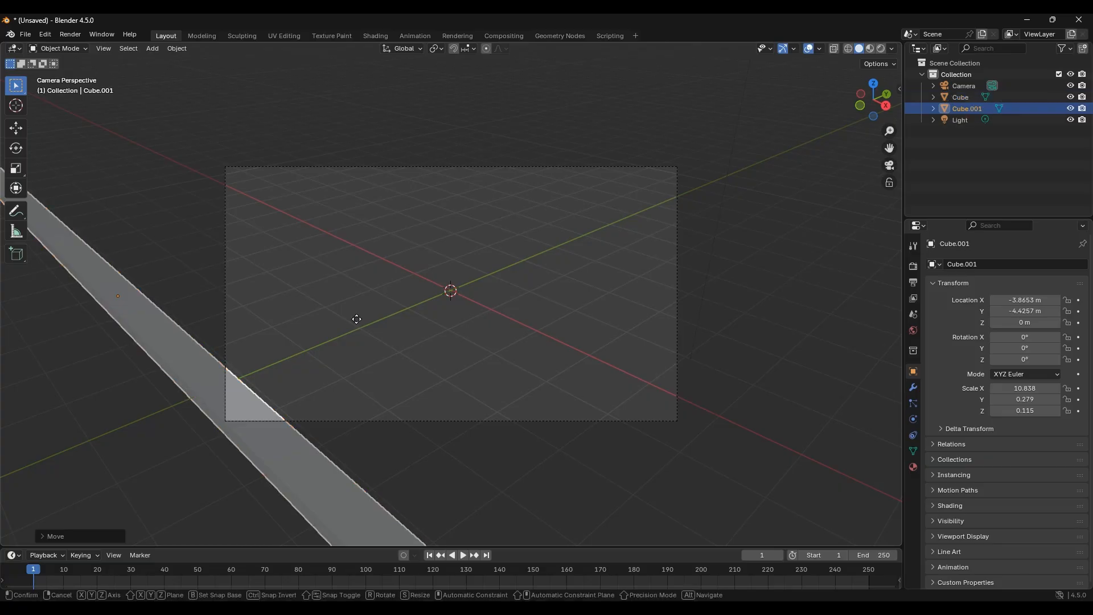
key("y")
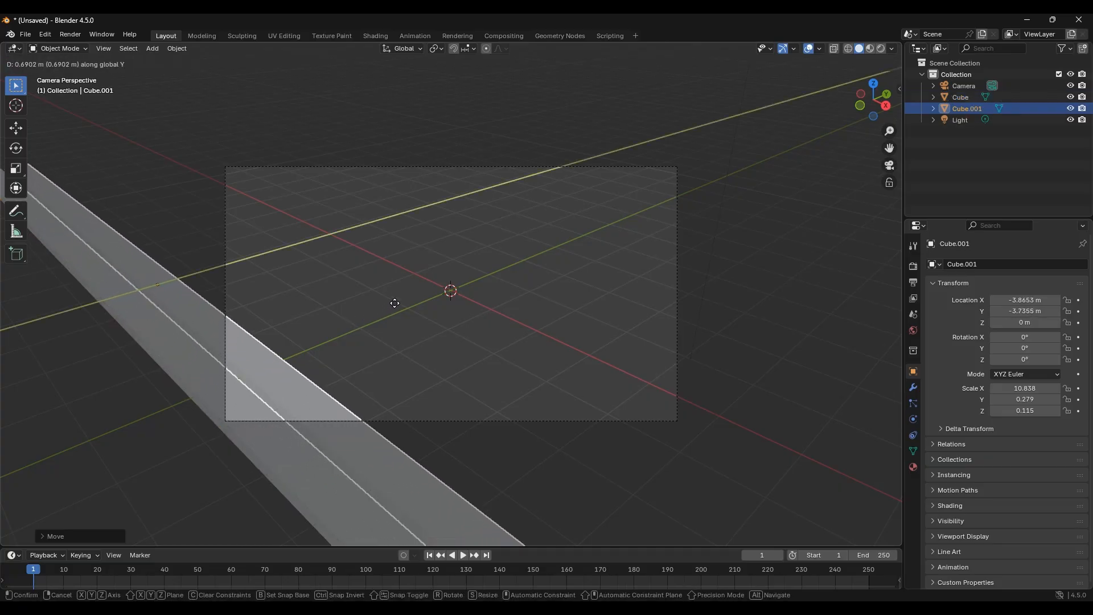
left_click(394, 303)
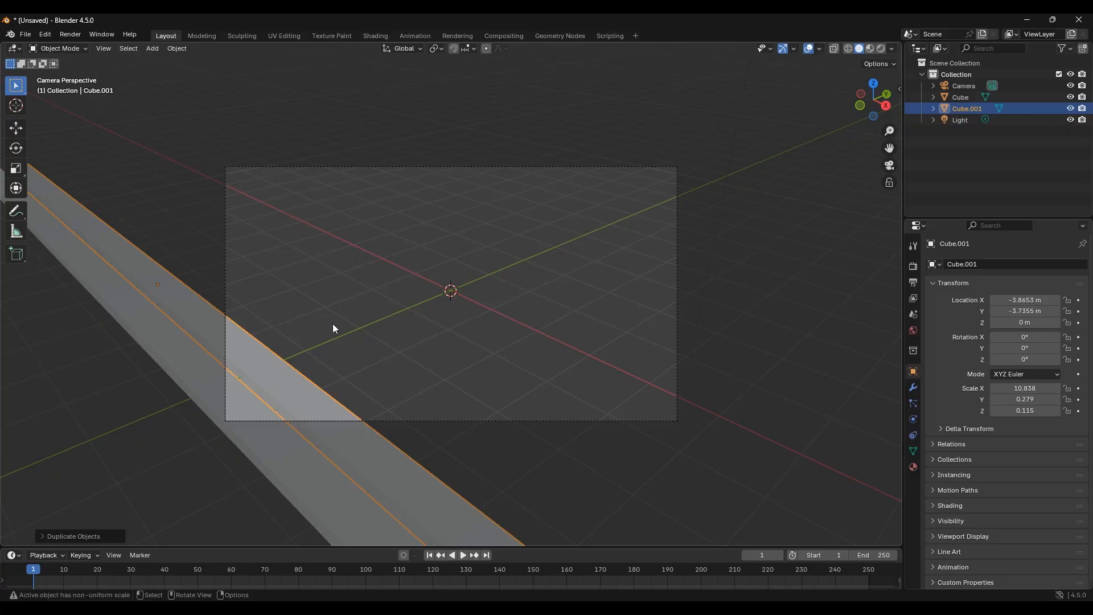
key("x")
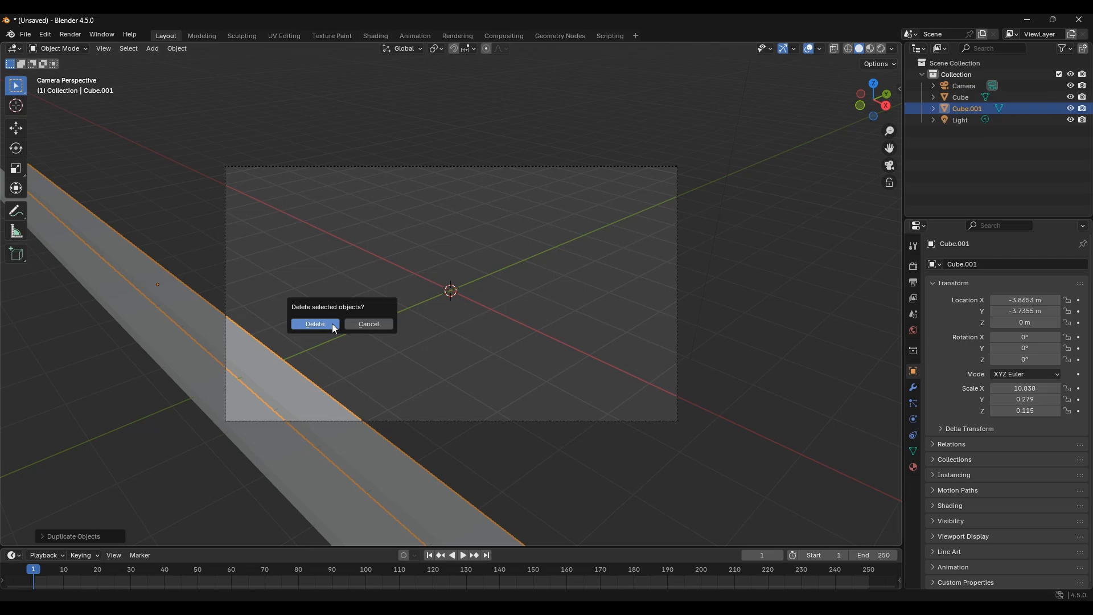
left_click(315, 324)
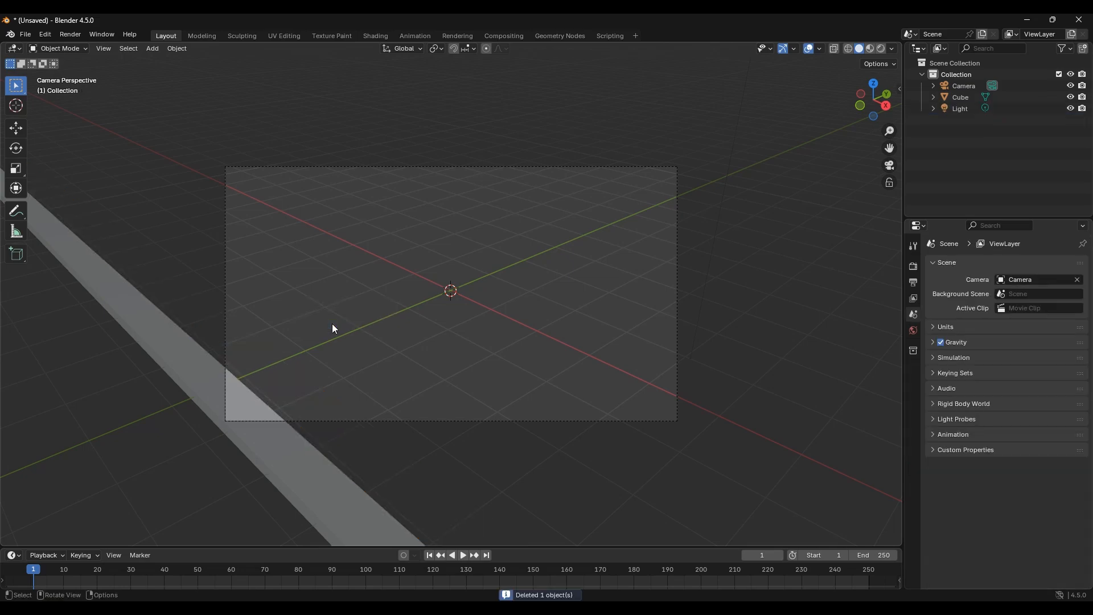
Add an Array modifier to the plank.
left_click(197, 369)
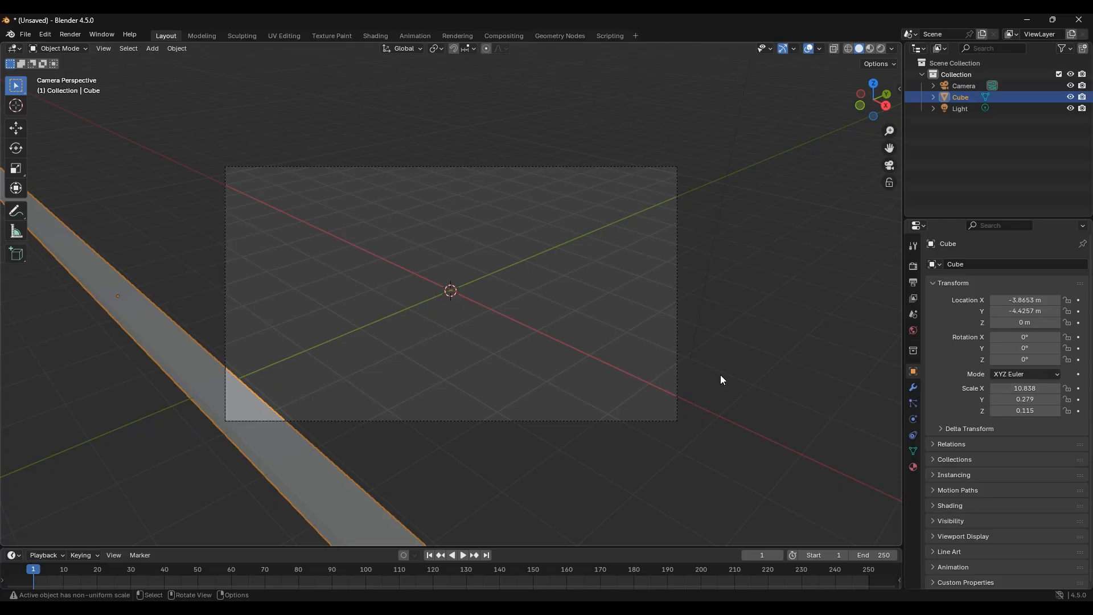
left_click(913, 389)
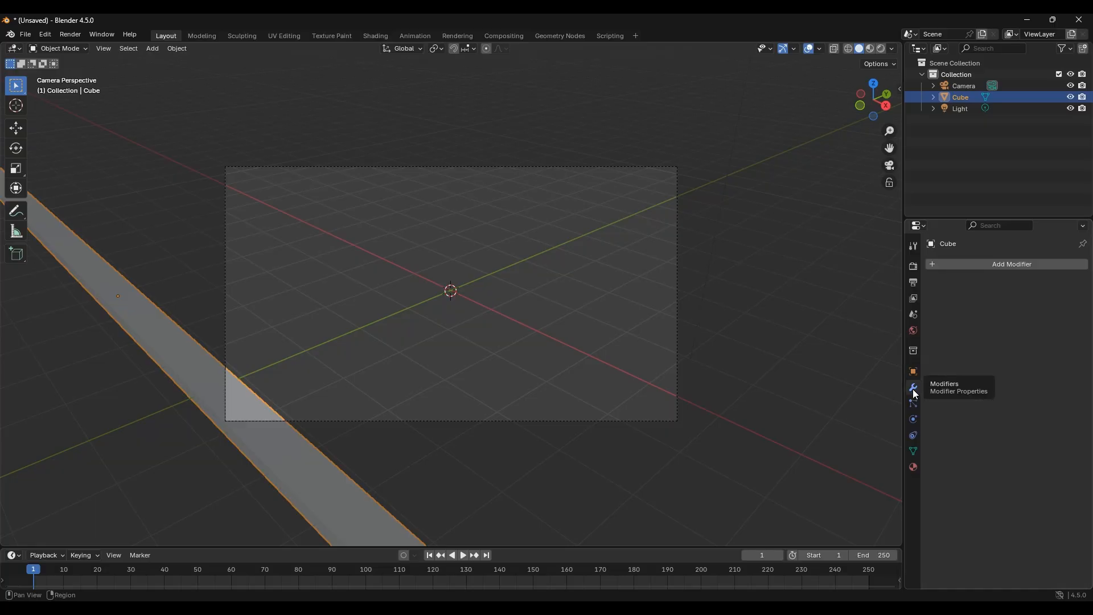
left_click(1028, 264)
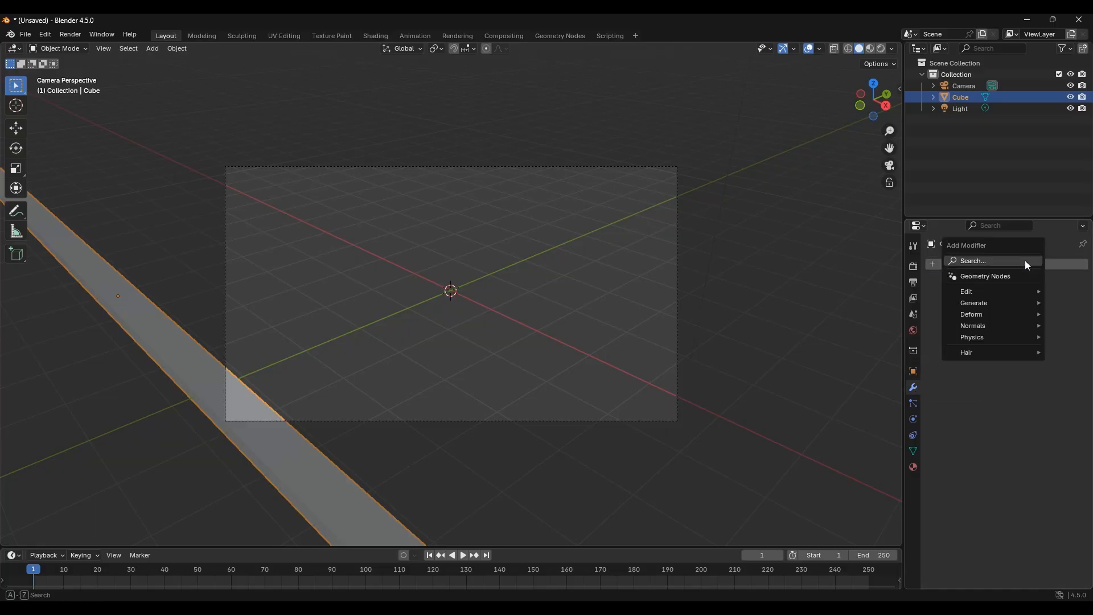
left_click(1028, 263)
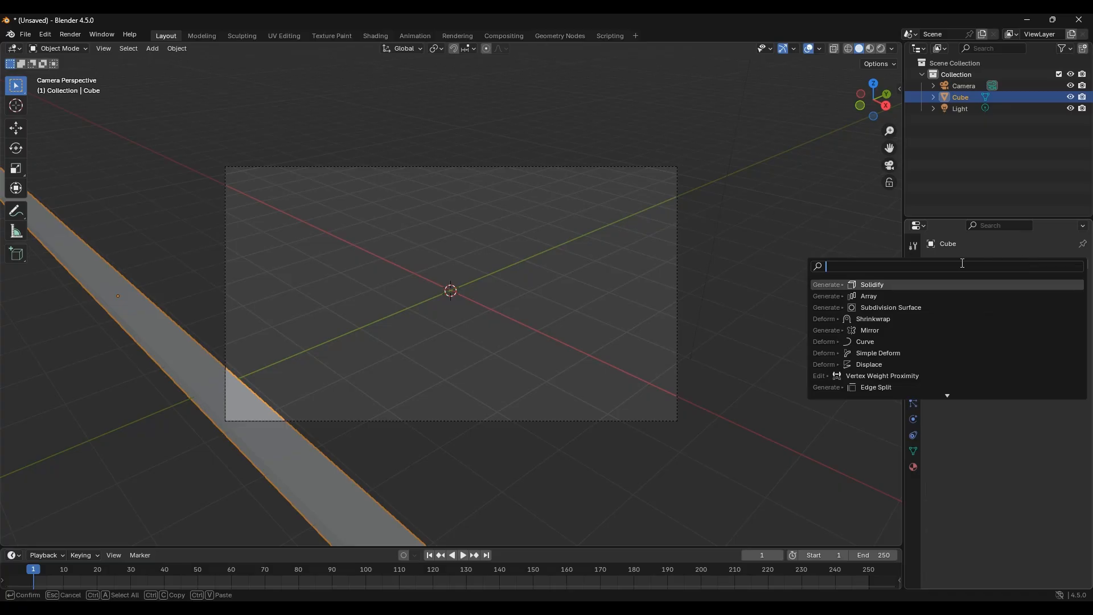
key("Down")
key("Down")
key("Up")
key("Up")
type("array")
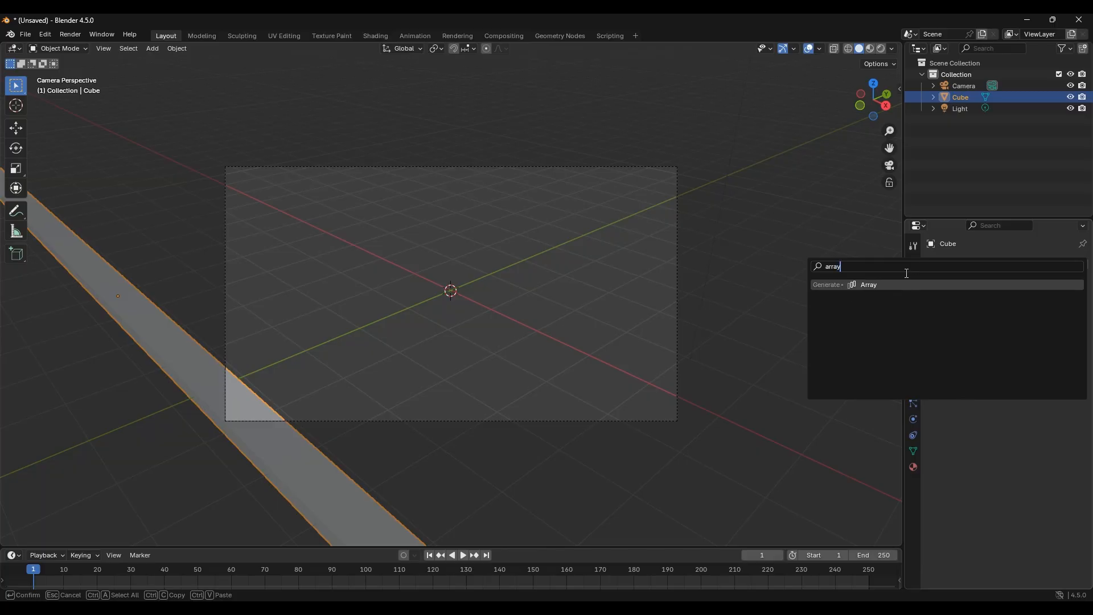
left_click(894, 285)
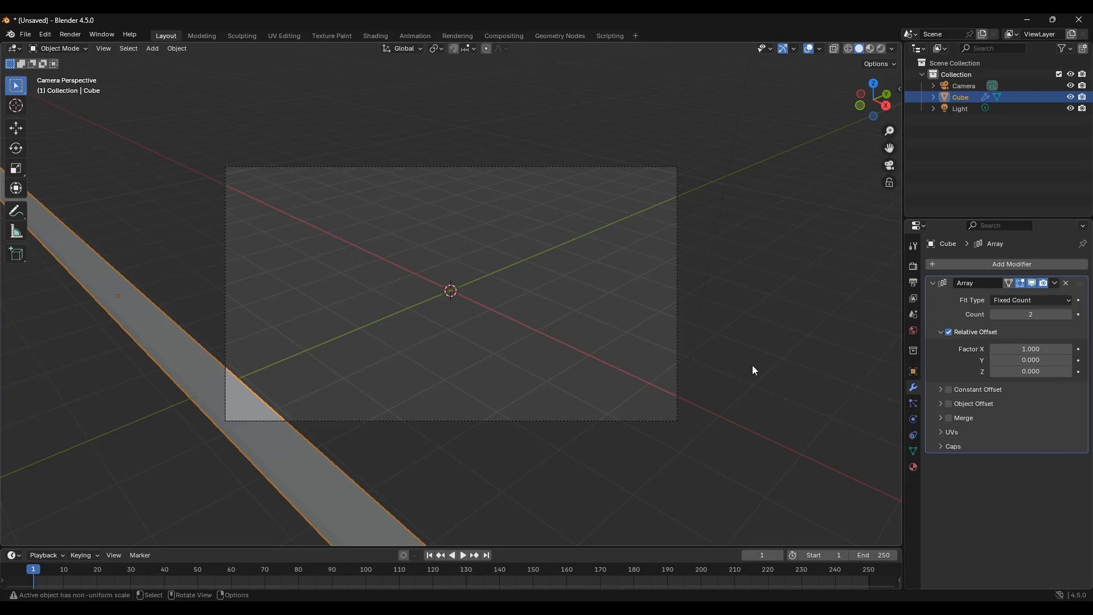
Set the array's relative offset factors to 0 along X and 1.1 along Y.
left_click_drag(1019, 349, 1031, 349)
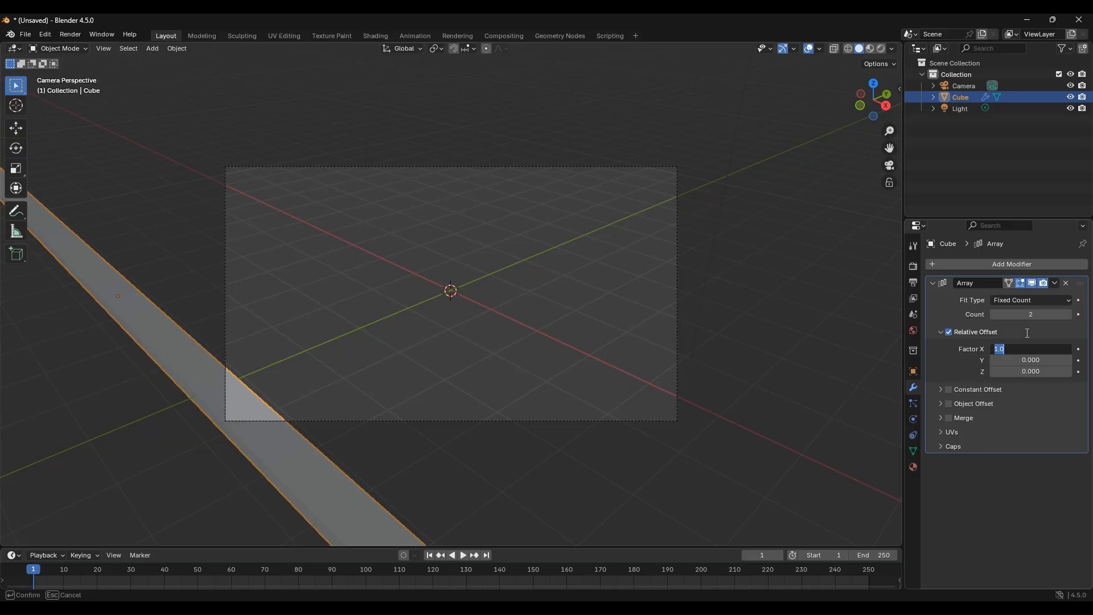
type("0")
key("Return")
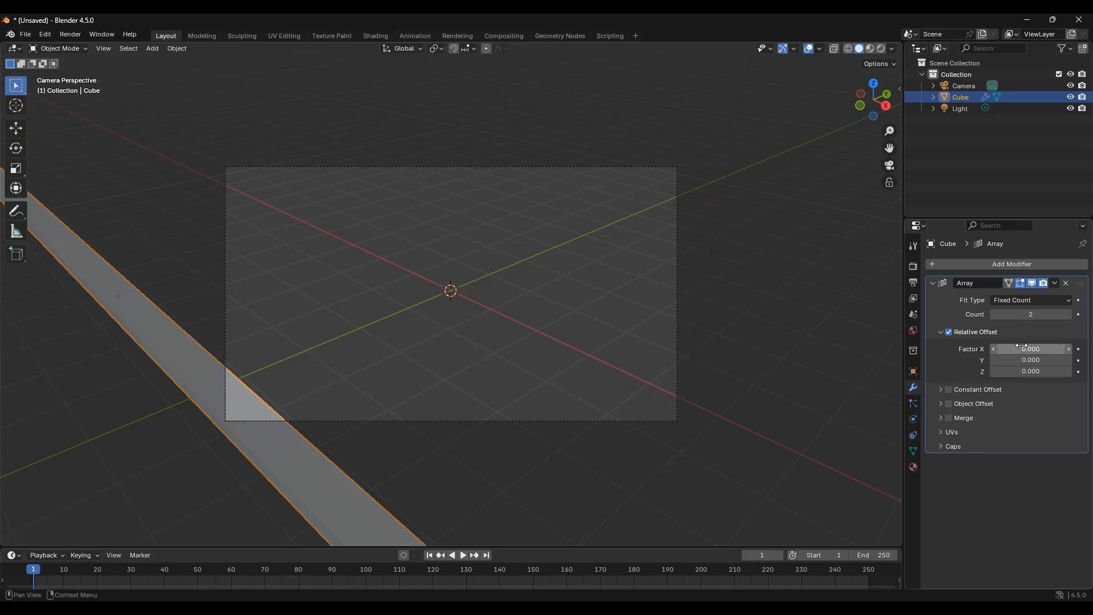
left_click(1038, 360)
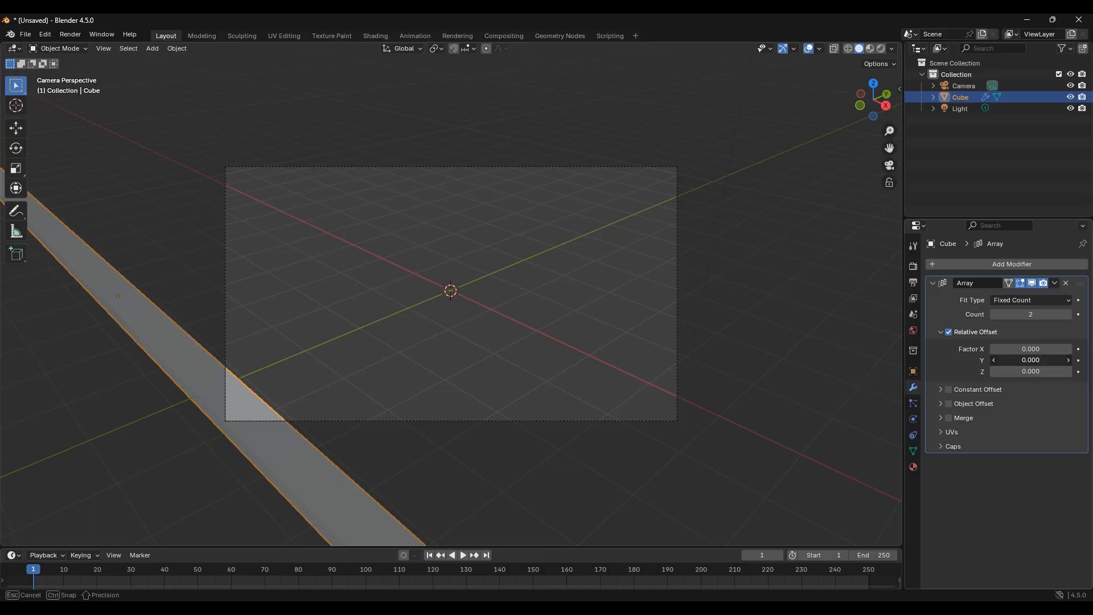
type("1.1")
key("Return")
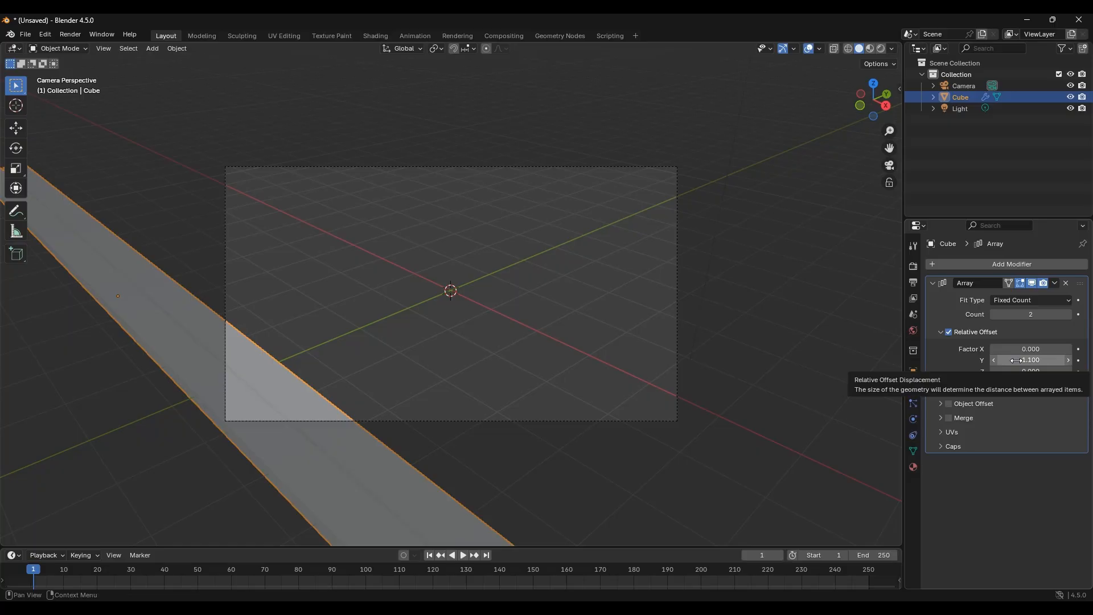
Try a wider relative offset of 5.7 along Y for the array, and restore the factor to 1.1.
mouse_move(1017, 360)
left_mouse_down()
mouse_move(1079, 360)
mouse_move(1016, 360)
left_mouse_up()
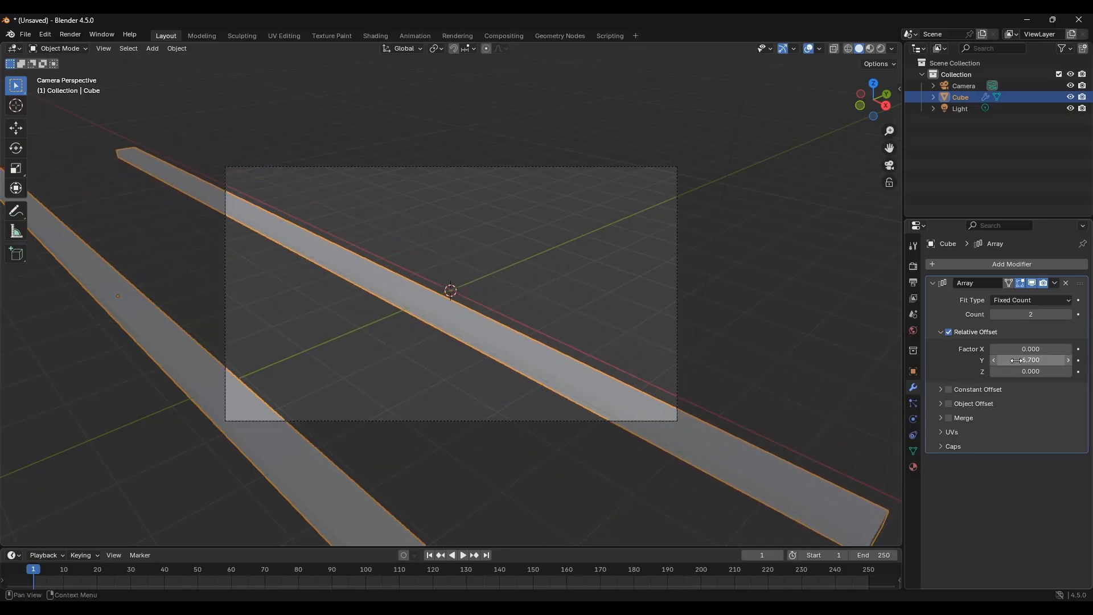
left_click(1017, 359)
type("1.1")
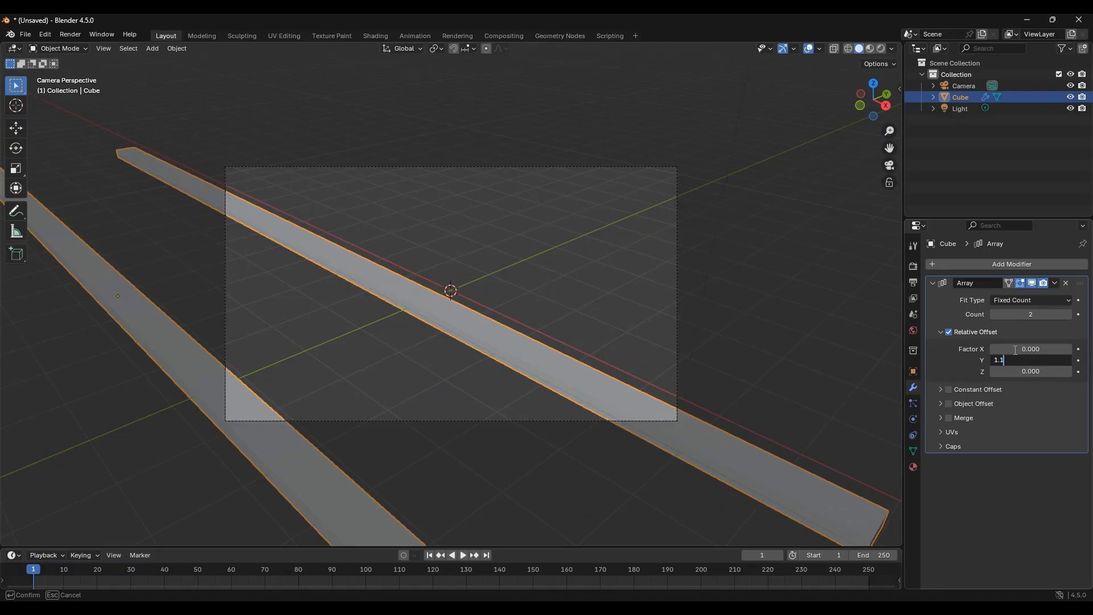
key("Return")
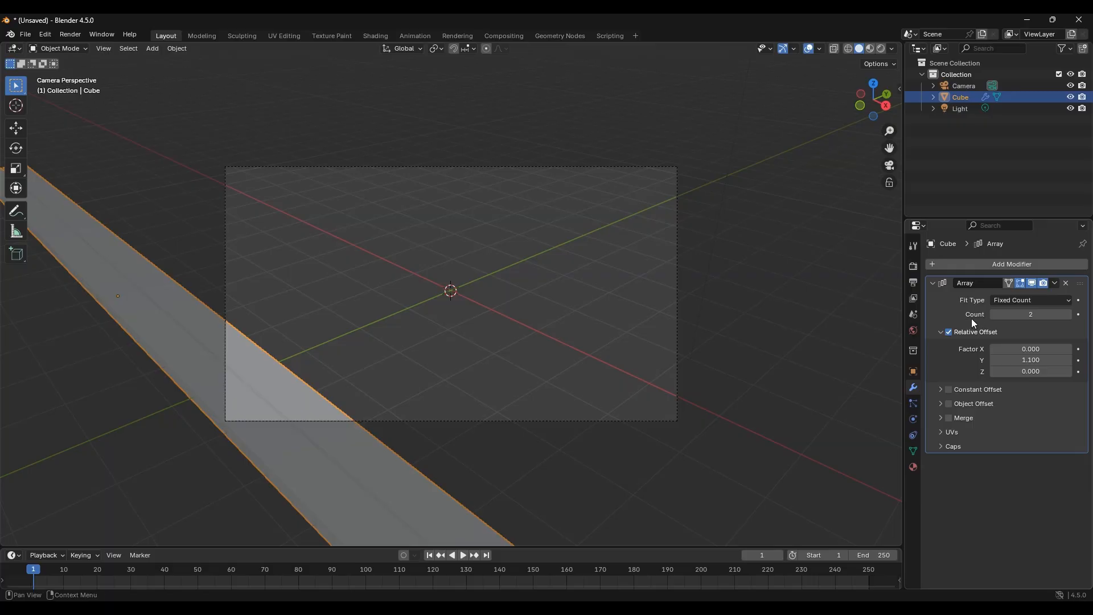
Raise the array count to 26 so the planks fill the camera frame.
left_click(1069, 315)
left_click(1069, 315)
left_click(1069, 315)
left_click(1069, 315)
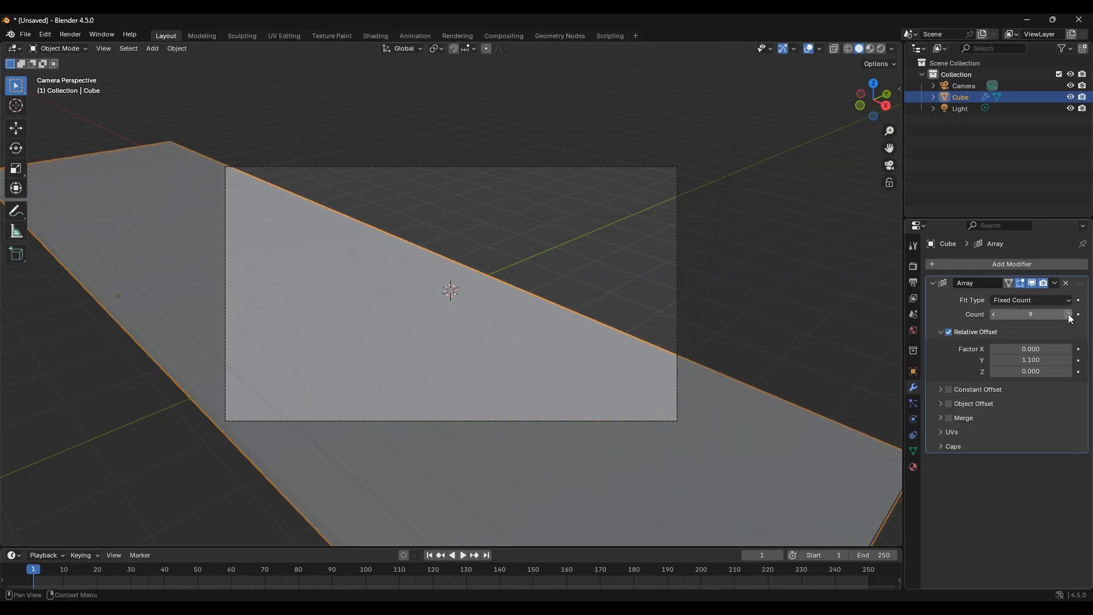
left_click(1069, 316)
left_click_drag(1070, 318, 1075, 317)
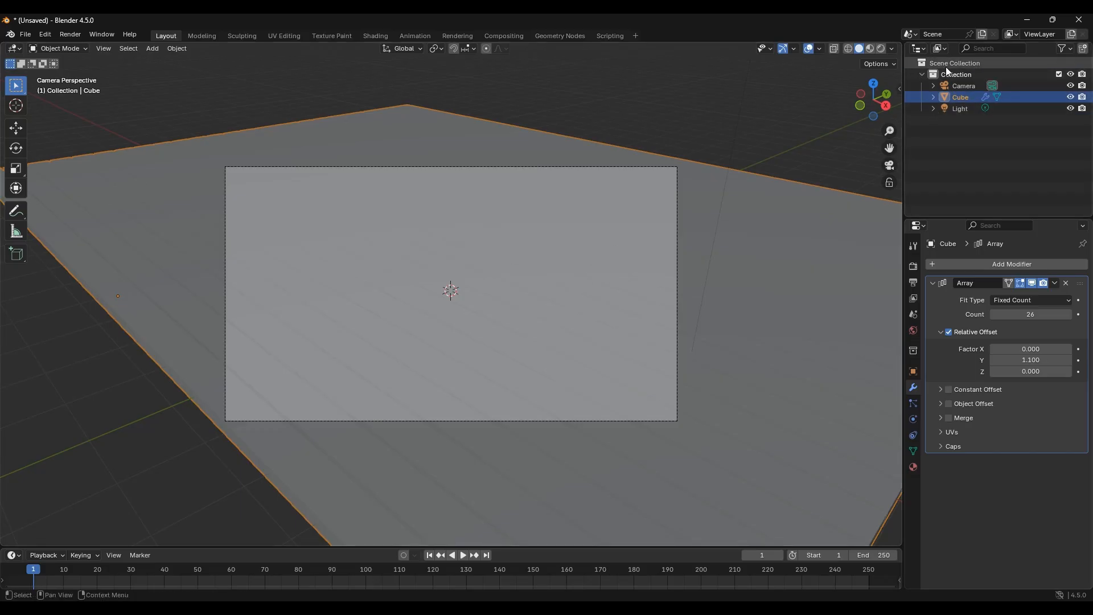
Rename the plank object as Wood.
double_click(966, 95)
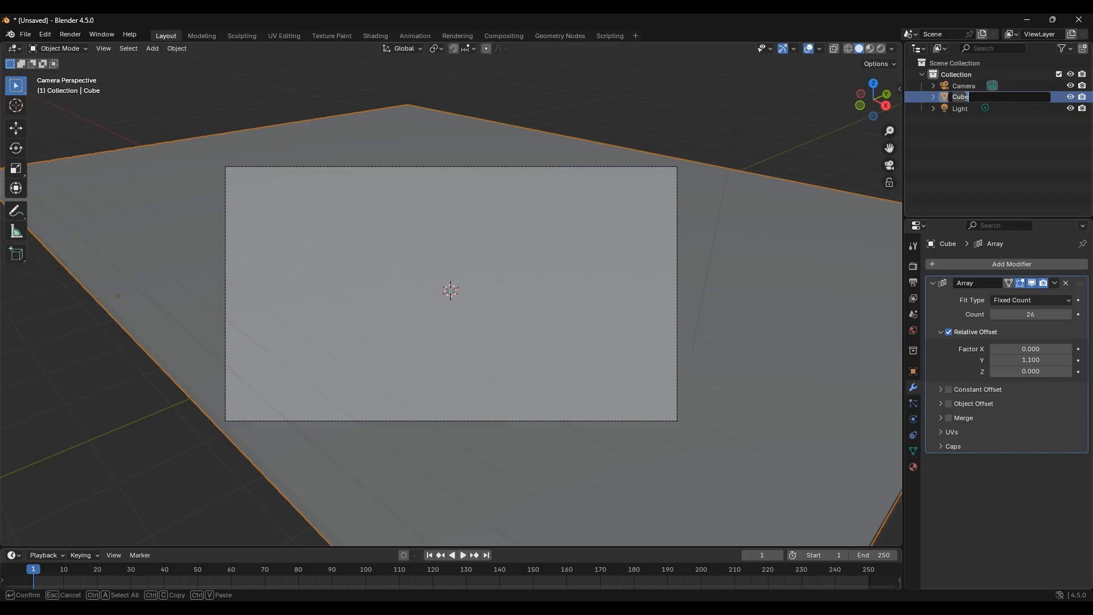
type("Wood")
key("Return")
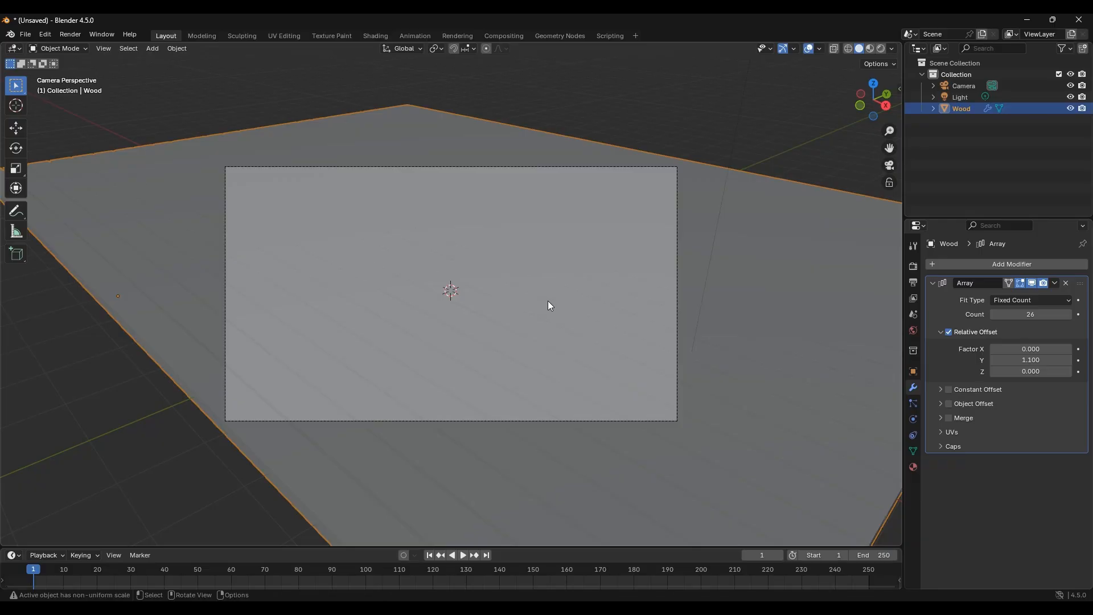
Add a cylinder mesh at the scene origin and scale it down uniformly to about half its size.
key("shift+a")
left_click(150, 48)
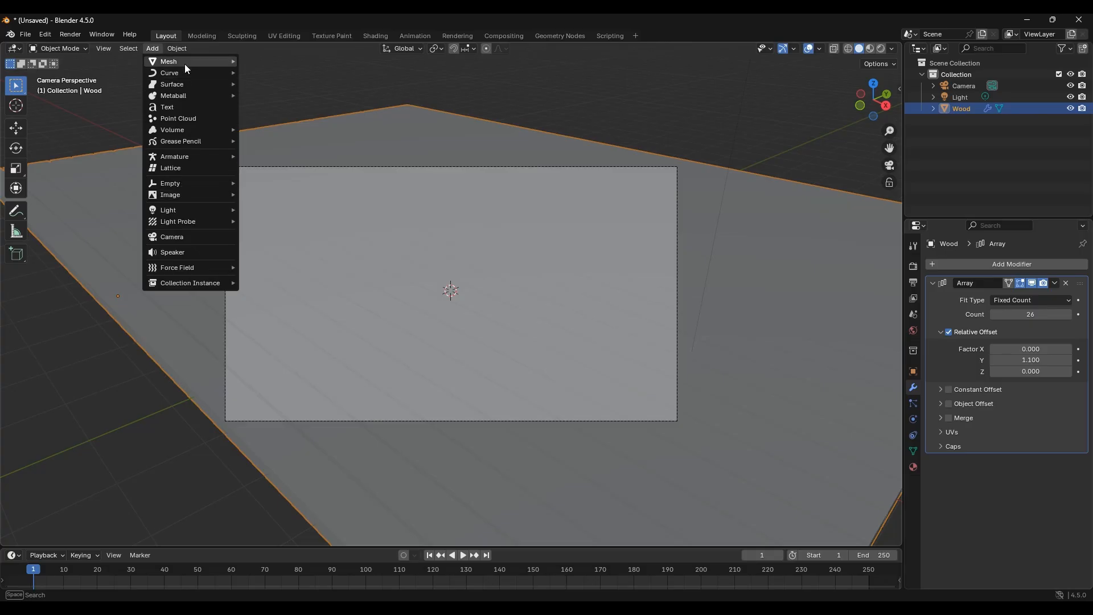
mouse_move(186, 63)
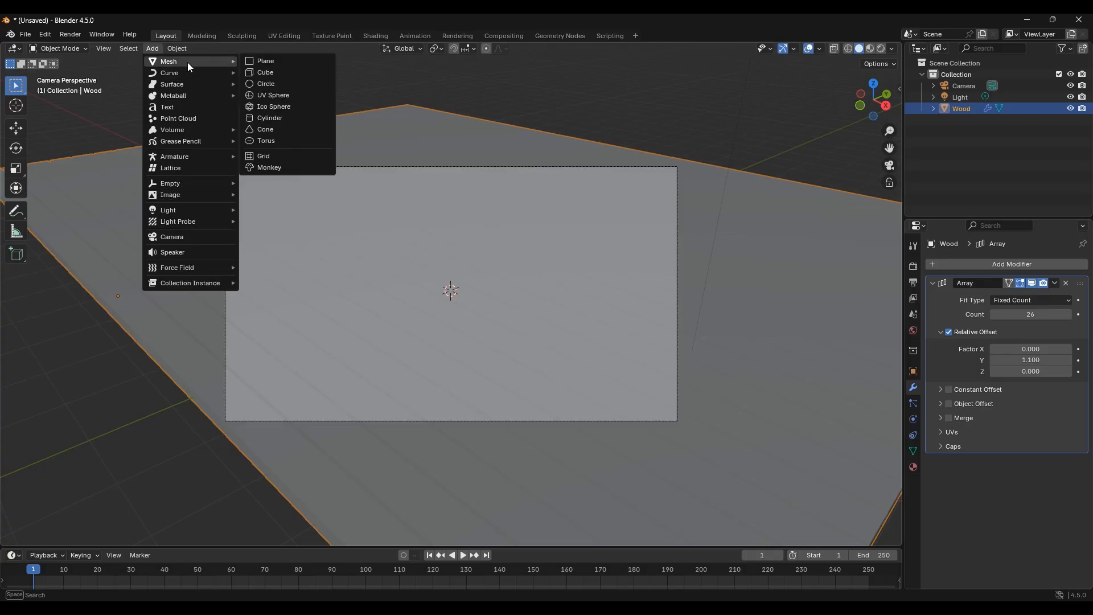
left_click(279, 118)
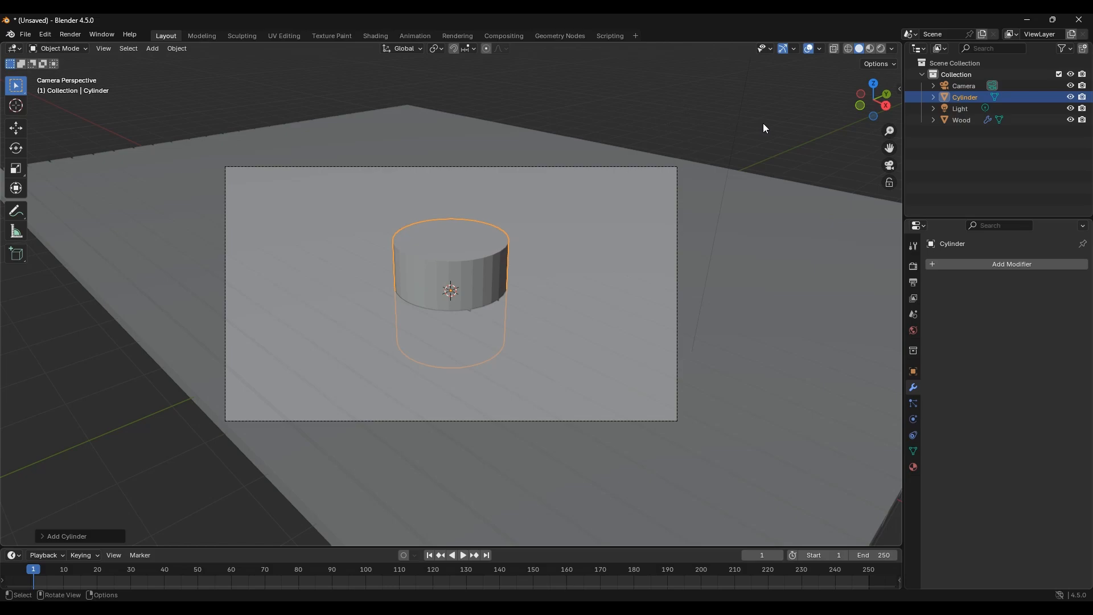
key("s")
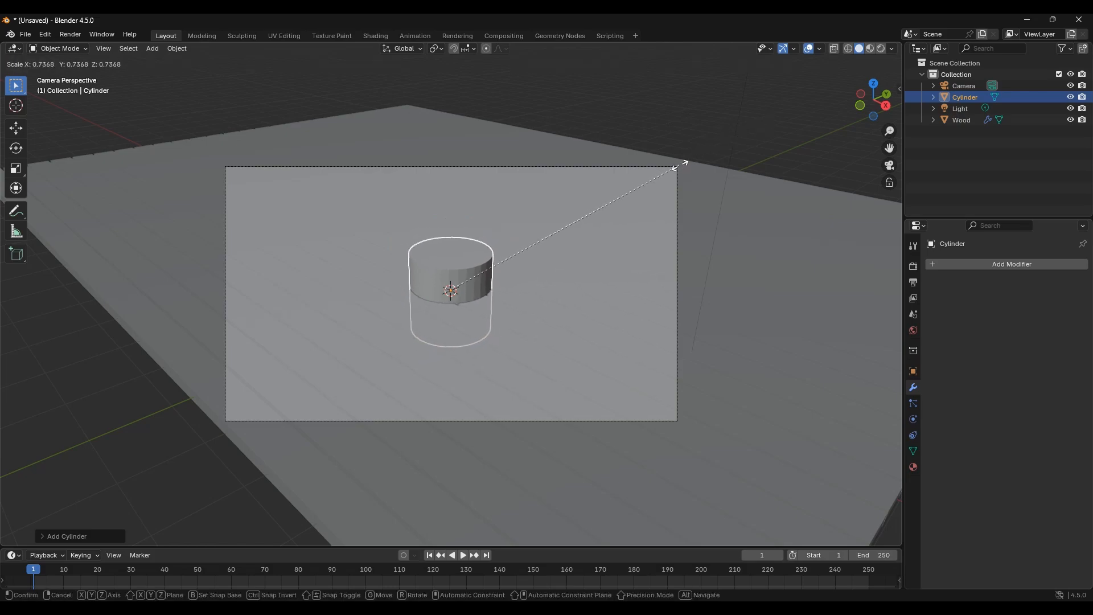
left_click(619, 209)
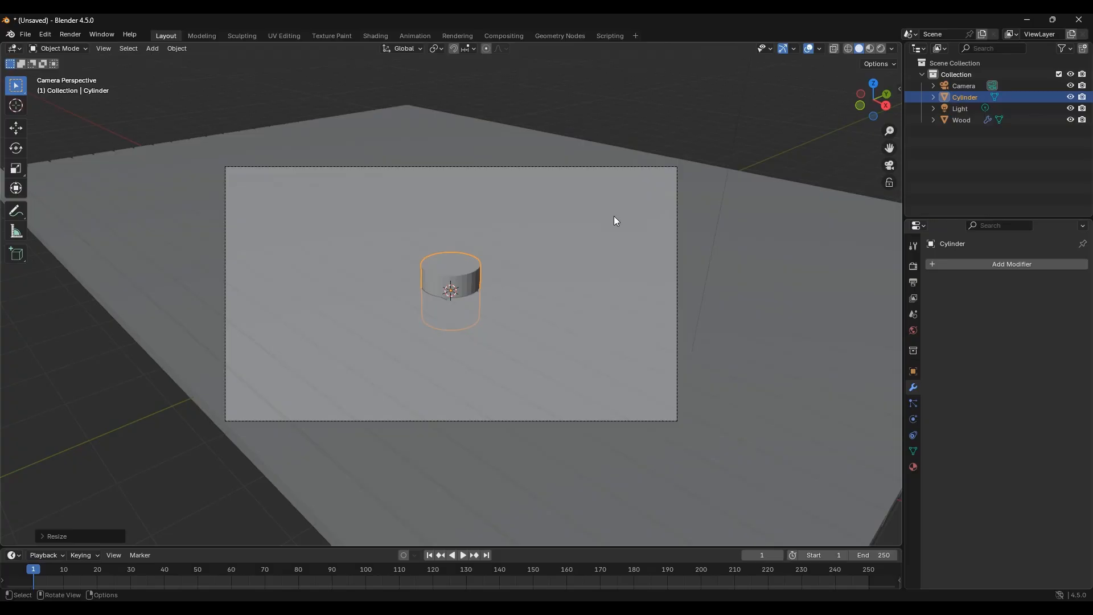
Raise the cylinder along Z until its base rests on the planks, and check the contact from the front.
key("g")
key("z")
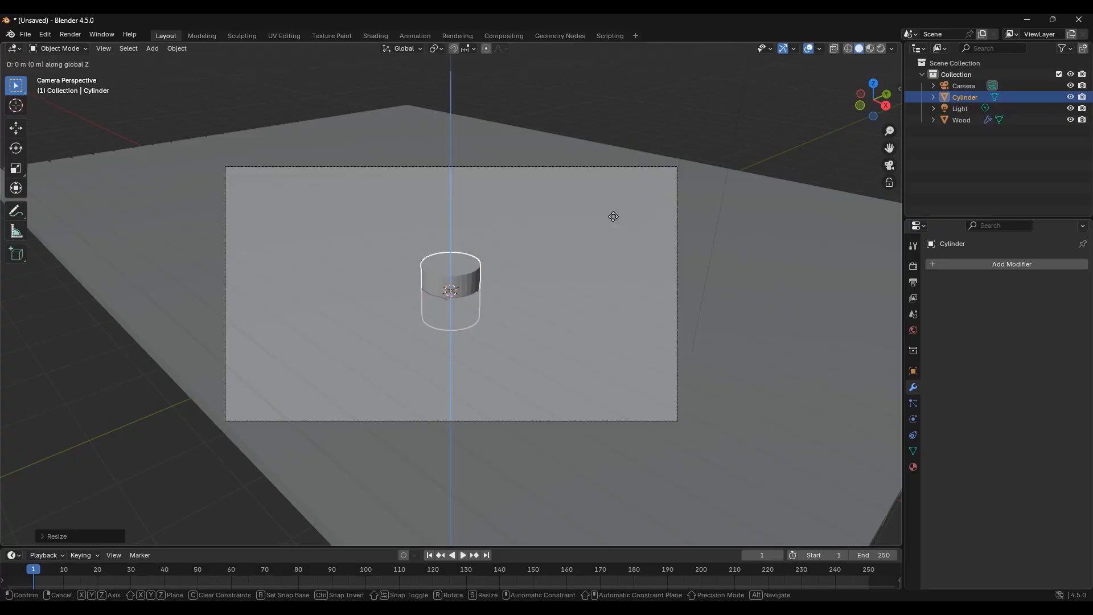
left_click(629, 184)
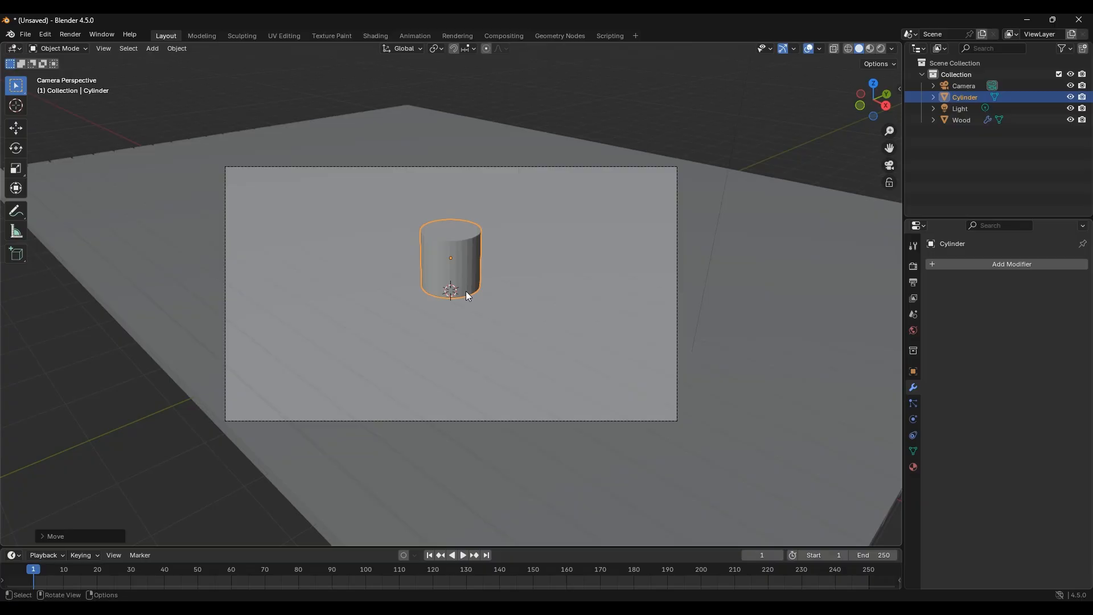
key("KP_1")
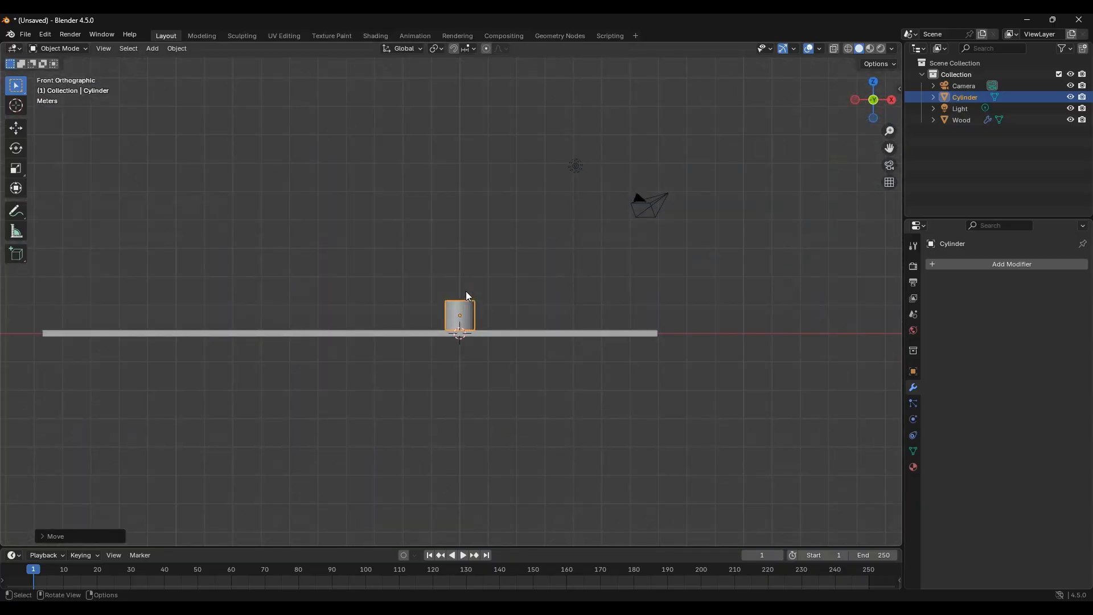
scroll(513, 339, "up", 8)
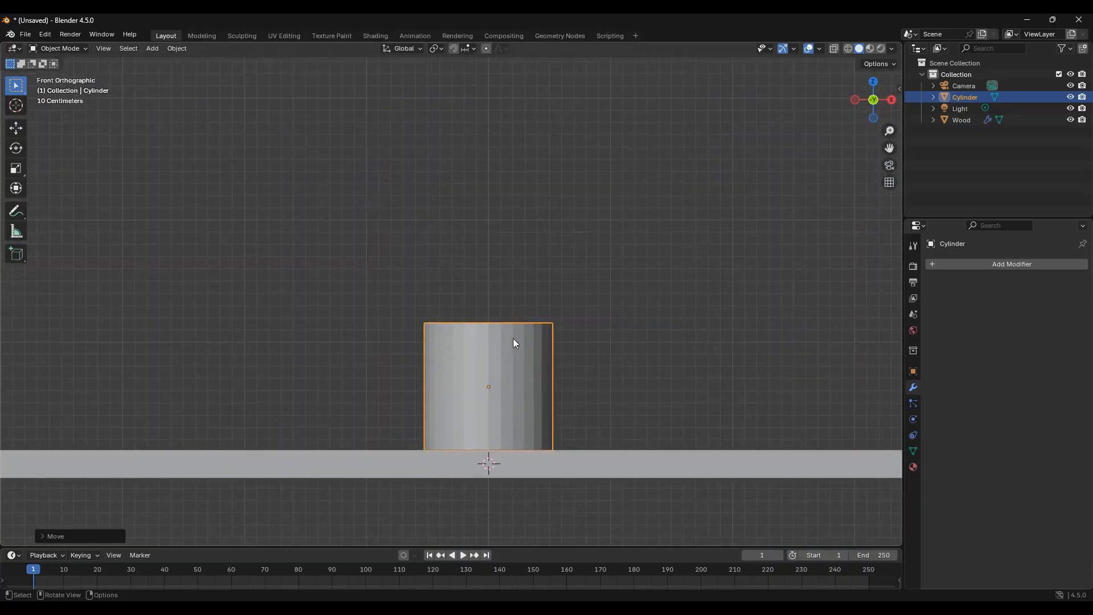
key("shift")
left_click(521, 429)
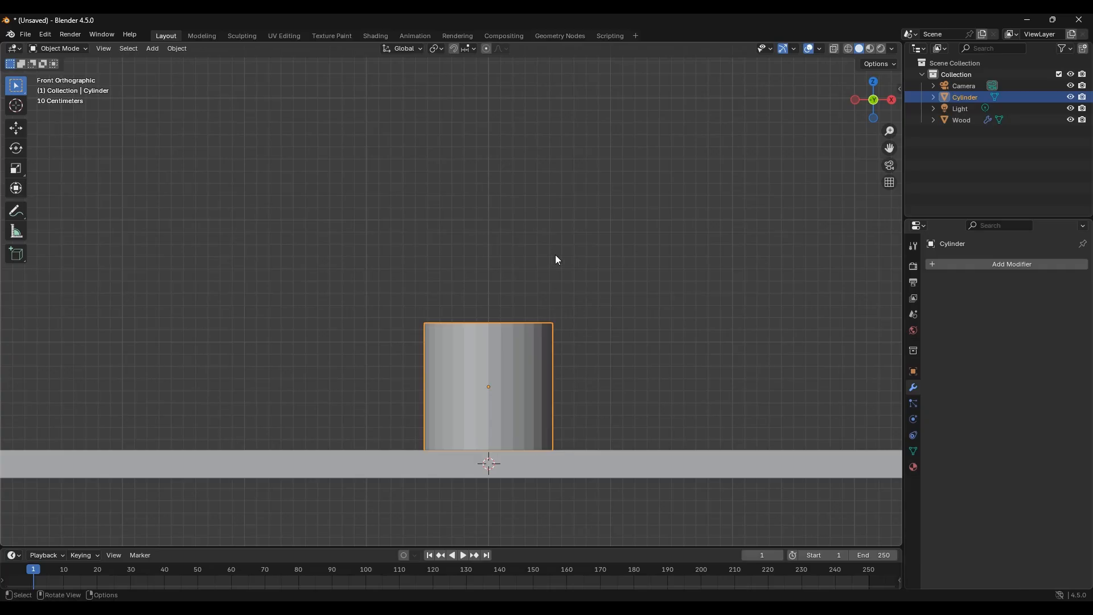
left_click(891, 166)
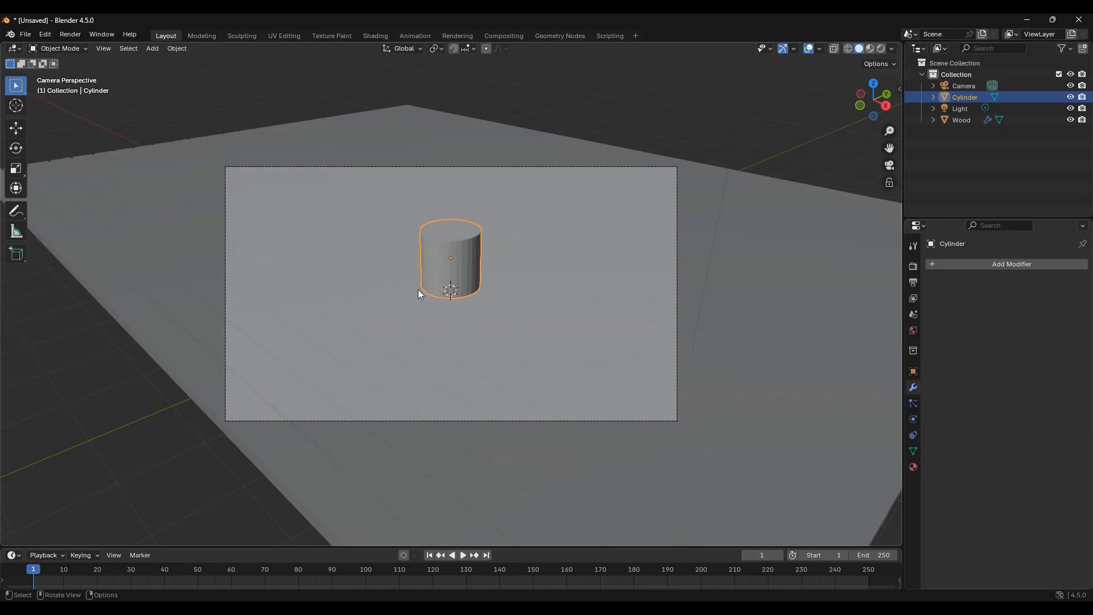
Put the cylinder into Edit Mode, toggling once back to Object Mode on the way.
left_click(67, 48)
left_click(53, 73)
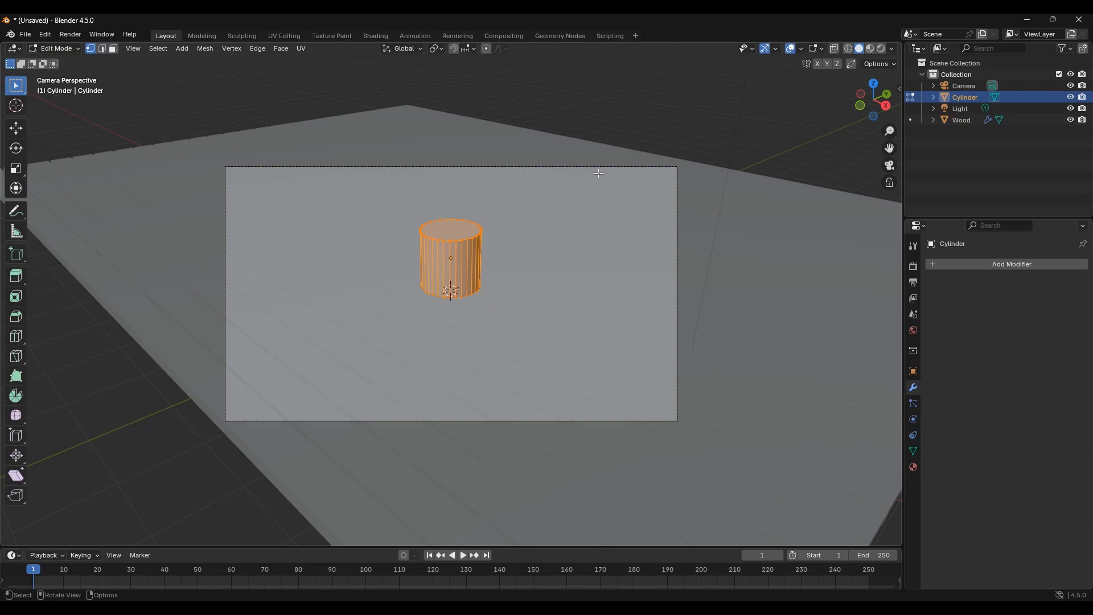
key("Tab")
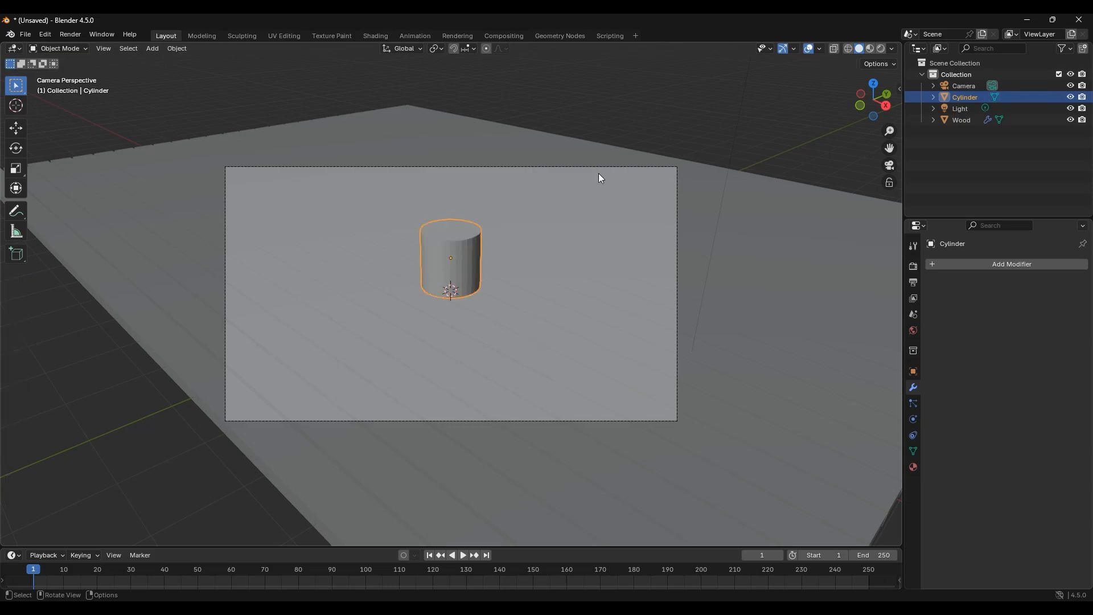
key("Tab")
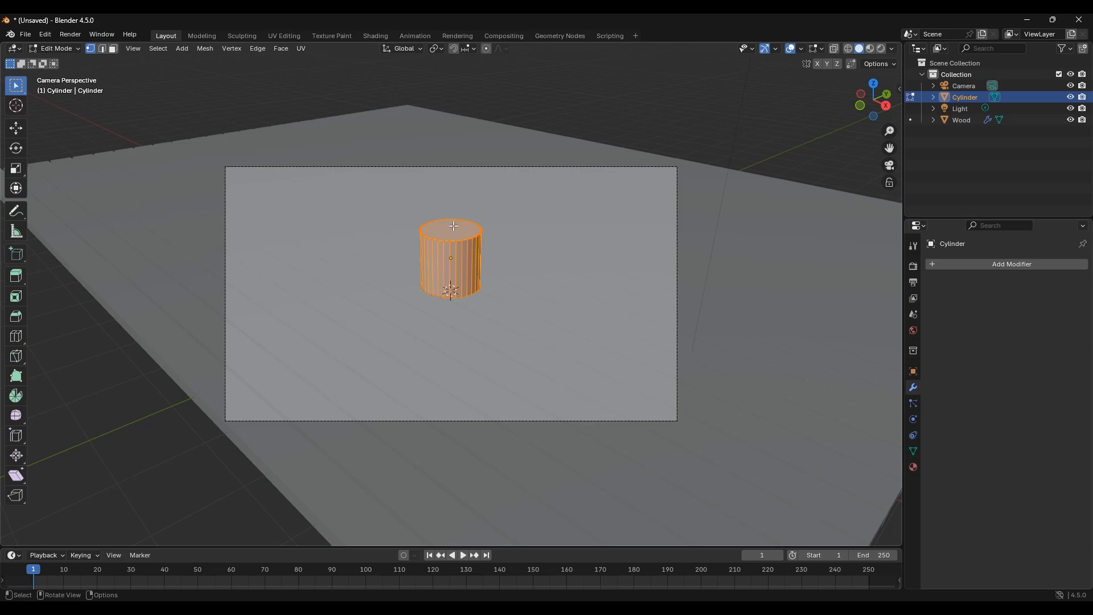
Try selecting side edges of the cylinder with edge selection and its top face with face selection.
left_click(103, 50)
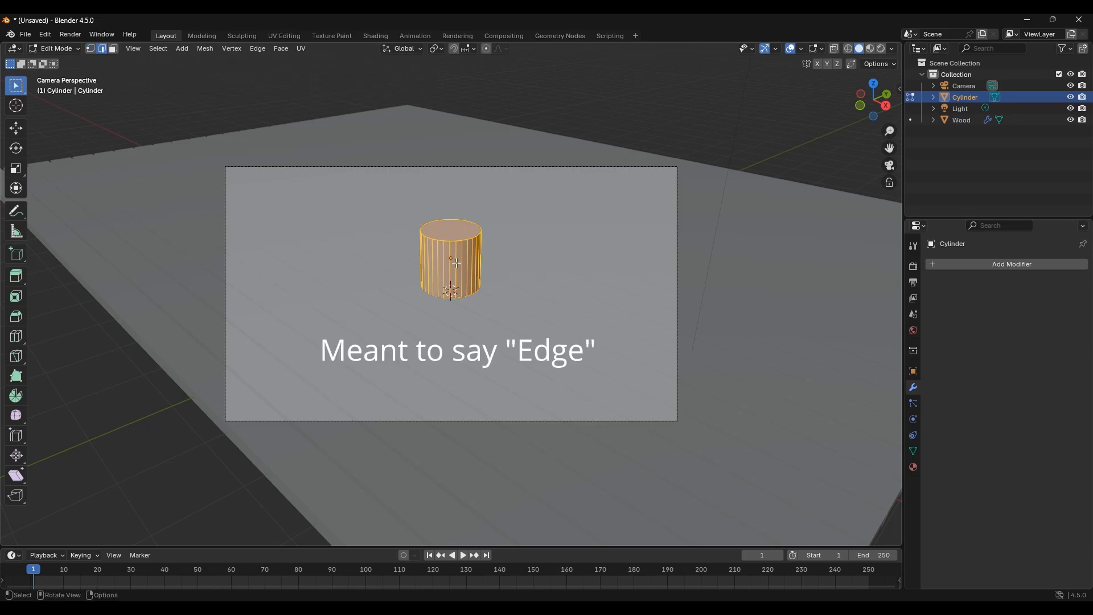
left_click(454, 267)
left_click(456, 267)
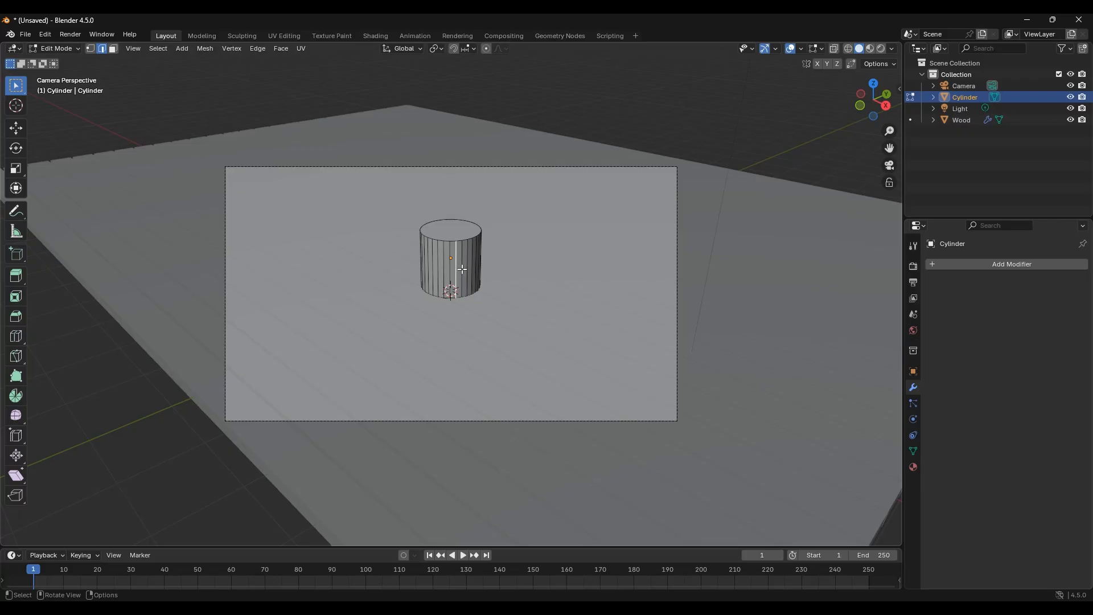
left_click(462, 269)
left_click(113, 49)
left_click(442, 231)
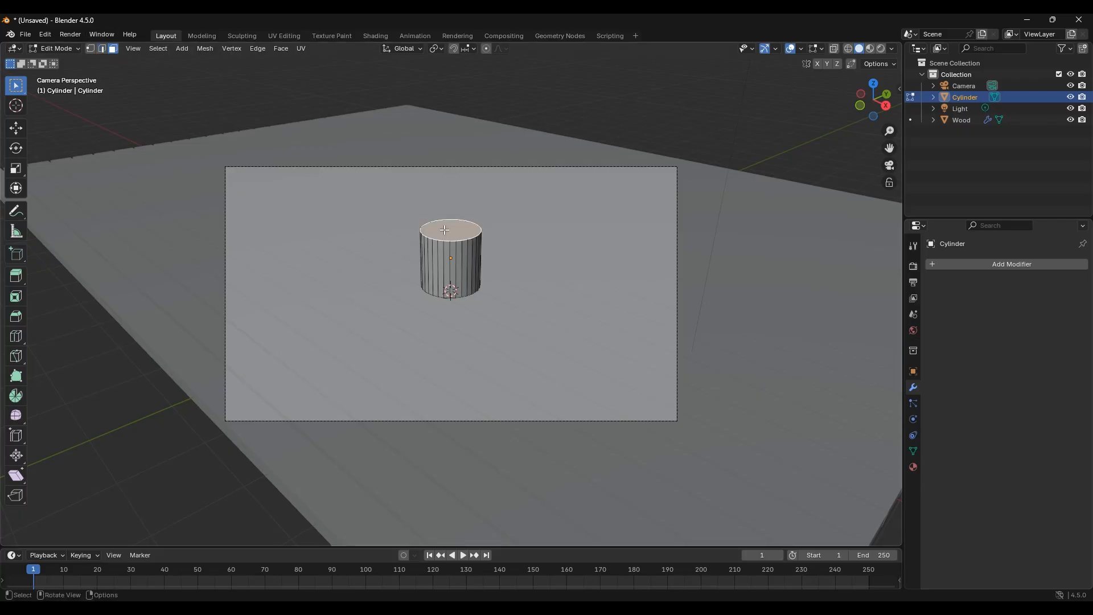
Return to vertex selection and select a vertex on the front of the cylinder's upper rim.
left_click(90, 49)
left_click(450, 241, "alt")
left_click(462, 240, "alt")
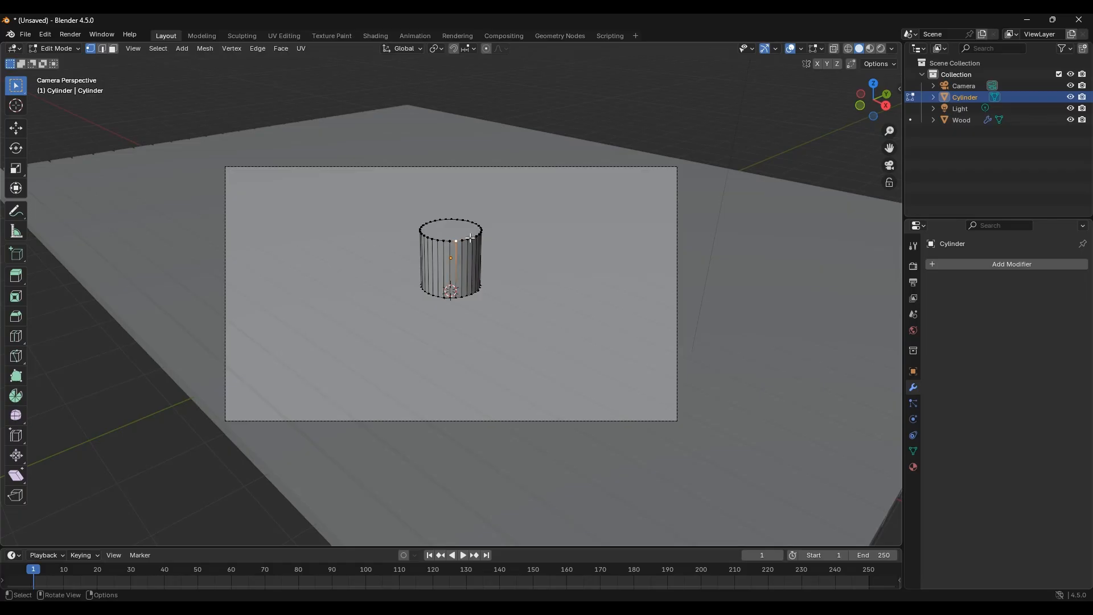
Select the whole cylinder mesh and add 40 evenly spaced horizontal loop cuts around its side without sliding them.
left_click(472, 239, "alt")
key("a")
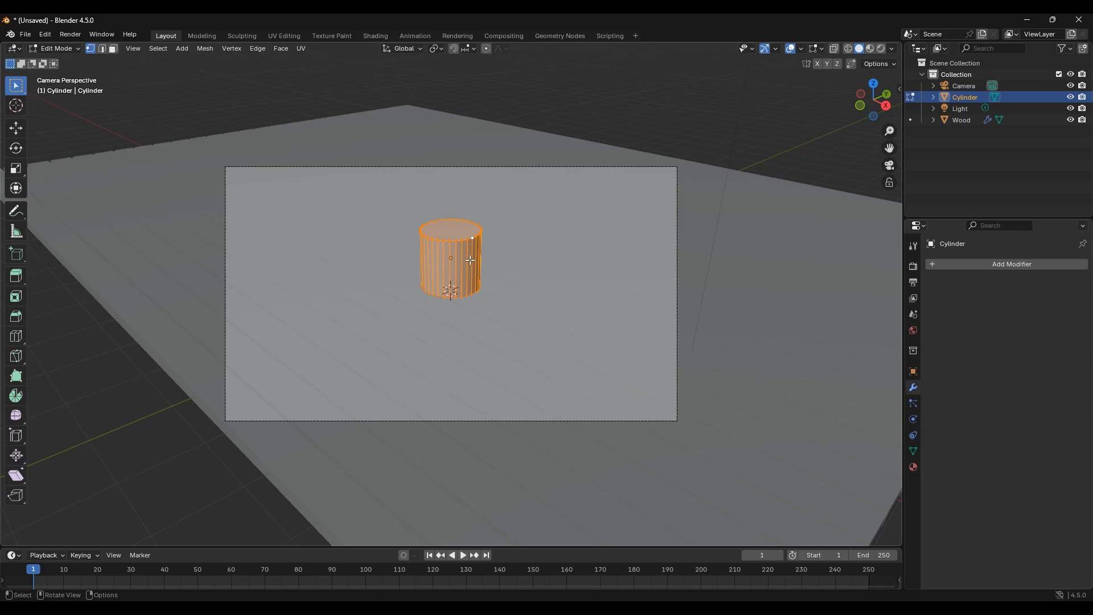
right_click(511, 241)
key("ctrl")
key("ctrl+r")
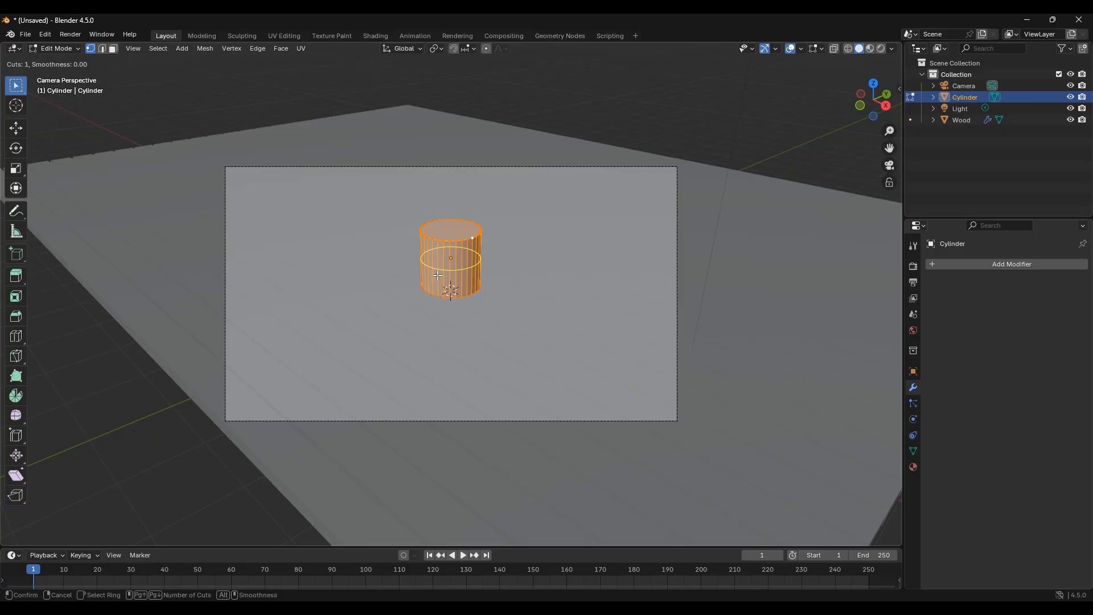
scroll(453, 269, "up", 6)
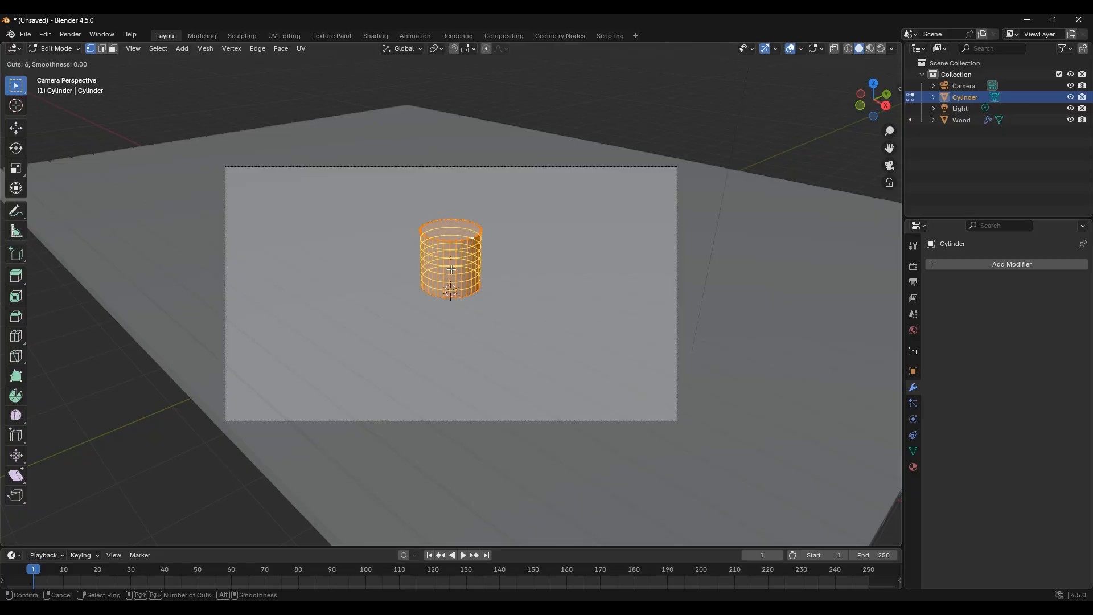
scroll(451, 270, "up", 4)
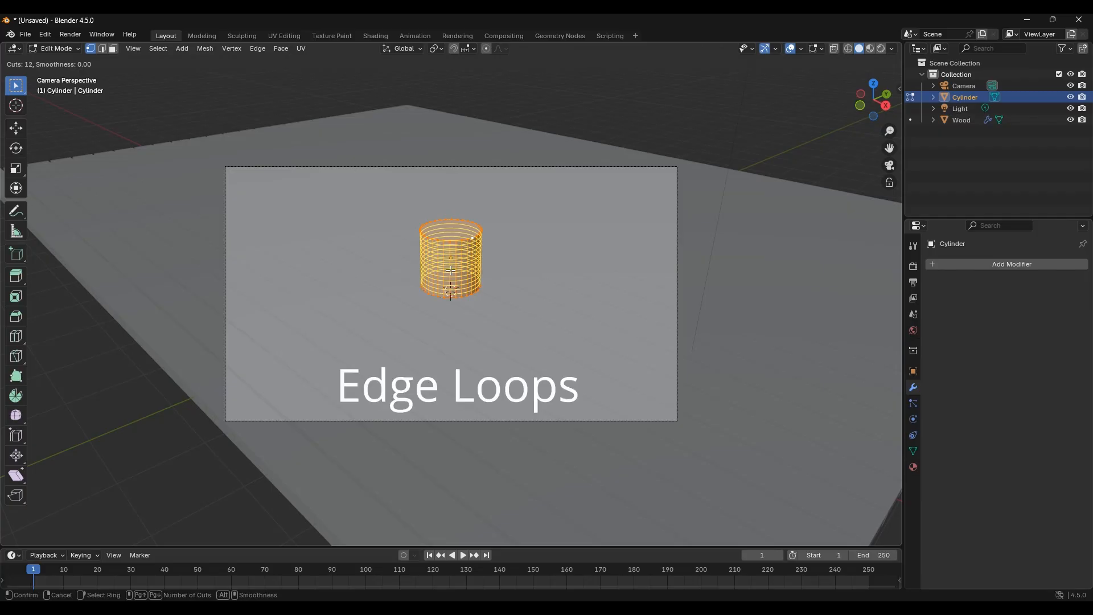
scroll(451, 271, "up", 4)
scroll(451, 271, "down", 7)
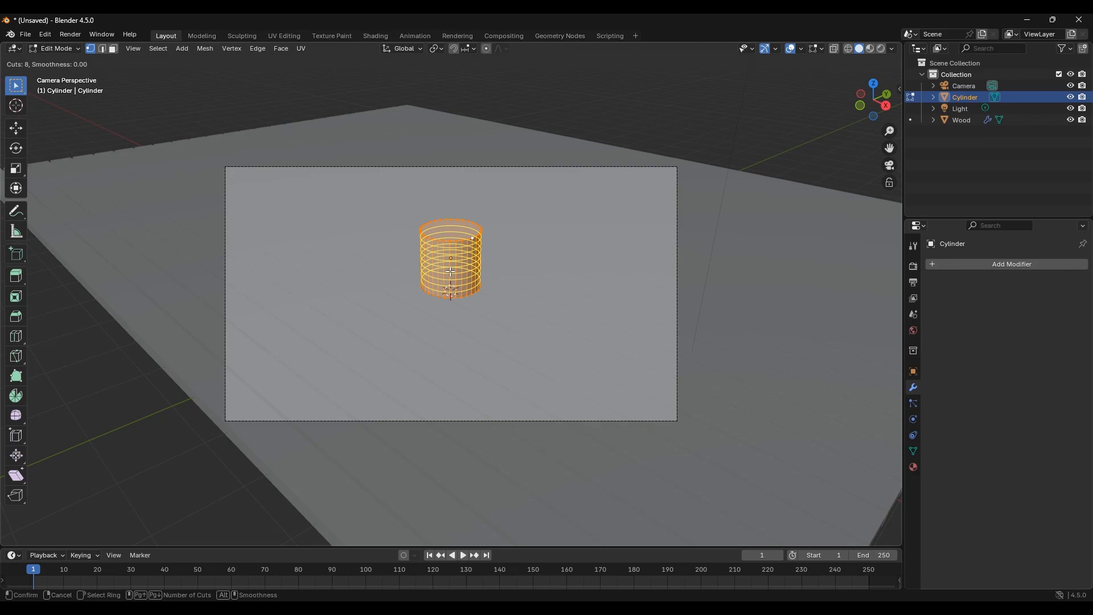
type("40")
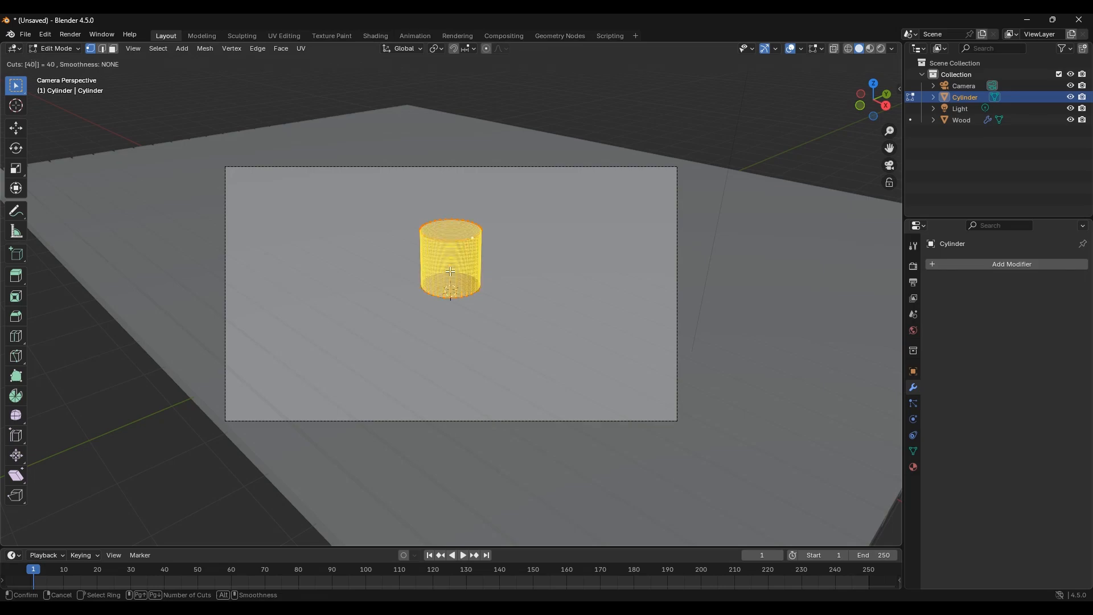
key("Return")
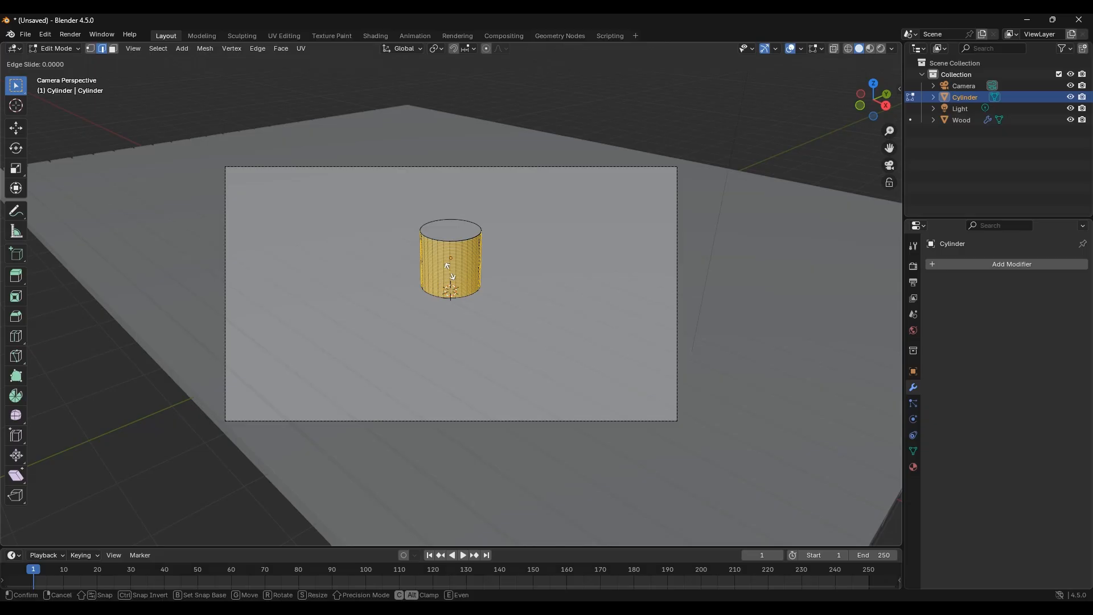
left_click(448, 266)
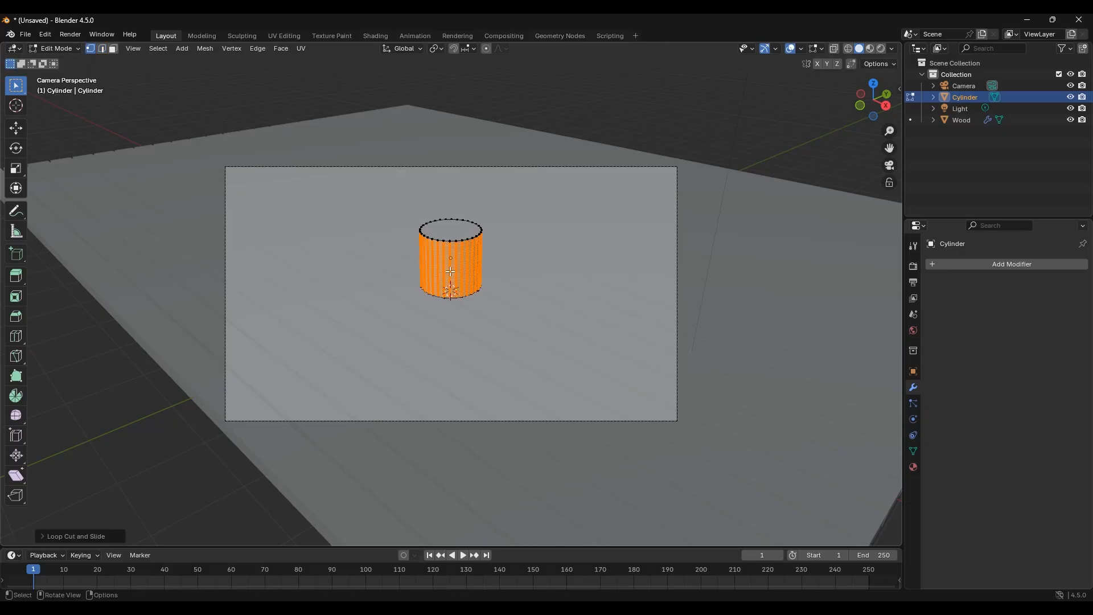
Select the cylinder's top cap with face selection and delete that face to leave the cylinder open.
left_click(113, 51)
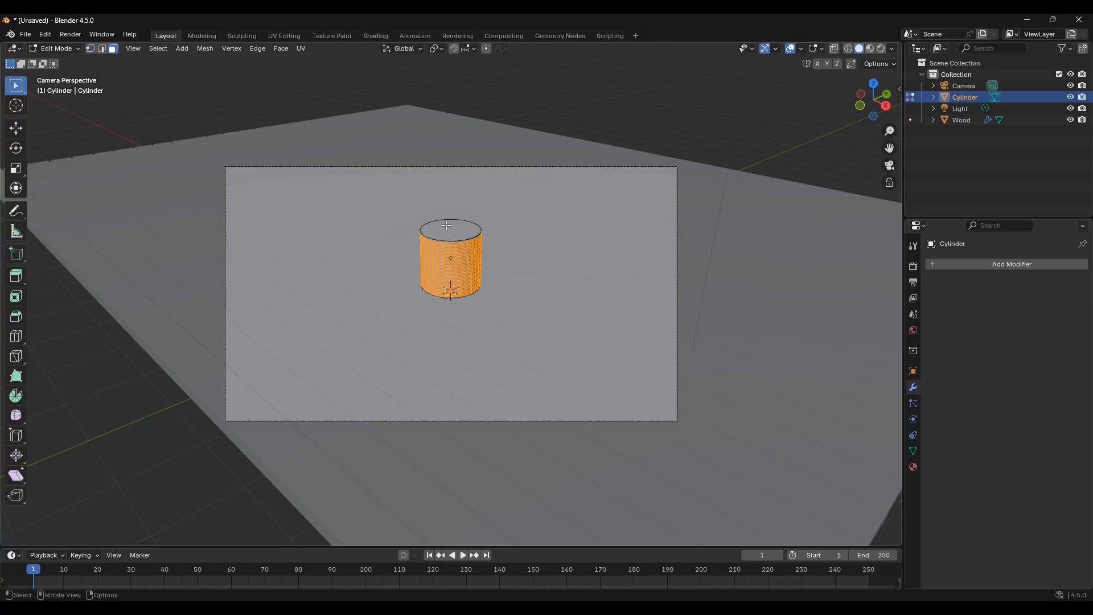
key("alt+a")
scroll(548, 241, "up", 1)
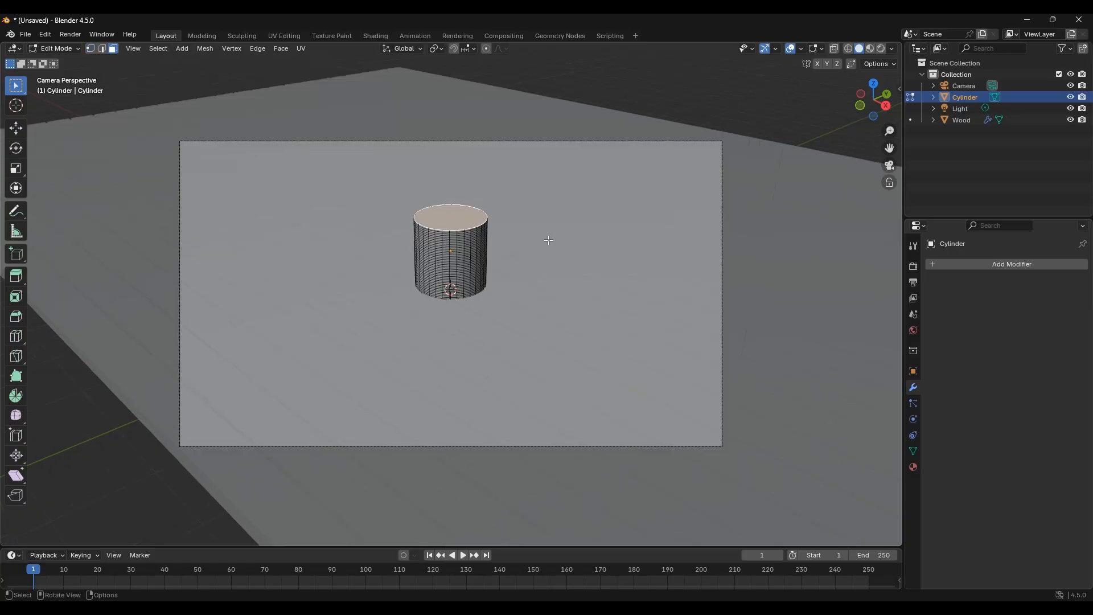
scroll(548, 240, "up", 2)
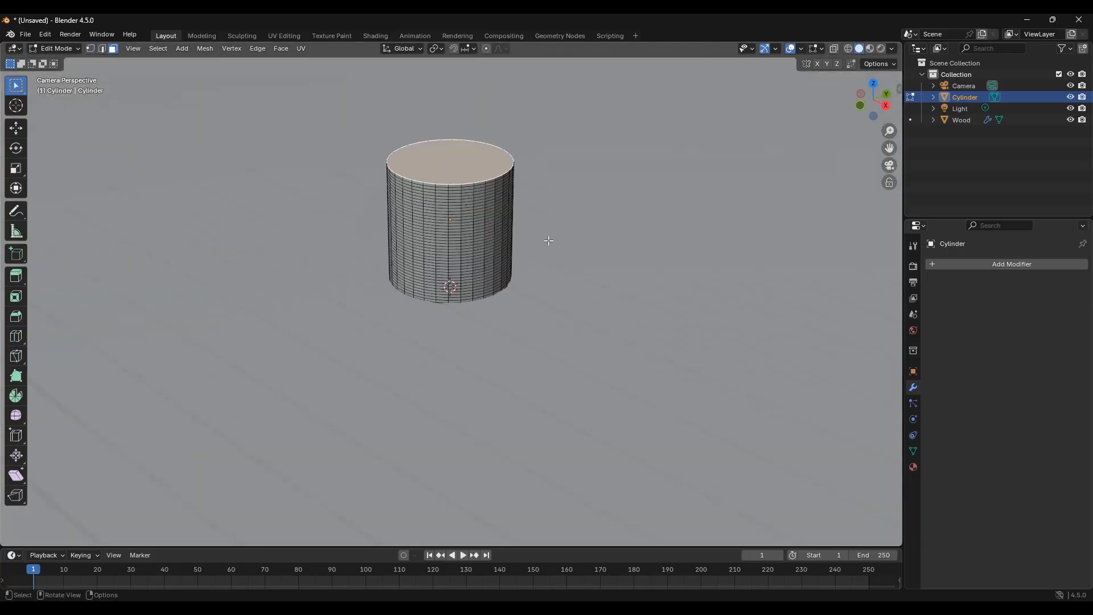
scroll(548, 241, "down", 3)
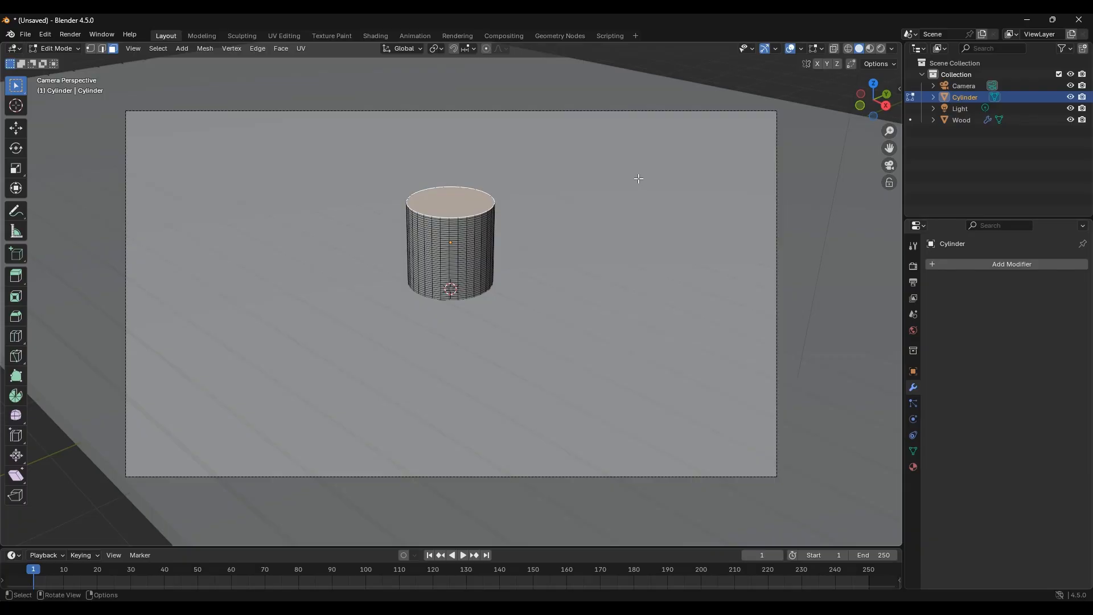
key("x")
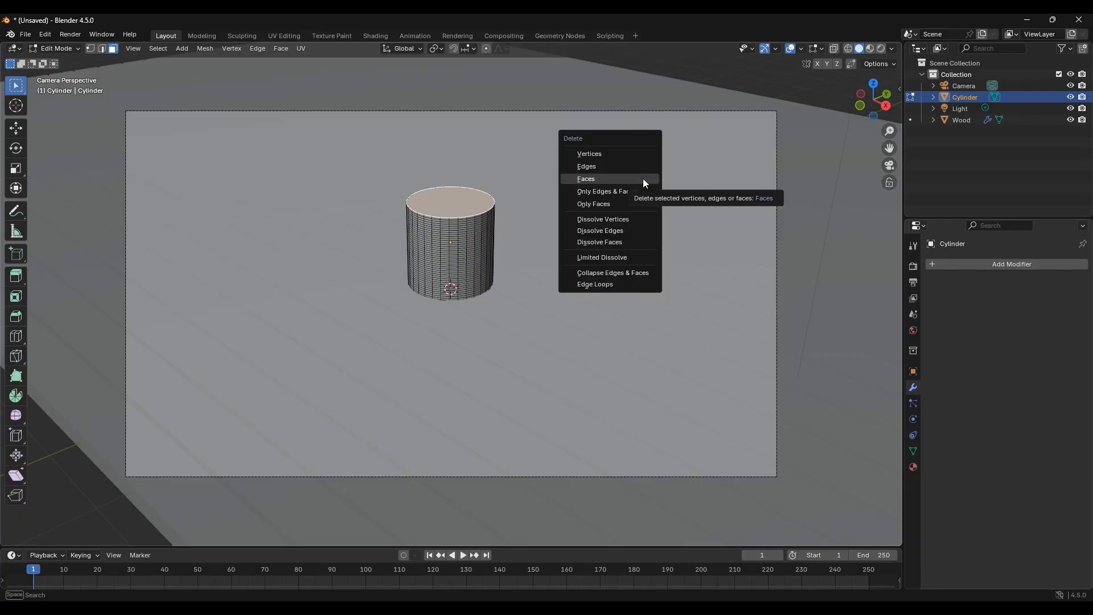
left_click(644, 178)
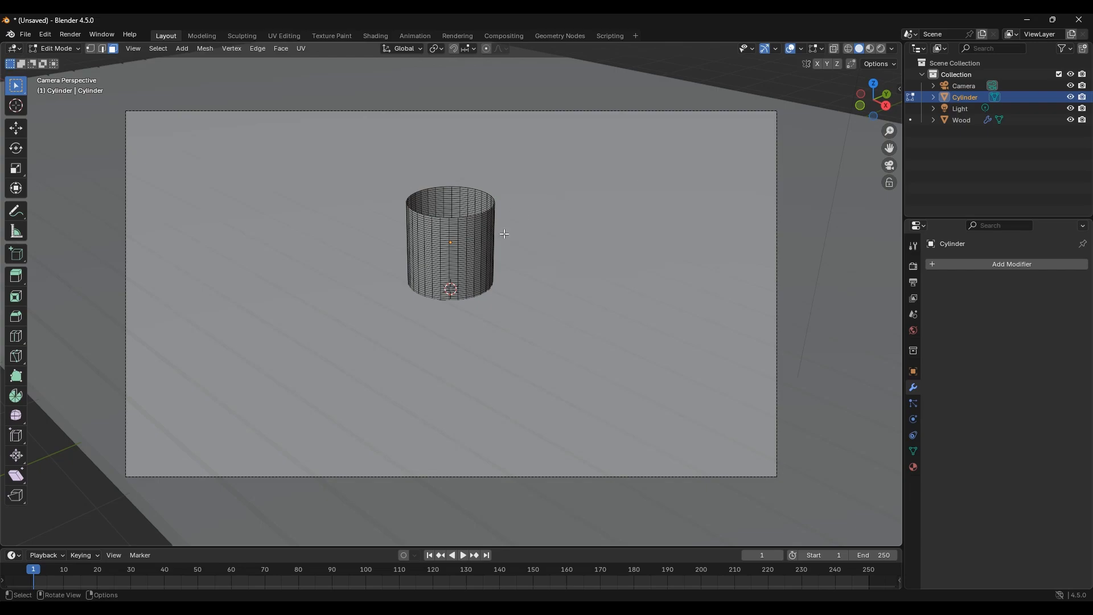
Return the cylinder to Object Mode and apply Shade Smooth to it.
left_click(66, 46)
left_click(70, 60)
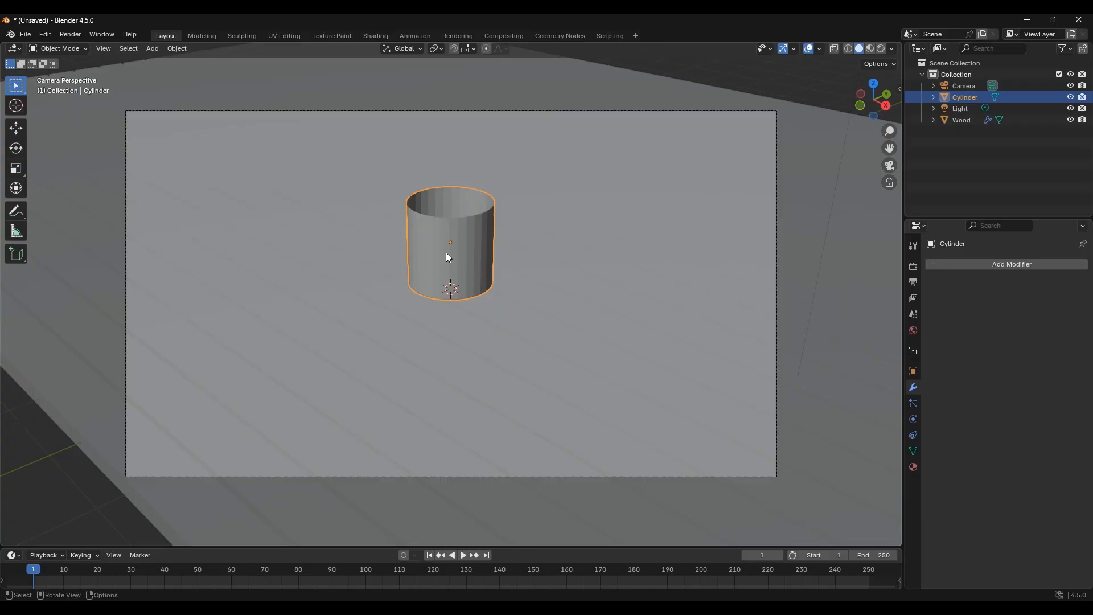
left_click(178, 49)
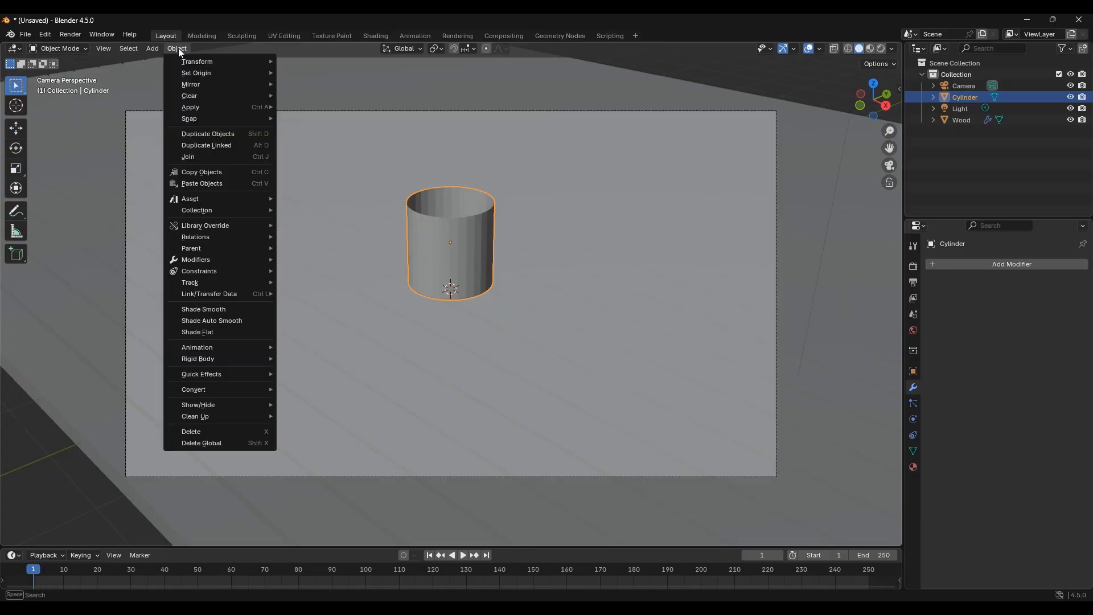
left_click(206, 310)
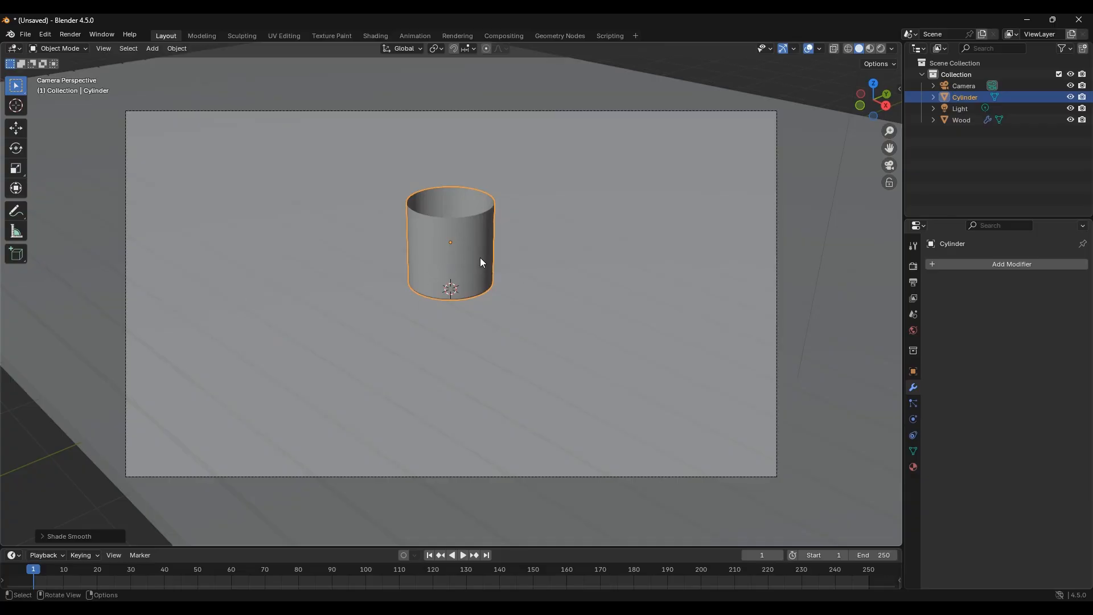
Put the cylinder back into Edit Mode, cycle through the vertex and edge selection modes, and finish in face selection.
left_click(59, 47)
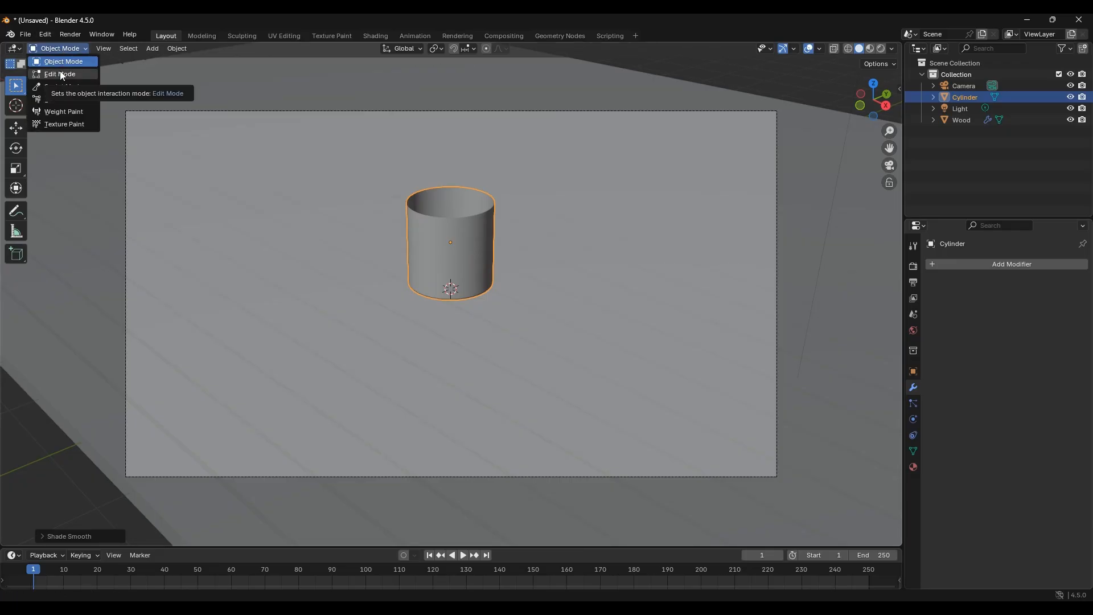
left_click(60, 74)
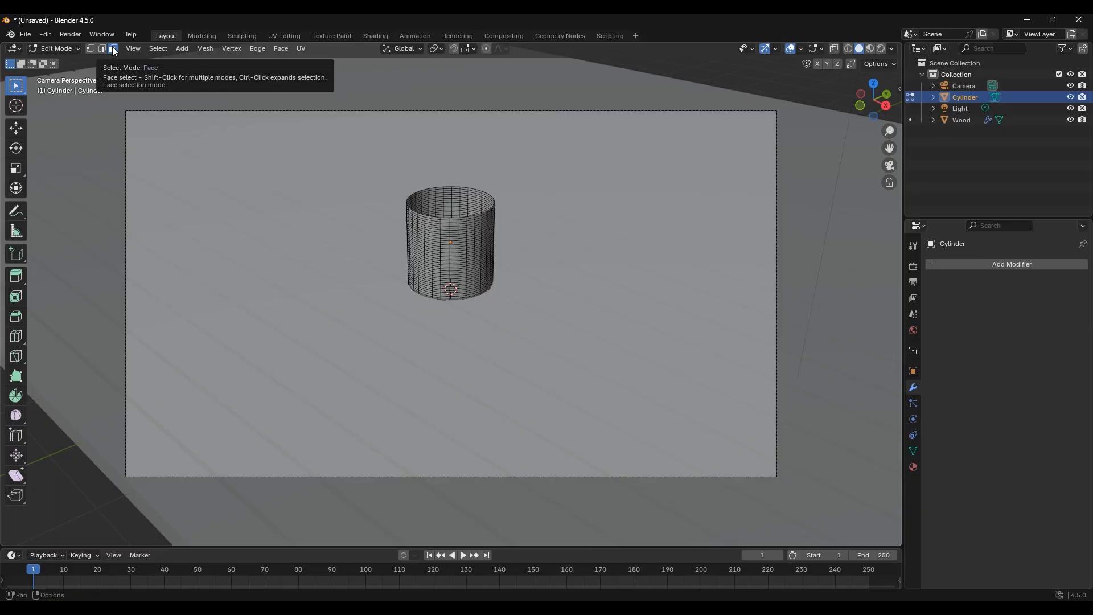
key("1")
key("2")
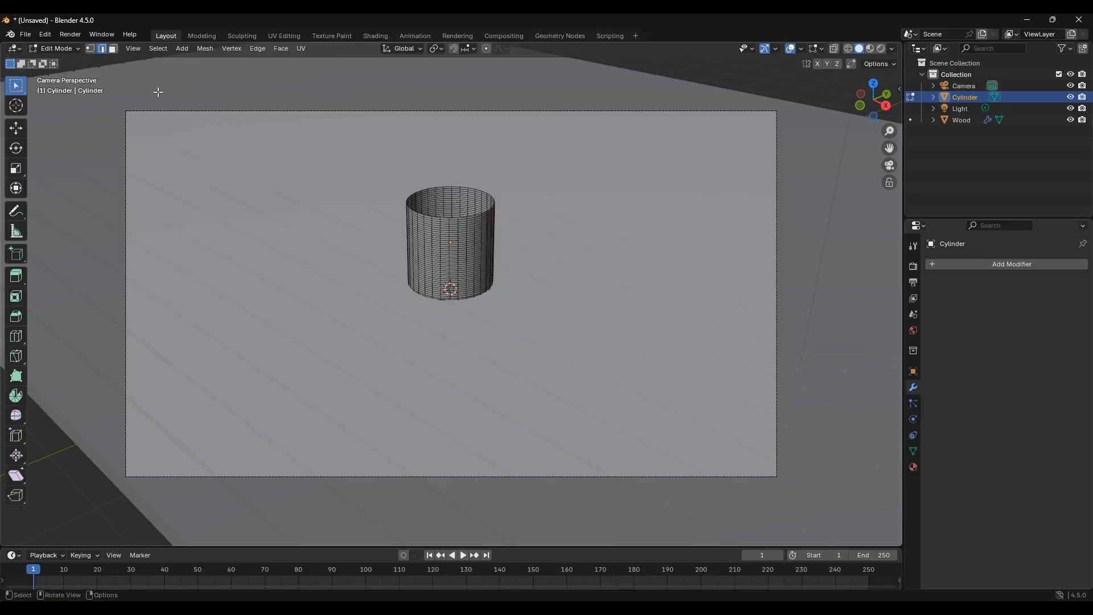
key("3")
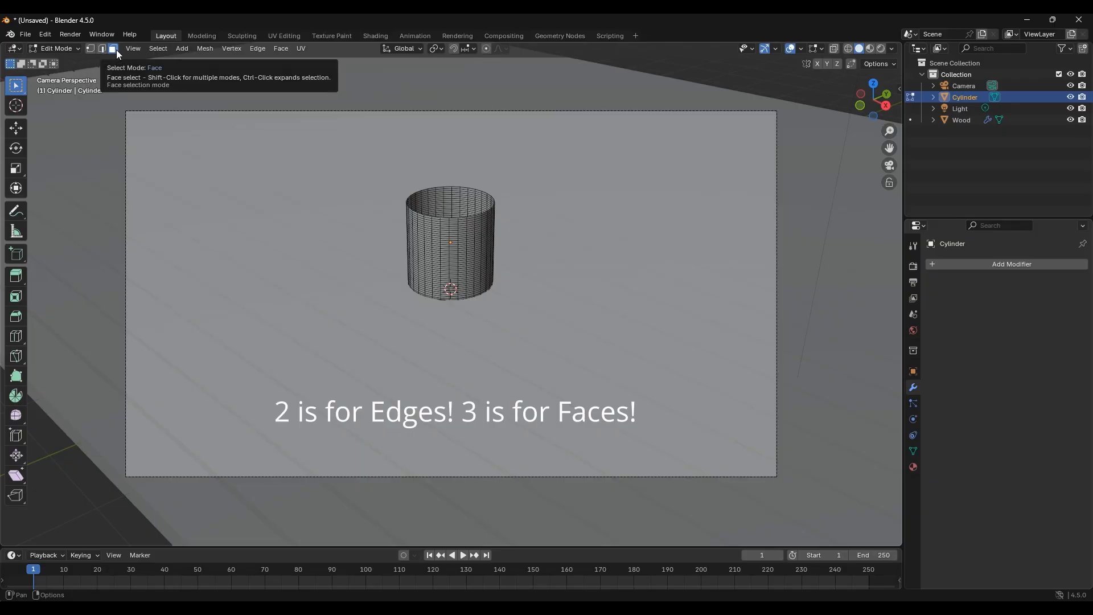
Try loop-selecting a horizontal ring of faces low on the cylinder and a vertical column of faces on its front.
scroll(510, 321, "up", 5)
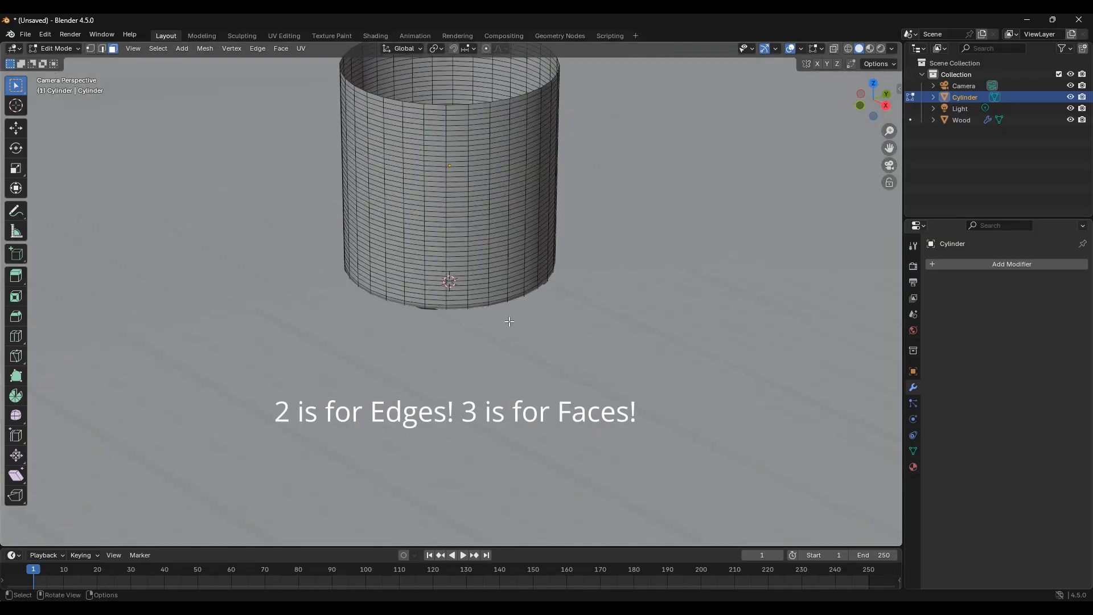
scroll(507, 324, "up", 2)
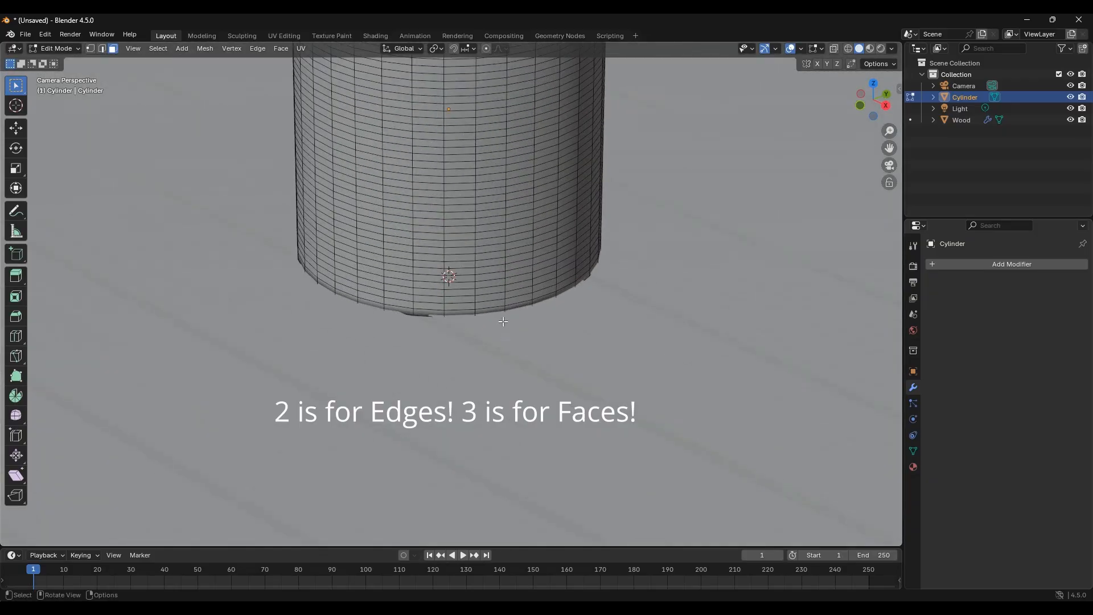
middle_click_drag(501, 325, 493, 439, "shift")
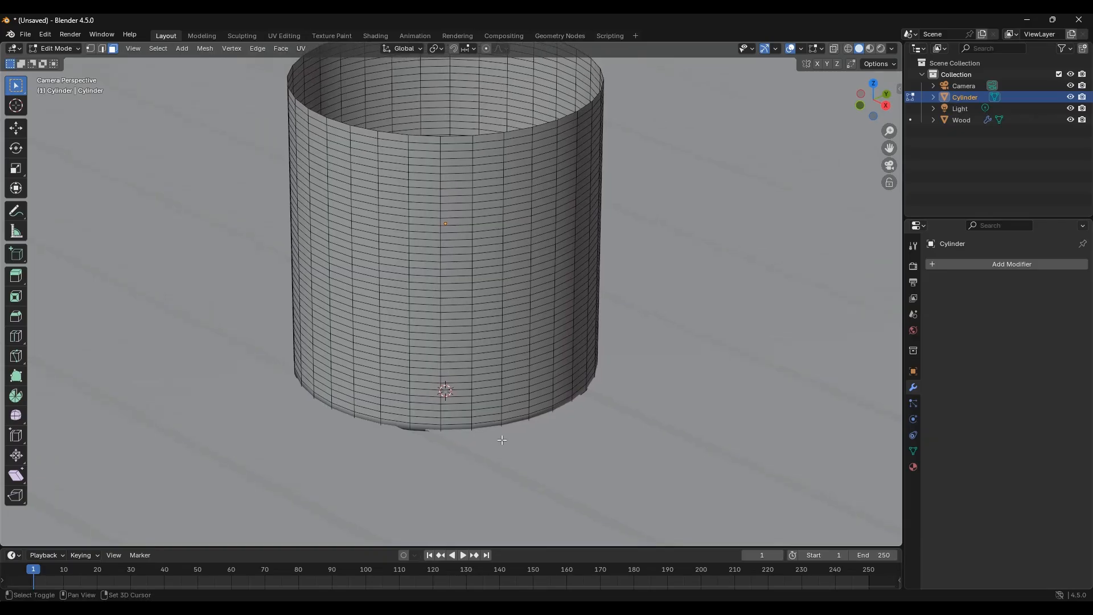
scroll(555, 432, "down", 2)
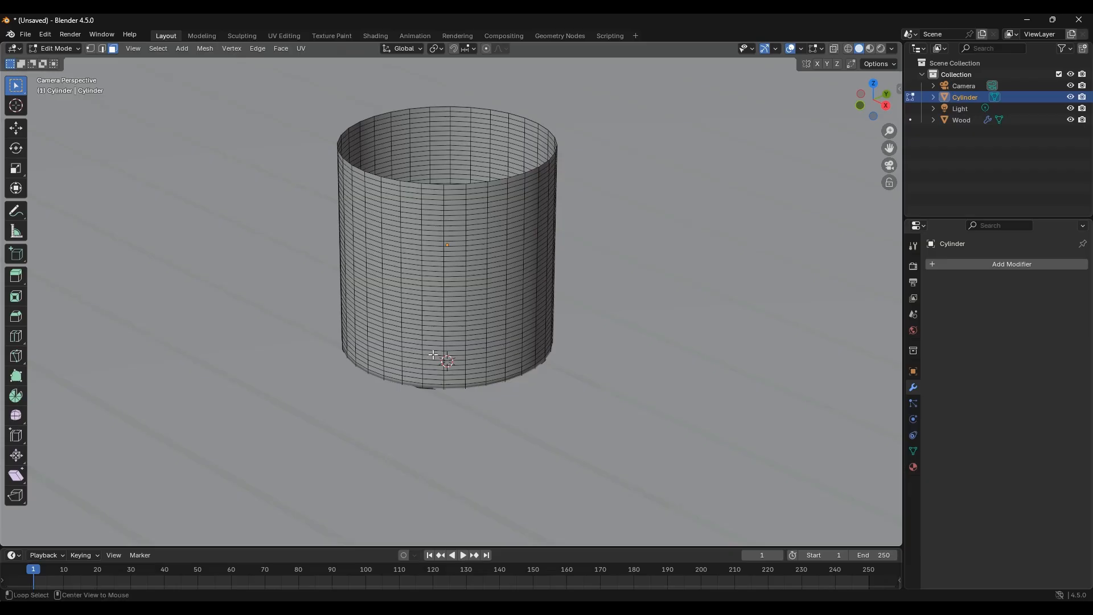
scroll(445, 353, "up", 2)
scroll(445, 353, "up", 1)
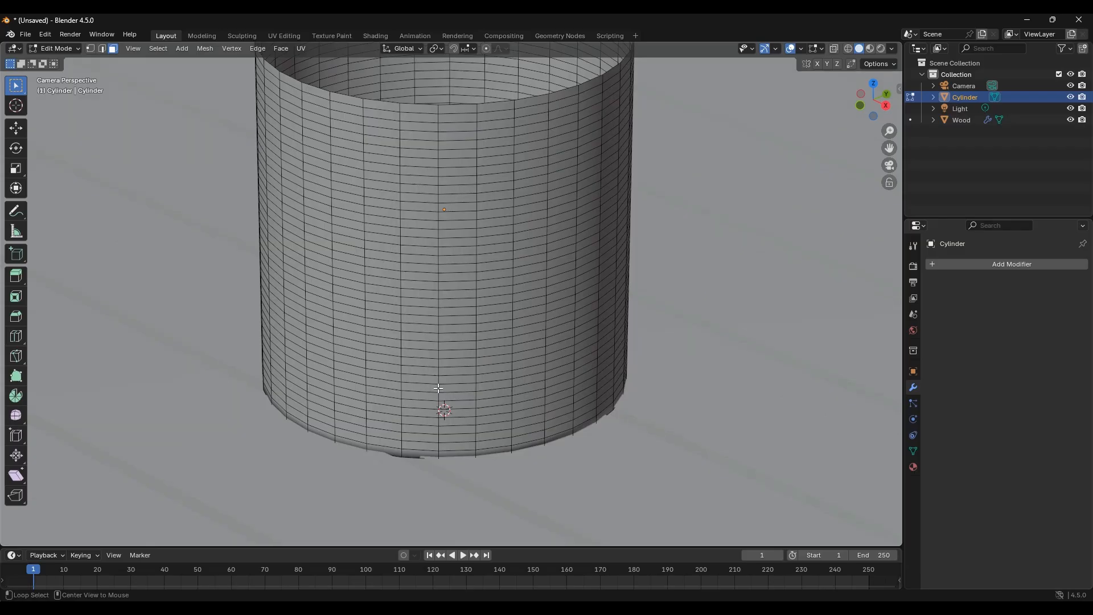
left_click(438, 388, "alt")
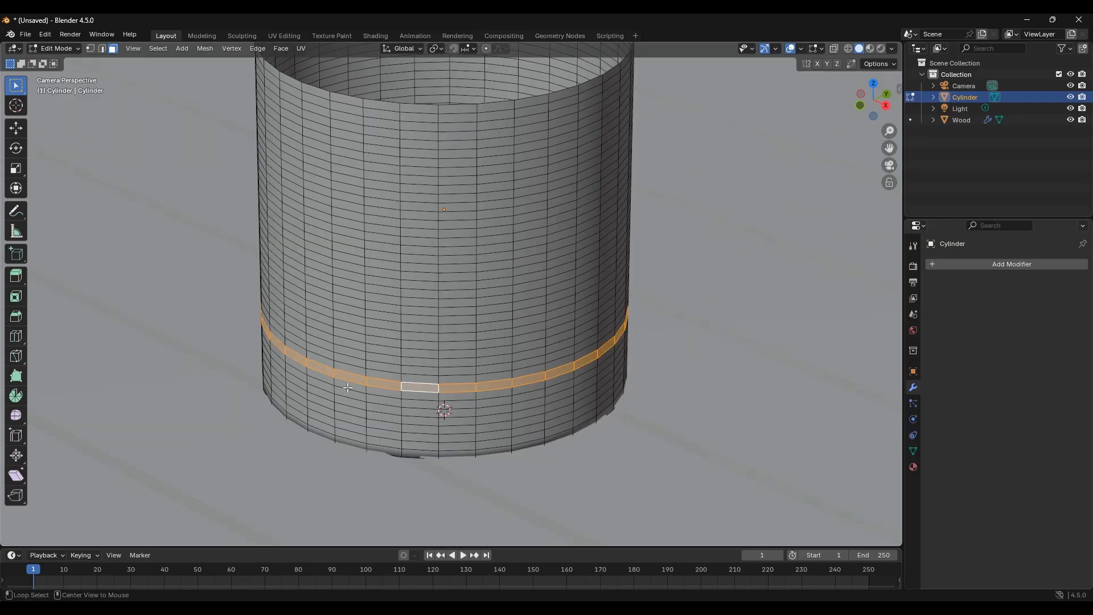
left_click(457, 377, "alt")
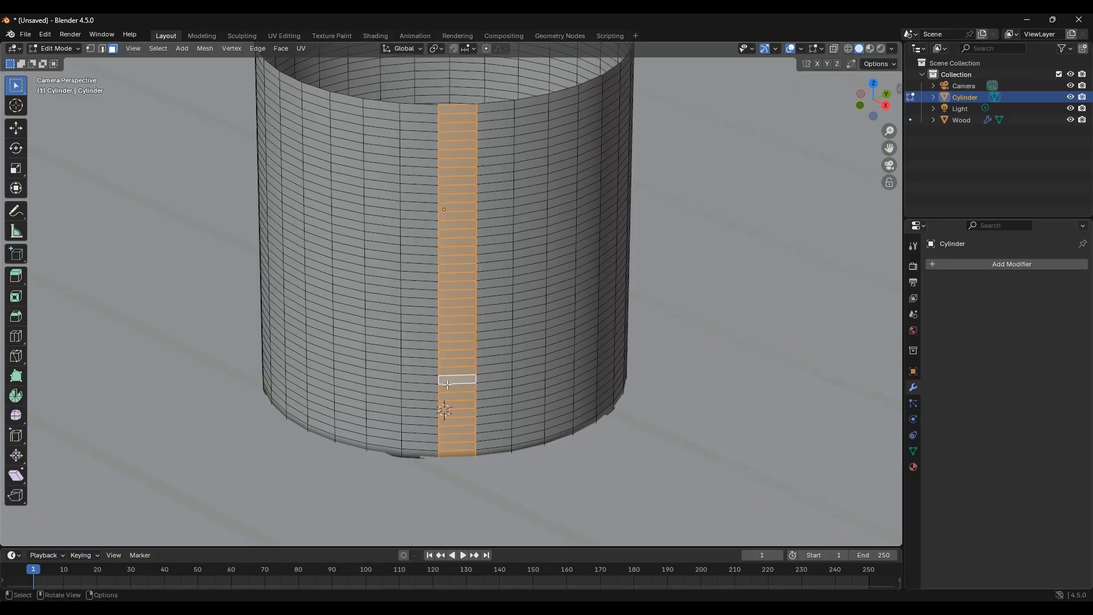
Try selecting individual faces one at a time on the lower front of the cylinder.
left_click(430, 370)
left_click(466, 352)
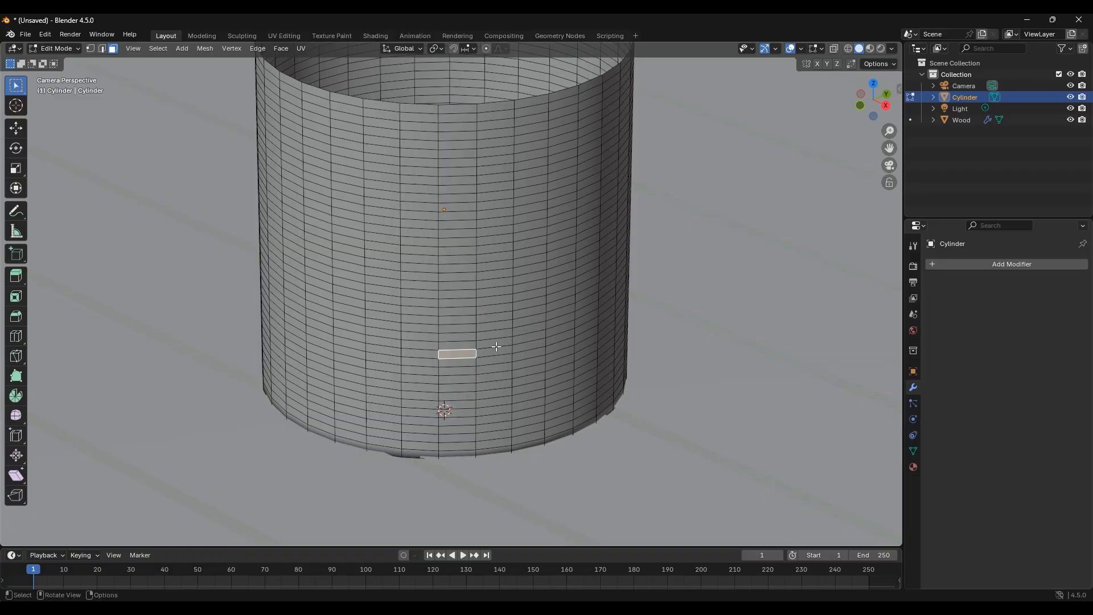
left_click(497, 346)
left_click(470, 319)
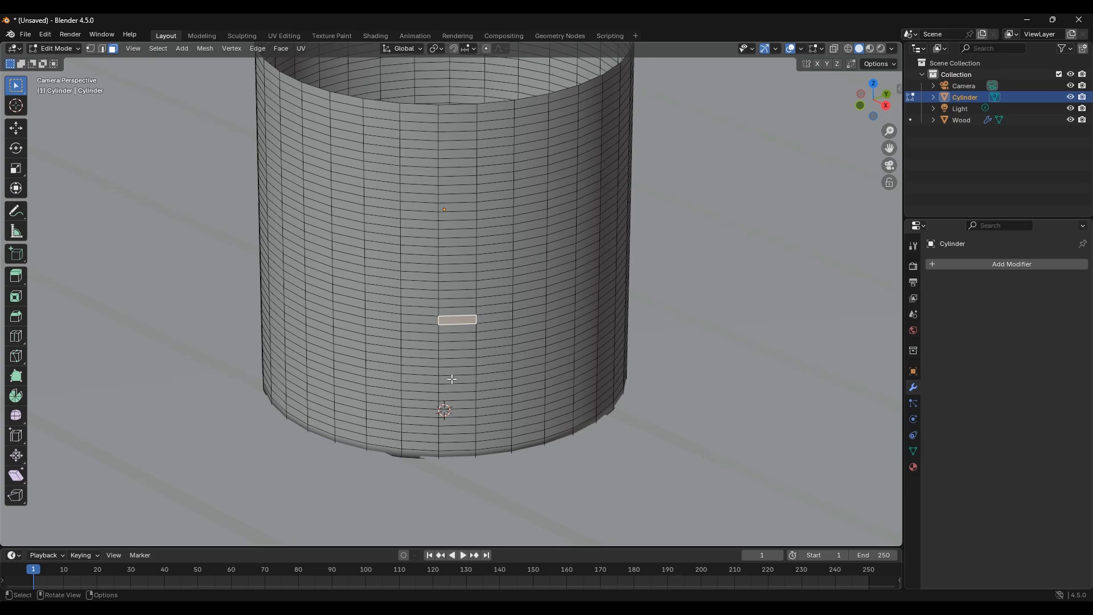
Select a horizontal ring of side faces in the cylinder's lower part and scale it outward by about 2.31.
left_click(439, 364, "alt")
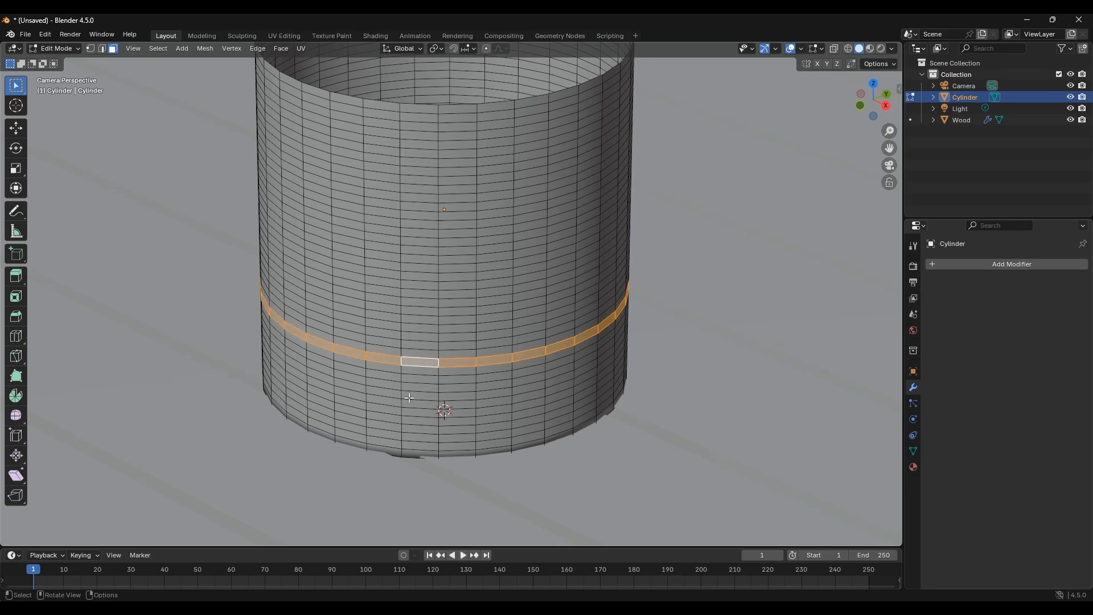
scroll(409, 398, "down", 4)
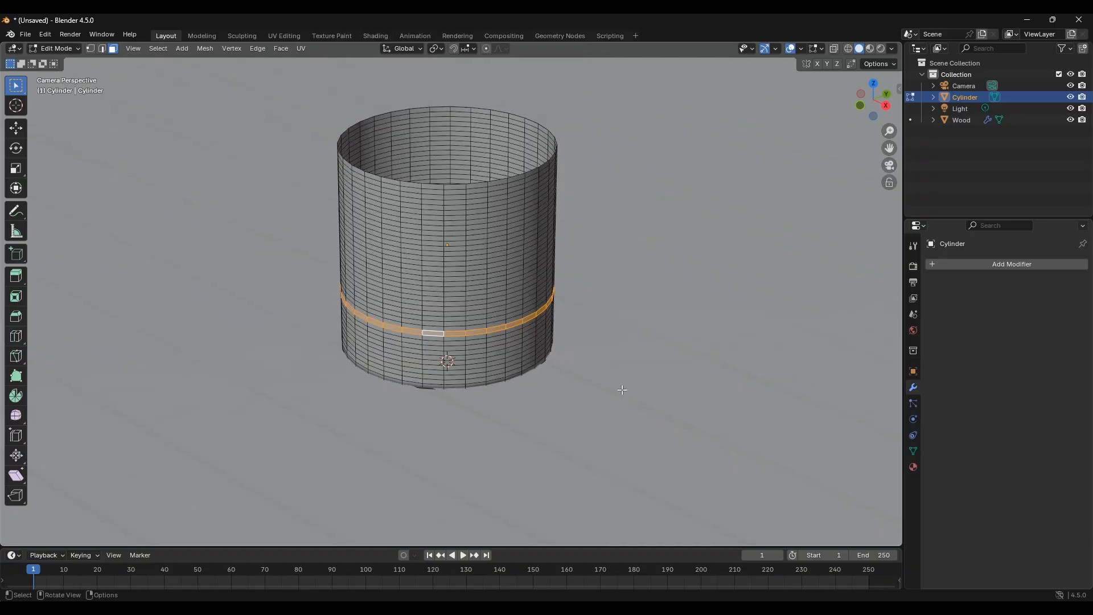
scroll(651, 388, "down", 1)
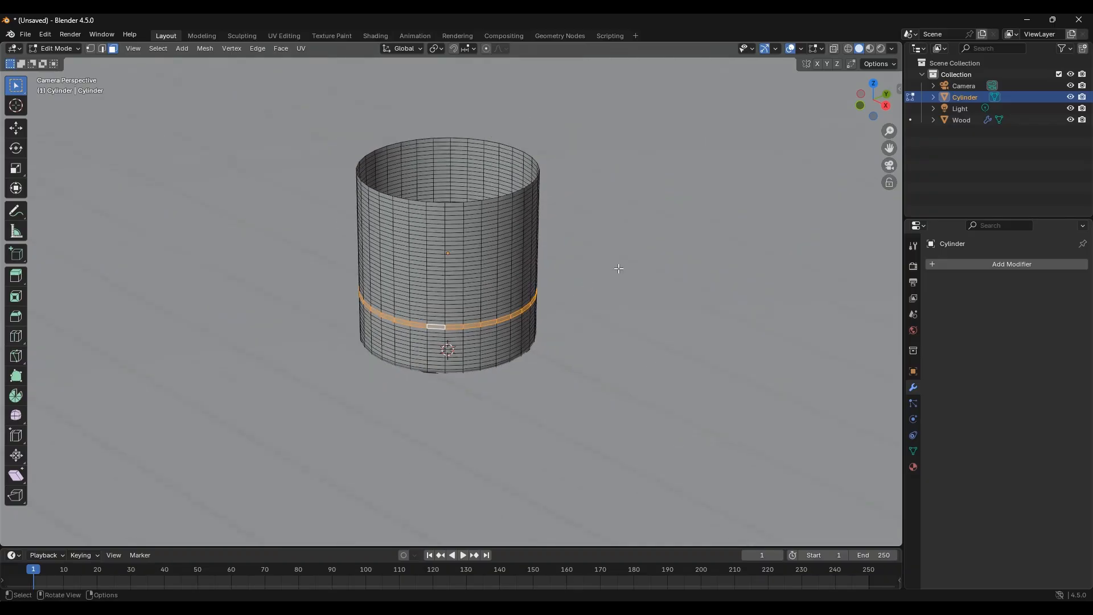
key("s")
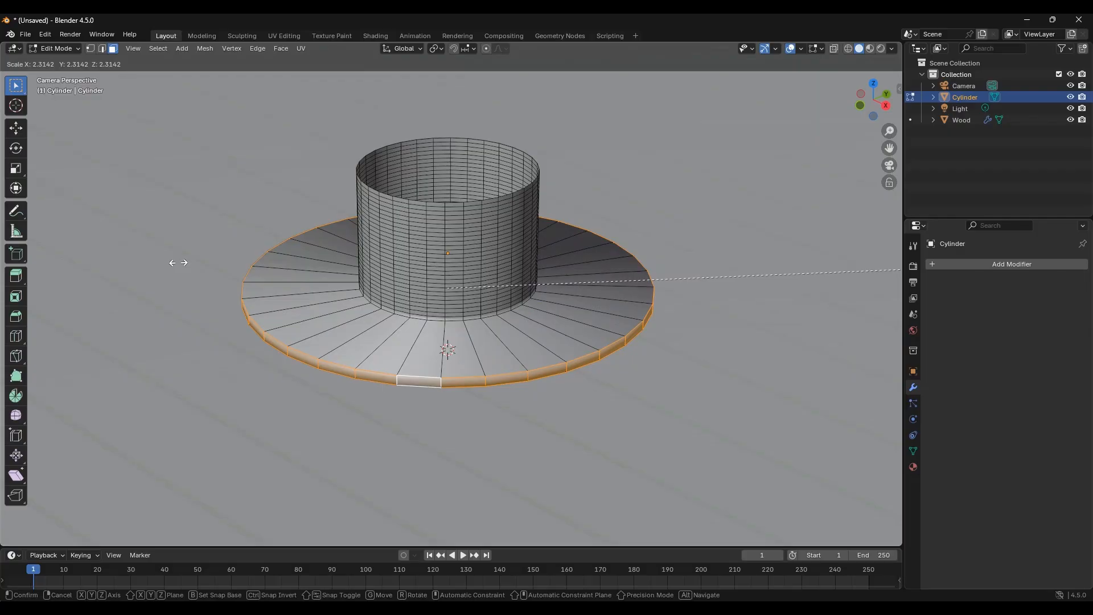
left_click(178, 263)
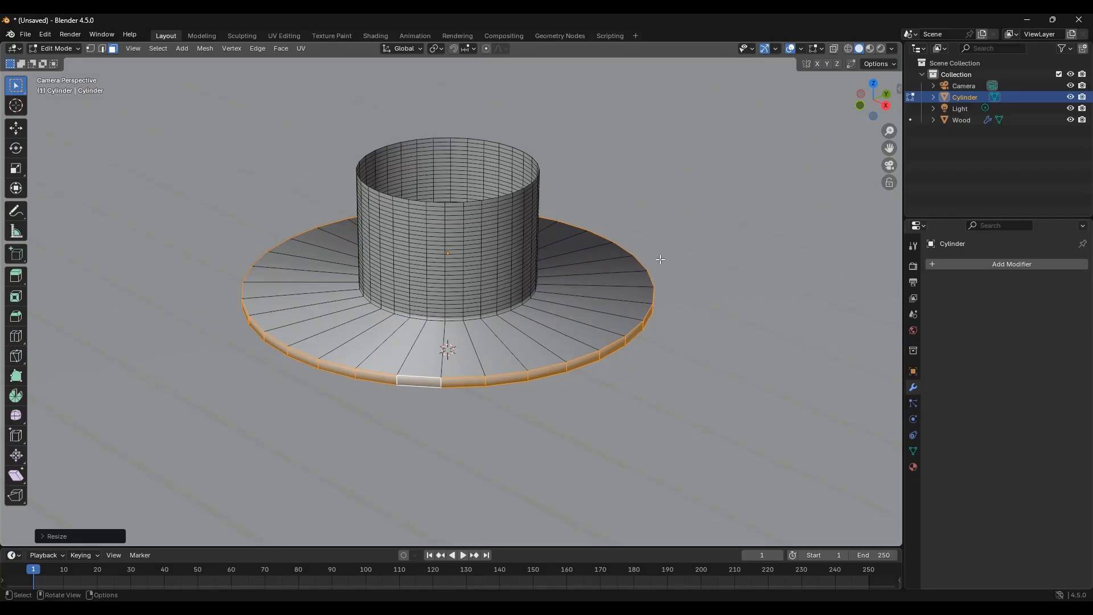
Undo the face ring's outward scaling and enable proportional editing with the Sphere falloff.
key("ctrl")
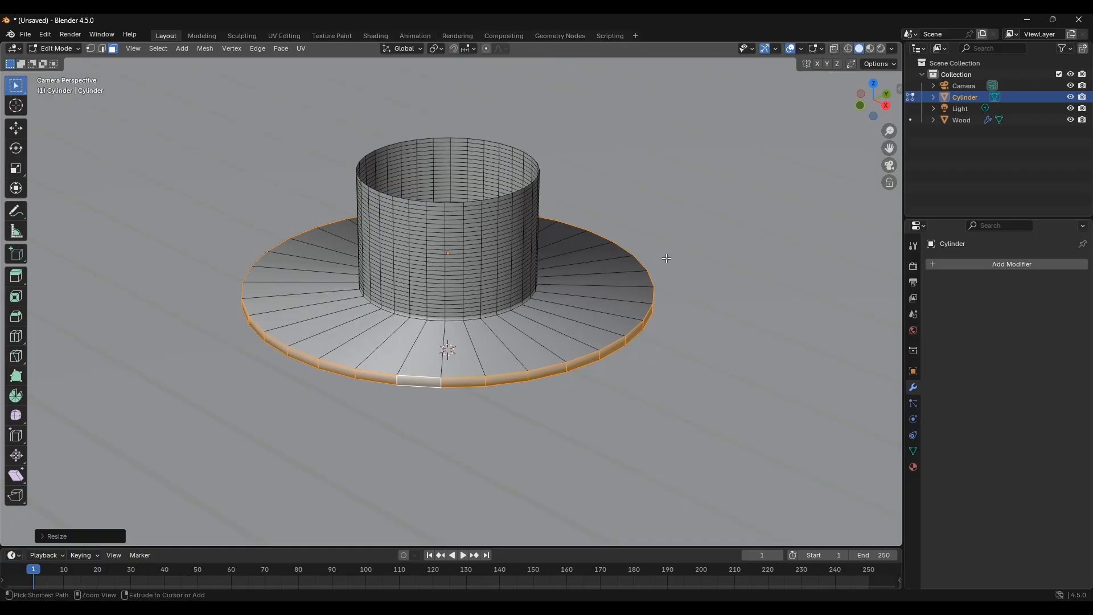
key("ctrl+z")
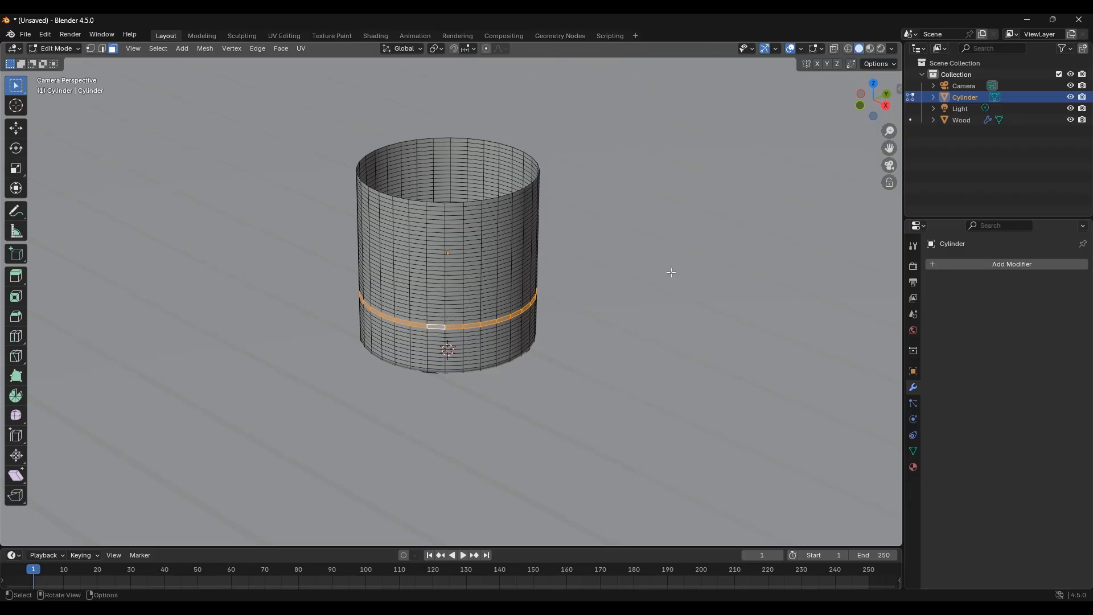
left_click(487, 49)
left_click(507, 49)
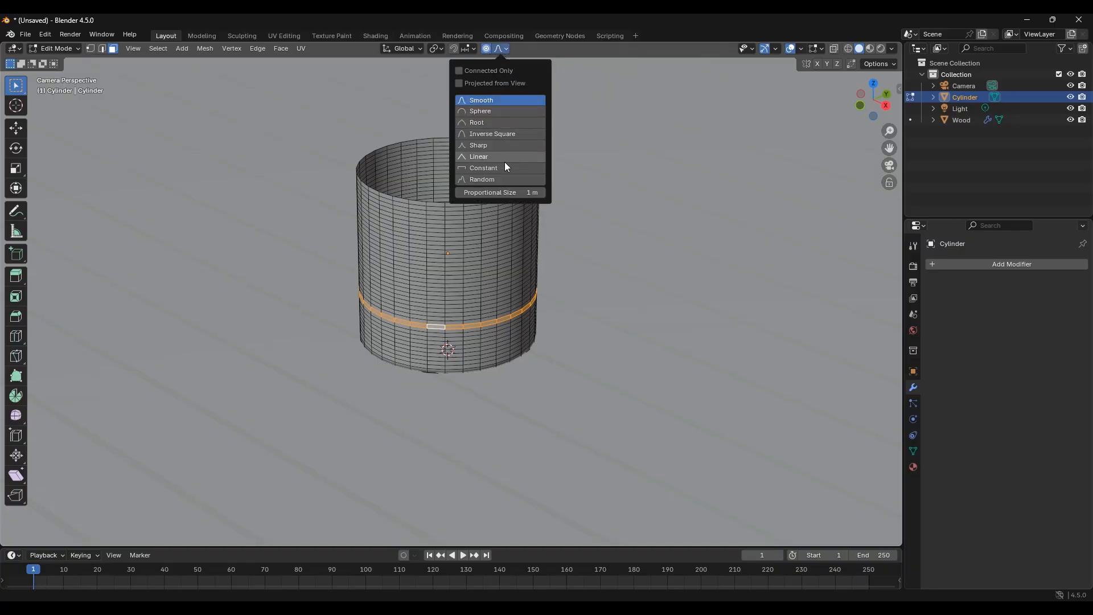
left_click(507, 111)
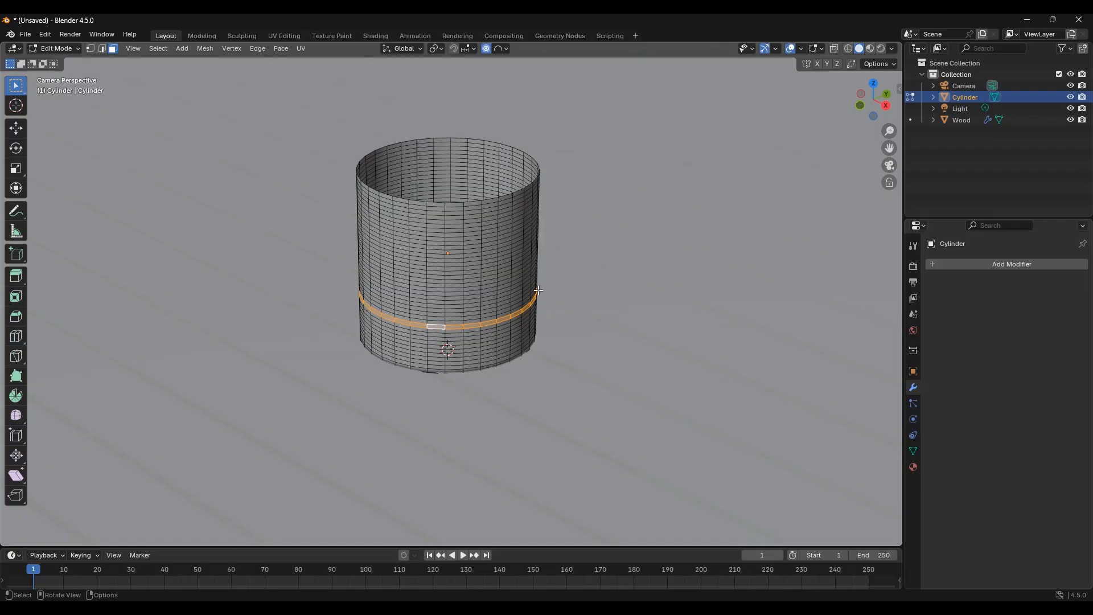
Scale the selected lower face ring outward with a proportional size of about 0.3 to form a rounded bulge, and return to Object Mode.
key("s")
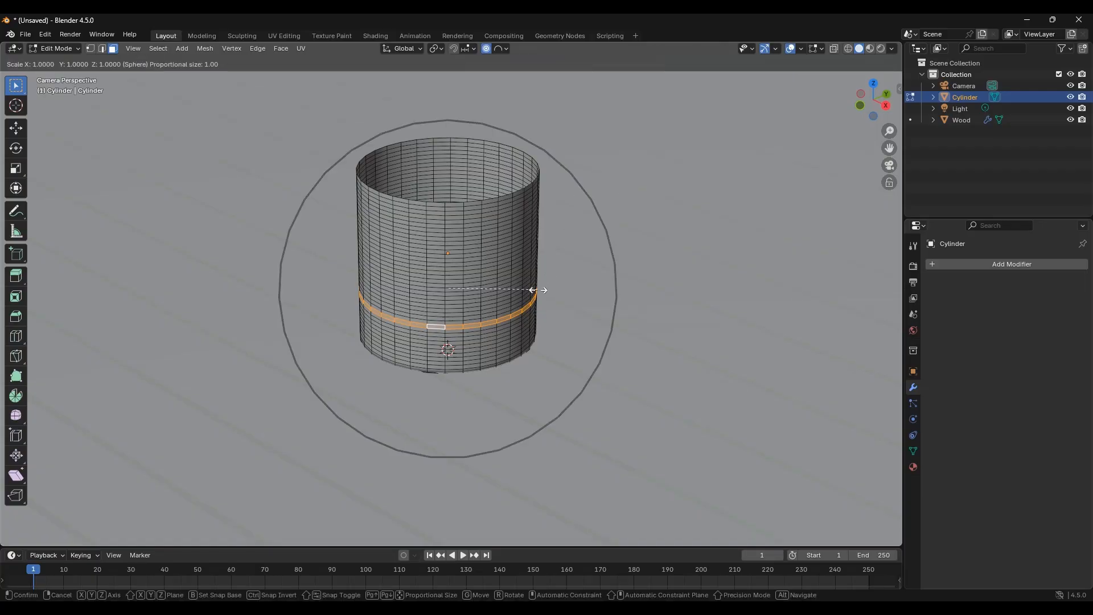
scroll(533, 290, "down", 3)
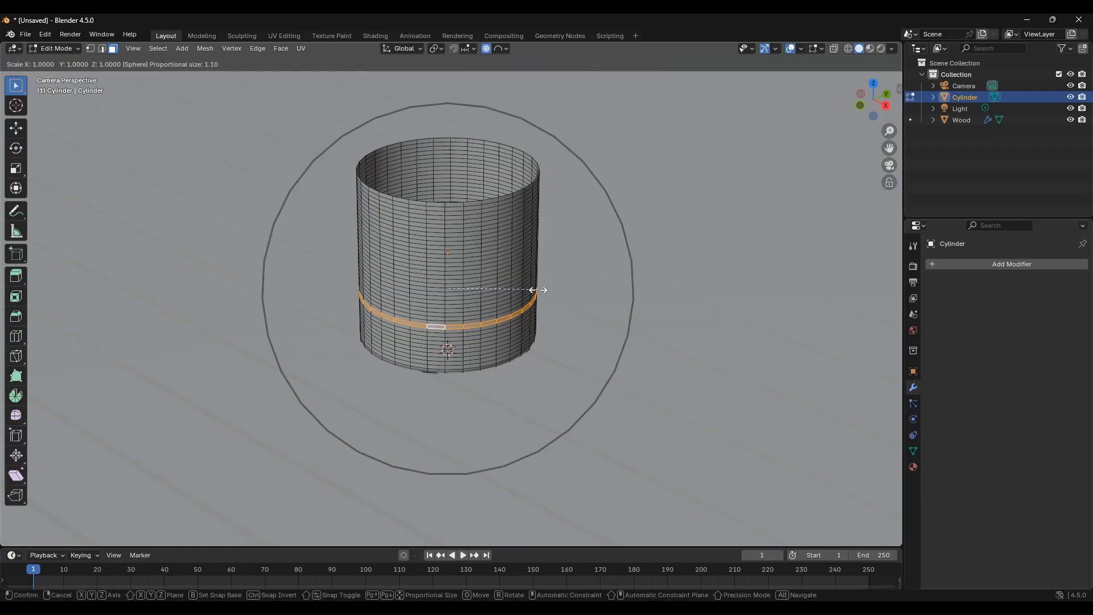
scroll(534, 288, "up", 9)
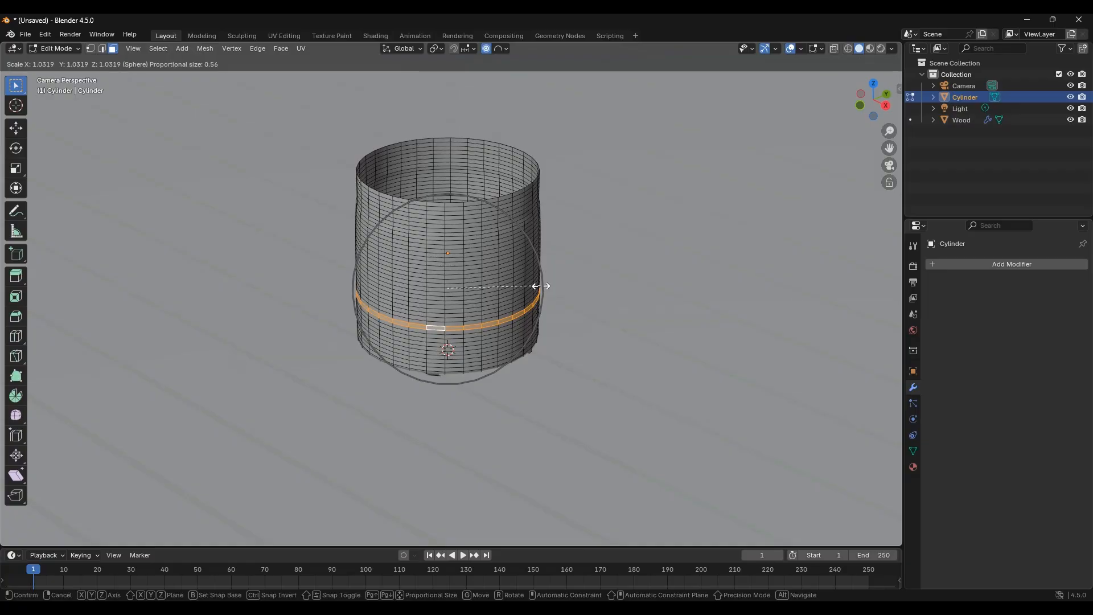
scroll(540, 286, "up", 1)
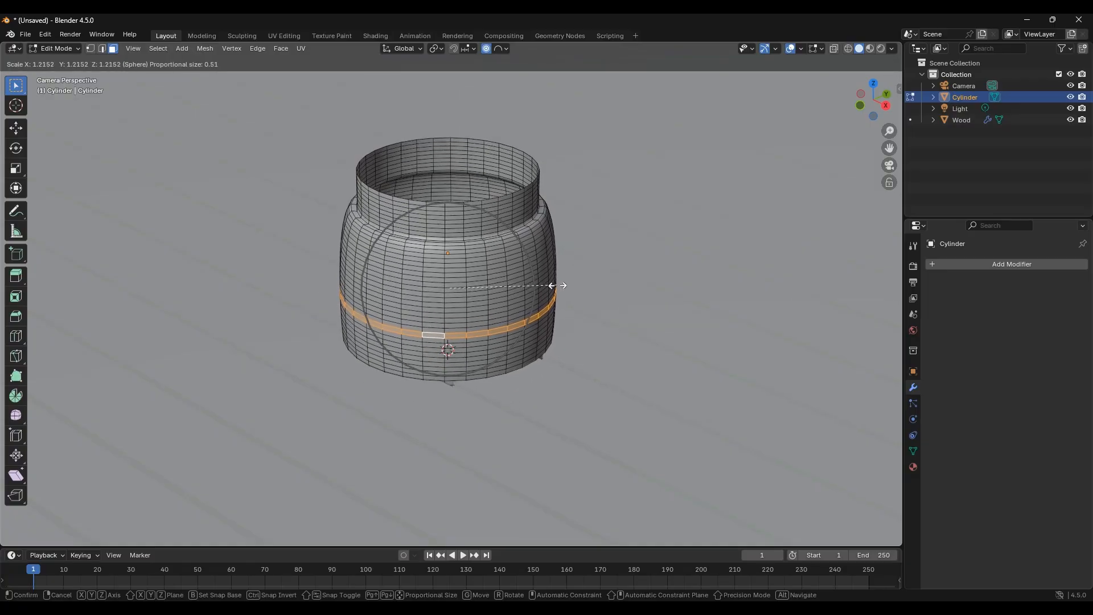
scroll(561, 287, "up", 7)
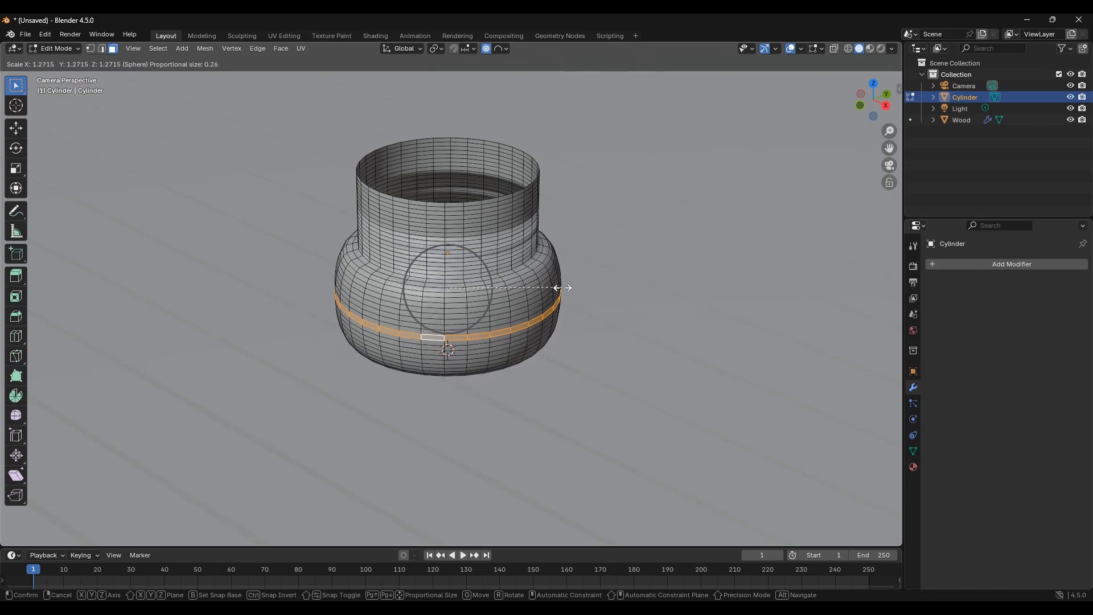
scroll(563, 288, "up", 2)
scroll(563, 288, "down", 1)
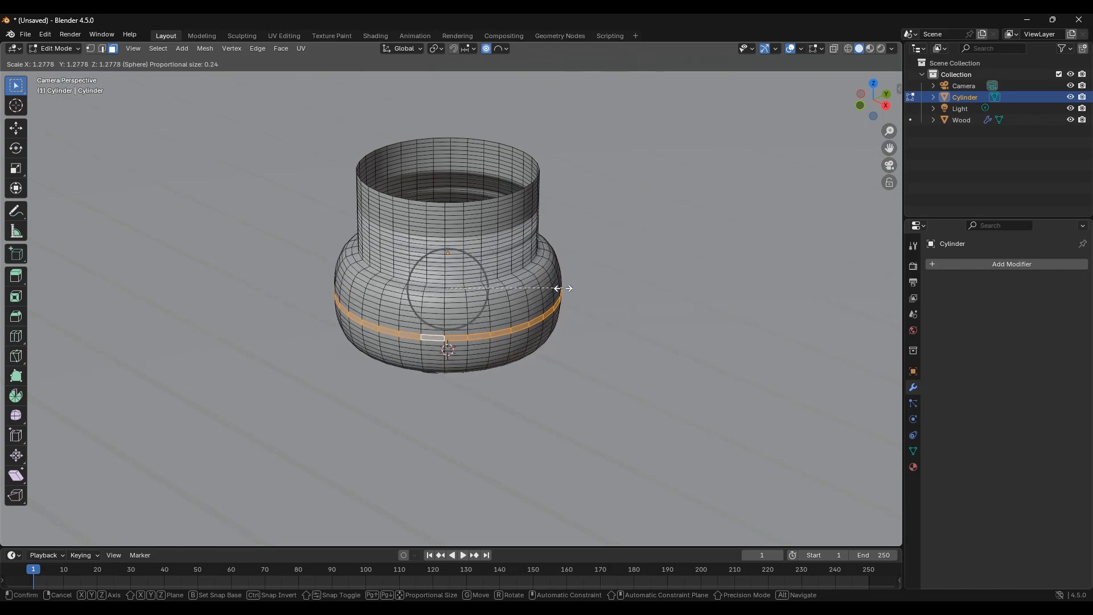
scroll(563, 288, "down", 1)
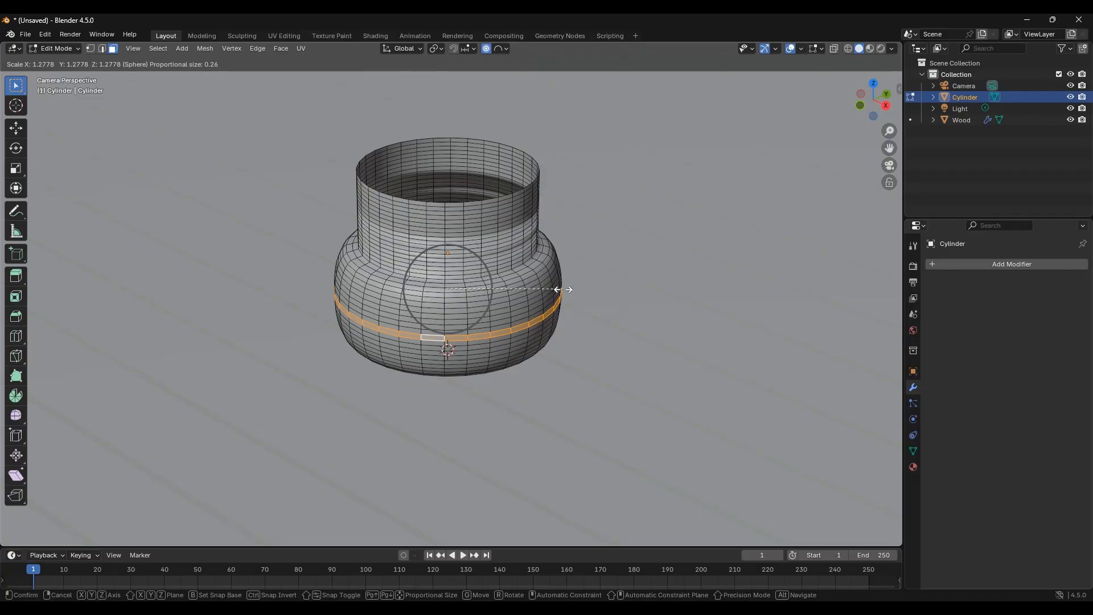
scroll(567, 290, "down", 1)
left_click(570, 289)
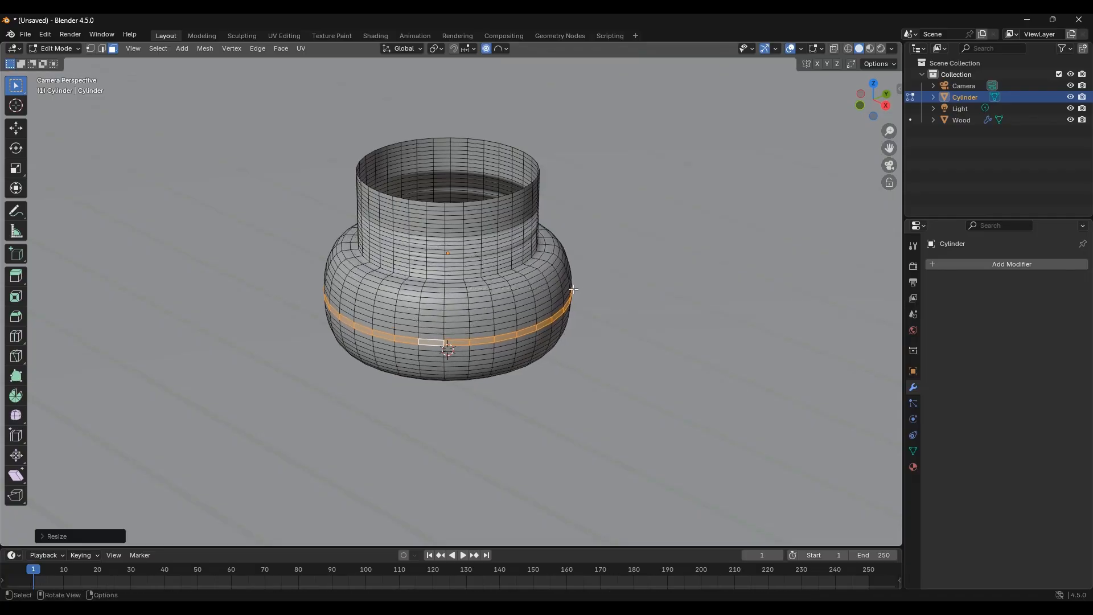
middle_click_drag(582, 307, 471, 354)
key("Tab")
Add a Solidify modifier to the bulged cylinder and set its thickness to 0.03 m.
scroll(524, 313, "up", 7)
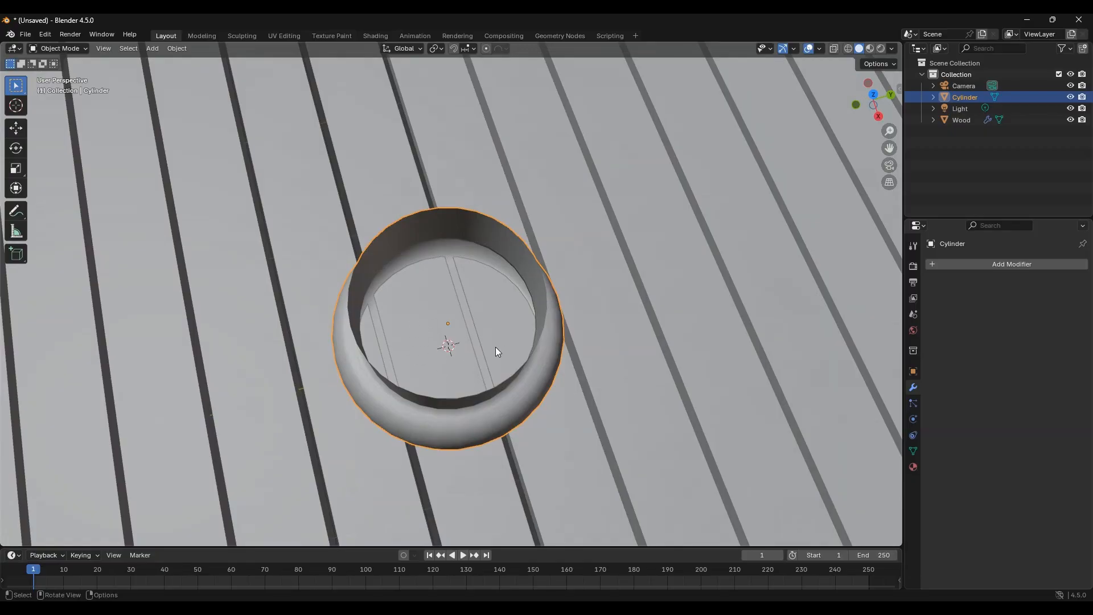
middle_click_drag(487, 352, 577, 317)
middle_click_drag(644, 304, 669, 285)
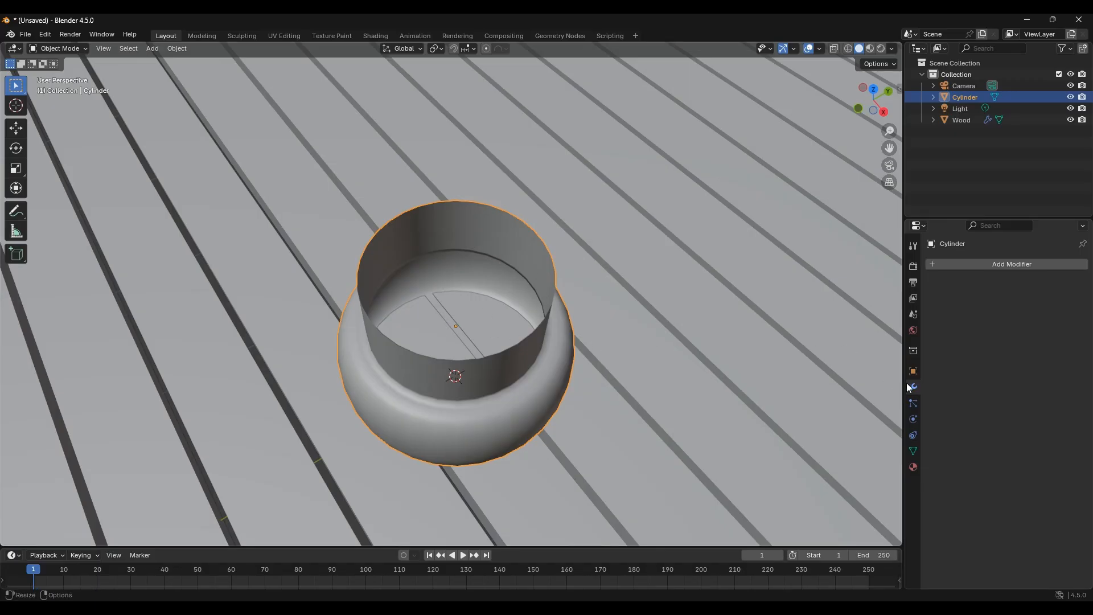
left_click(991, 262)
left_click(991, 262)
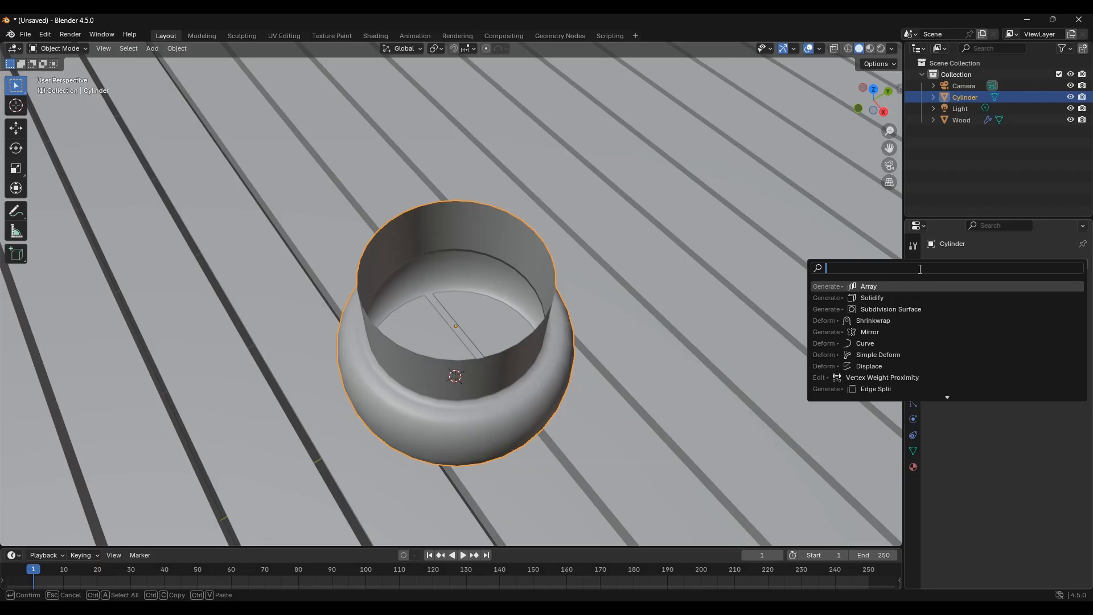
type("solidify")
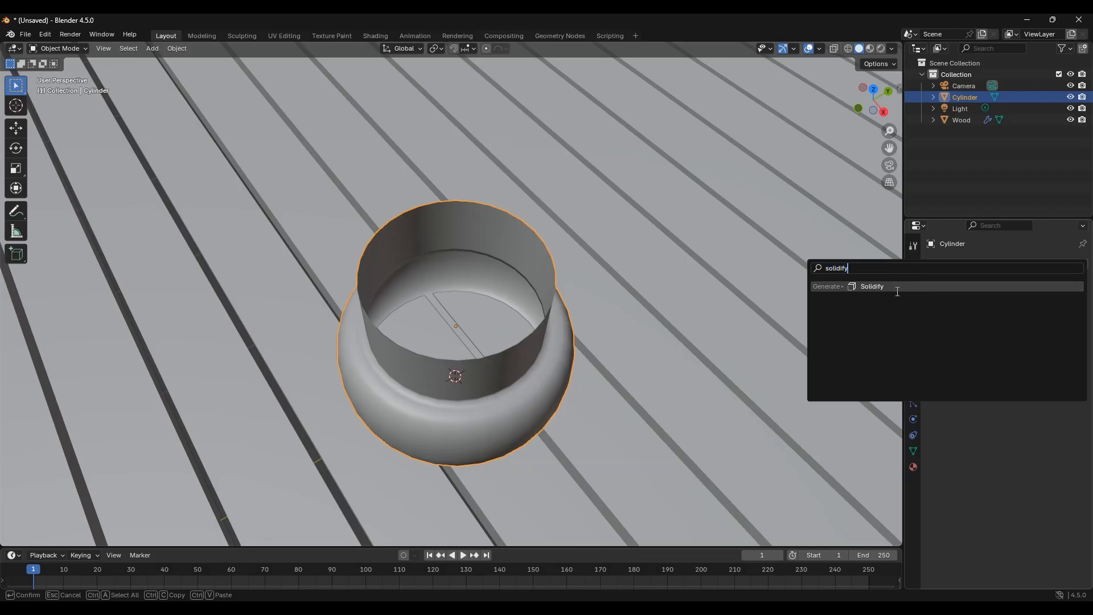
left_click(897, 285)
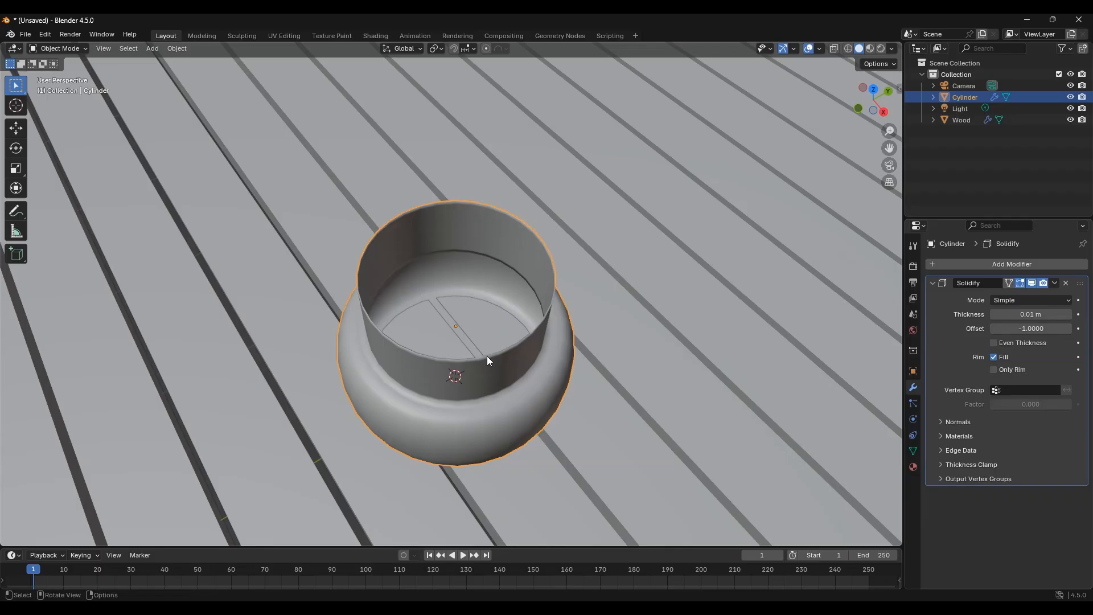
left_click(1069, 315)
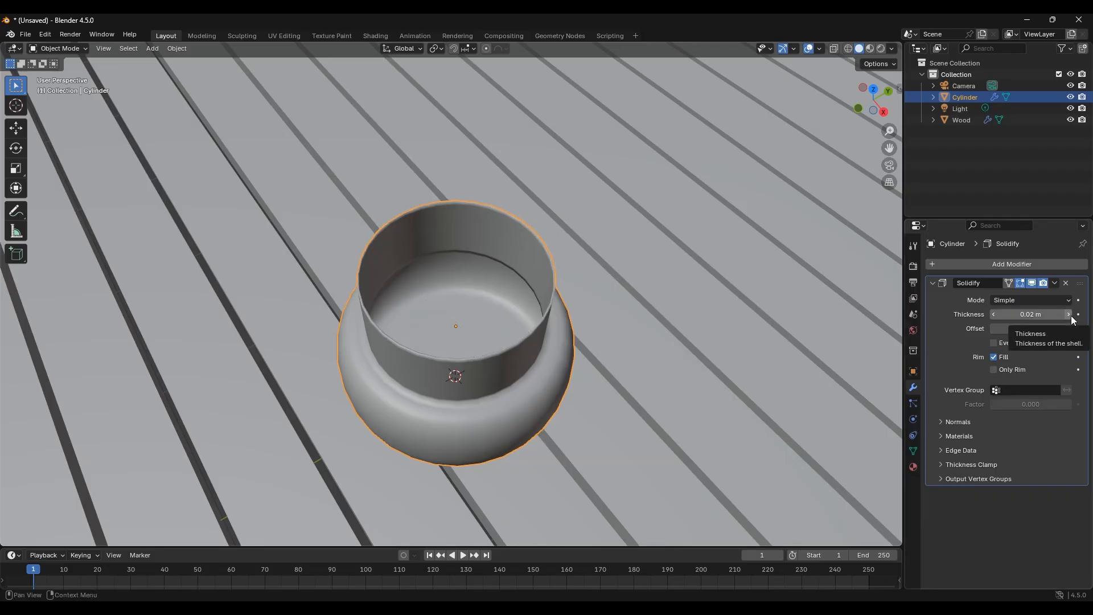
left_click(1070, 314)
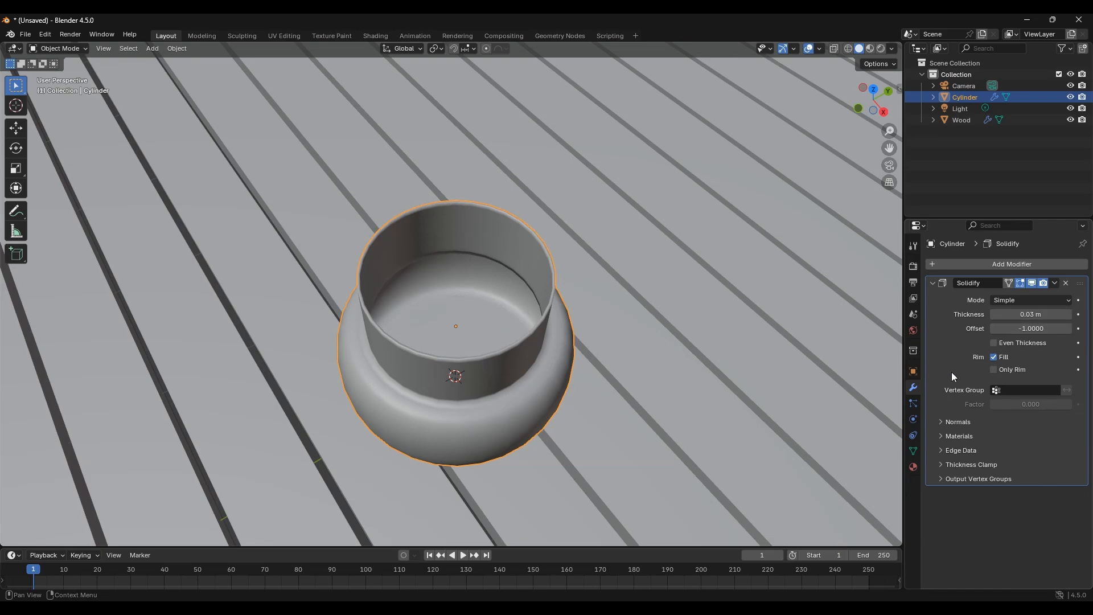
Compare the cylinder with Solidify's viewport display off and on, and apply the modifier.
left_click(1055, 283)
left_click(1032, 283)
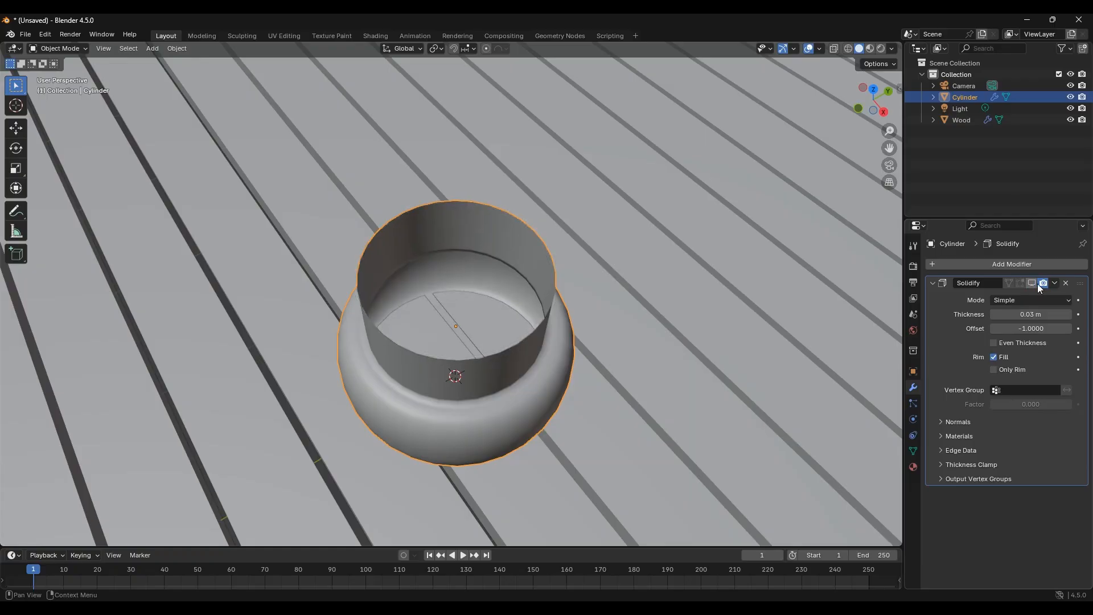
left_click(1032, 283)
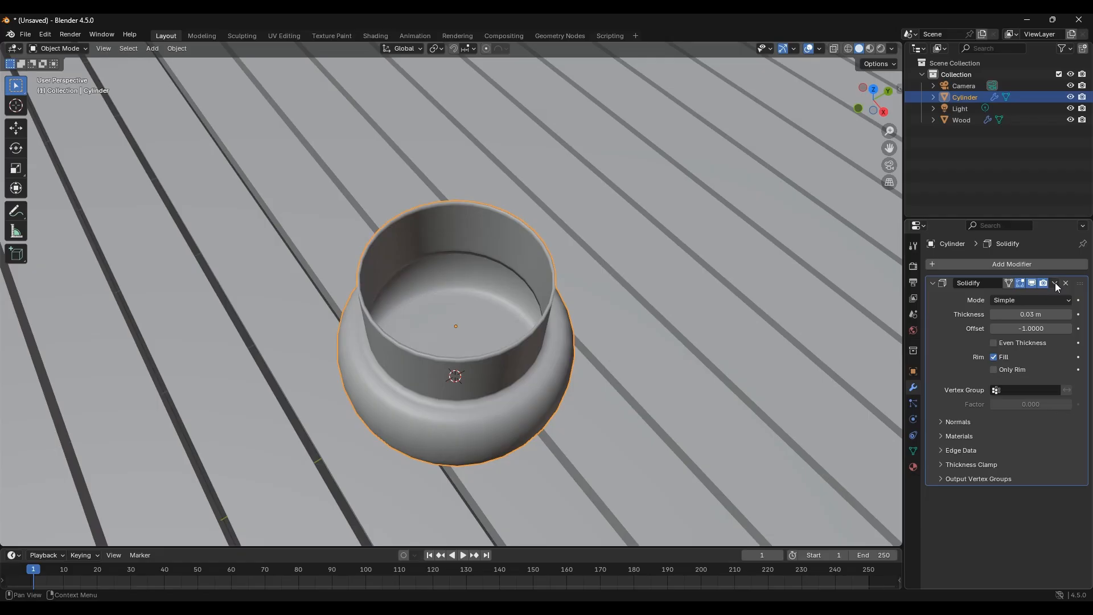
left_click(1055, 283)
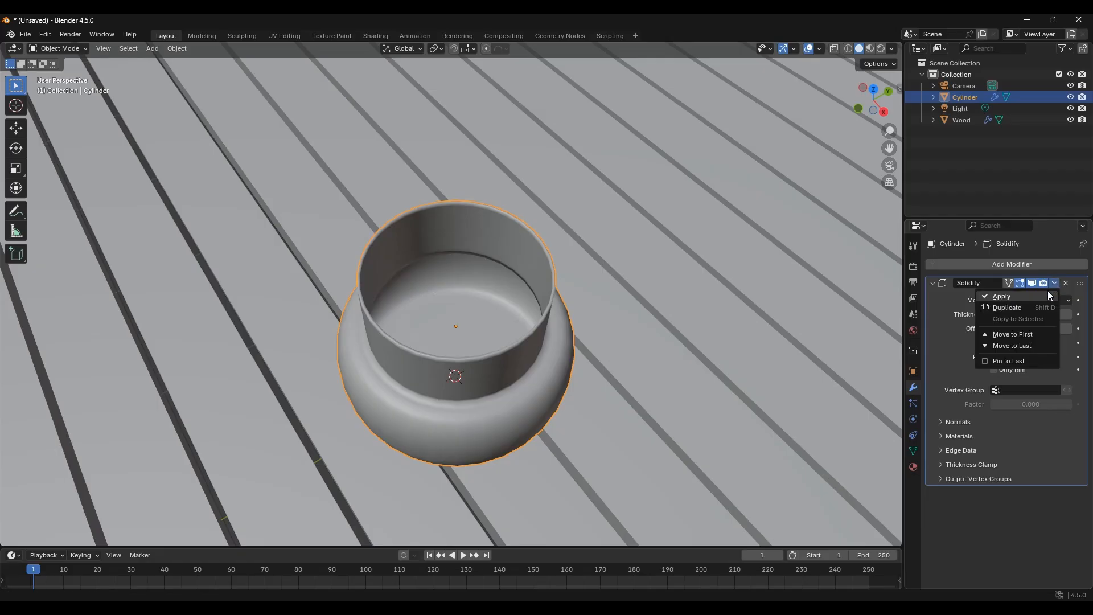
left_click(1045, 293)
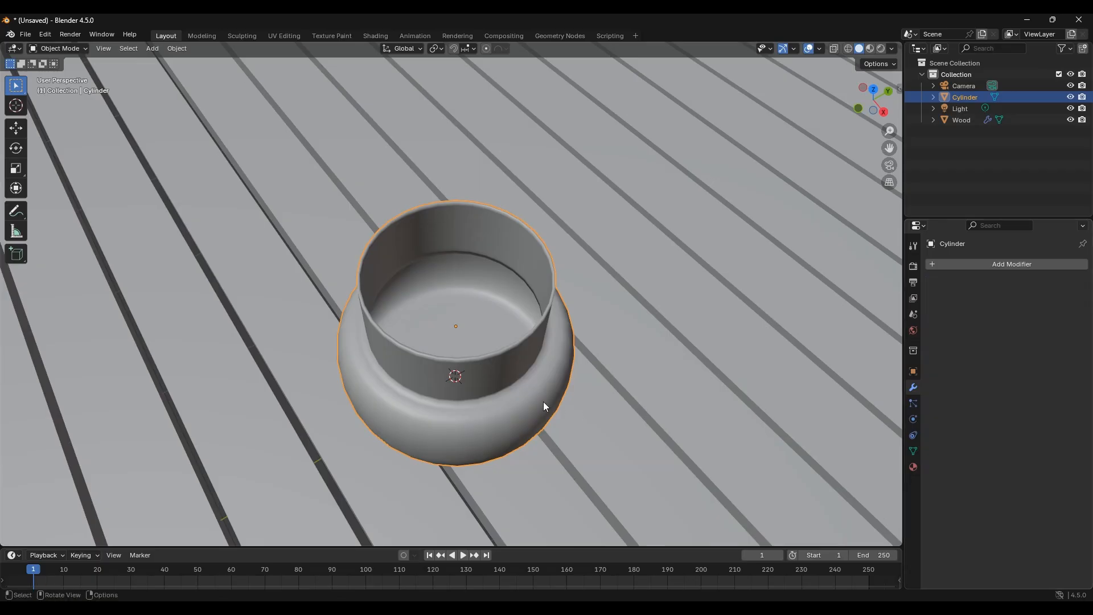
In front orthographic view, raise the cylinder about 0.01 m along Z so it sits just on the floor.
middle_click_drag(543, 401, 596, 366)
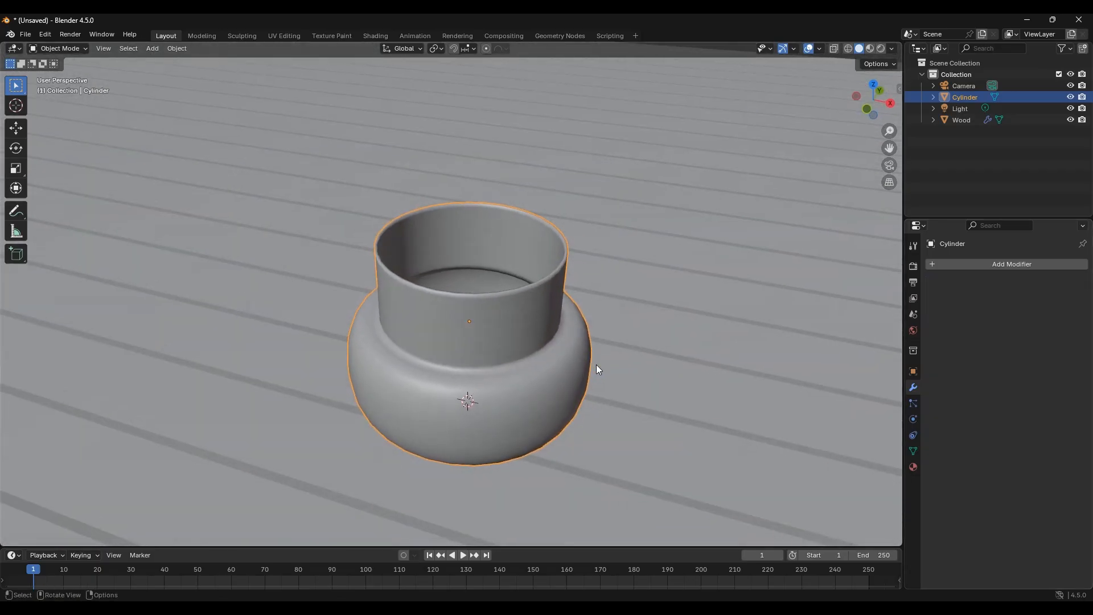
key("KP_1")
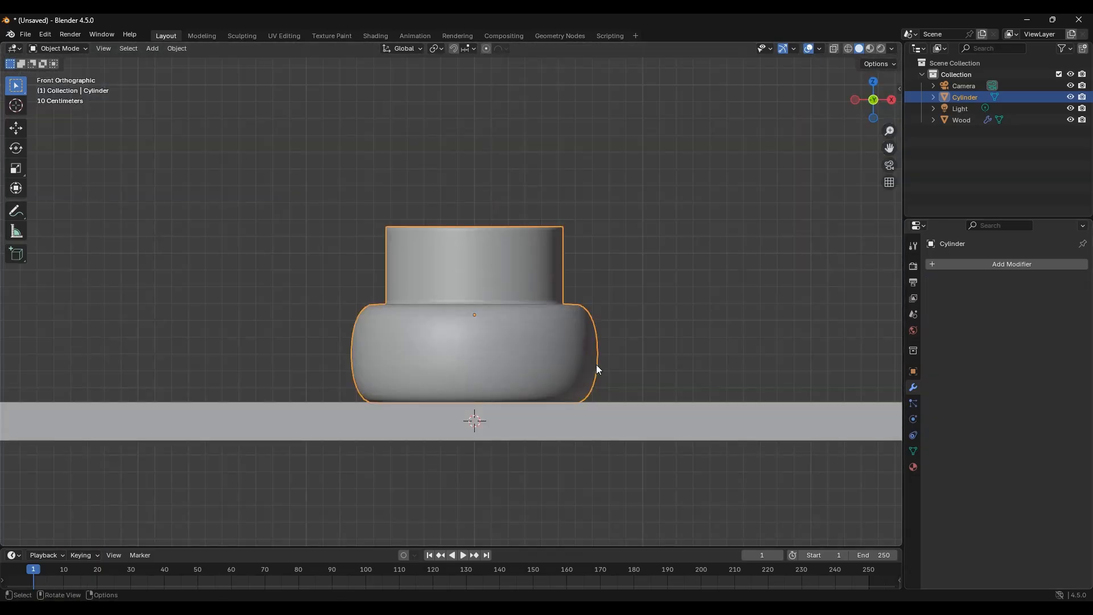
left_click(662, 286)
left_click(551, 321)
key("g")
key("z")
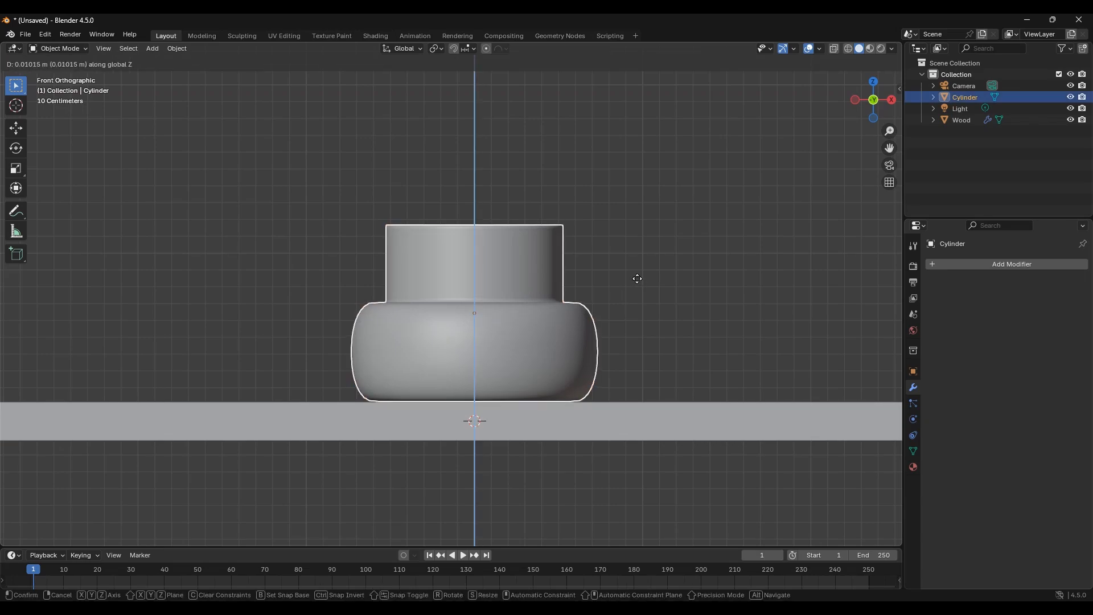
left_click(637, 279)
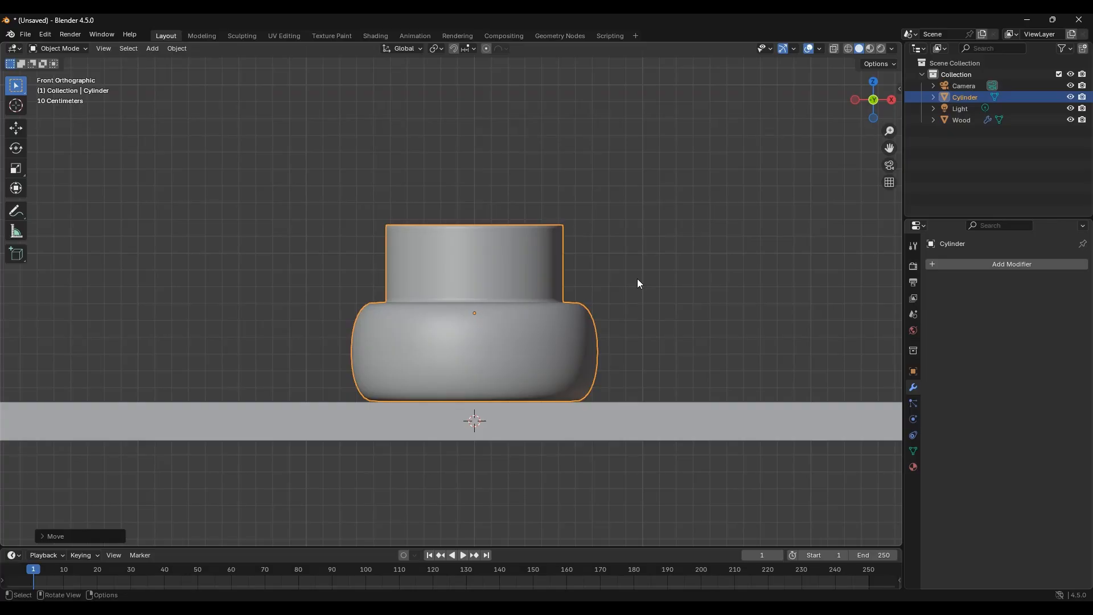
Return to the camera view and rename the Cylinder object as Glass.
key("KP_0")
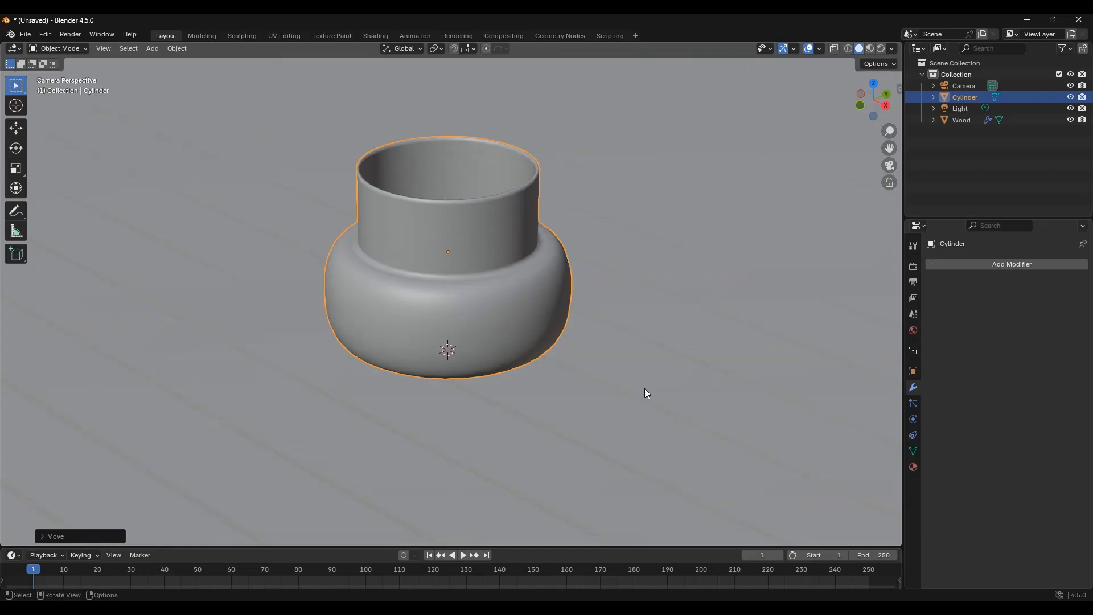
scroll(635, 348, "down", 6)
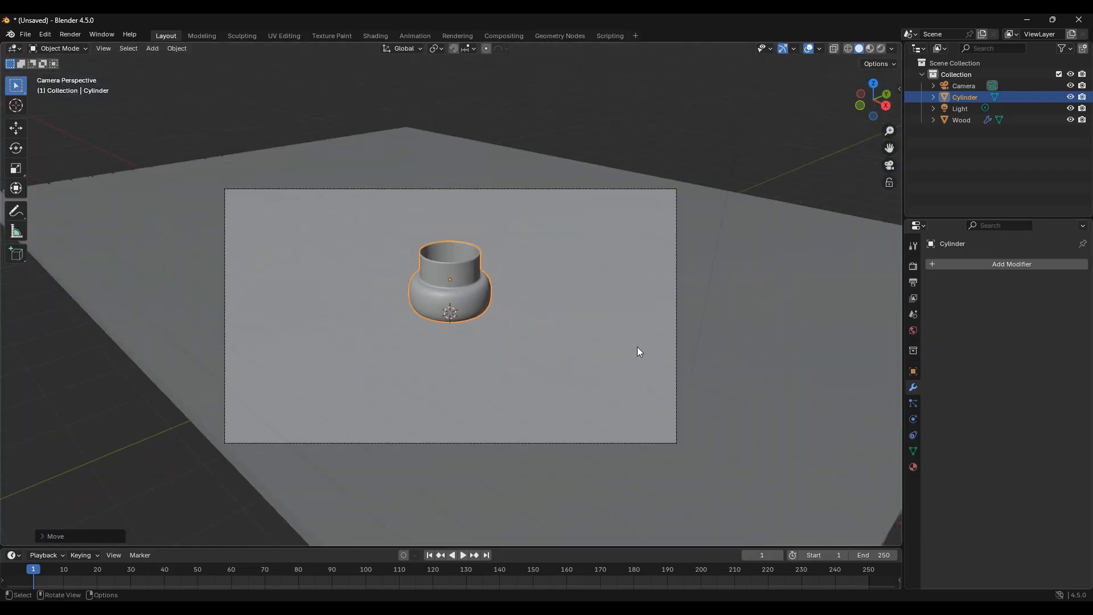
scroll(637, 347, "up", 2)
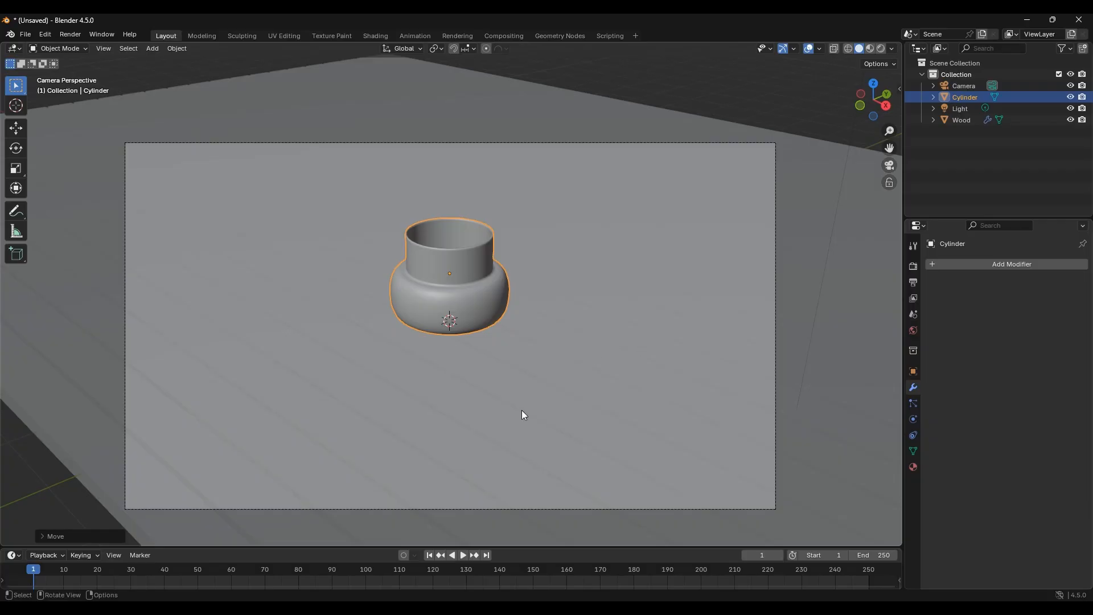
double_click(964, 98)
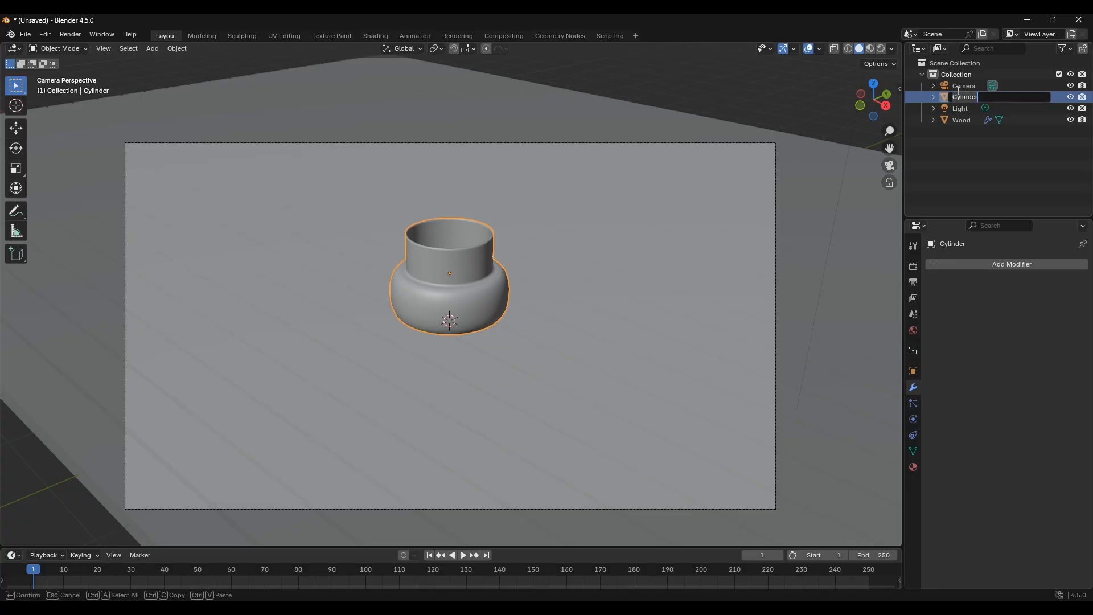
key("ctrl+a")
type("Glass")
key("Return")
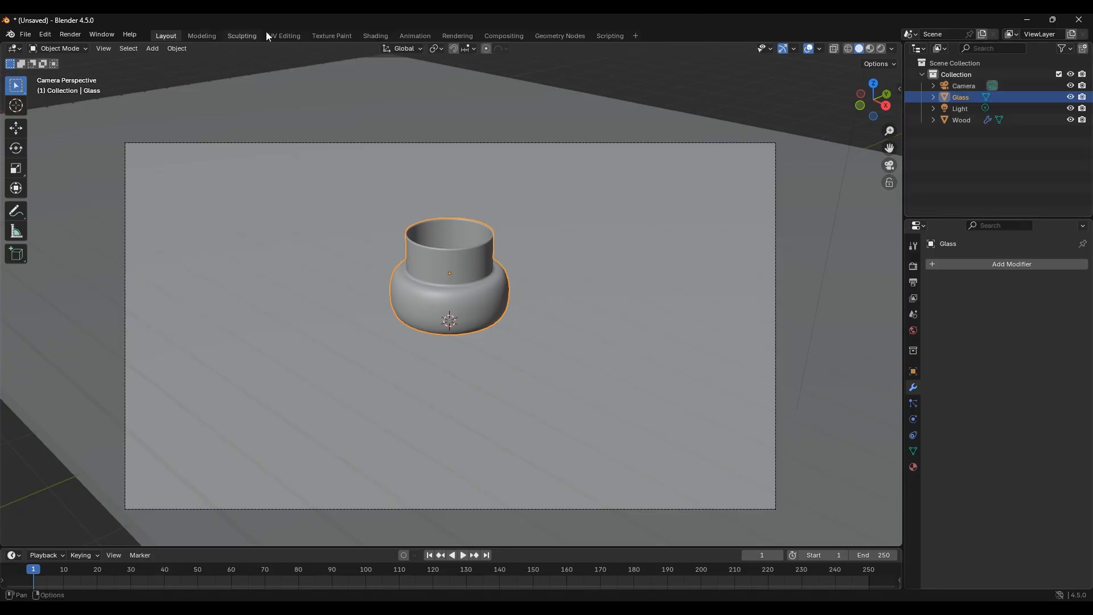
Switch to the Shading workspace and select the Glass object after checking the Wood floor's material nodes.
left_click(377, 35)
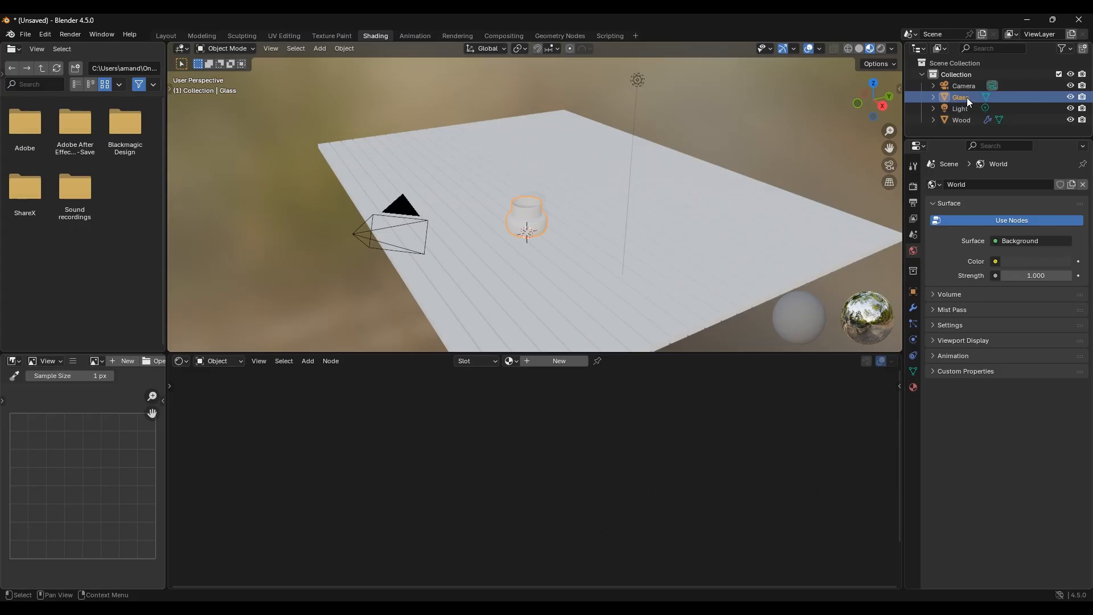
left_click(968, 120)
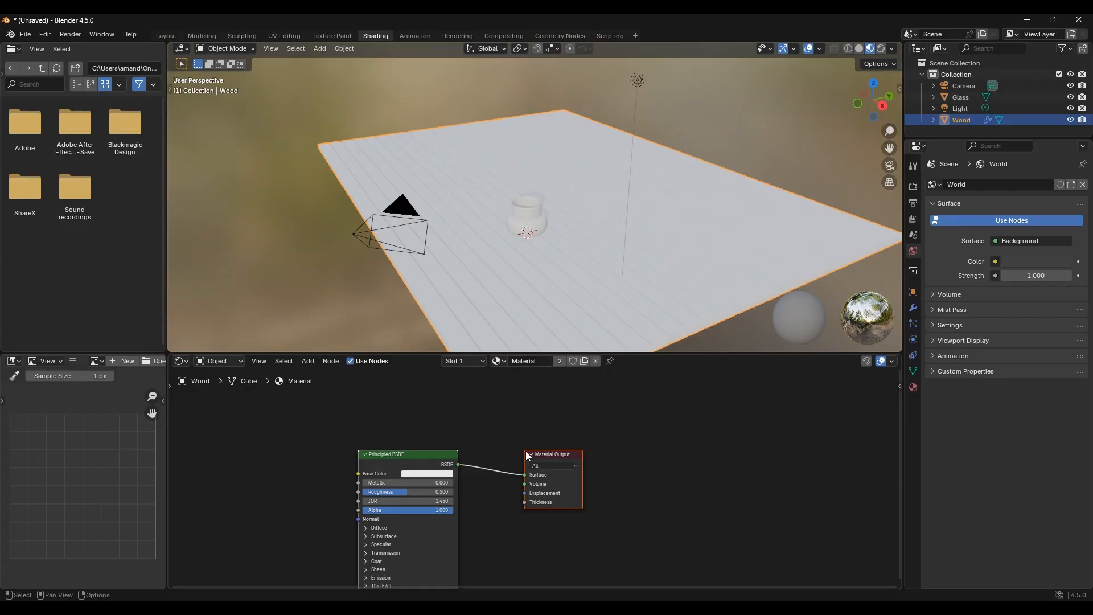
left_click(521, 211)
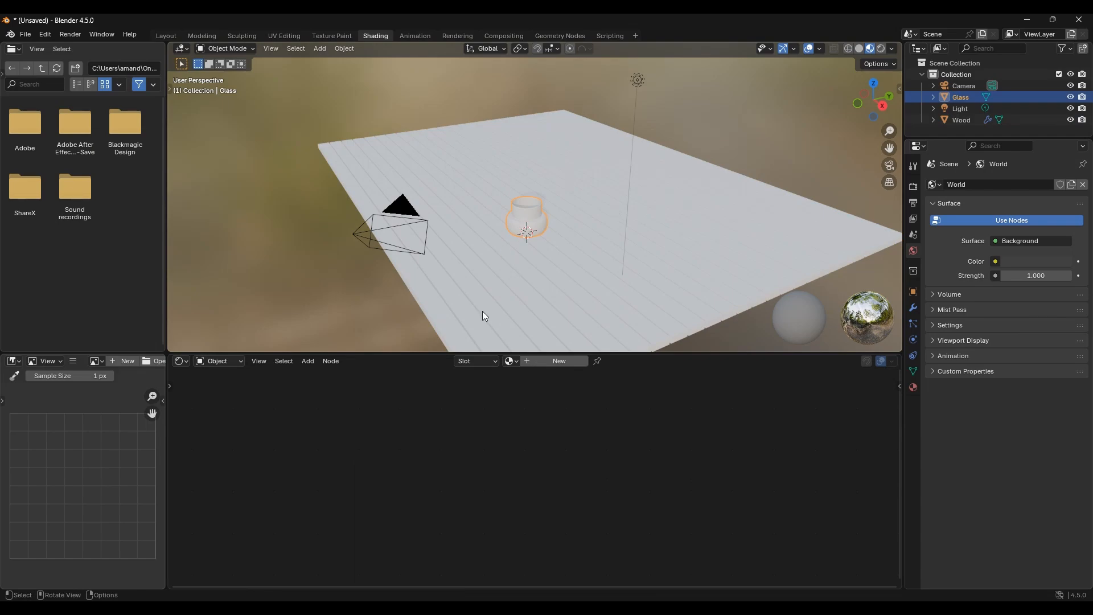
Select the Wood floor and bring its Principled BSDF and Material Output nodes into clear view.
left_click(488, 293)
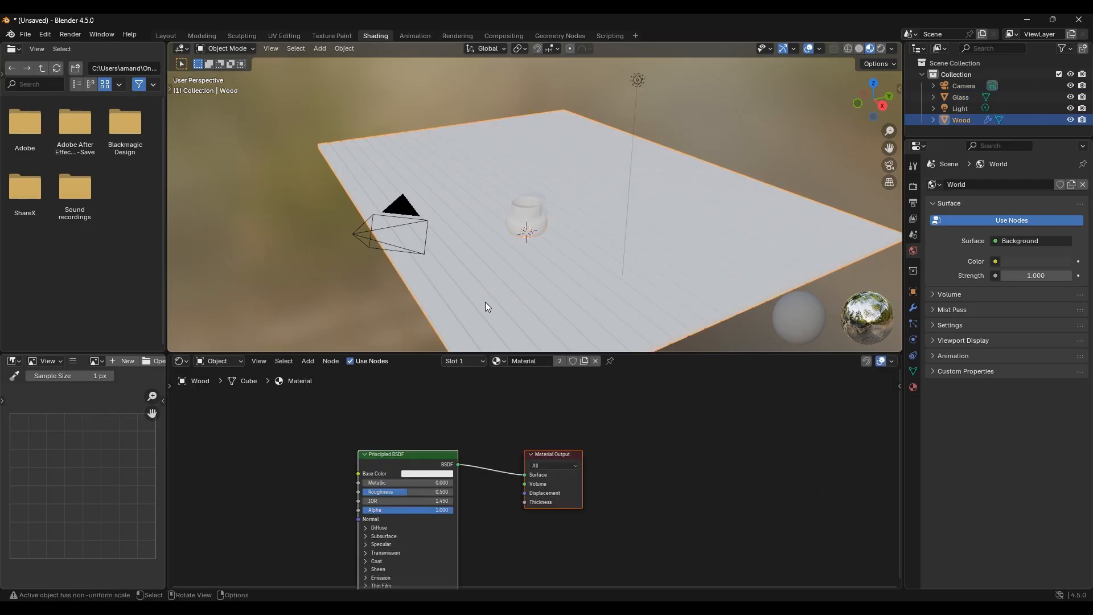
middle_click_drag(450, 418, 593, 436)
scroll(508, 409, "down", 1)
scroll(507, 409, "up", 2)
scroll(592, 439, "up", 1)
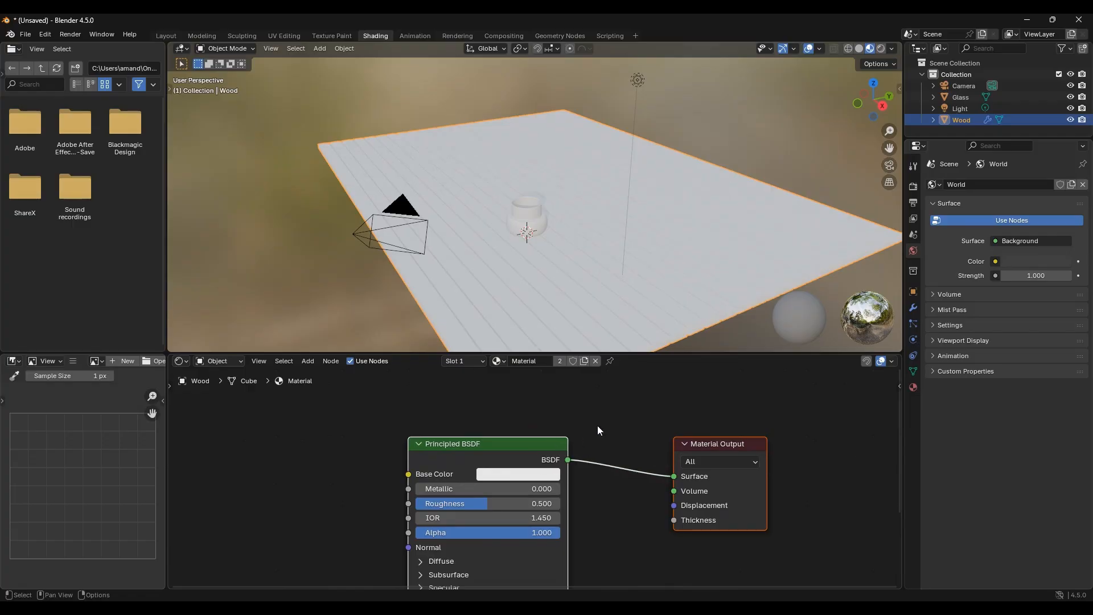
scroll(597, 425, "down", 1)
middle_click_drag(597, 425, 608, 371)
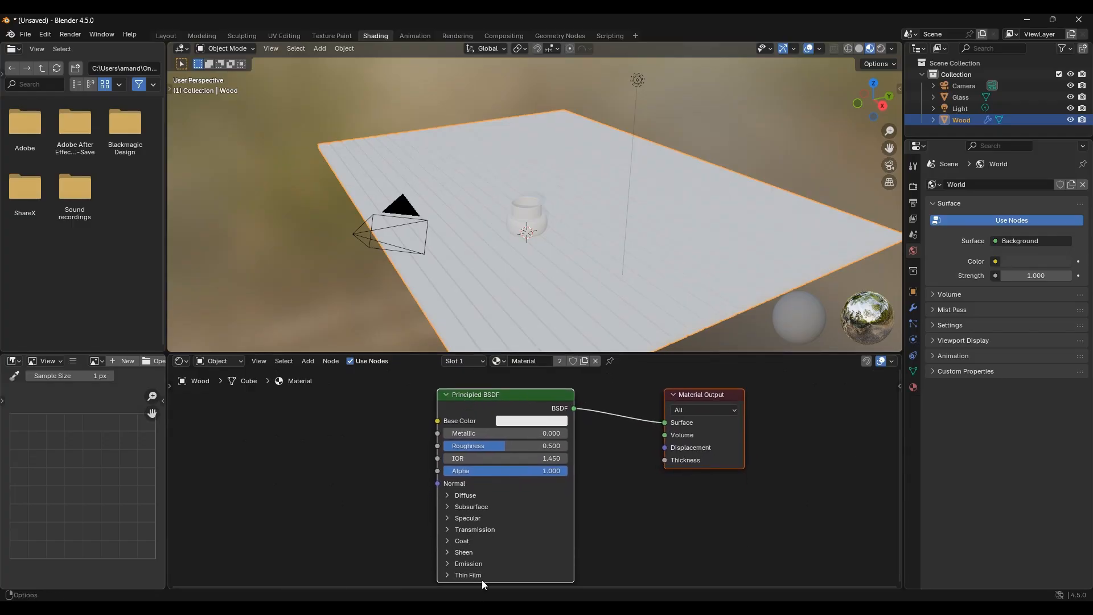
Try a bright pink Base Color, #E733B8FF, on the floor's Principled BSDF and undo it.
left_click(526, 421)
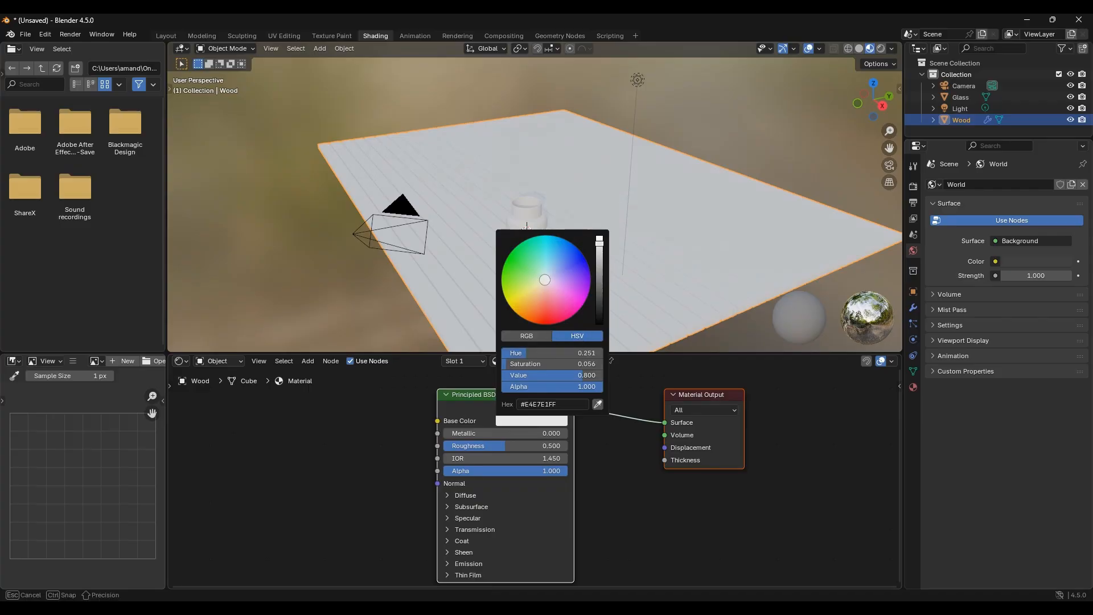
mouse_move(545, 279)
left_mouse_down()
mouse_move(555, 296)
mouse_move(556, 256)
mouse_move(512, 268)
mouse_move(544, 320)
mouse_move(561, 238)
mouse_move(511, 272)
mouse_move(529, 312)
mouse_move(547, 280)
mouse_move(571, 306)
left_mouse_up()
left_click(636, 384)
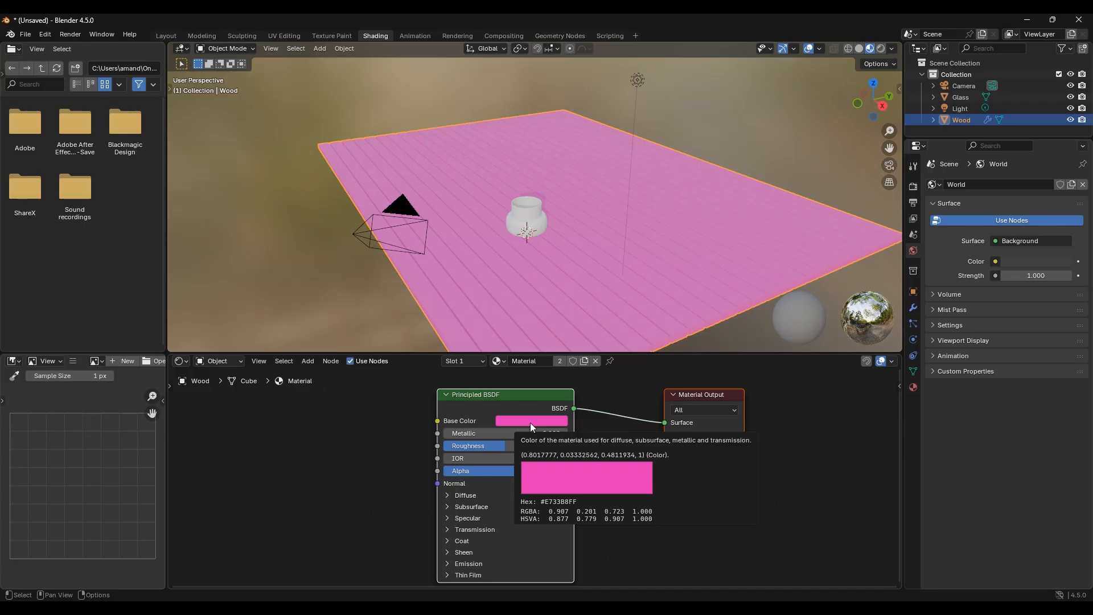
key("ctrl+z")
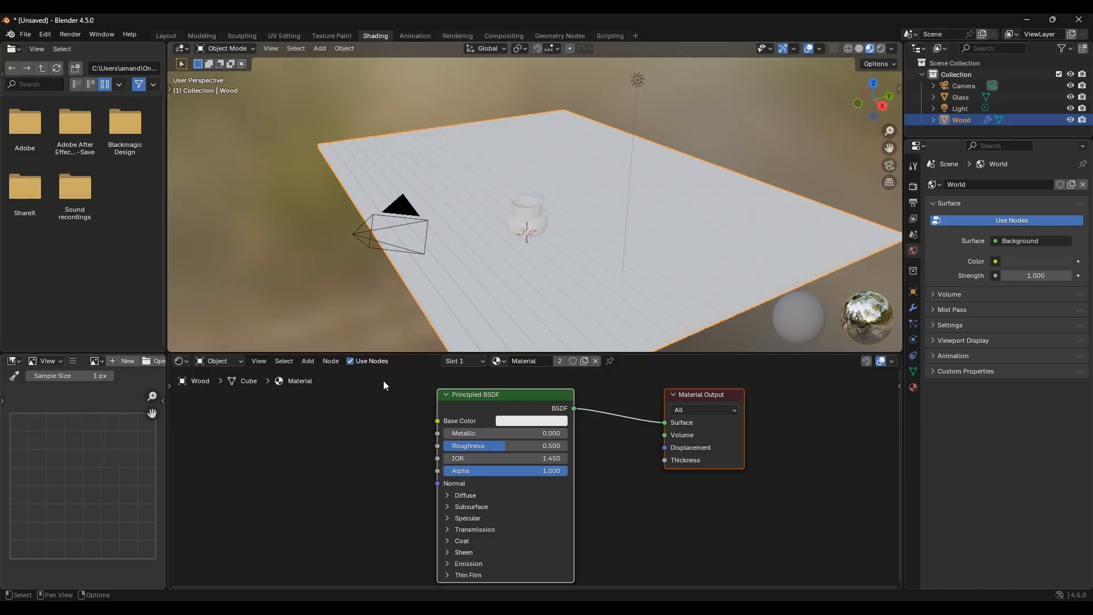
Add a Color Ramp node before the Principled BSDF and connect its Color output to Base Color.
left_click(311, 362)
mouse_move(325, 401)
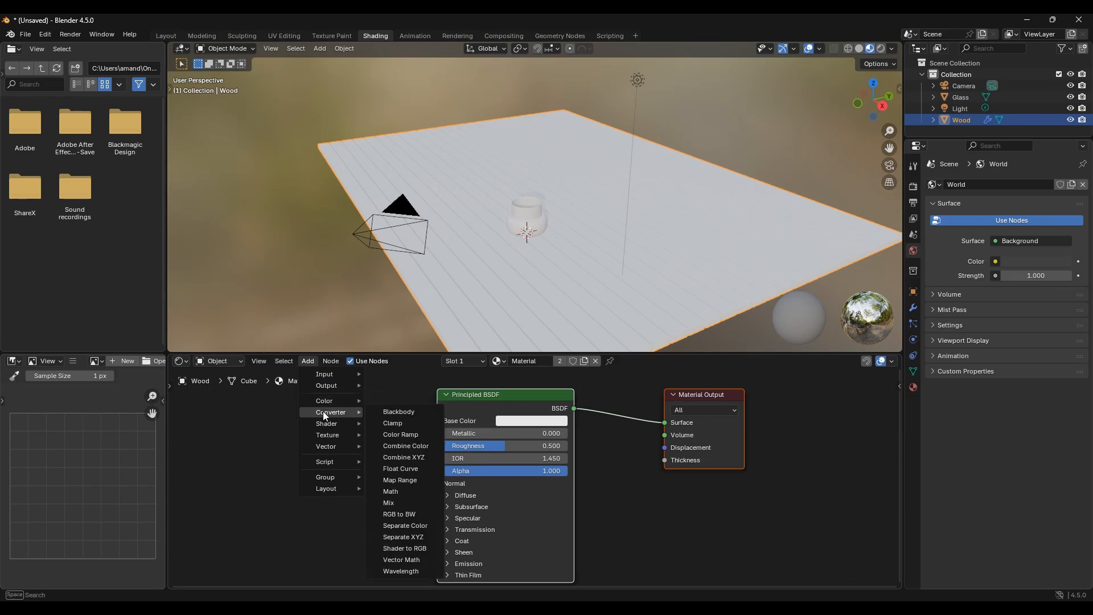
left_click(413, 434)
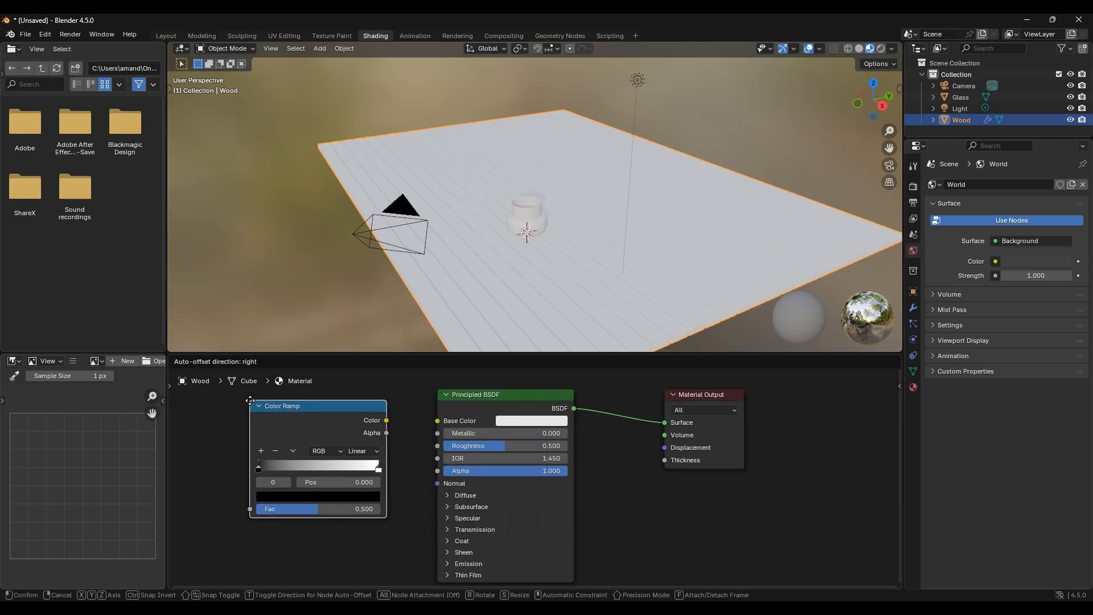
left_click(250, 400)
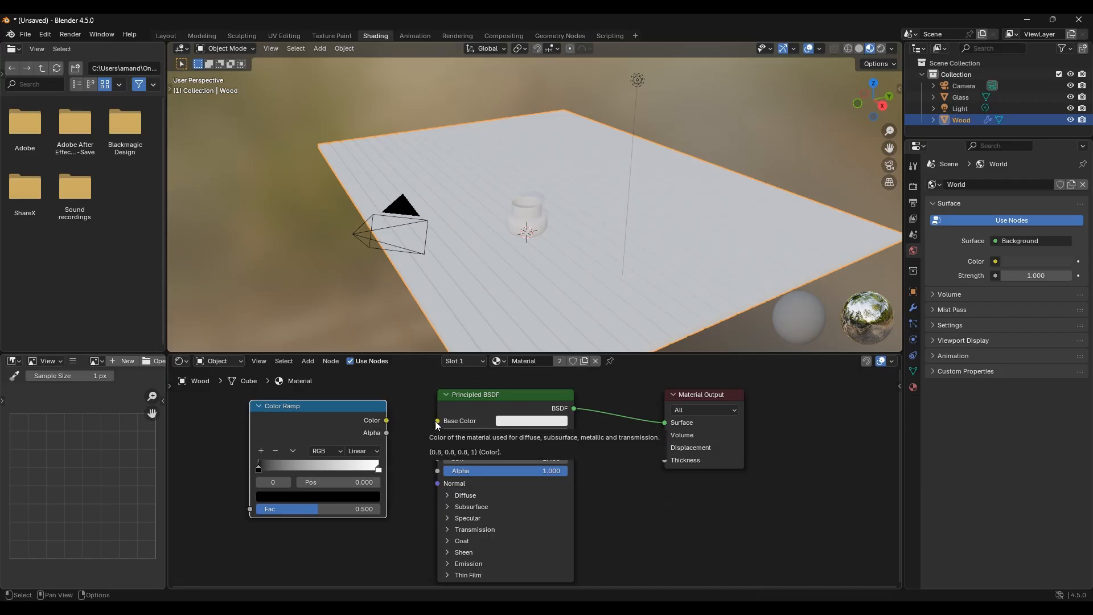
left_click_drag(387, 421, 436, 420)
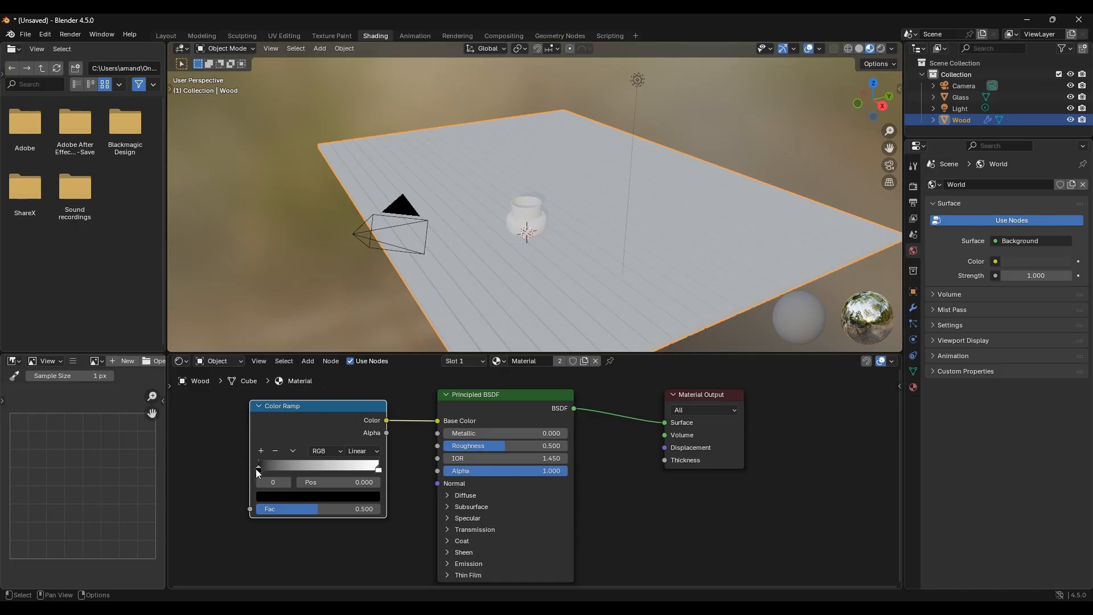
Set the Color Ramp's first stop to dark brown, #513325FF.
left_click(277, 497)
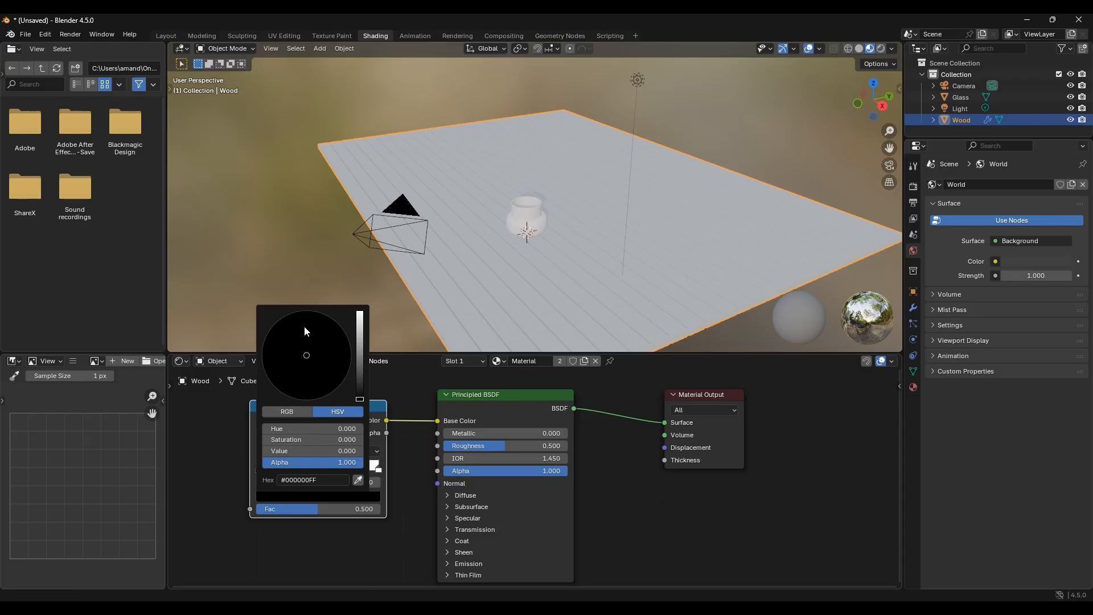
left_click_drag(359, 402, 298, 374)
left_click_drag(297, 378, 299, 378)
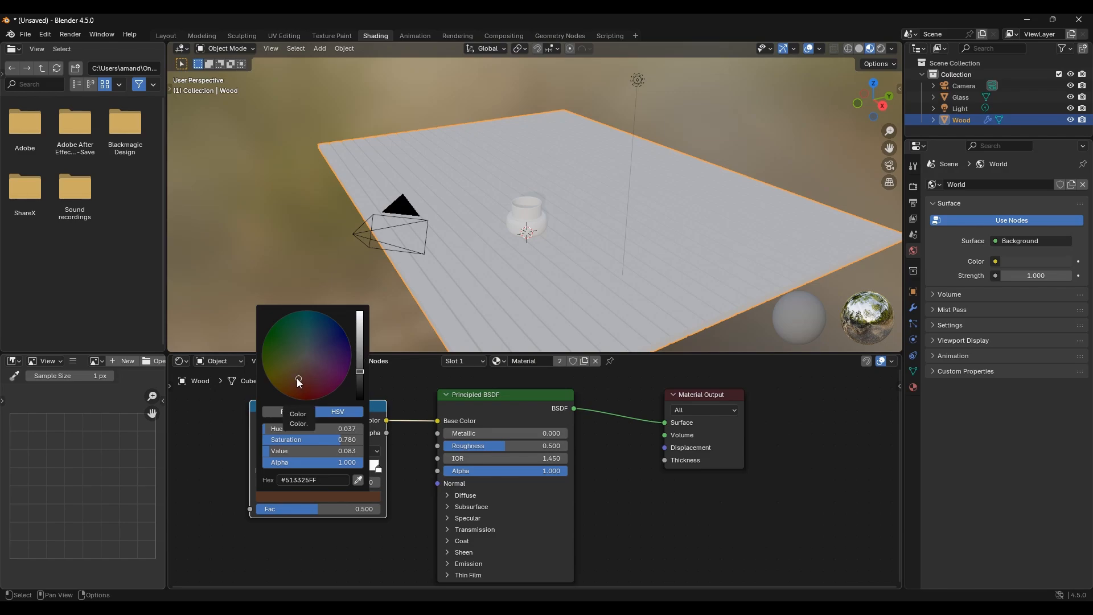
left_click(401, 386)
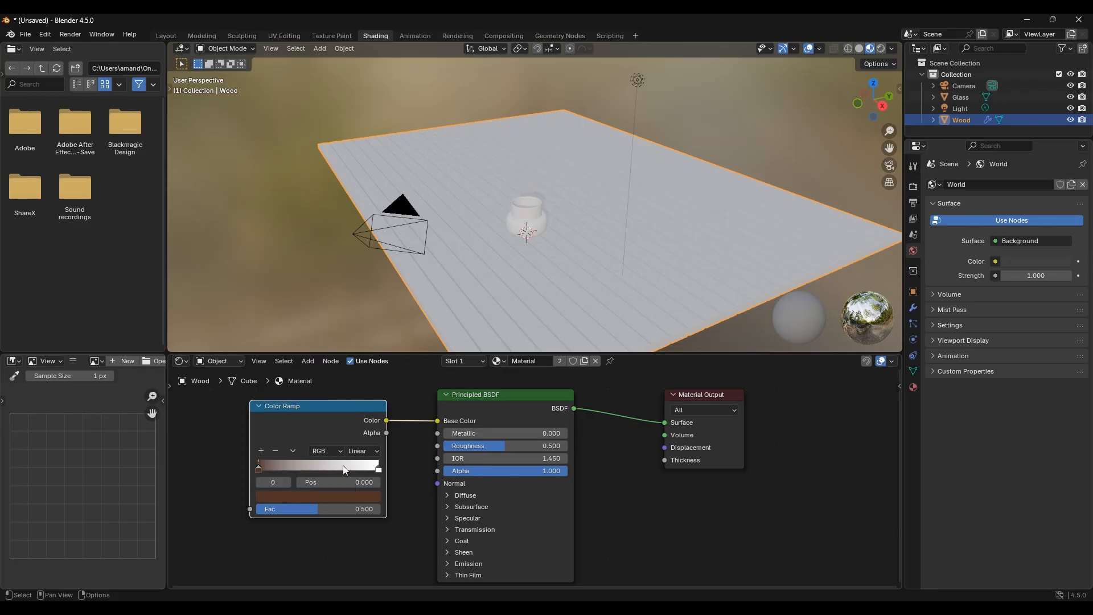
Sample the first stop's dark brown with the eyedropper as the colour of the Color Ramp's white end stop.
left_click(379, 469)
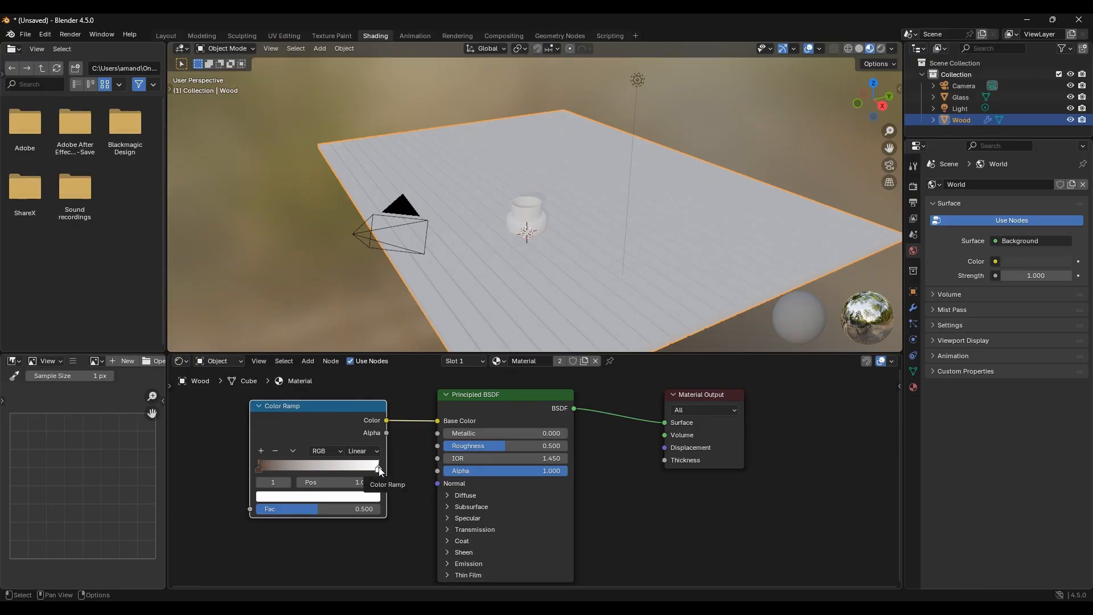
scroll(379, 469, "up", 5)
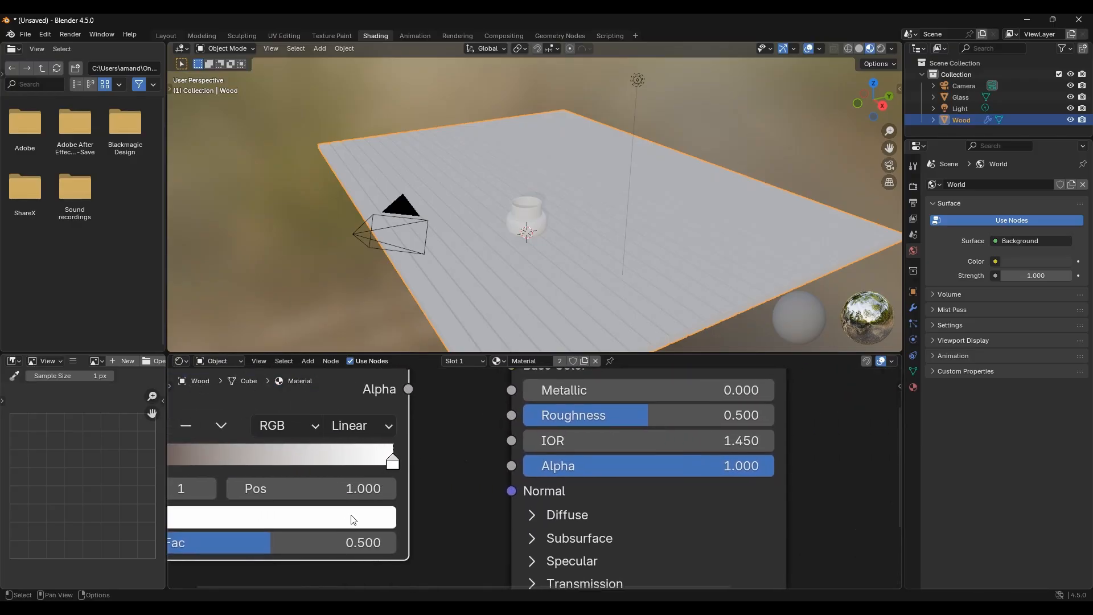
scroll(450, 454, "down", 2)
middle_click_drag(450, 453, 518, 485)
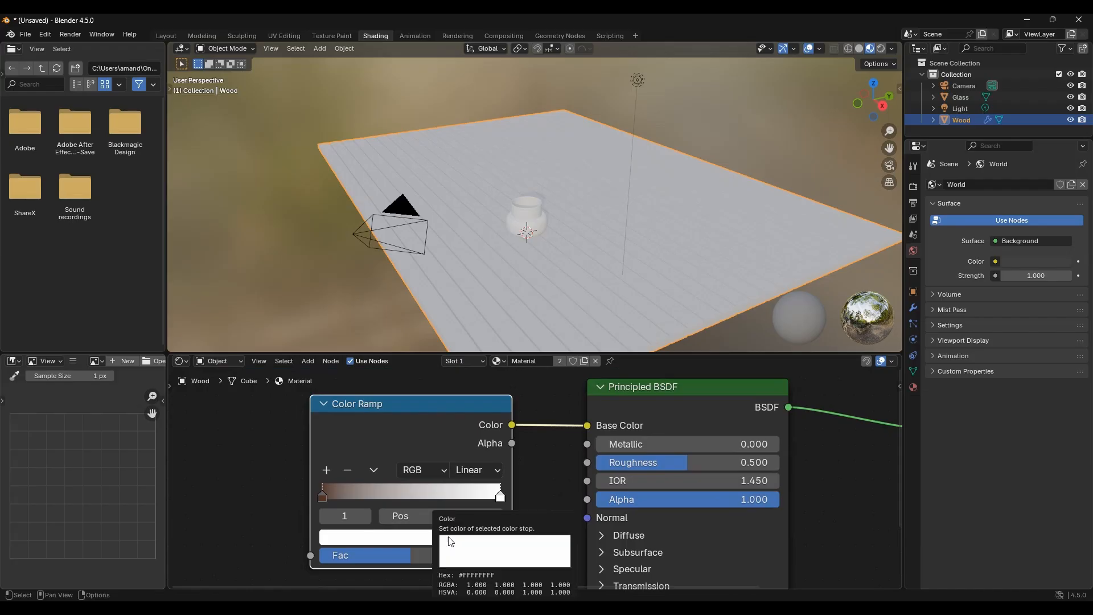
left_click(407, 539)
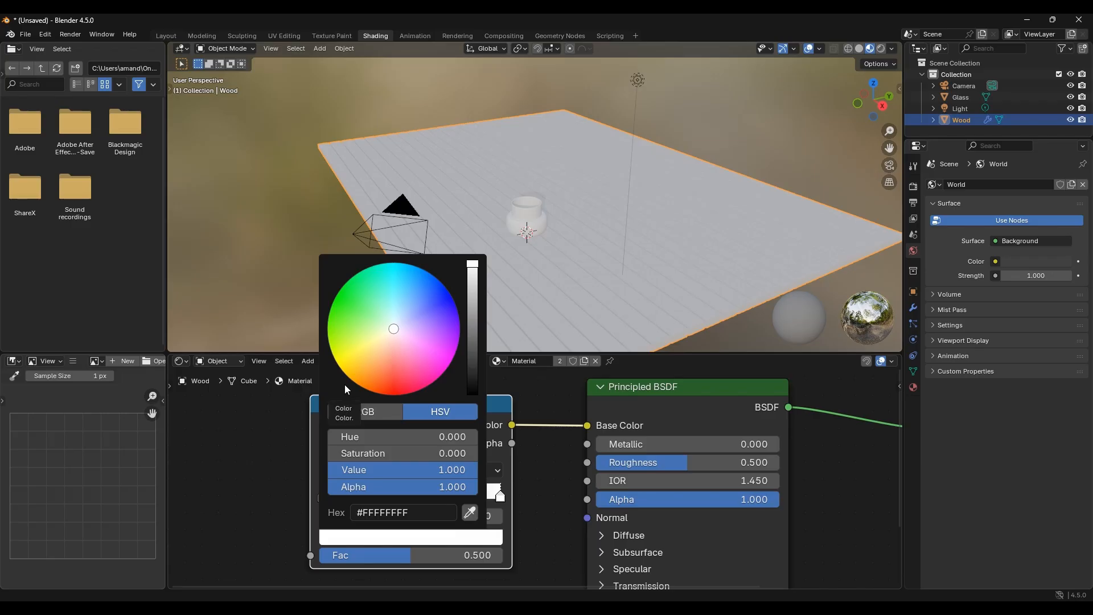
left_click(469, 513)
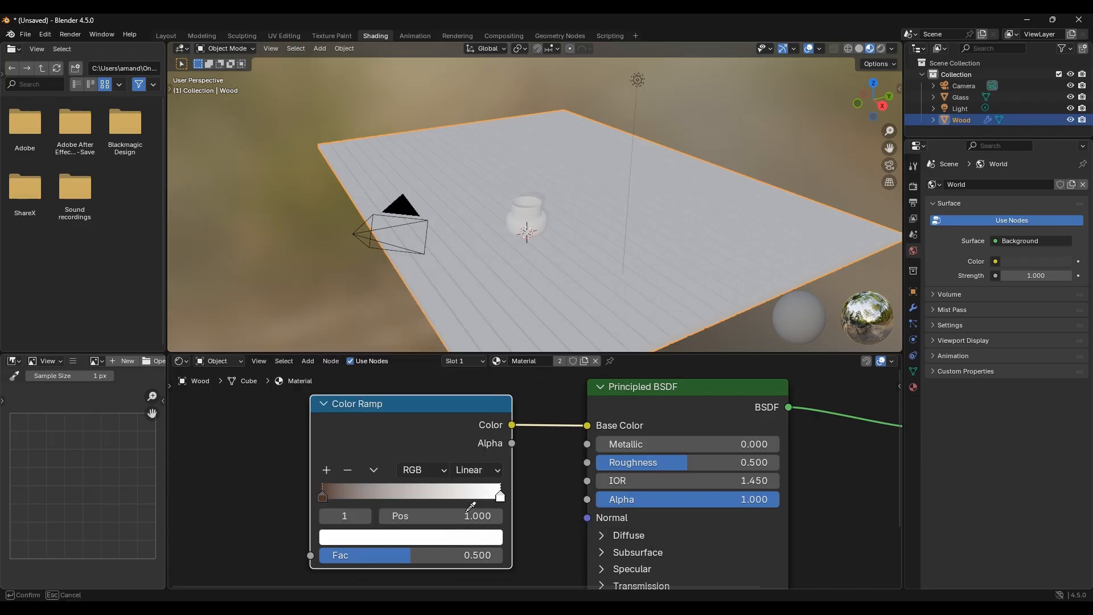
left_click(323, 492)
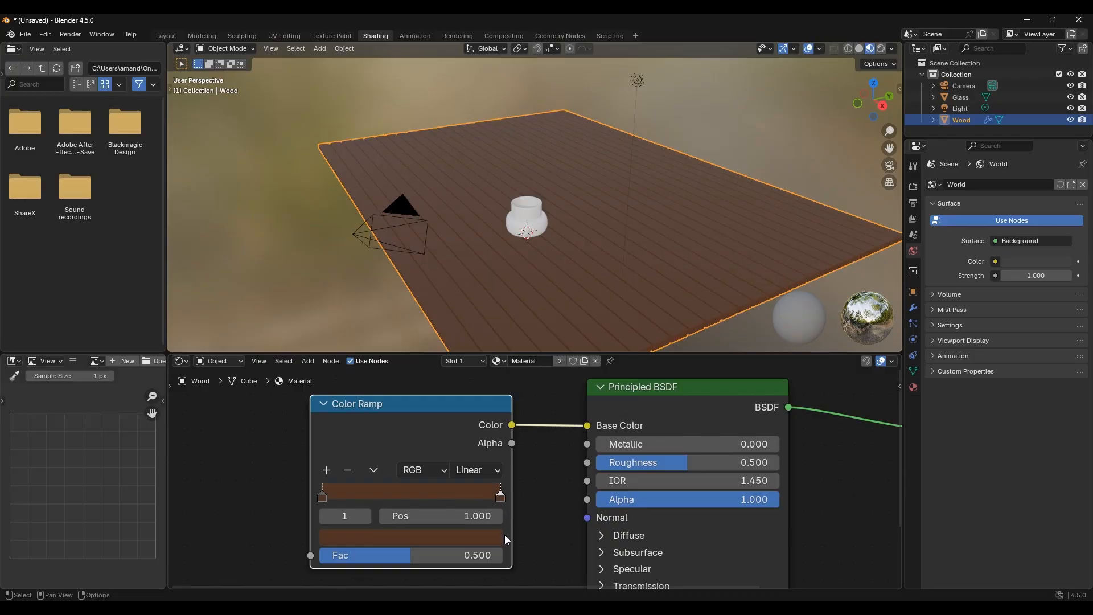
Lighten the Color Ramp's end stop to a tan brown and compare it with the dark first stop.
left_click(459, 537)
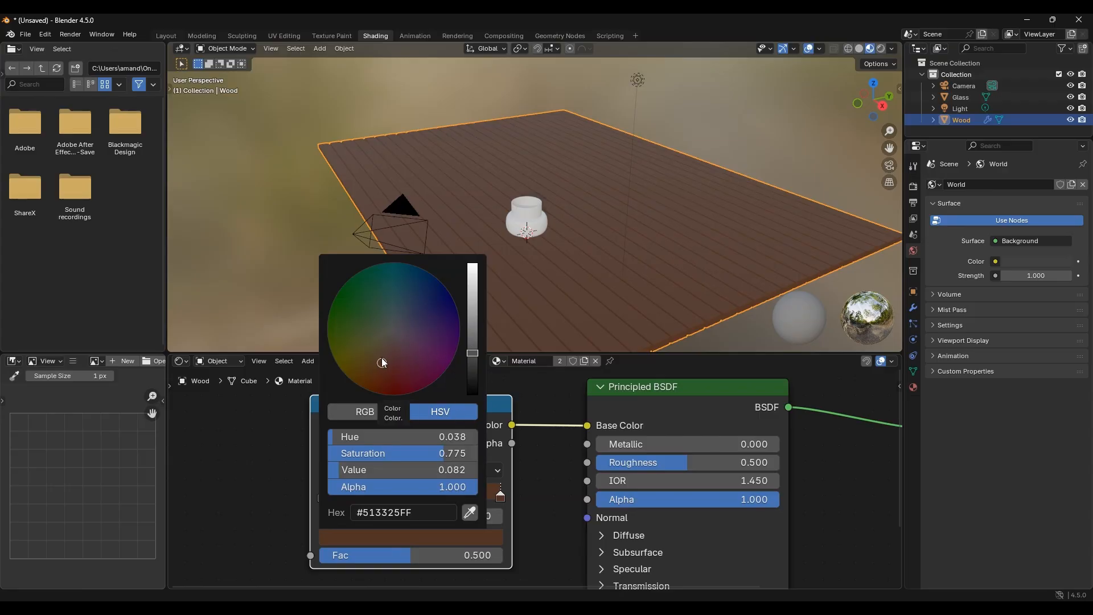
left_click_drag(381, 358, 382, 345)
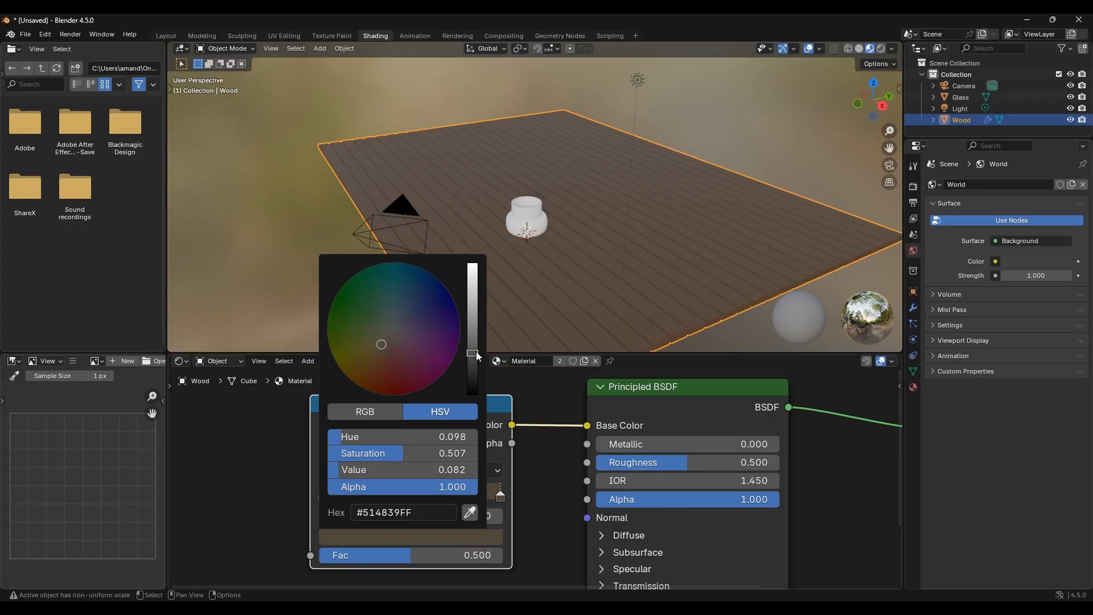
left_click_drag(473, 353, 473, 328)
mouse_move(385, 353)
left_mouse_down()
mouse_move(375, 348)
mouse_move(390, 348)
left_mouse_up()
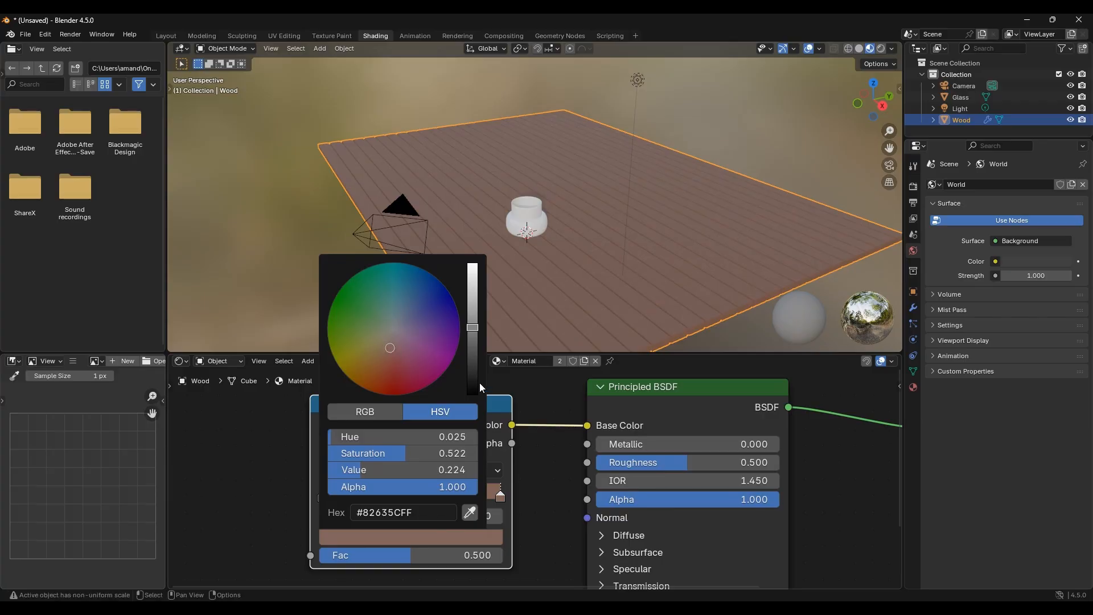
left_click(470, 540)
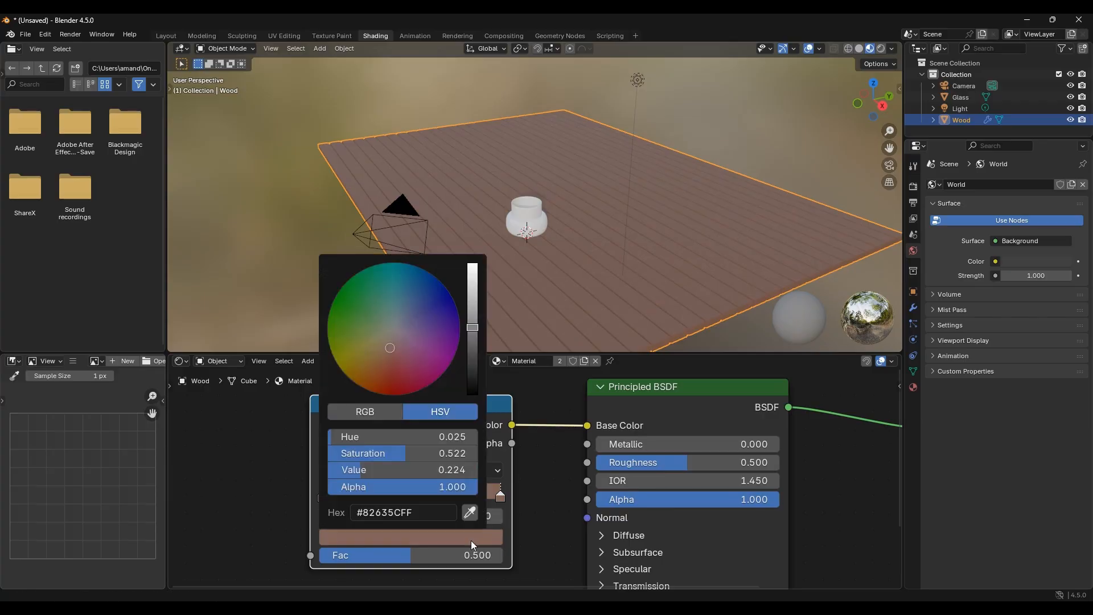
left_click_drag(473, 327, 473, 324)
left_click_drag(389, 347, 381, 350)
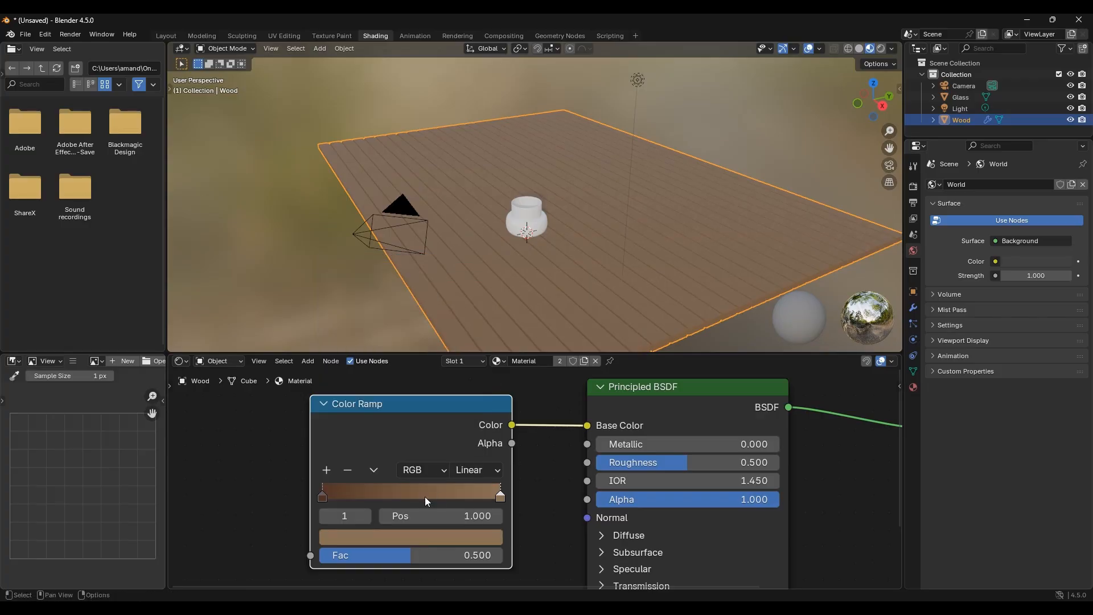
left_click(323, 498)
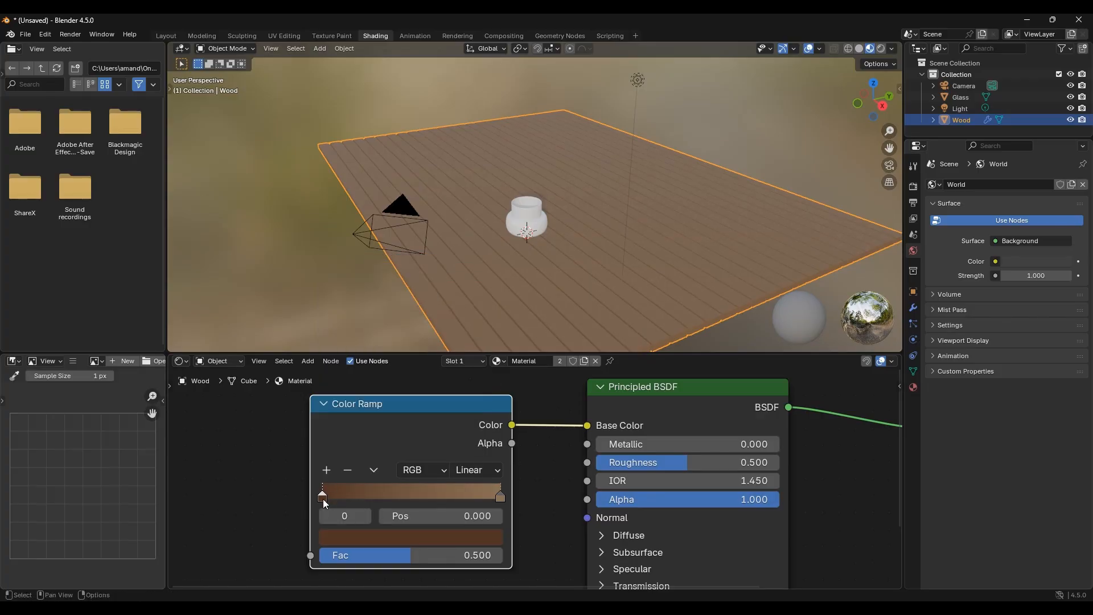
left_click(501, 497)
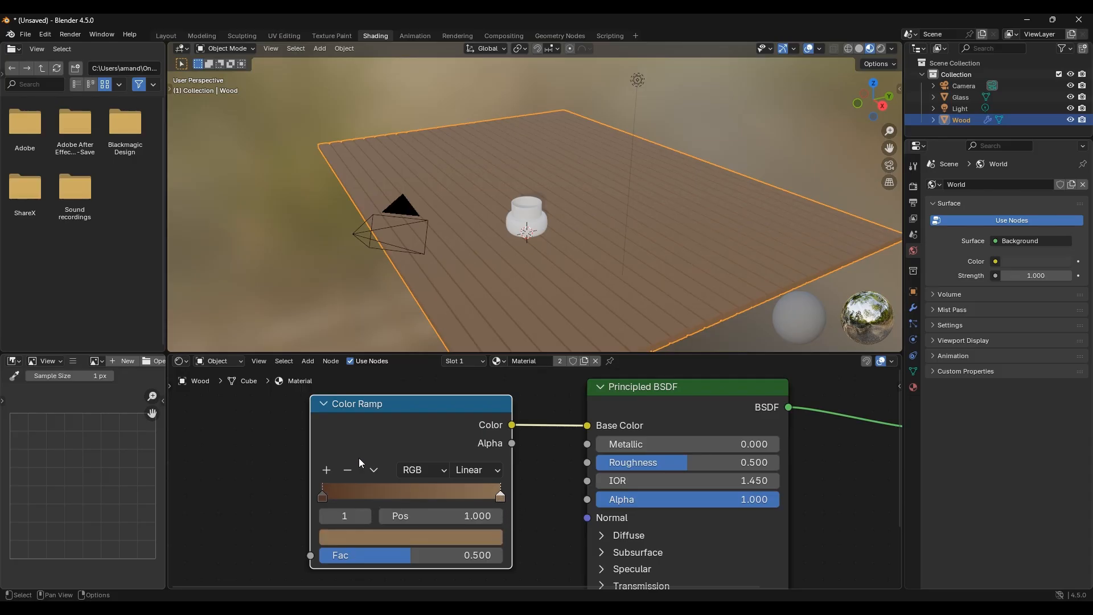
Add a Voronoi Texture node before the Color Ramp and connect its Distance output to the ramp's Fac input.
scroll(496, 531, "down", 2)
scroll(490, 447, "down", 1)
middle_click_drag(489, 447, 464, 450)
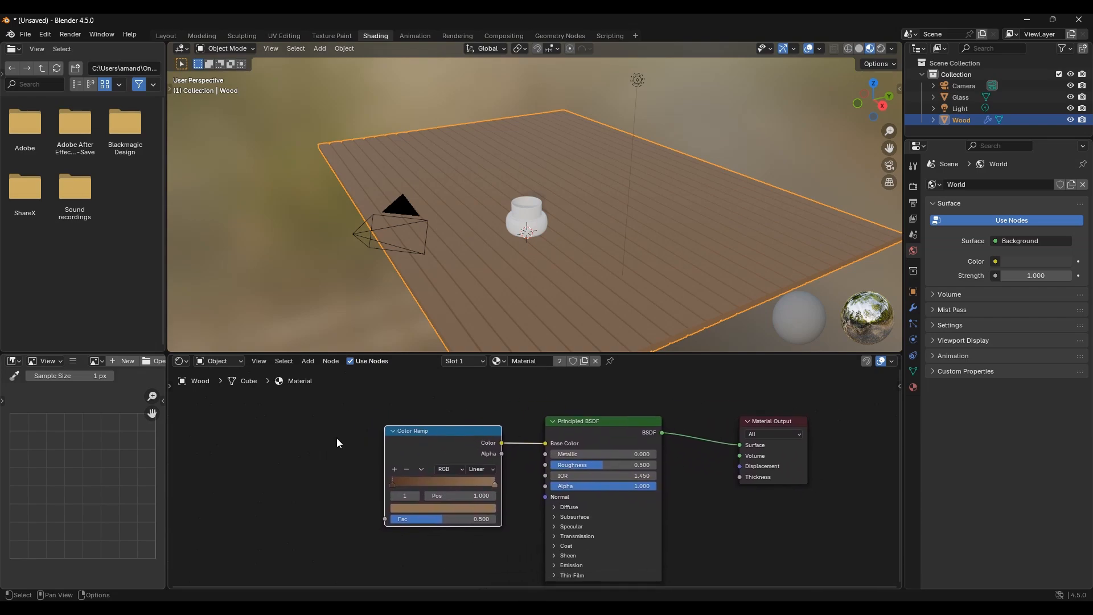
middle_click_drag(336, 442, 449, 444)
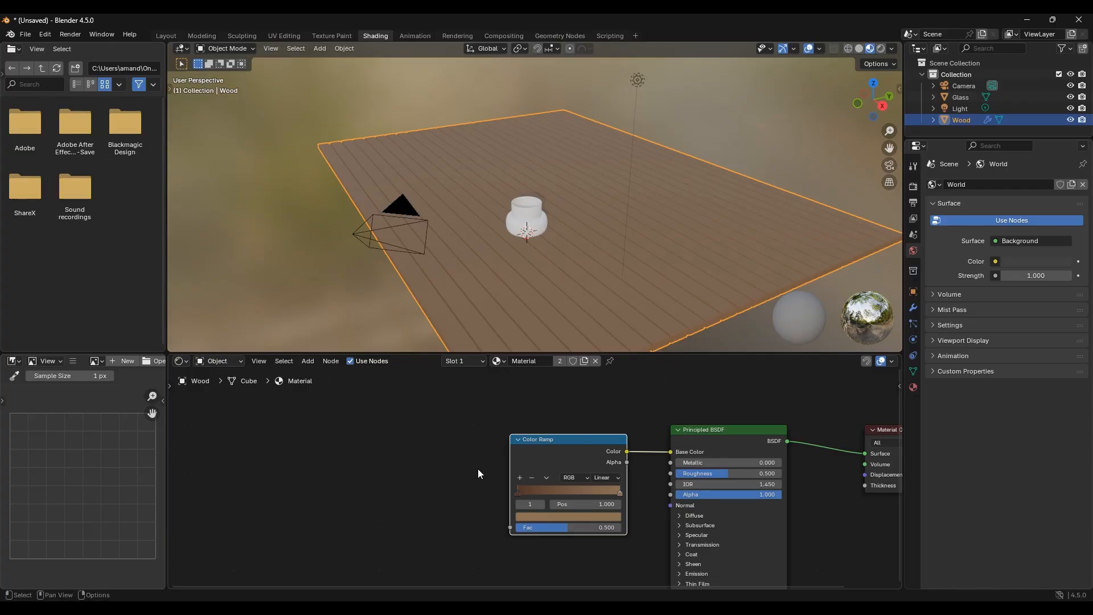
left_click(415, 468)
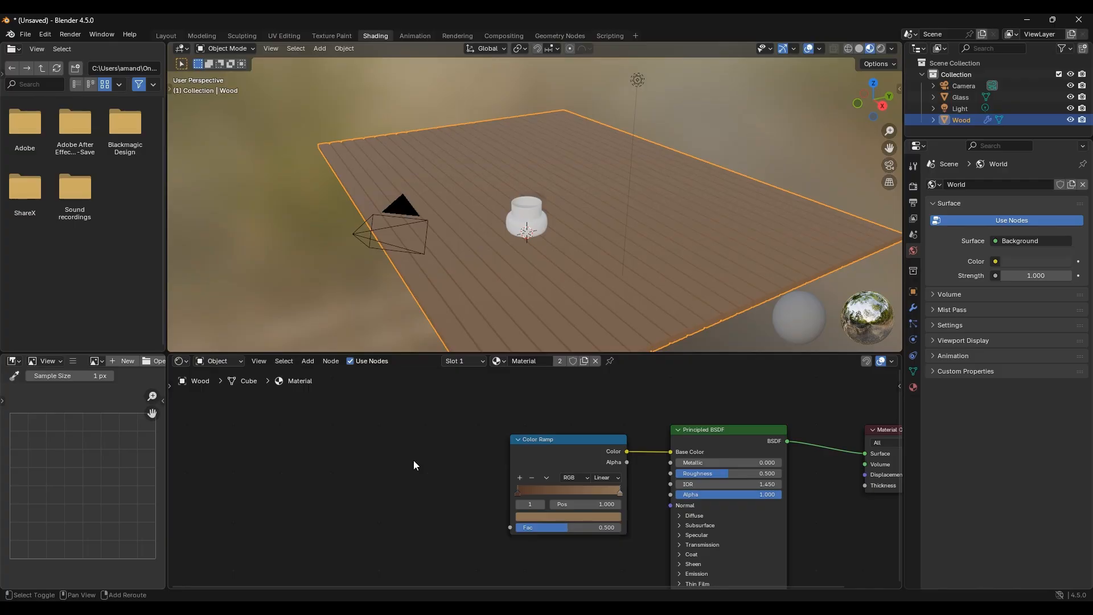
key("shift+a")
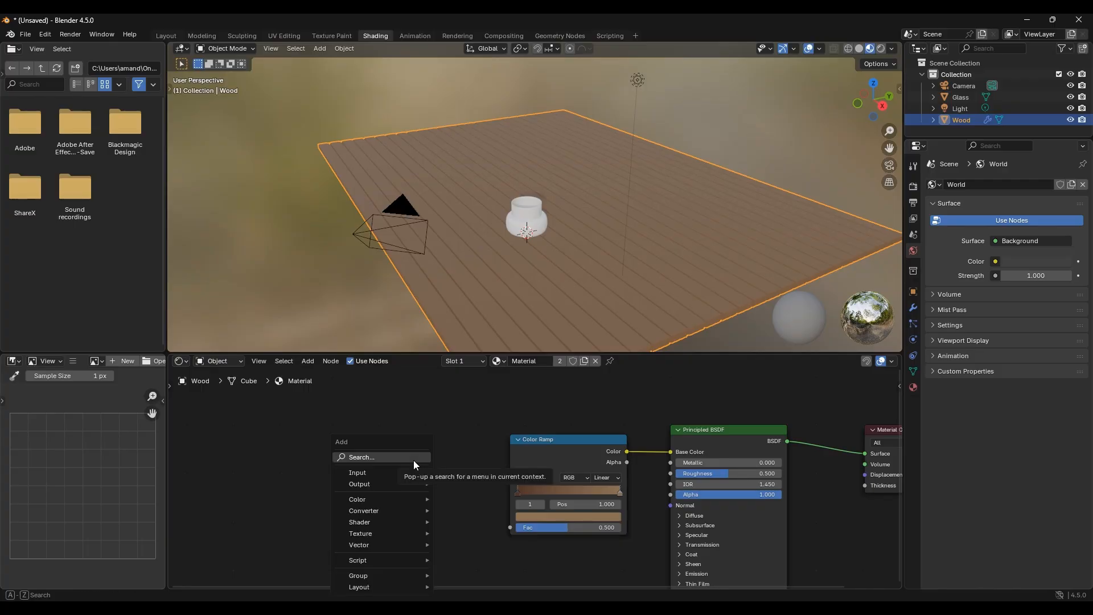
mouse_move(401, 533)
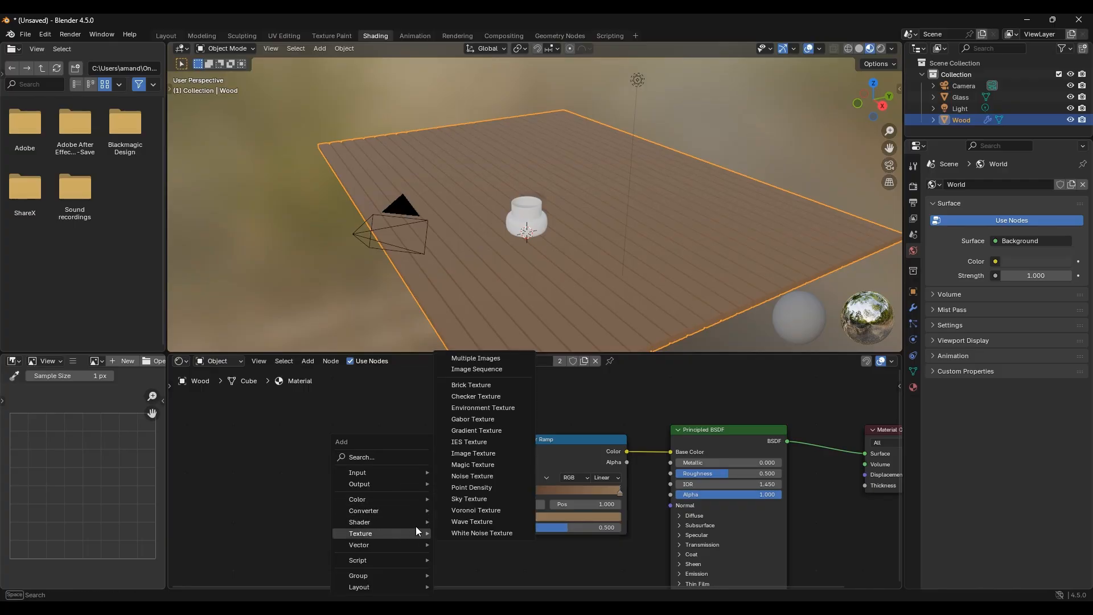
left_click(473, 511)
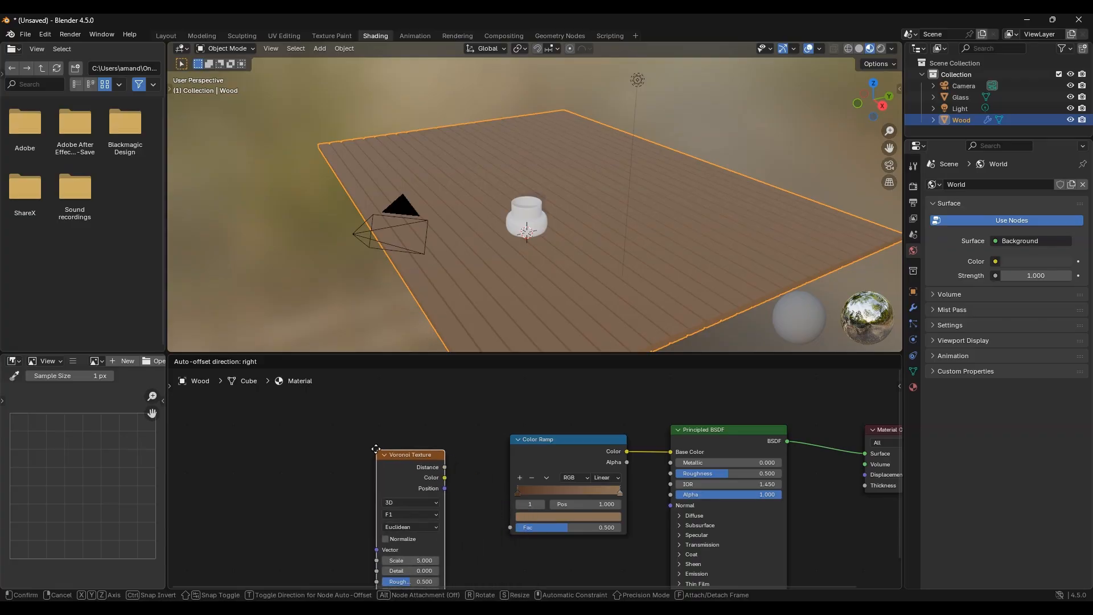
left_click(373, 413)
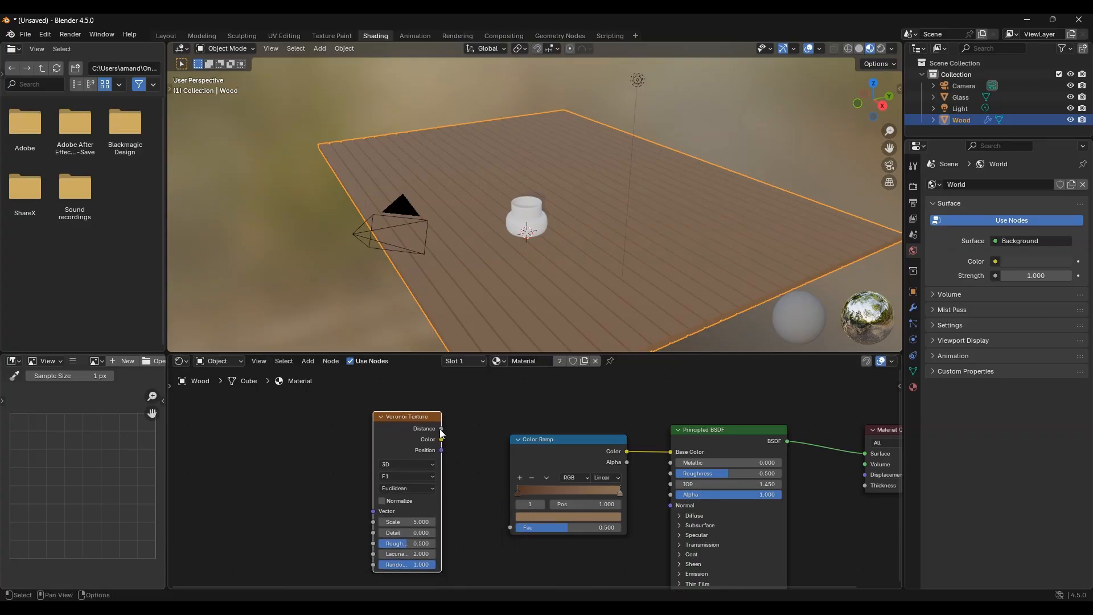
left_click_drag(441, 429, 510, 527)
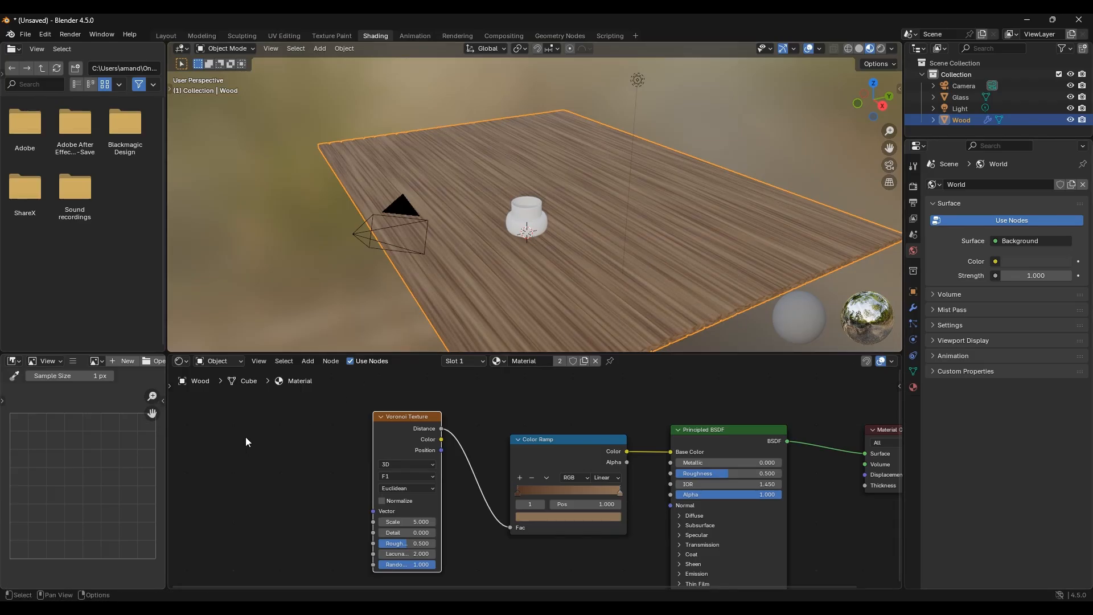
middle_click_drag(287, 434, 410, 434, "shift")
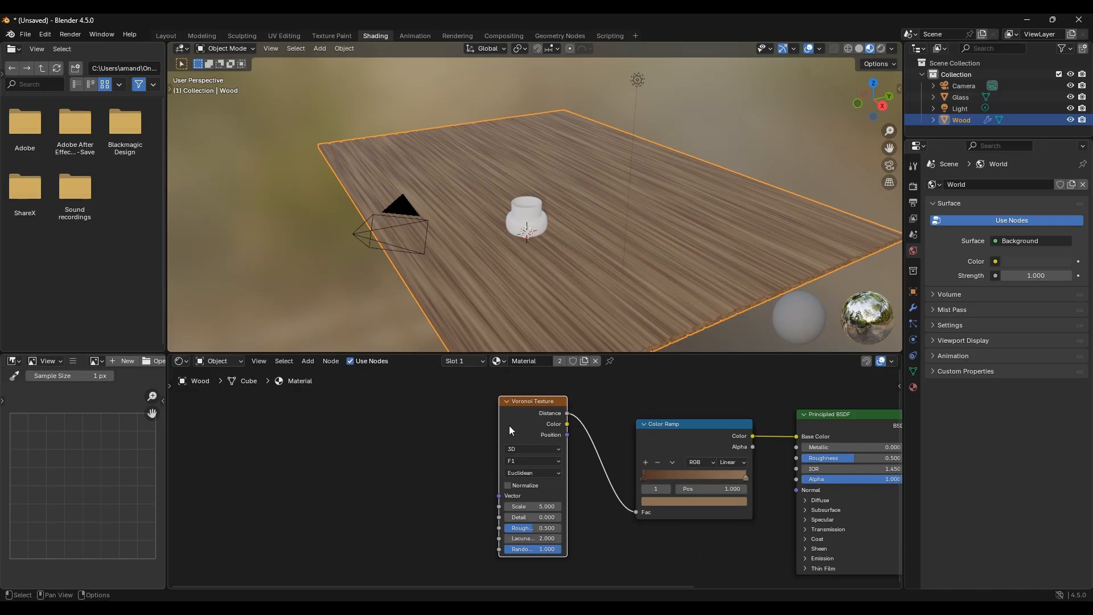
Add Texture Coordinate and Mapping nodes wired into the Voronoi Texture's Vector input using Node Wrangler.
key("ctrl")
key("ctrl+t")
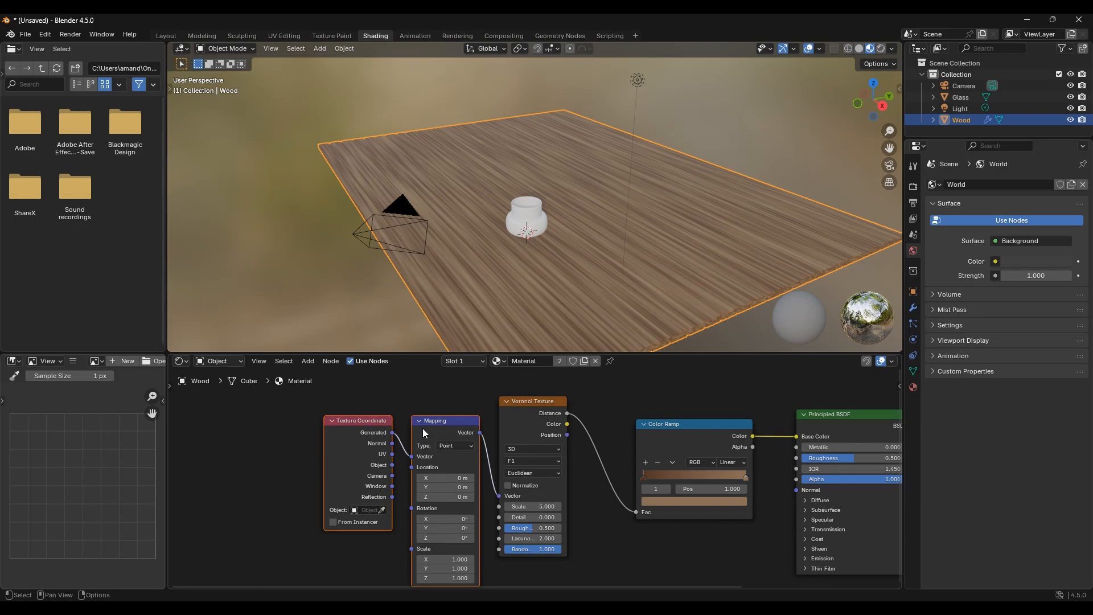
Look up the Node Wrangler add-on in the preferences to check that it is enabled.
left_click(40, 32)
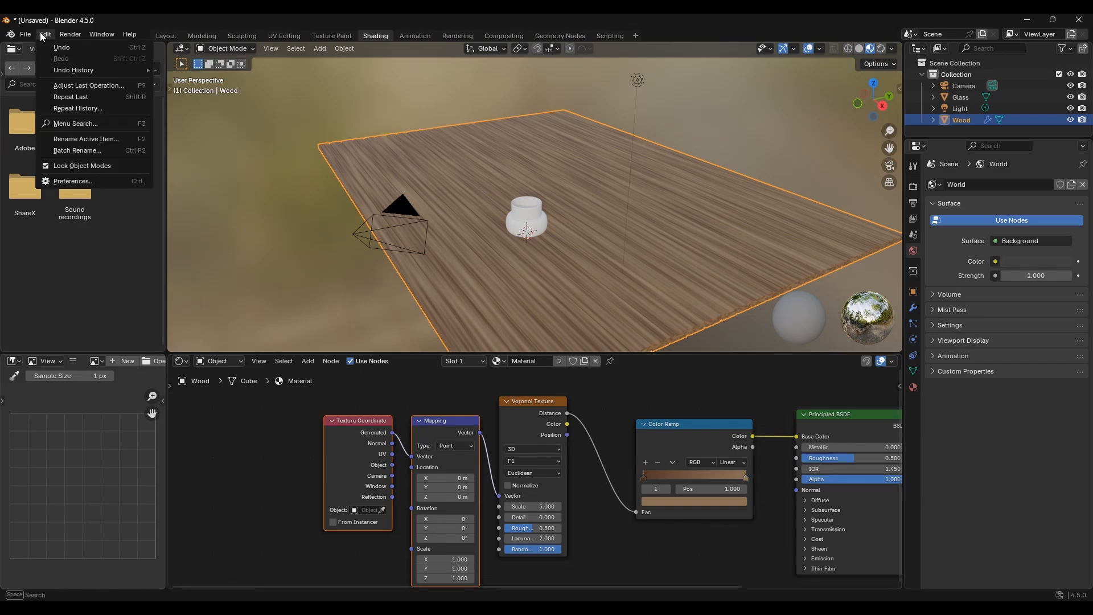
left_click(81, 183)
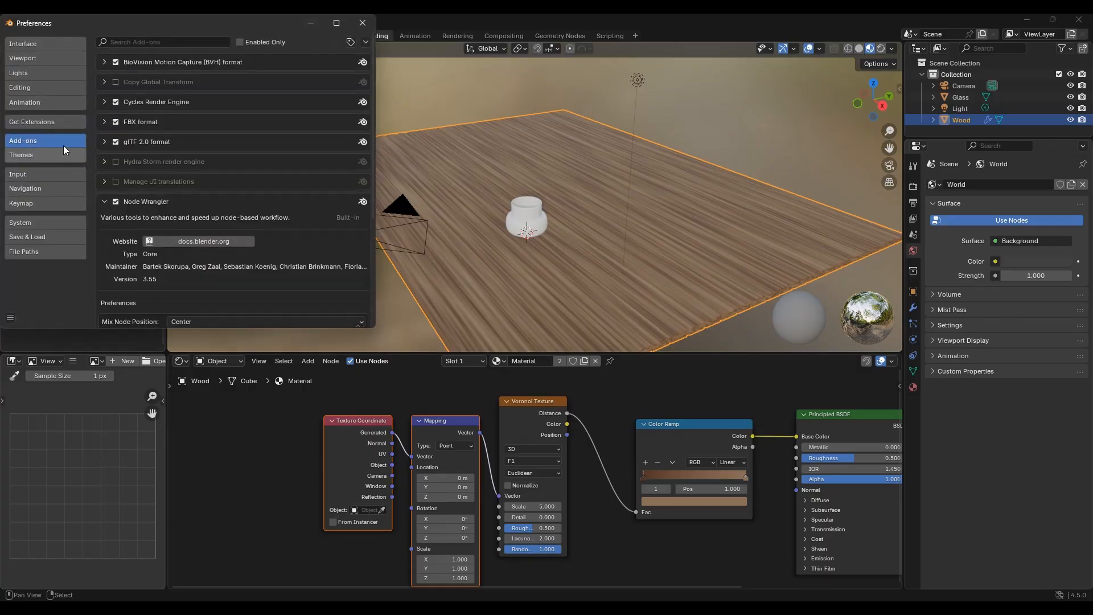
left_click(135, 40)
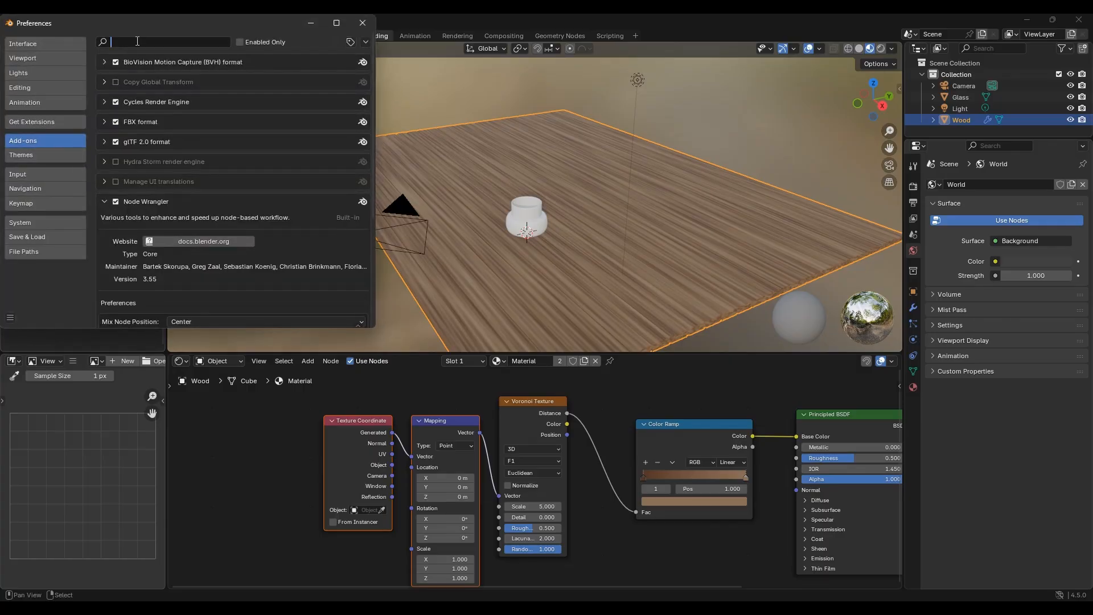
type("node wrangler")
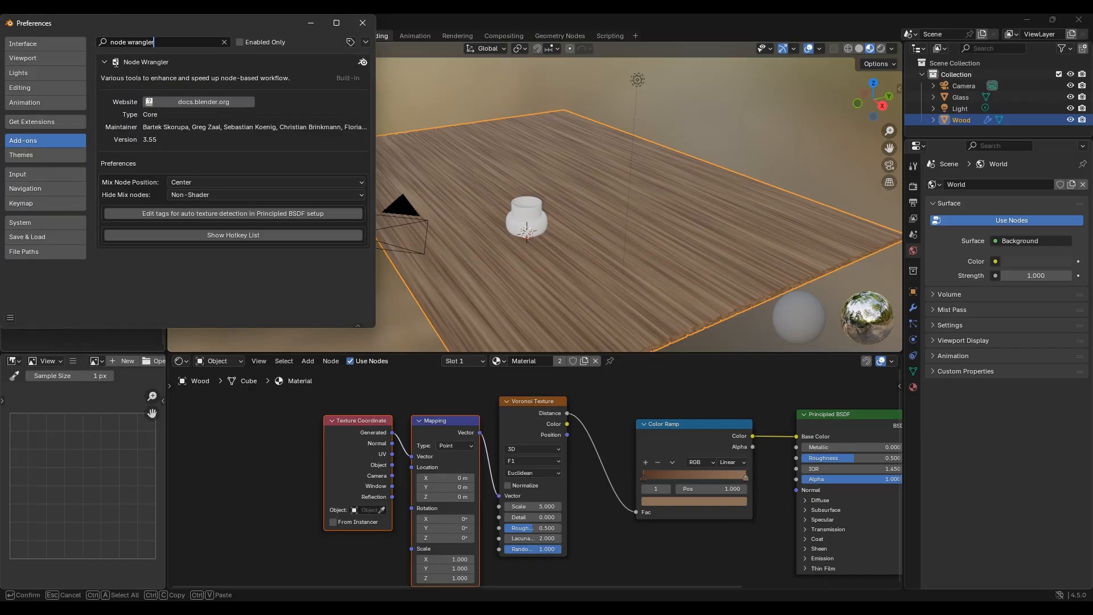
left_click(363, 23)
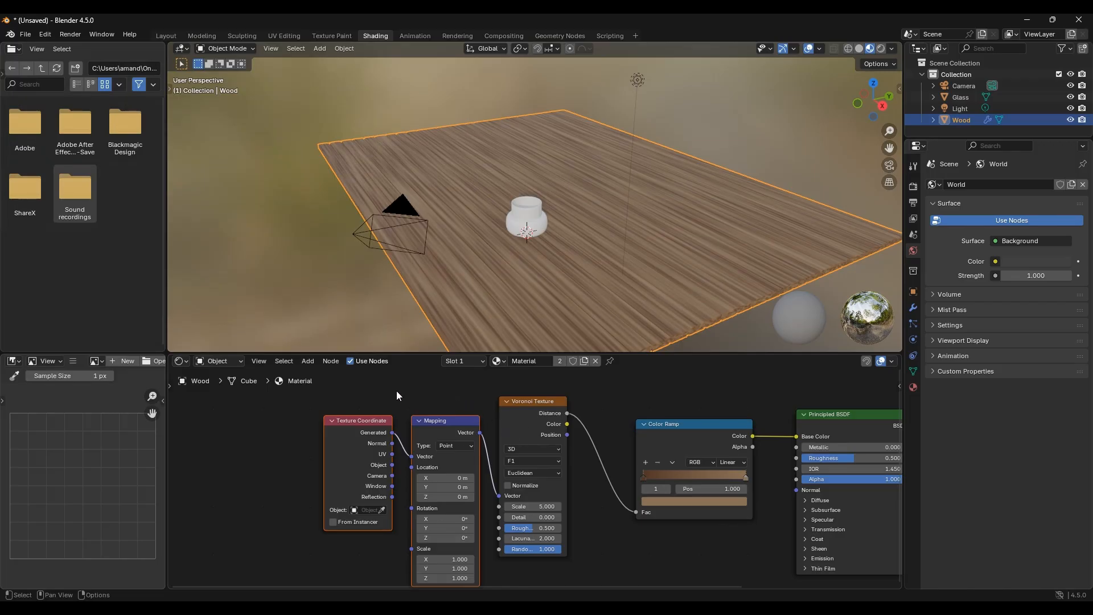
Connect the Texture Coordinate node's Object output to the Mapping node's Vector input.
left_click(307, 360)
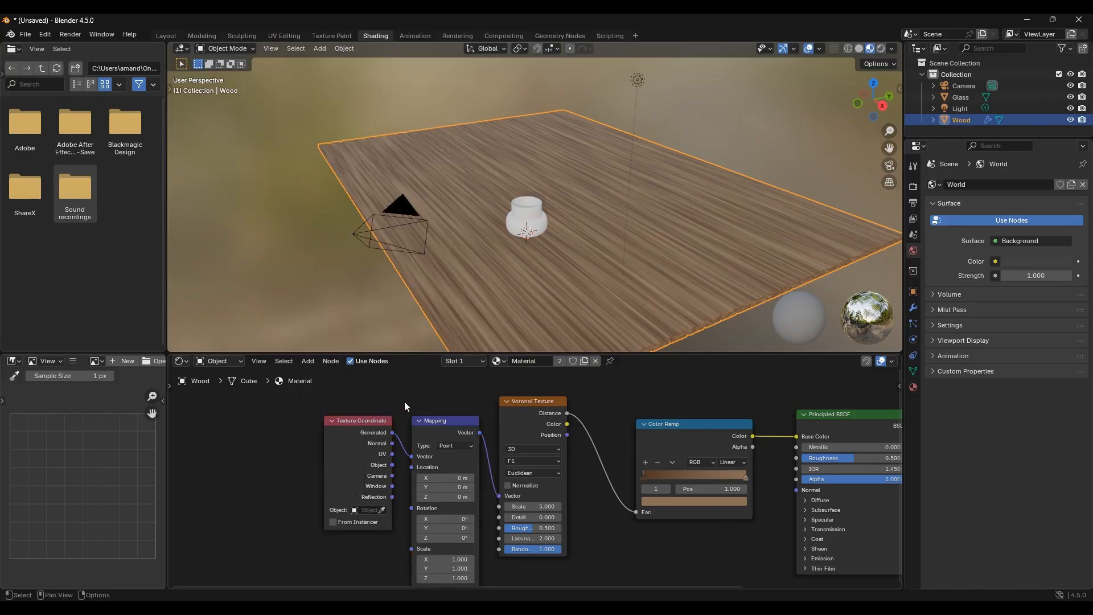
scroll(460, 429, "up", 2)
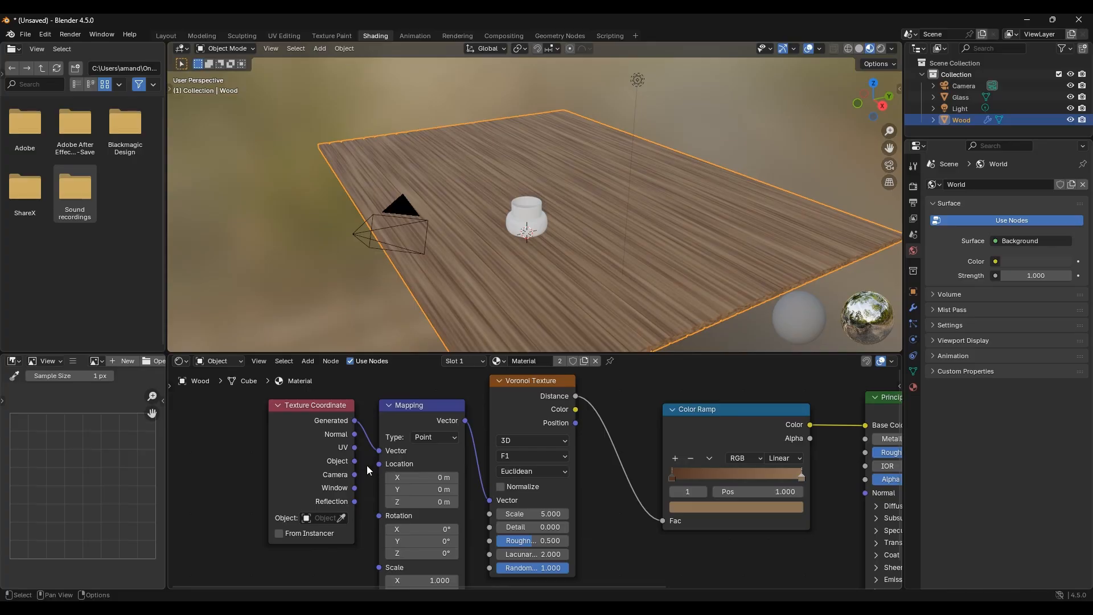
left_click_drag(354, 461, 387, 451)
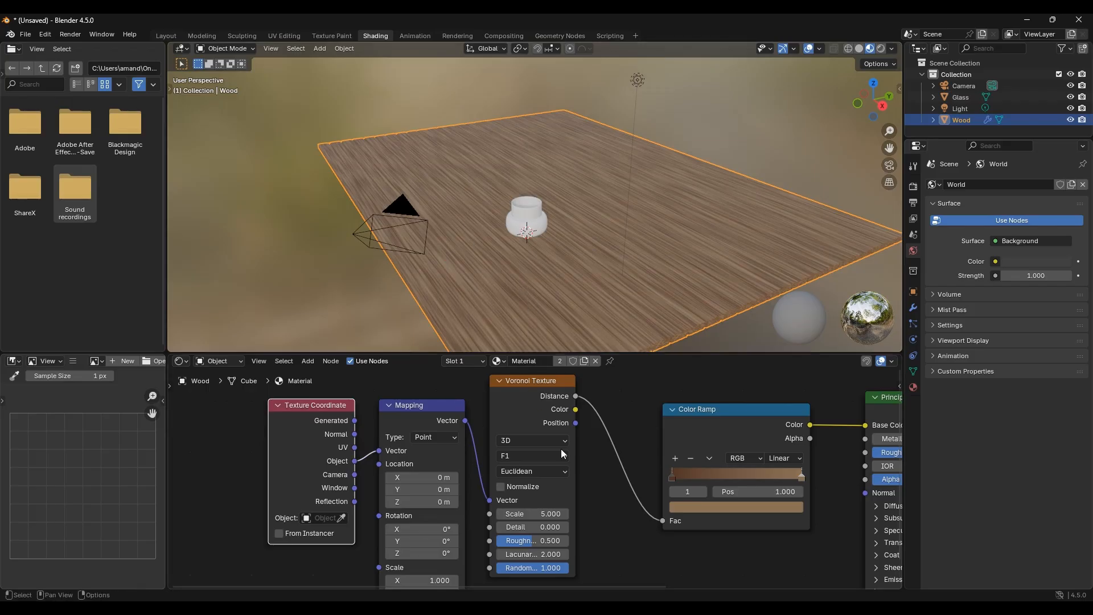
Set the Voronoi Texture's Scale to 24 and its Detail to 2.
scroll(504, 271, "up", 5)
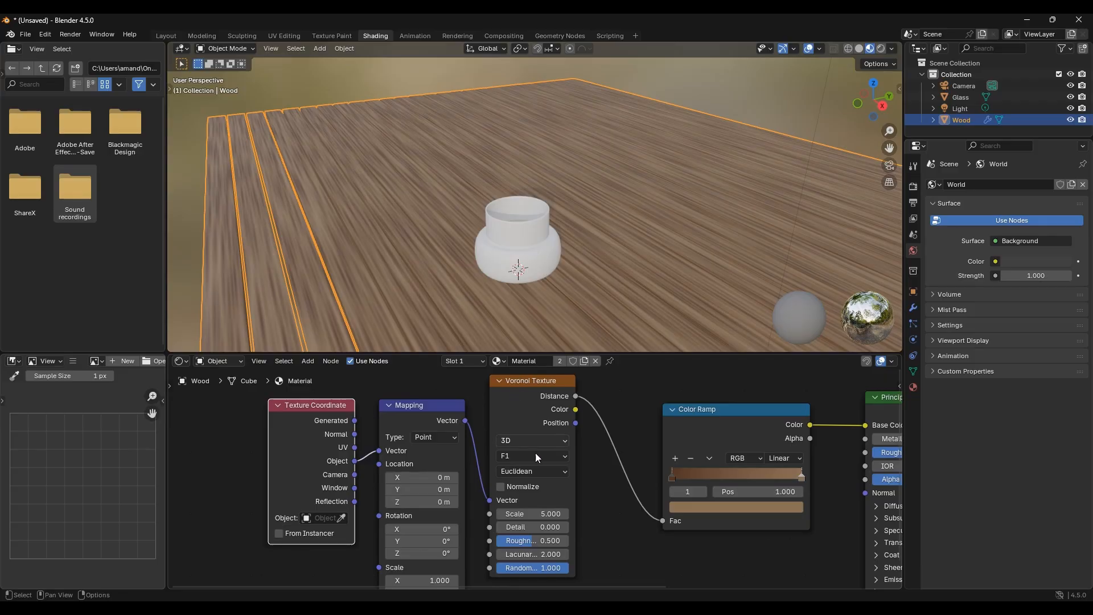
middle_click_drag(600, 491, 615, 407)
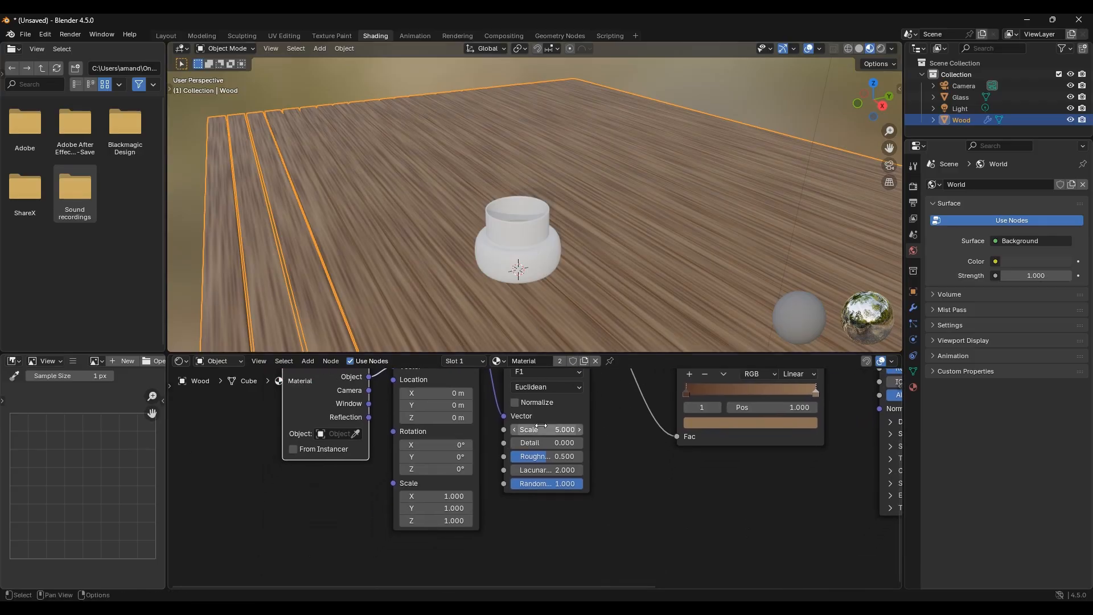
middle_click_drag(591, 265, 639, 158, "shift")
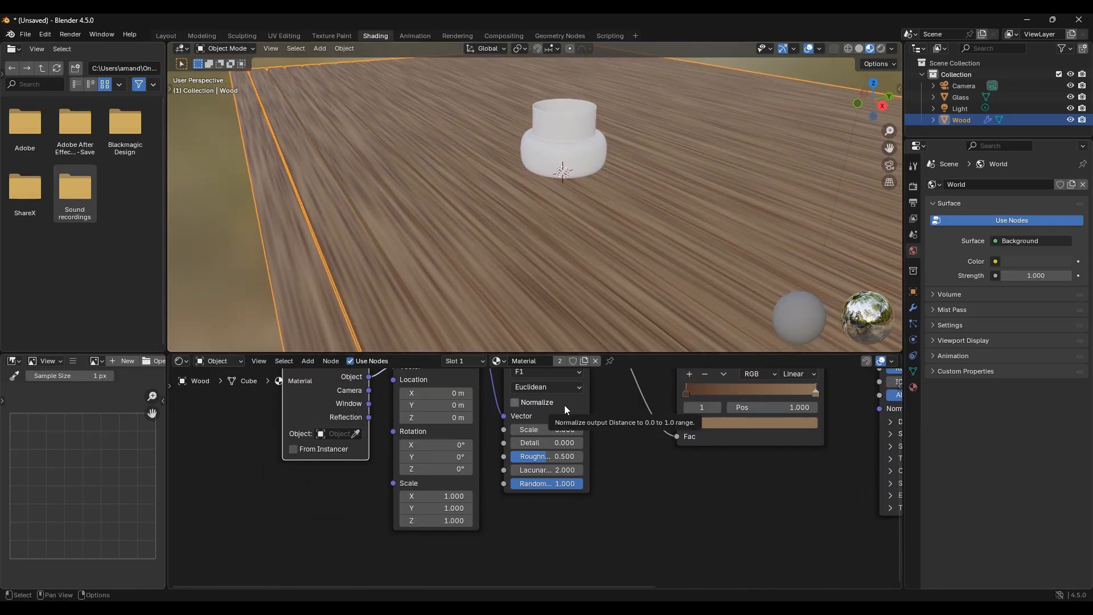
mouse_move(547, 430)
left_mouse_down()
mouse_move(787, 430)
mouse_move(536, 431)
left_mouse_up()
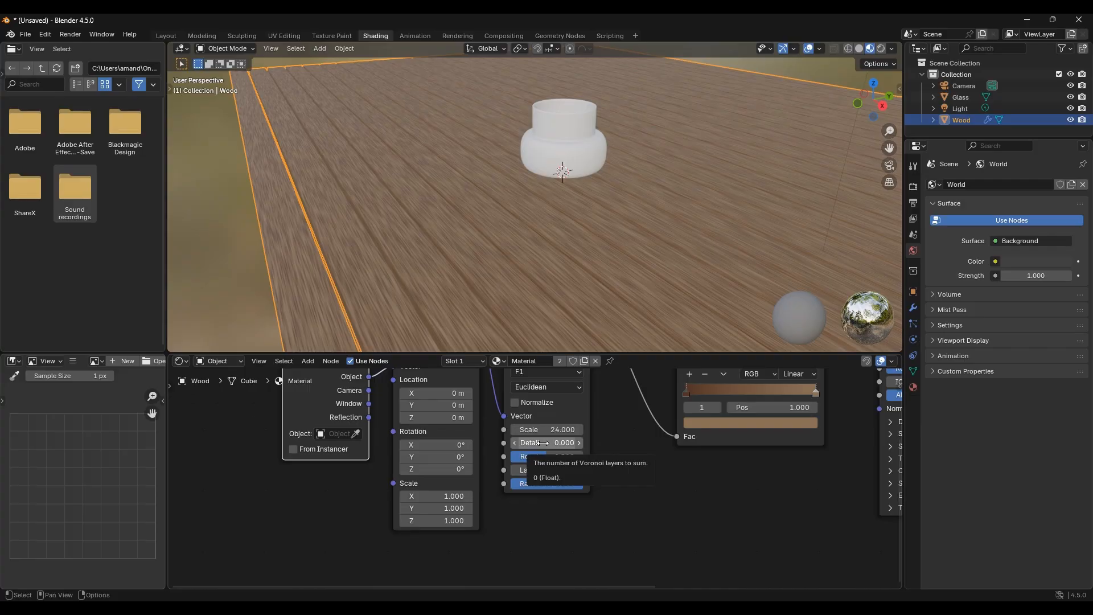
left_click(544, 443)
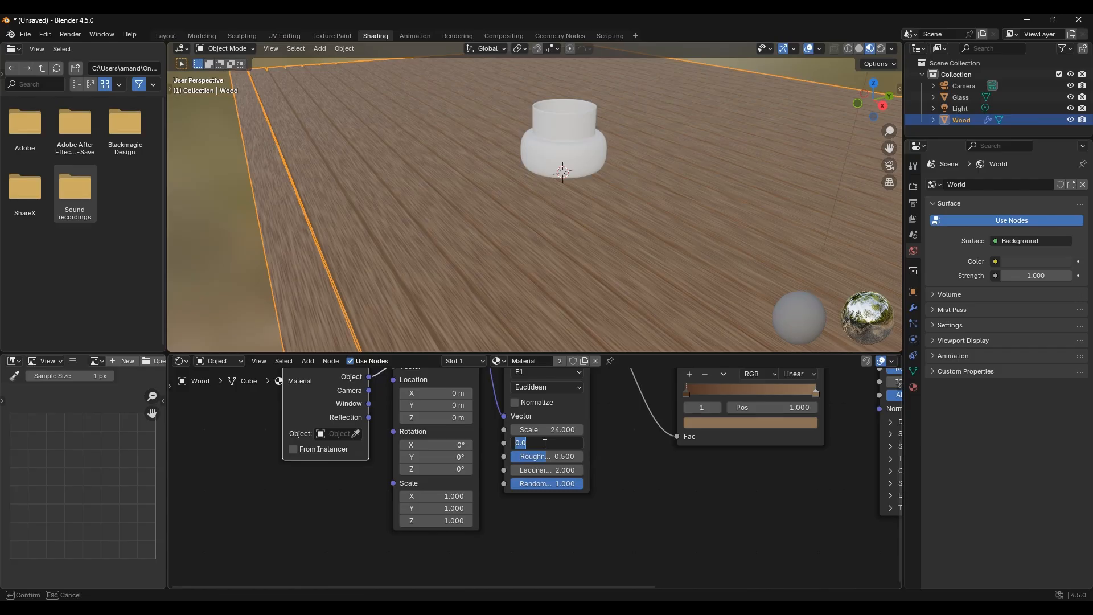
type("2")
key("Return")
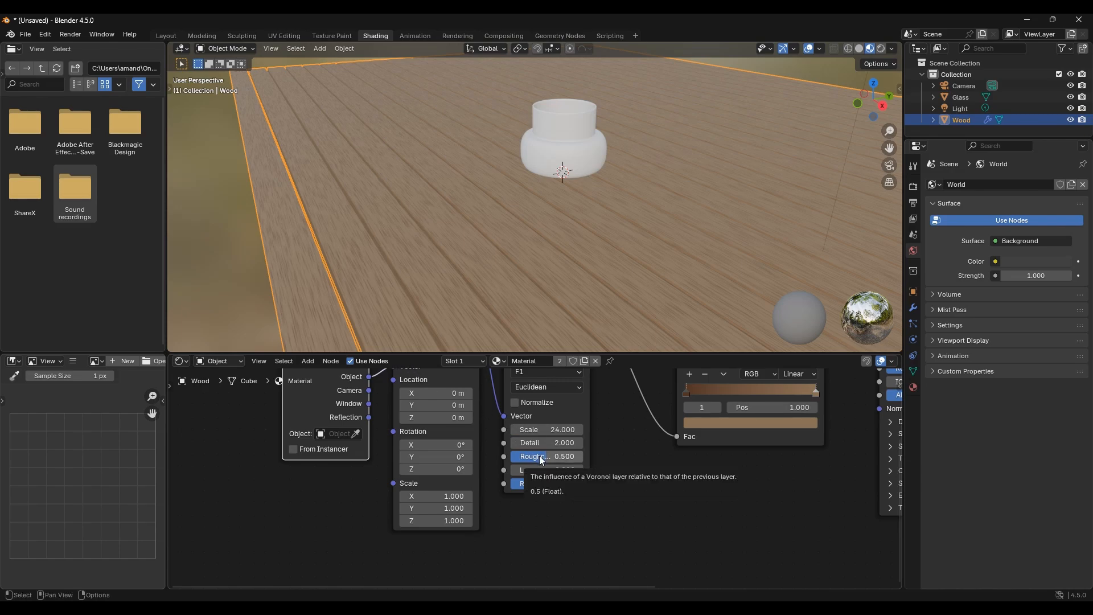
Try the Voronoi Texture's Roughness at 0 and undo the change.
left_click_drag(539, 456, 512, 457)
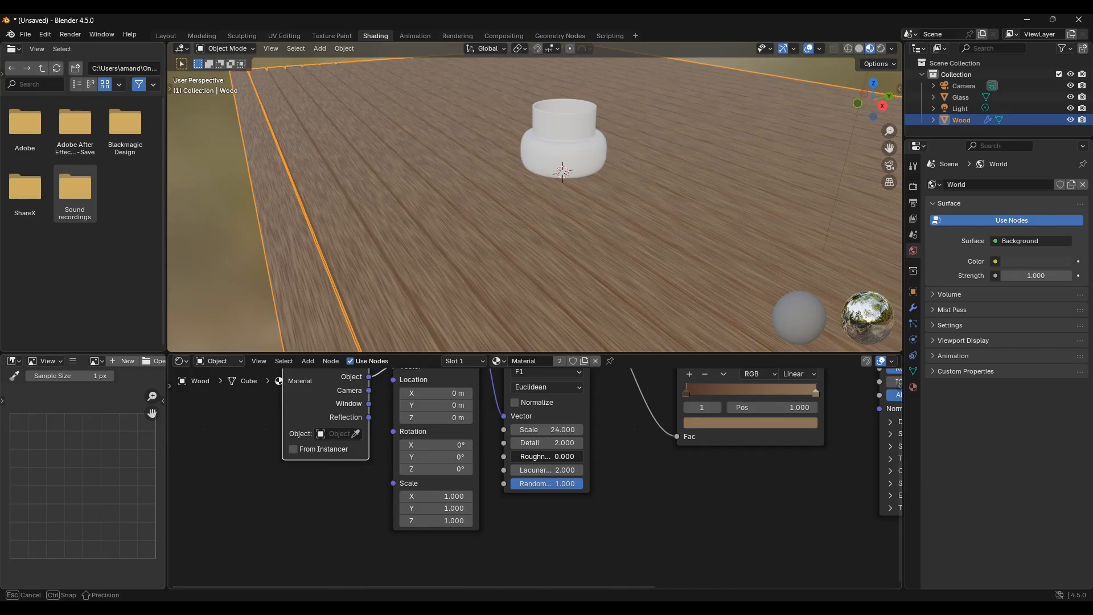
left_click_drag(513, 456, 510, 456)
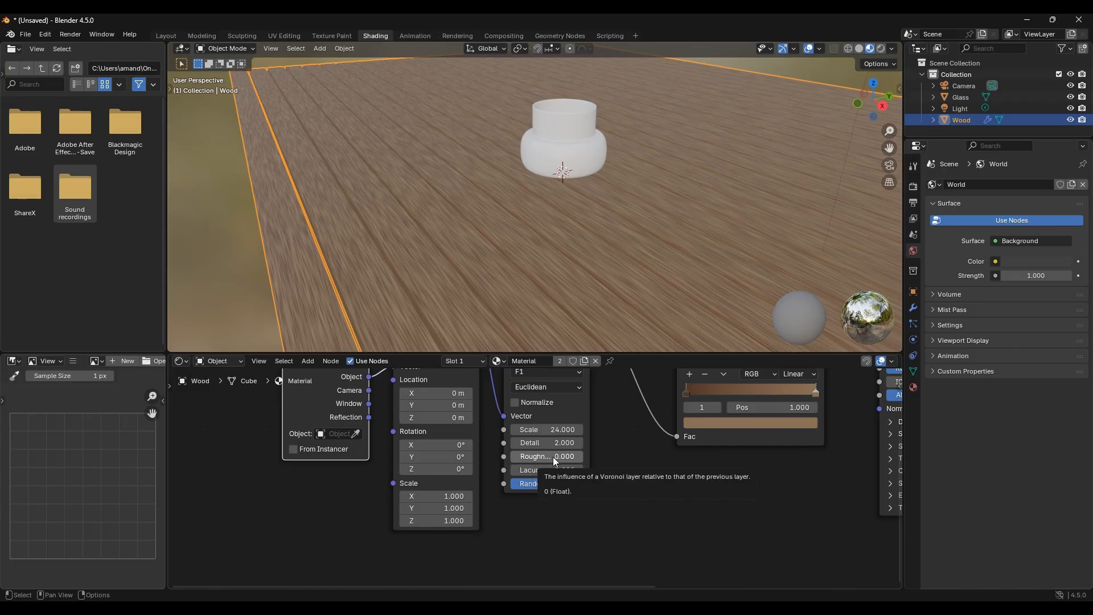
key("ctrl+z")
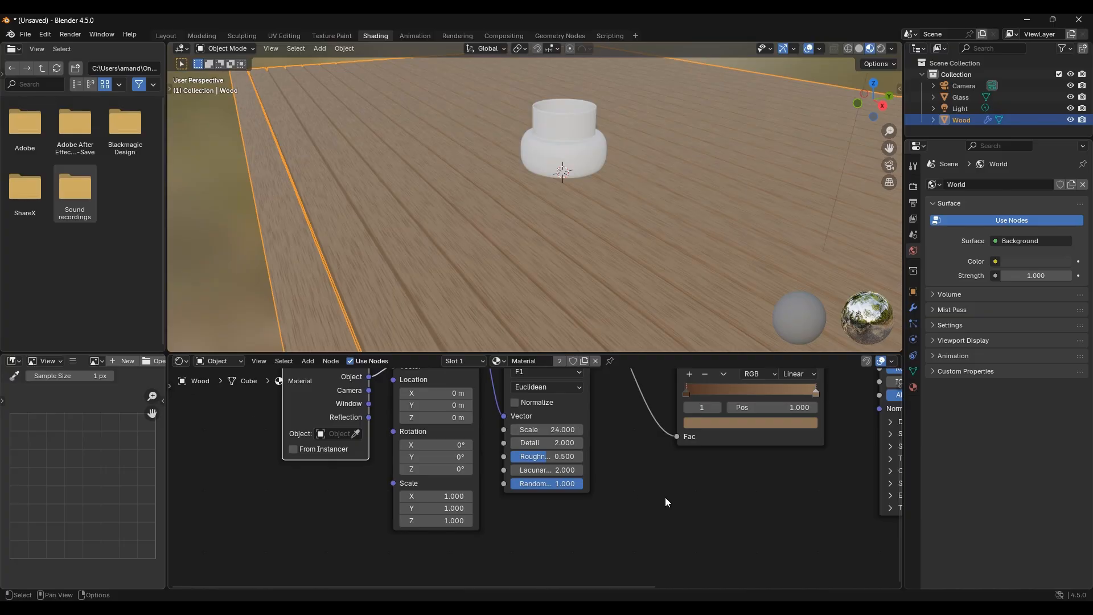
Move the Color Ramp beside the Voronoi Texture and place a duplicate of it below.
scroll(657, 473, "down", 3)
middle_click_drag(656, 475, 548, 501)
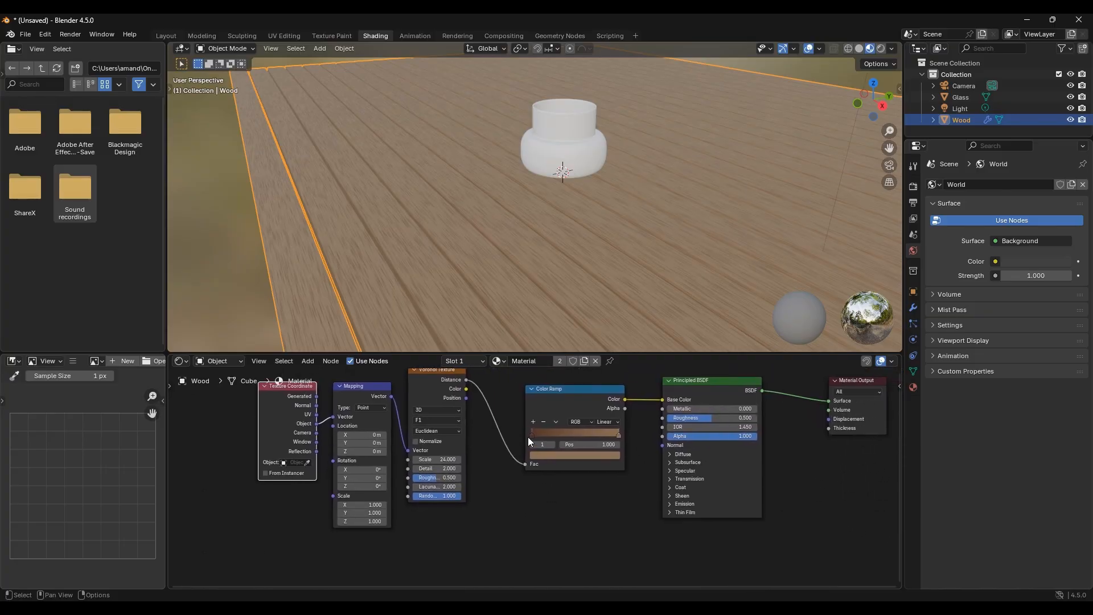
left_click_drag(580, 398, 533, 429)
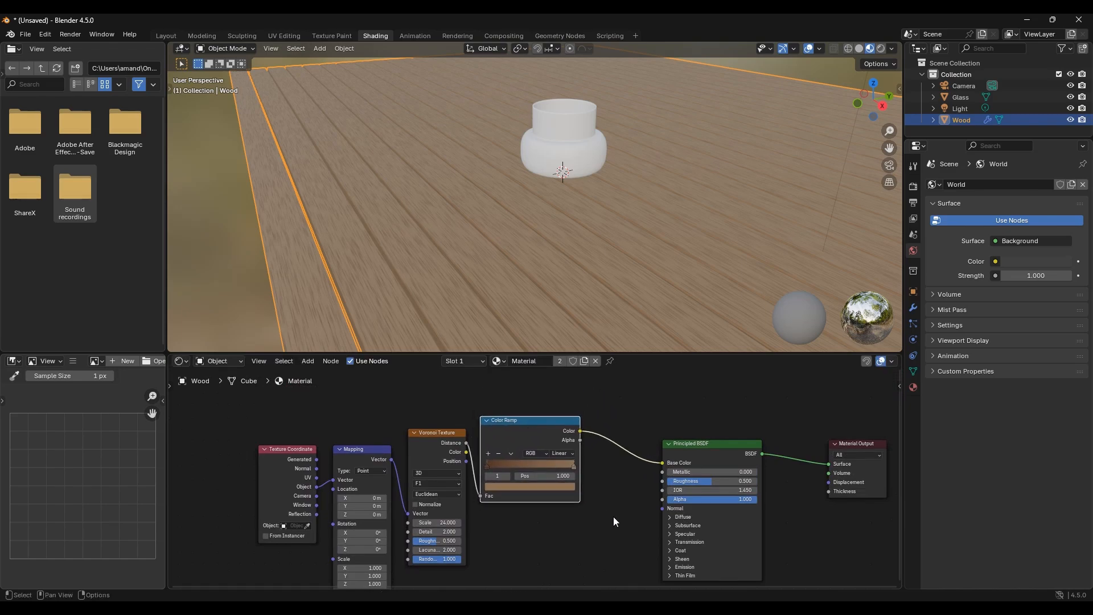
middle_click_drag(613, 517, 644, 465)
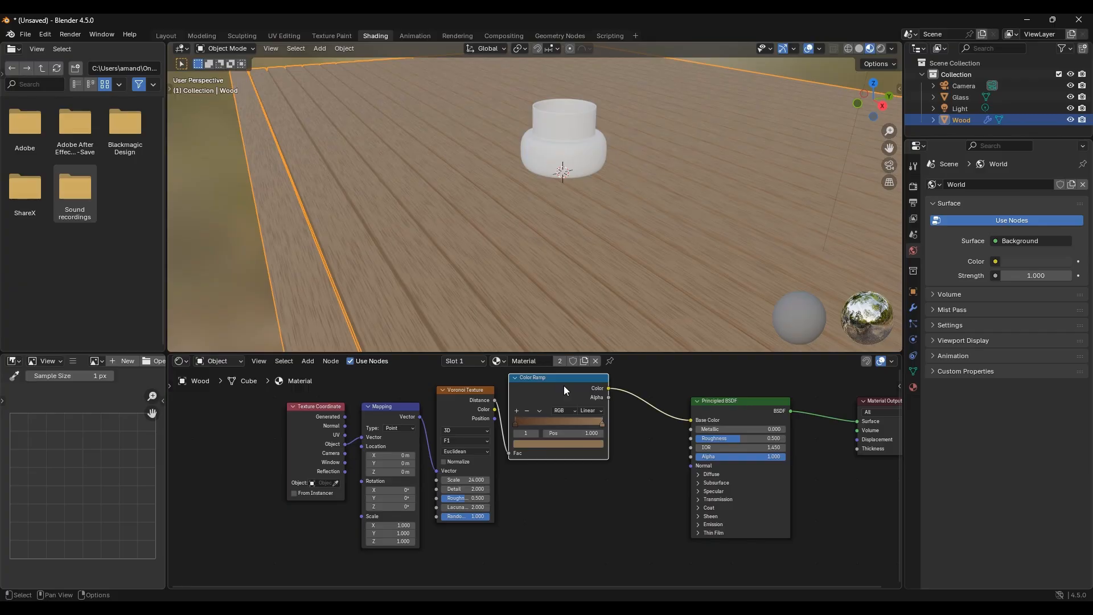
key("shift")
key("shift+d")
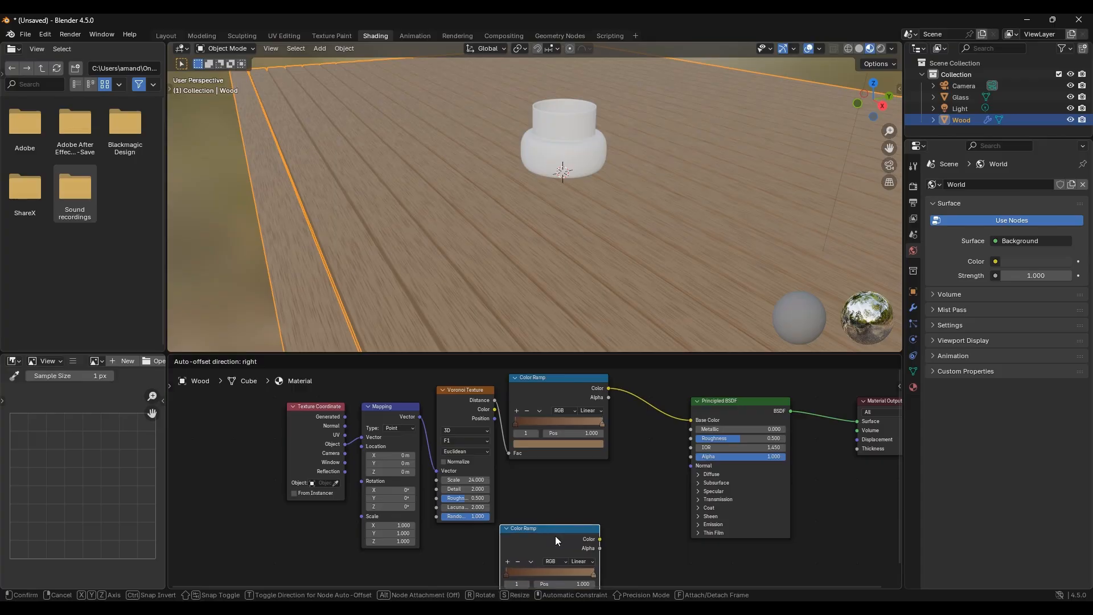
left_click(556, 536)
middle_click_drag(593, 512, 603, 433)
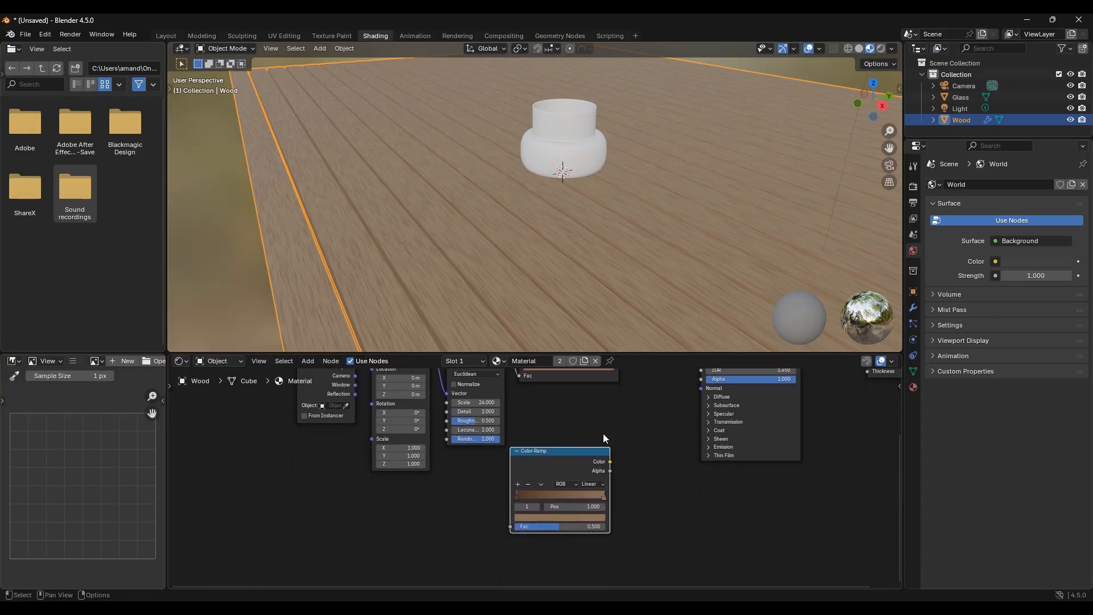
Add a Wave Texture node below the Mapping node and connect its Fac output to the duplicated Color Ramp's Fac input.
left_click(456, 487)
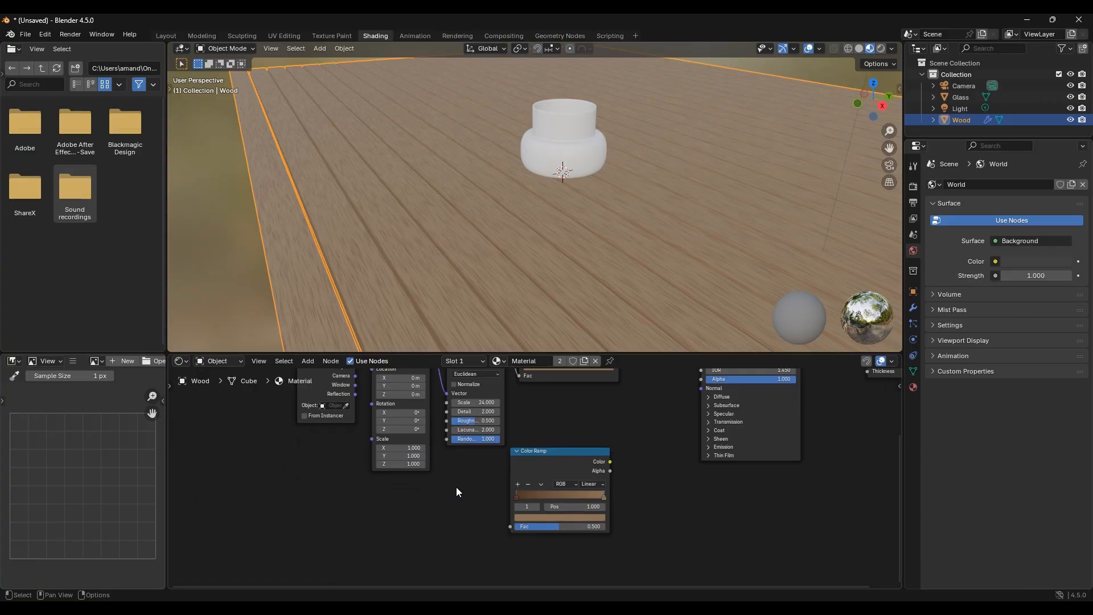
key("shift+a")
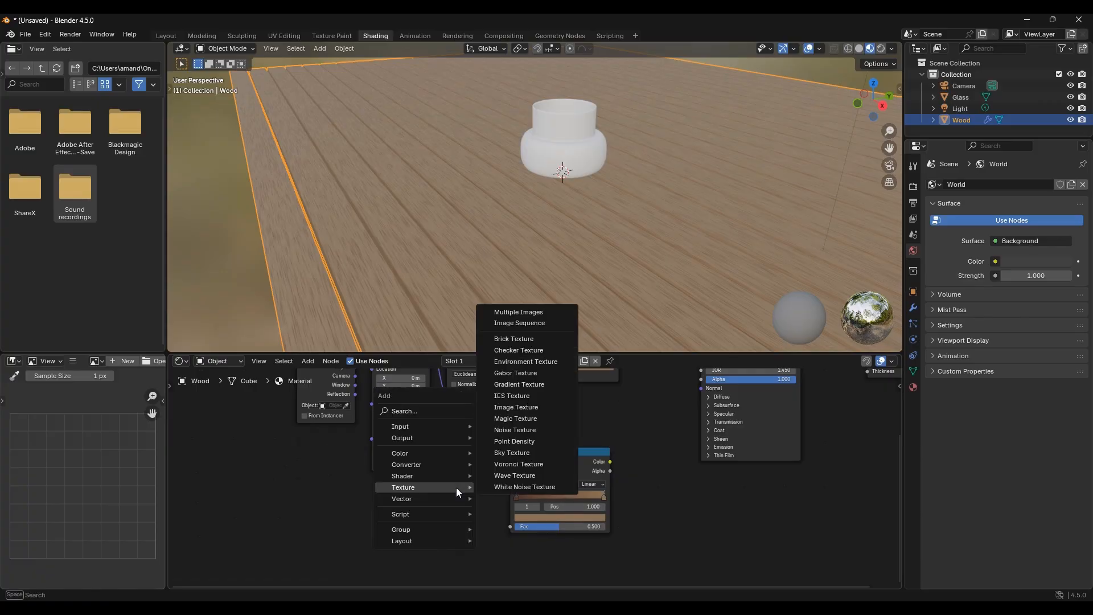
left_click(501, 473)
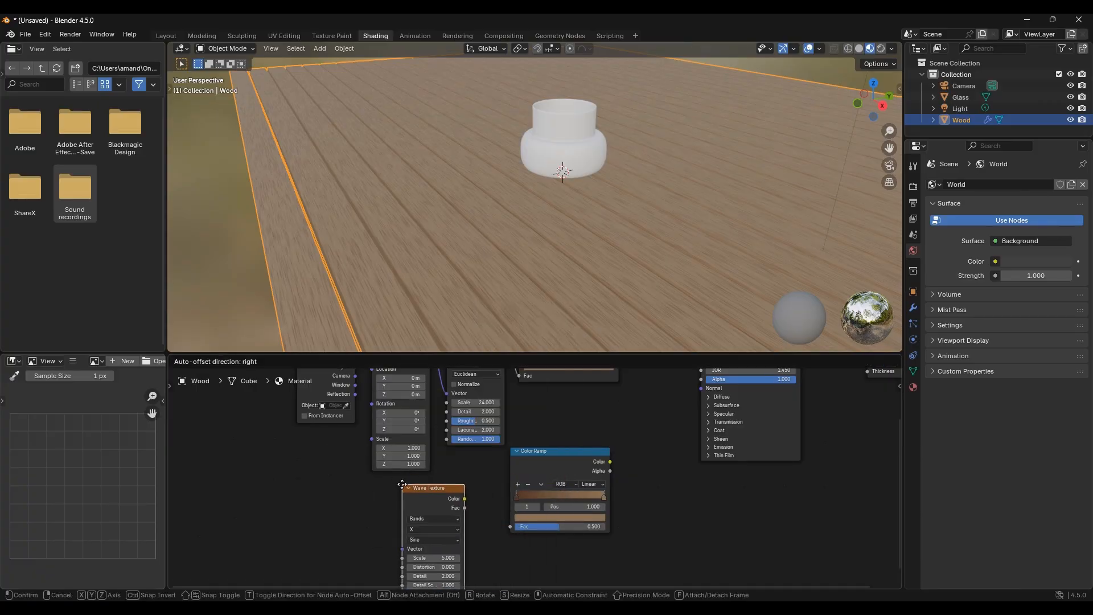
left_click(375, 476)
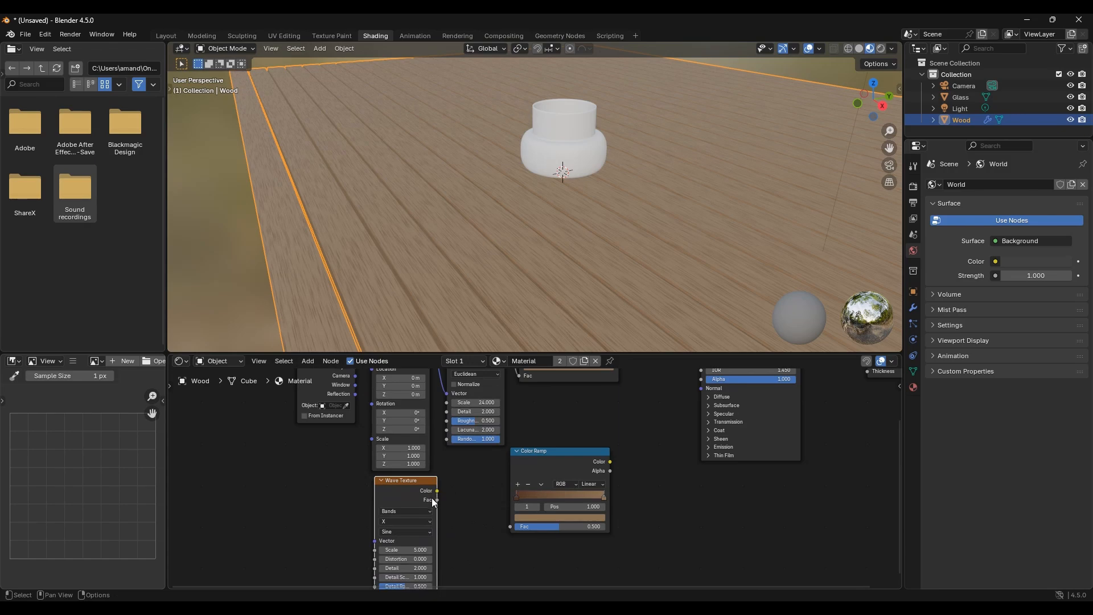
left_click_drag(438, 500, 508, 524)
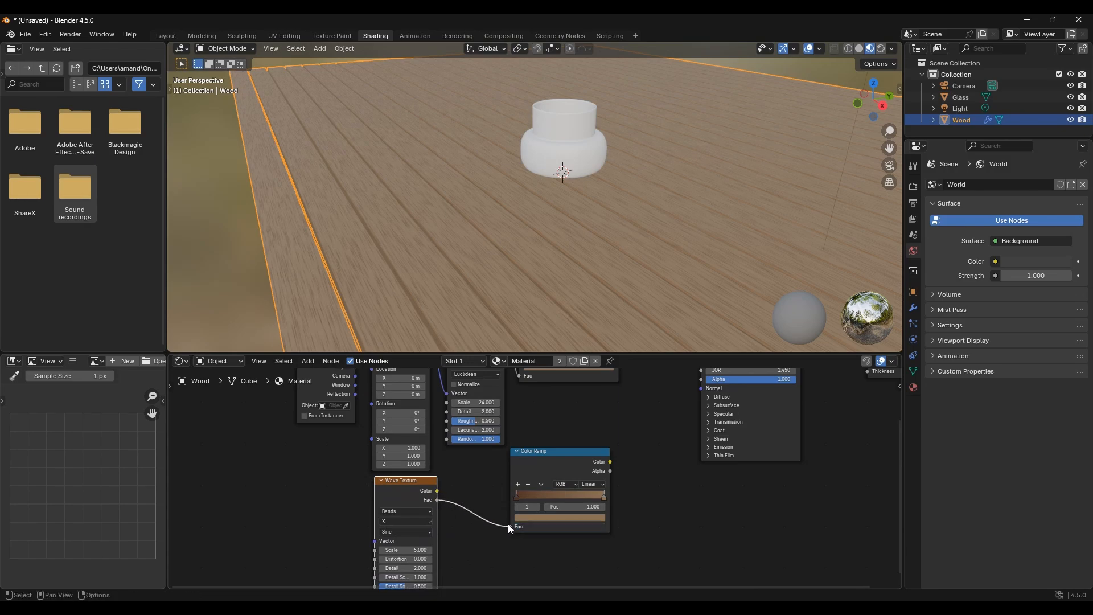
Make room after the Color Ramps by shifting the Principled BSDF and Material Output away, and move the duplicated ramp closer to the original.
middle_click_drag(599, 396, 420, 465)
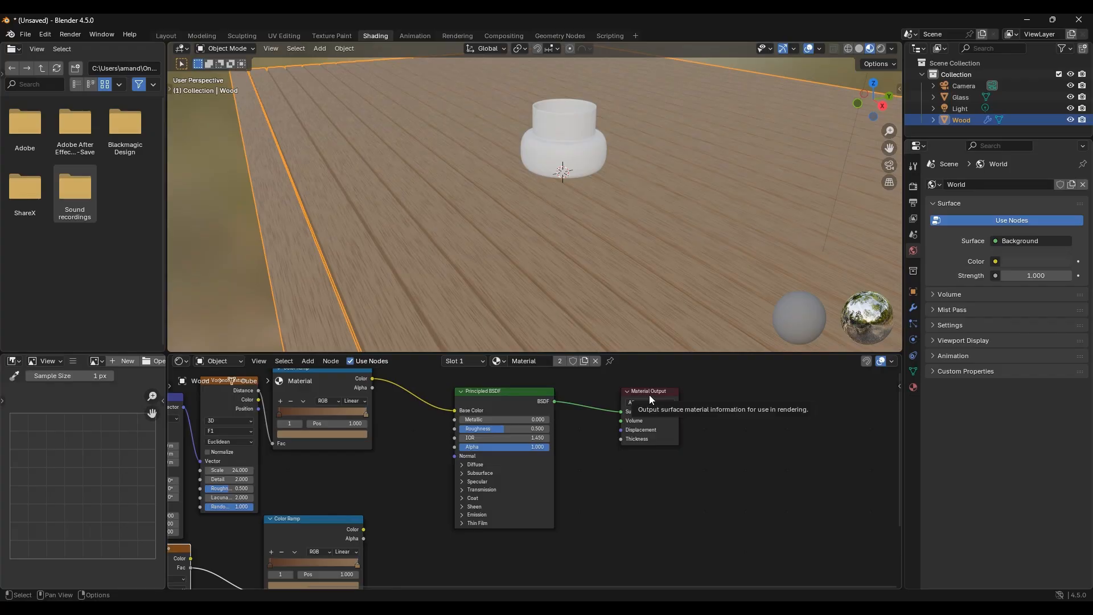
left_click_drag(705, 381, 607, 400)
mouse_move(418, 440)
middle_mouse_down()
mouse_move(418, 456)
mouse_move(435, 437)
middle_mouse_up()
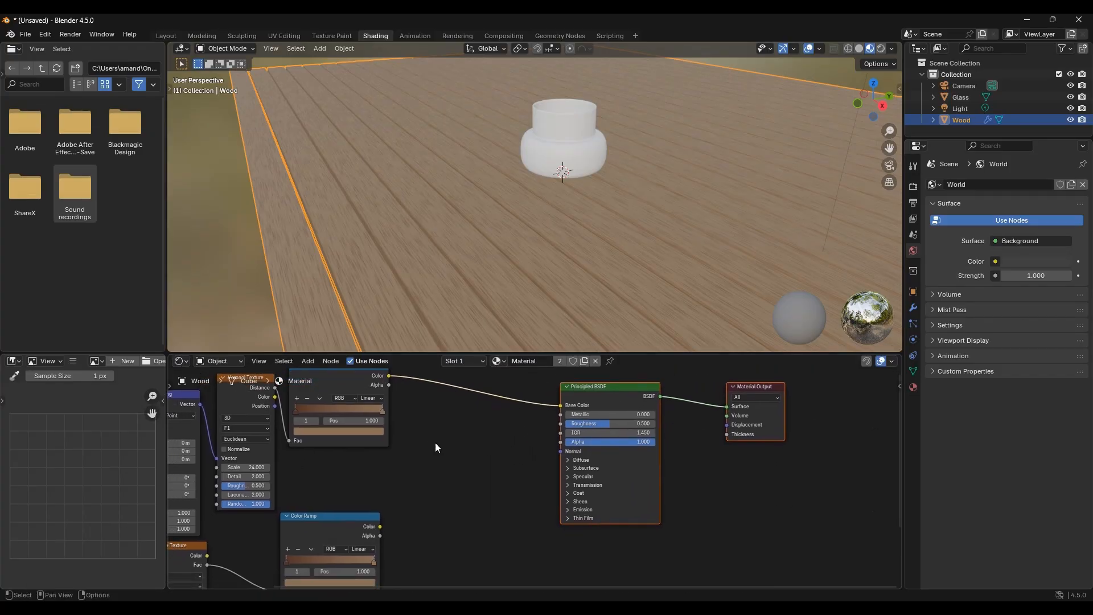
left_click_drag(351, 516, 367, 483)
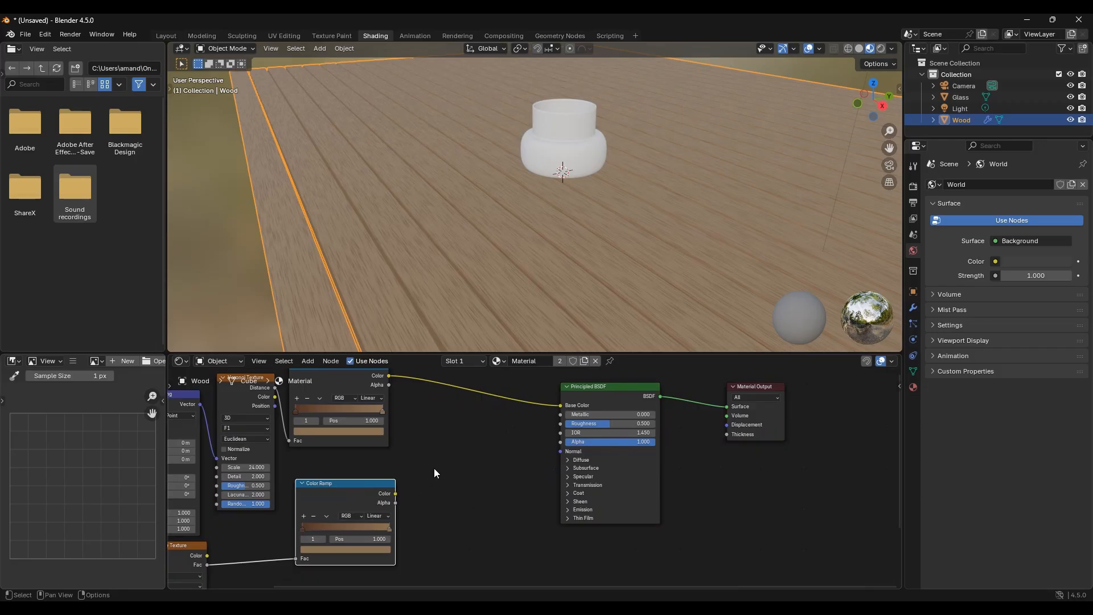
Add a Mix Color node onto the link between the Voronoi Color Ramp and the Principled BSDF's Base Color.
key("shift+a")
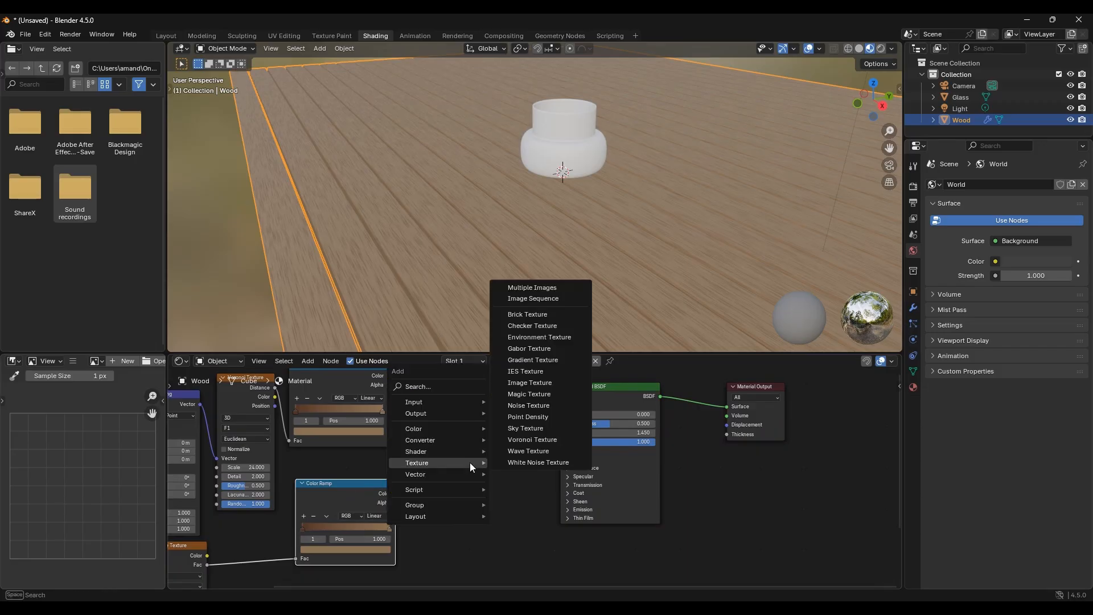
left_click(454, 386)
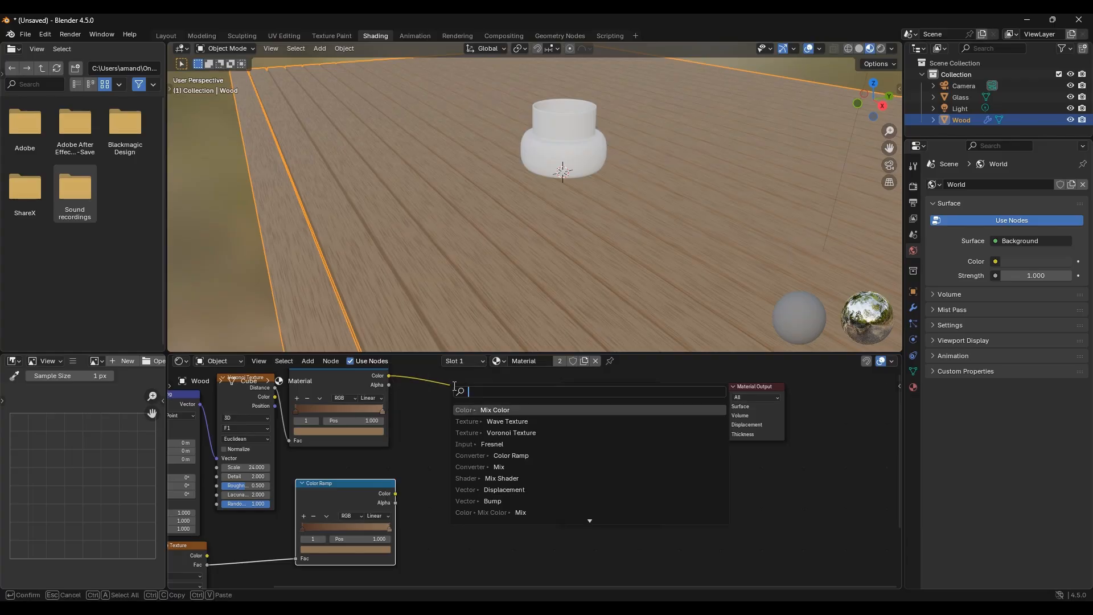
type("mix color")
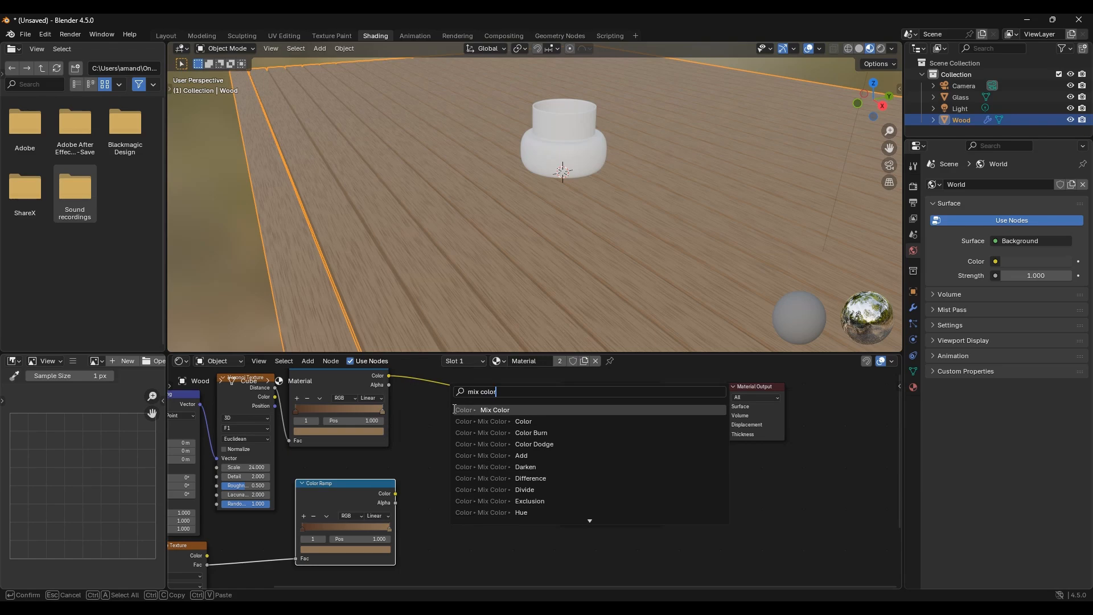
left_click(492, 409)
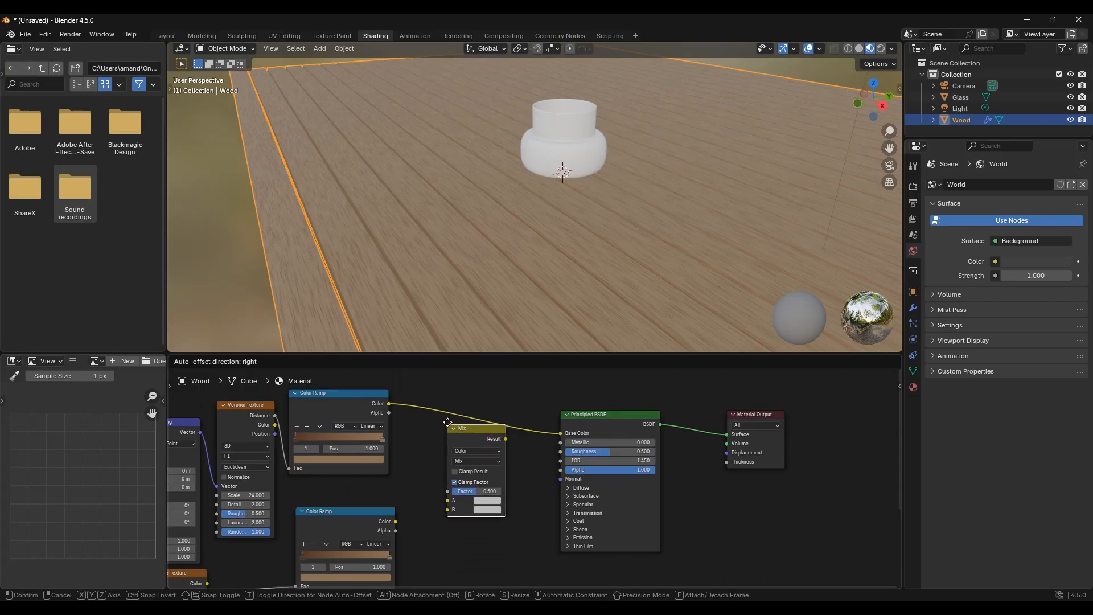
left_click(450, 415)
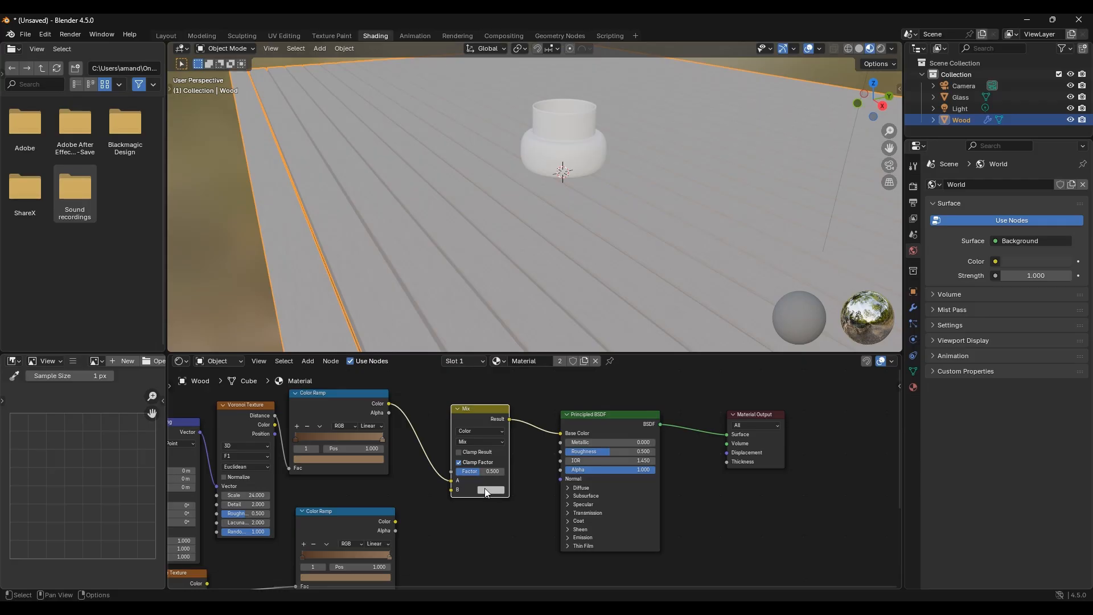
Connect the Color output of the Wave Texture's Color Ramp to the Mix node's B input.
scroll(490, 511, "up", 2)
scroll(490, 511, "up", 1)
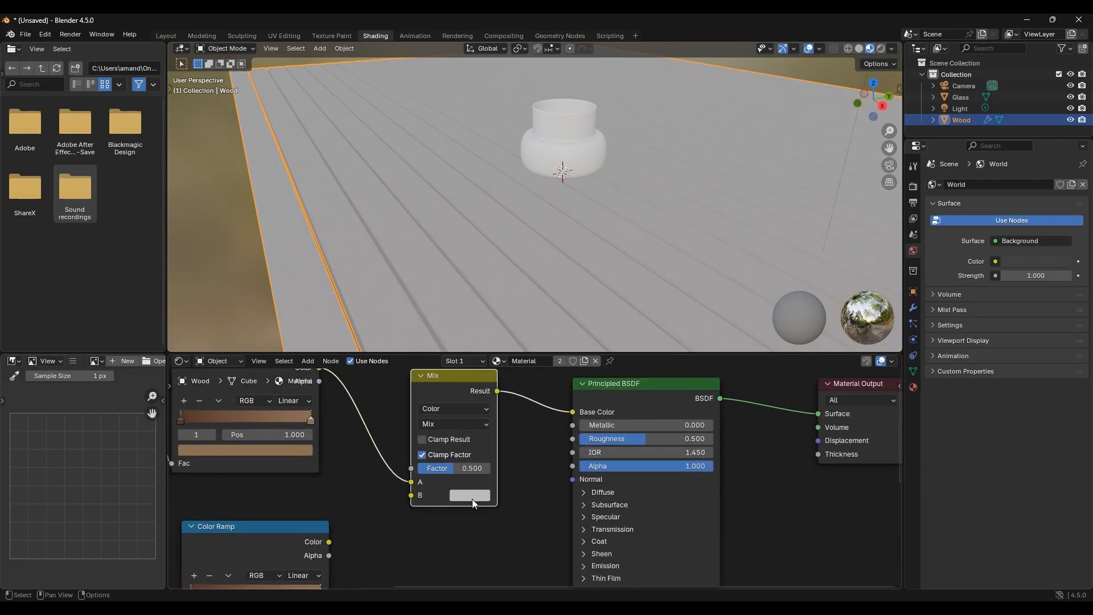
left_click(473, 499)
mouse_move(494, 340)
left_mouse_down()
mouse_move(484, 370)
mouse_move(552, 344)
mouse_move(501, 295)
mouse_move(462, 320)
mouse_move(464, 366)
mouse_move(510, 388)
mouse_move(544, 367)
mouse_move(483, 299)
mouse_move(455, 343)
mouse_move(489, 377)
mouse_move(523, 358)
mouse_move(506, 340)
left_mouse_up()
scroll(436, 539, "down", 2)
middle_click_drag(438, 538, 512, 480)
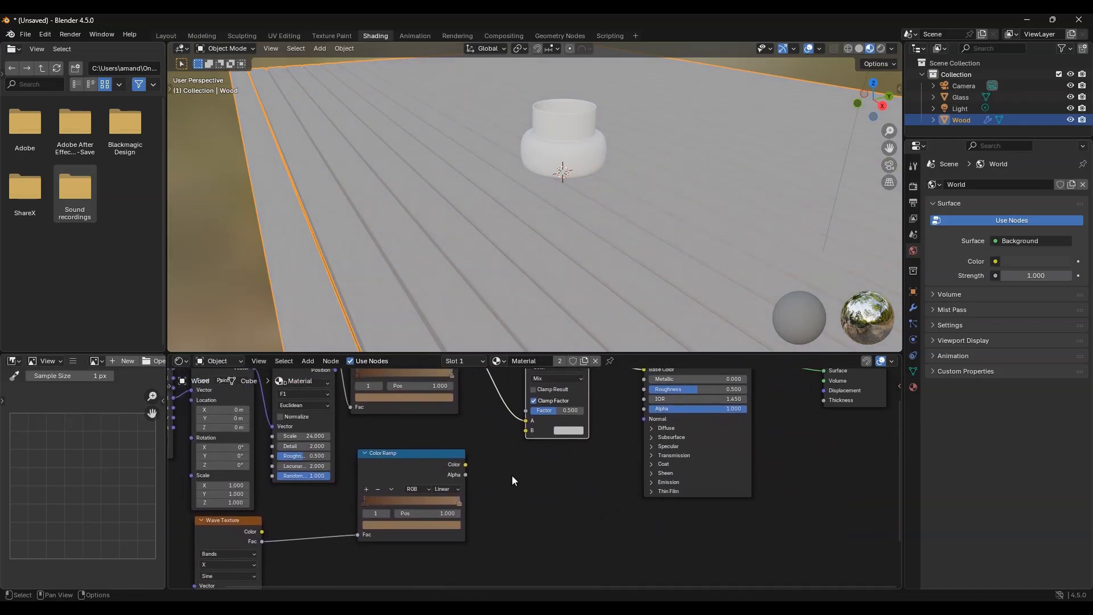
left_click_drag(466, 463, 519, 436)
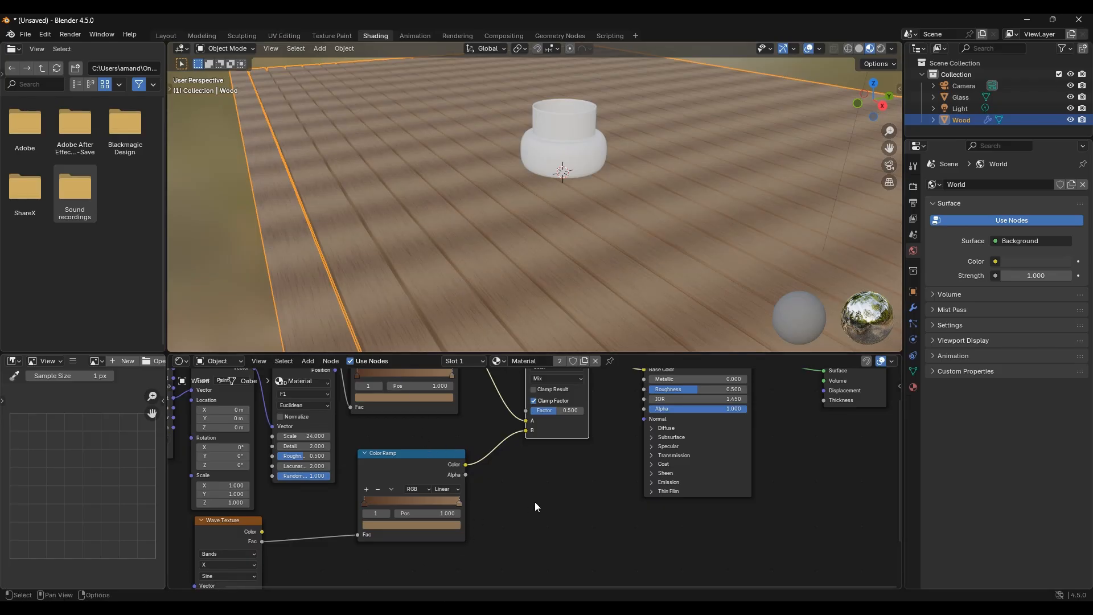
Move the Wave Texture closer to its Color Ramp and give it Texture Coordinate and Mapping nodes driven by the Object output.
middle_click_drag(535, 506, 671, 456)
left_click_drag(380, 480, 458, 473)
middle_click_drag(351, 463, 428, 457)
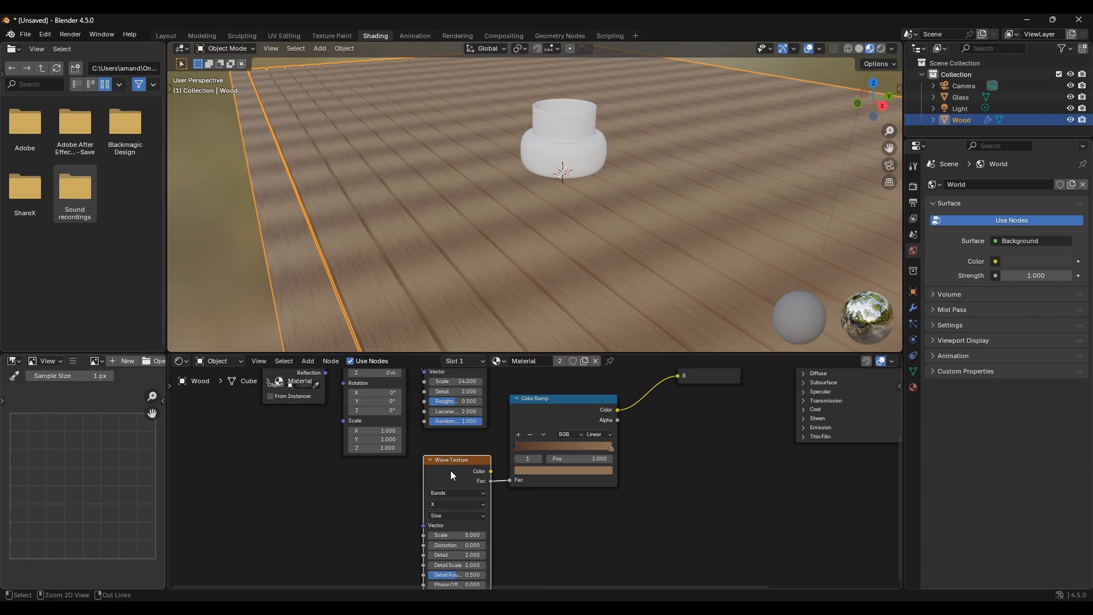
key("ctrl+t")
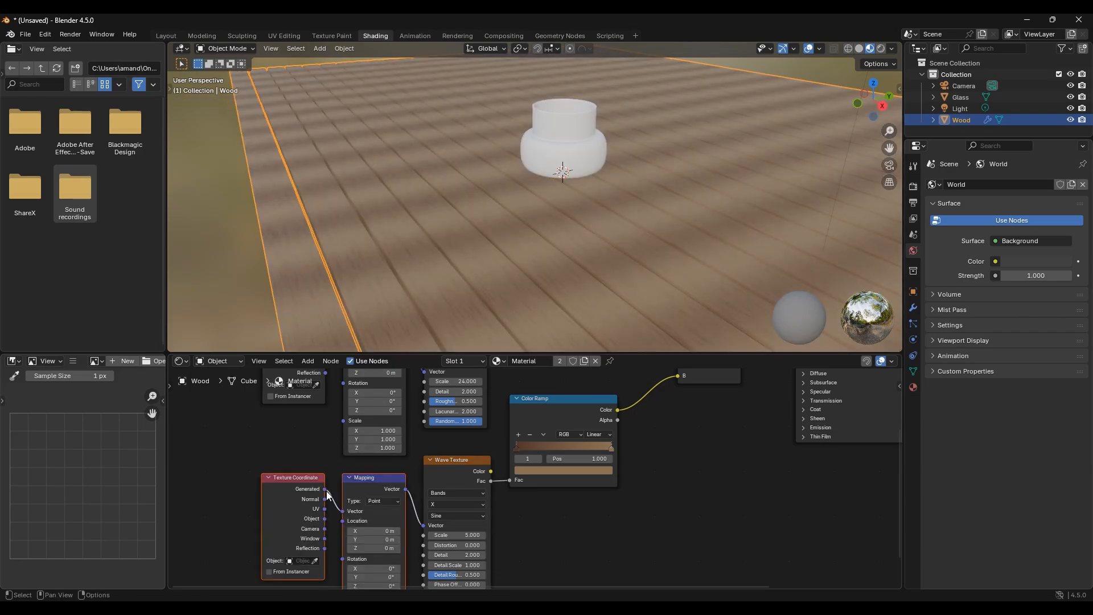
left_click_drag(324, 518, 343, 509)
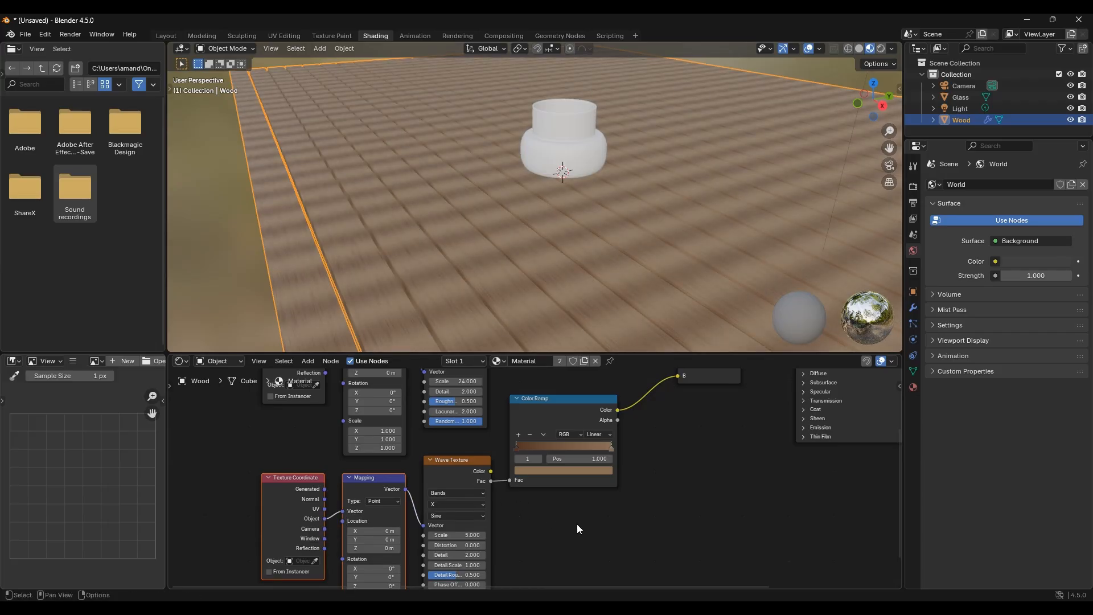
Set the Z rotation of the Wave Texture's Mapping node to 45°.
middle_click_drag(576, 524, 622, 466)
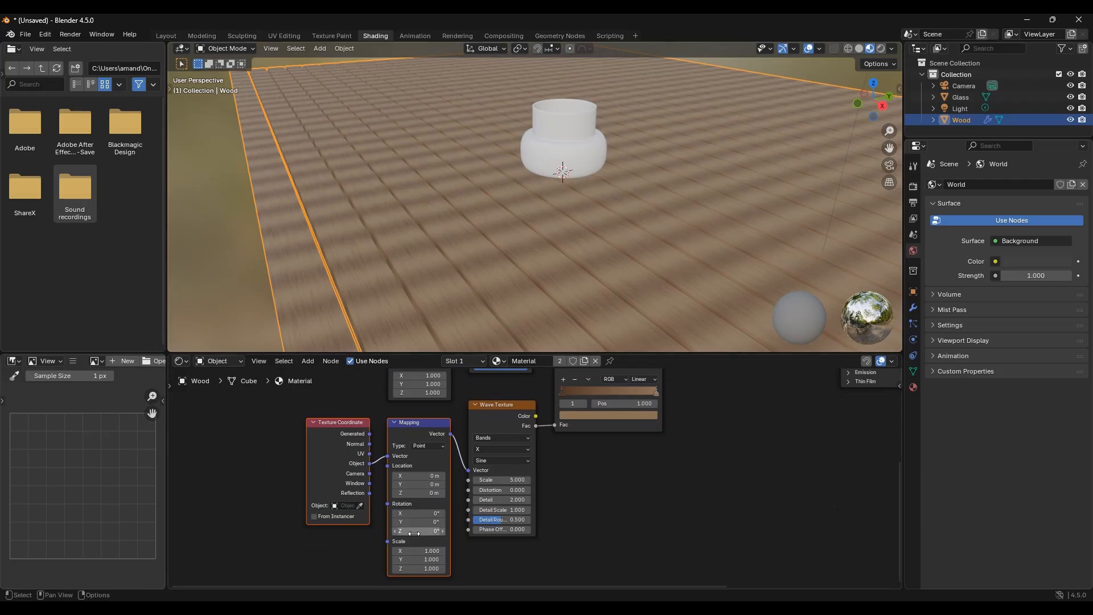
left_click_drag(419, 530, 482, 530)
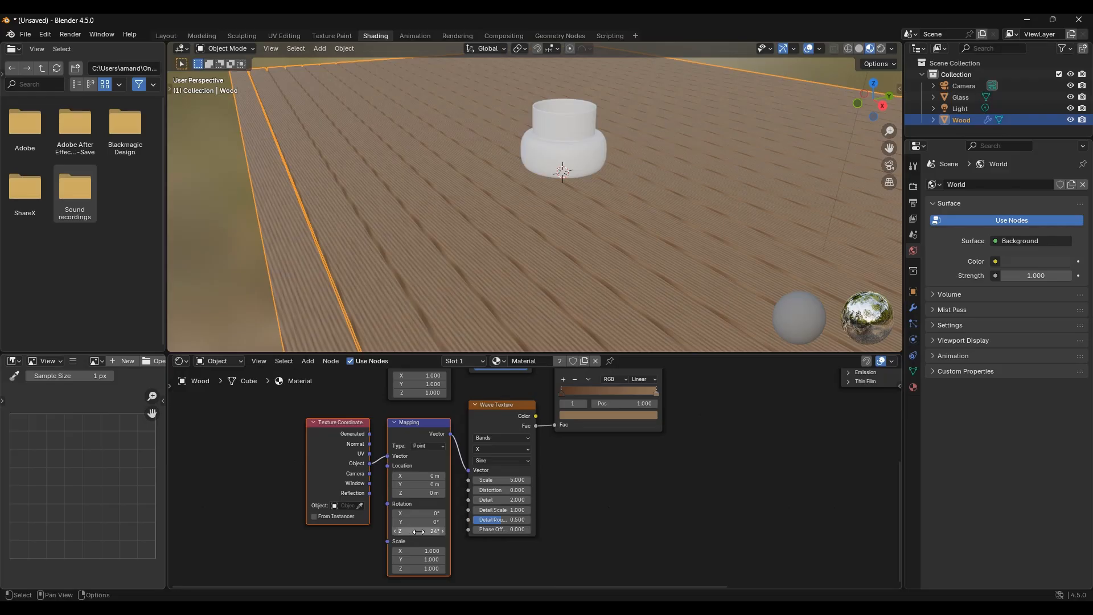
left_click(419, 531)
type("45")
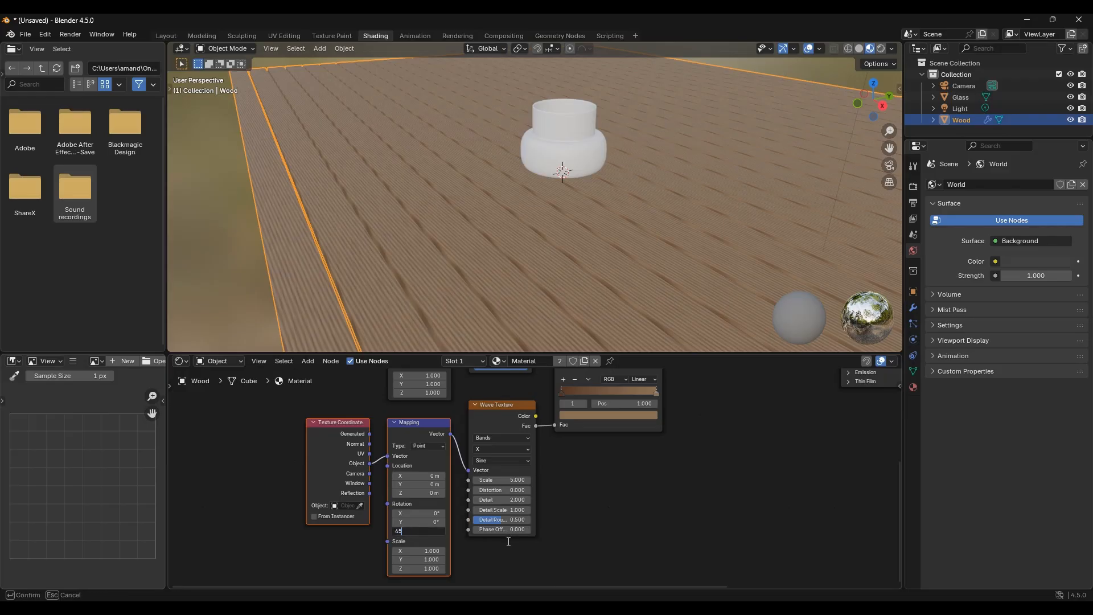
key("Return")
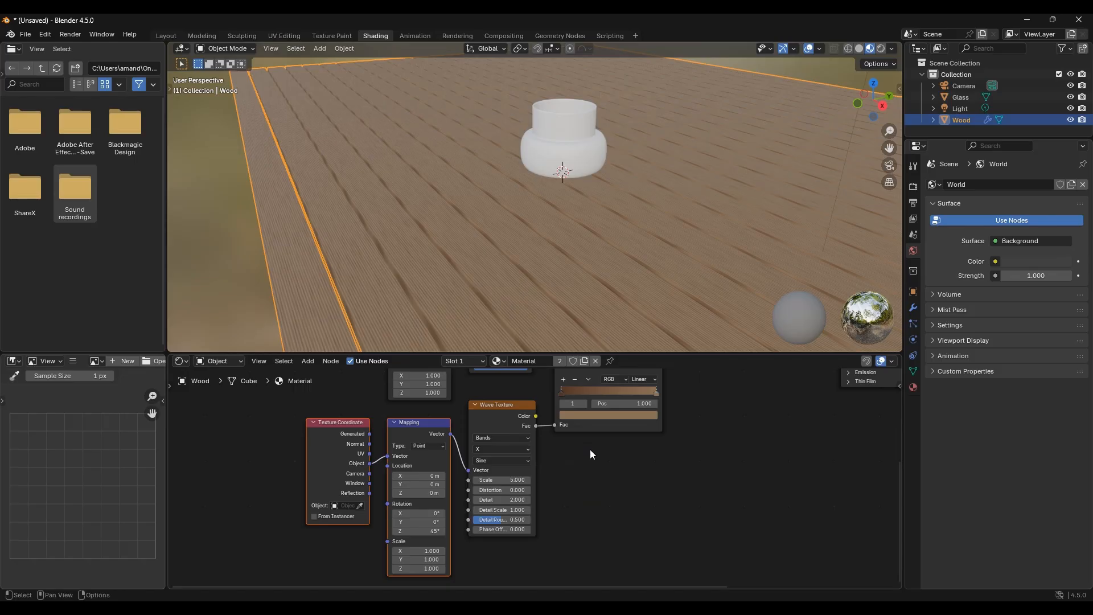
Set the Wave Texture's Scale to 1.2 and its Distortion to 30.1.
scroll(583, 469, "up", 2)
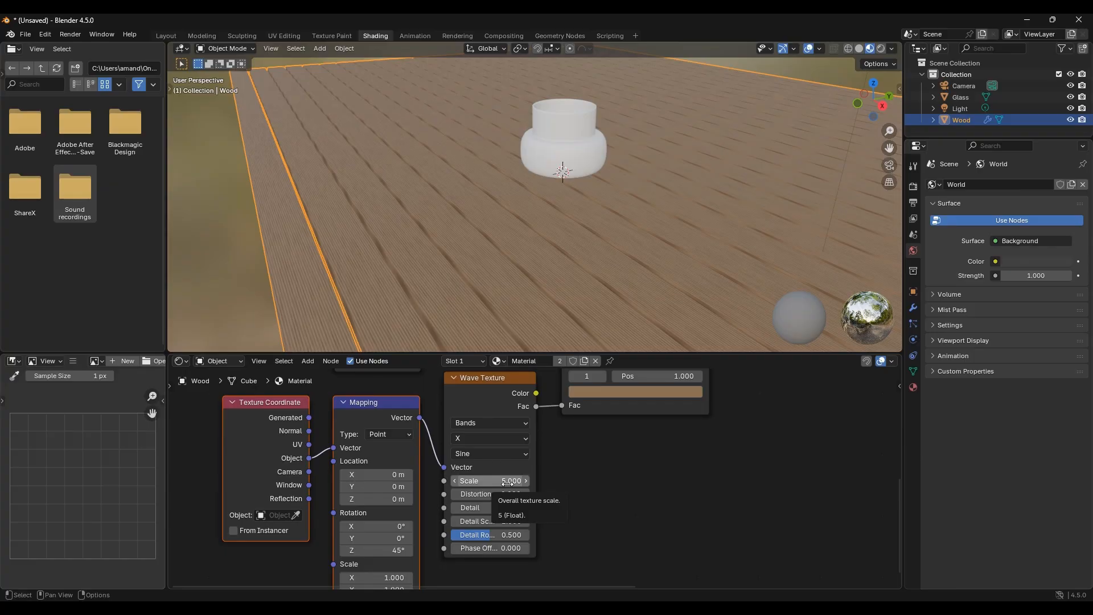
left_click_drag(507, 481, 445, 481)
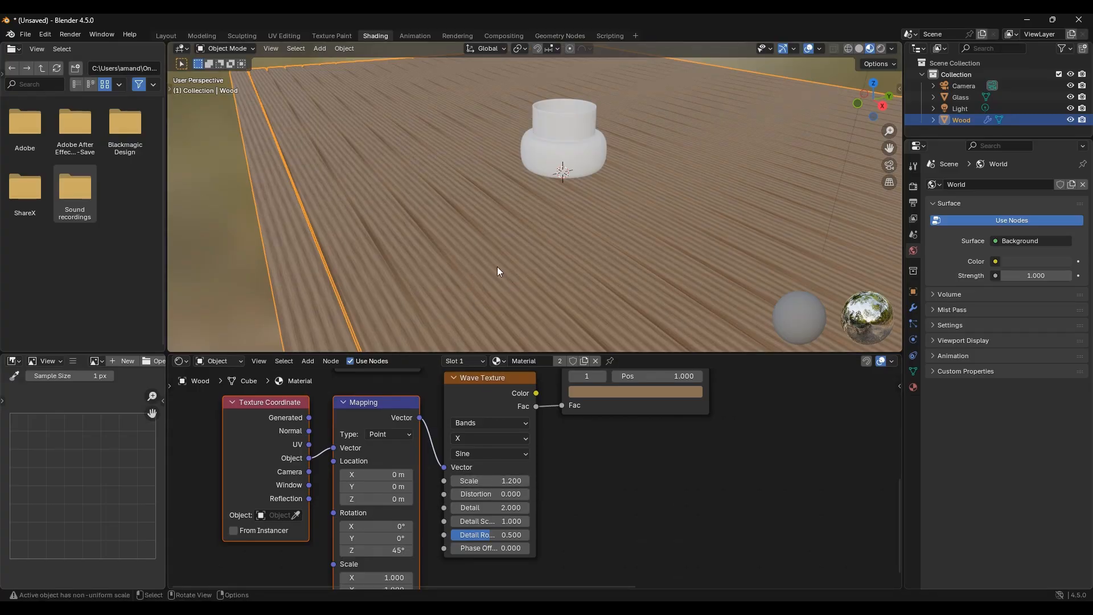
scroll(481, 195, "up", 4)
middle_click_drag(479, 201, 460, 231)
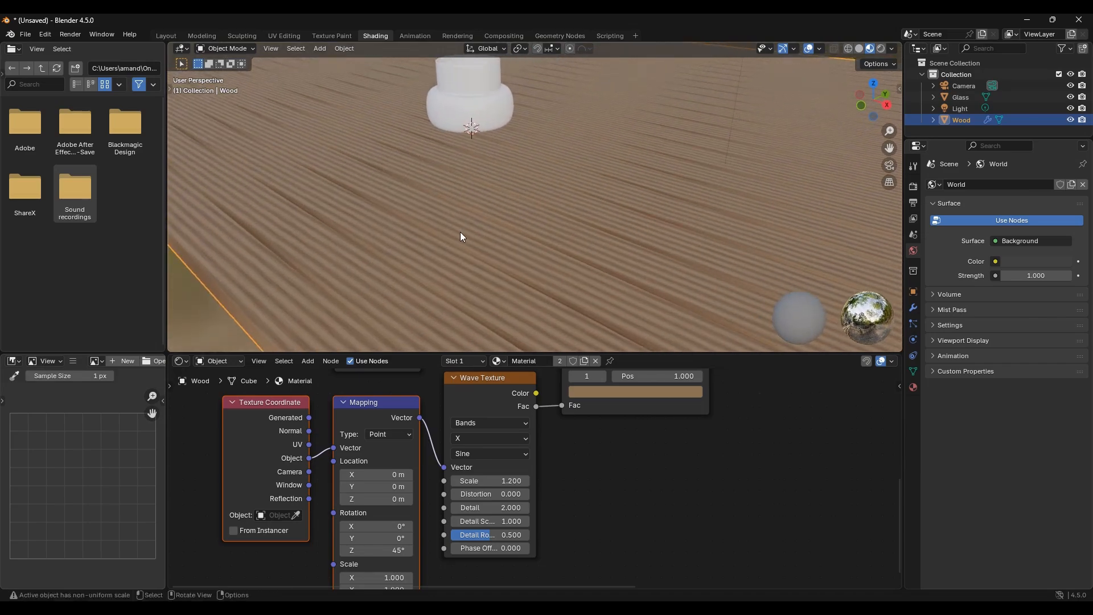
left_click_drag(466, 495, 515, 495)
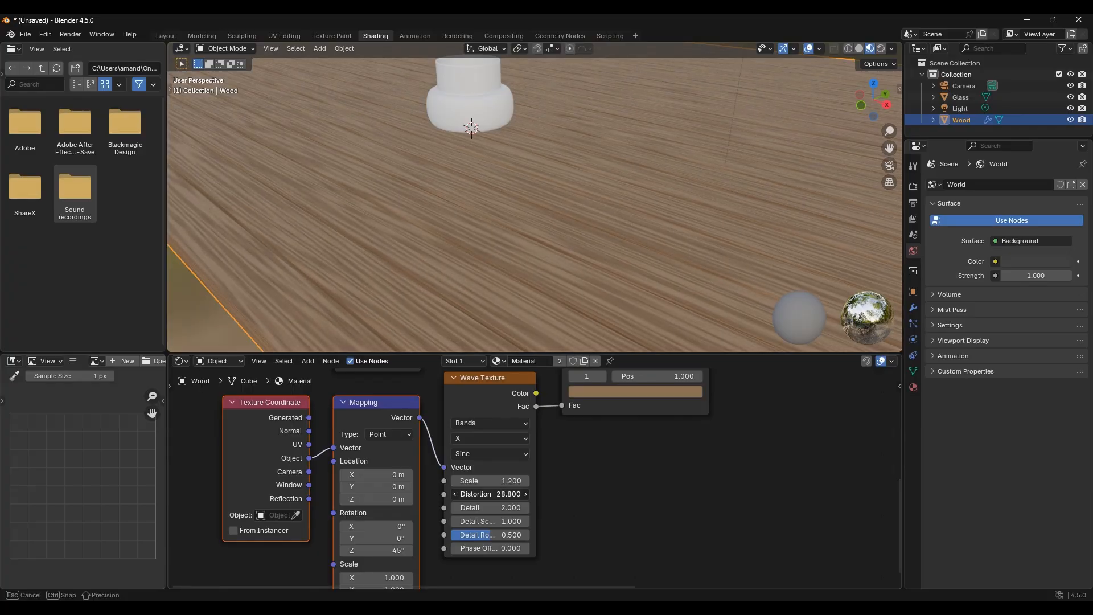
left_click_drag(516, 495, 520, 495)
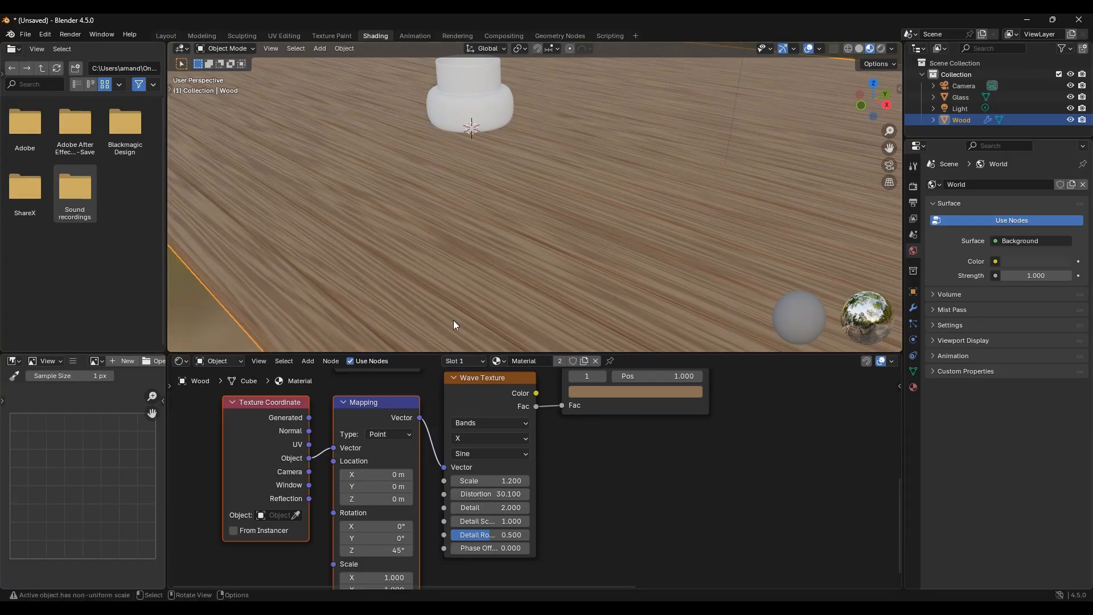
scroll(453, 320, "down", 2)
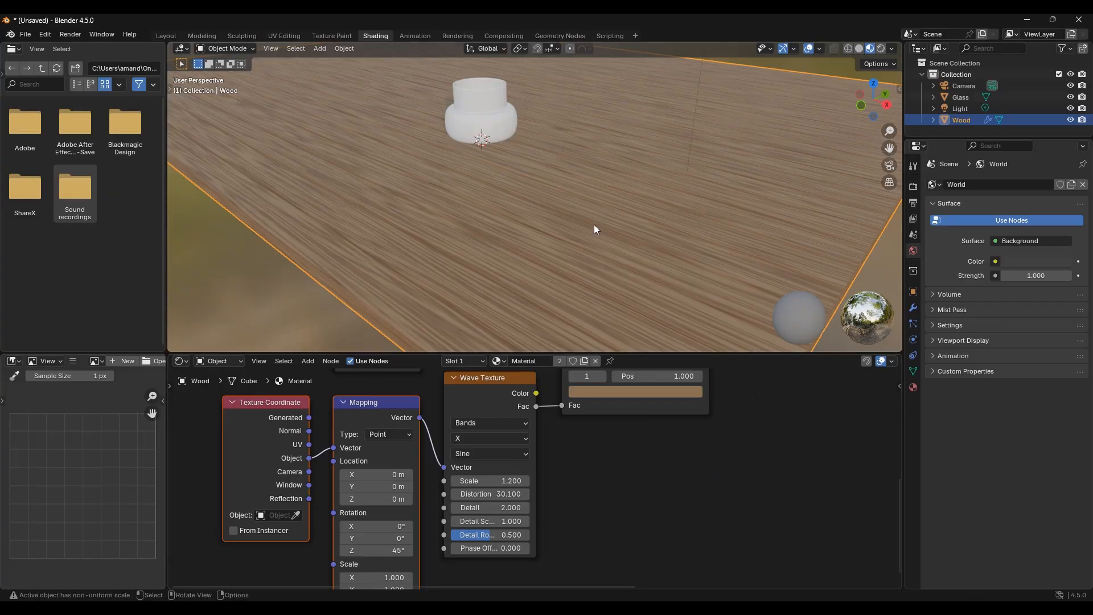
middle_click_drag(593, 226, 618, 240)
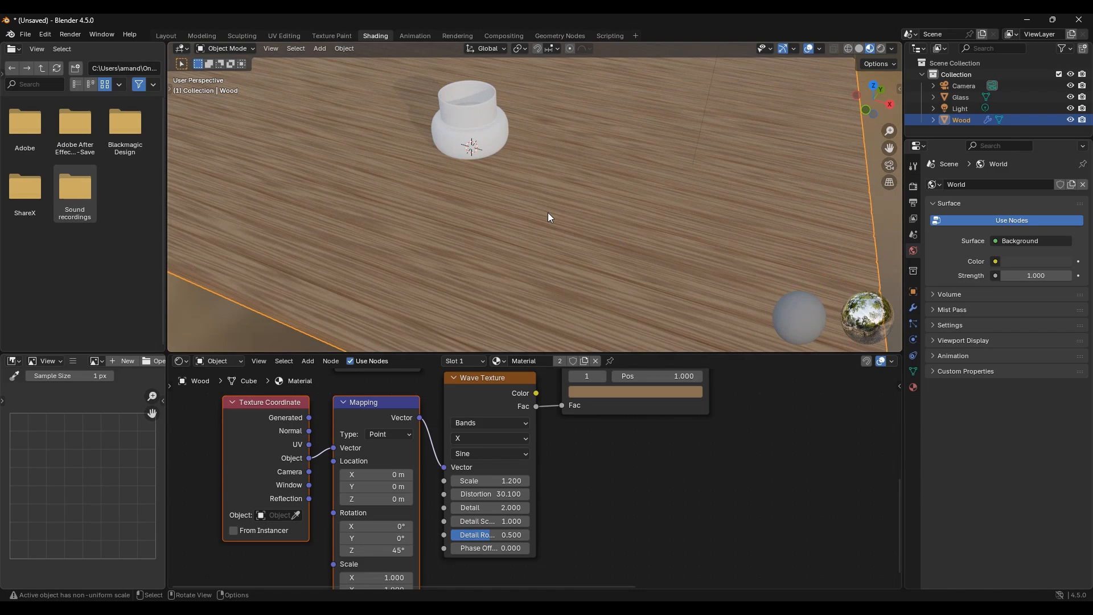
Switch to the camera view and set the render engine to Cycles with GPU Compute as the device.
key("KP_0")
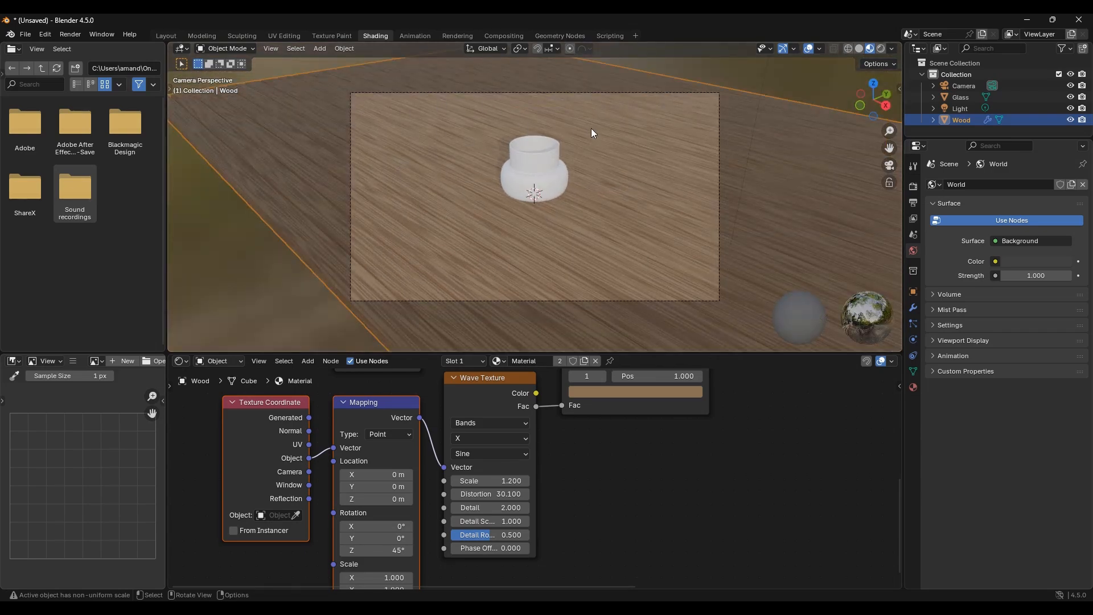
left_click(912, 183)
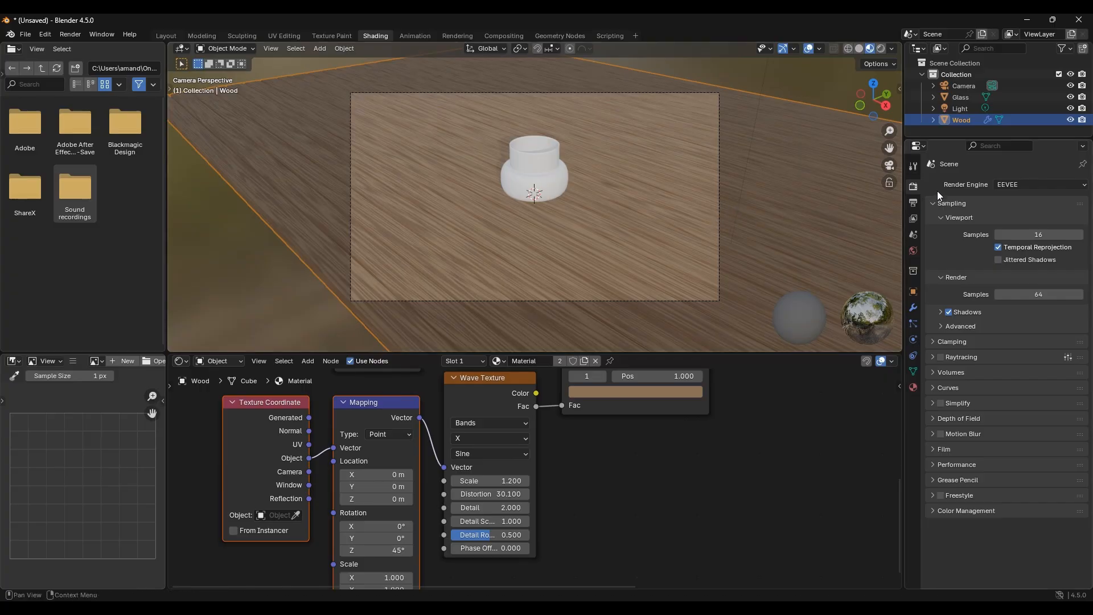
left_click(1040, 185)
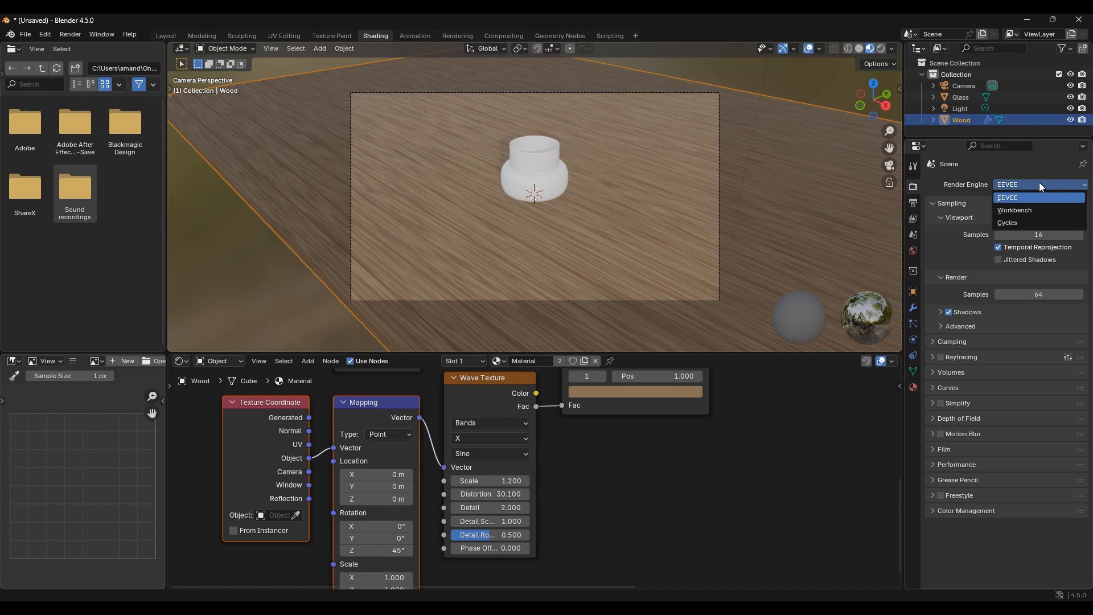
left_click(1027, 222)
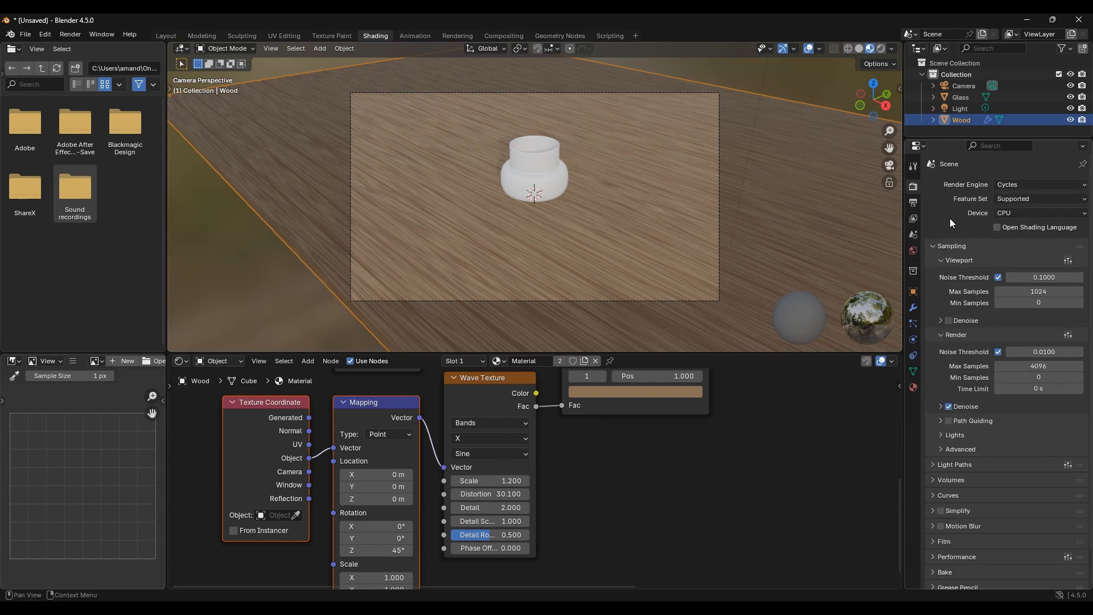
left_click(1050, 213)
left_click(1024, 238)
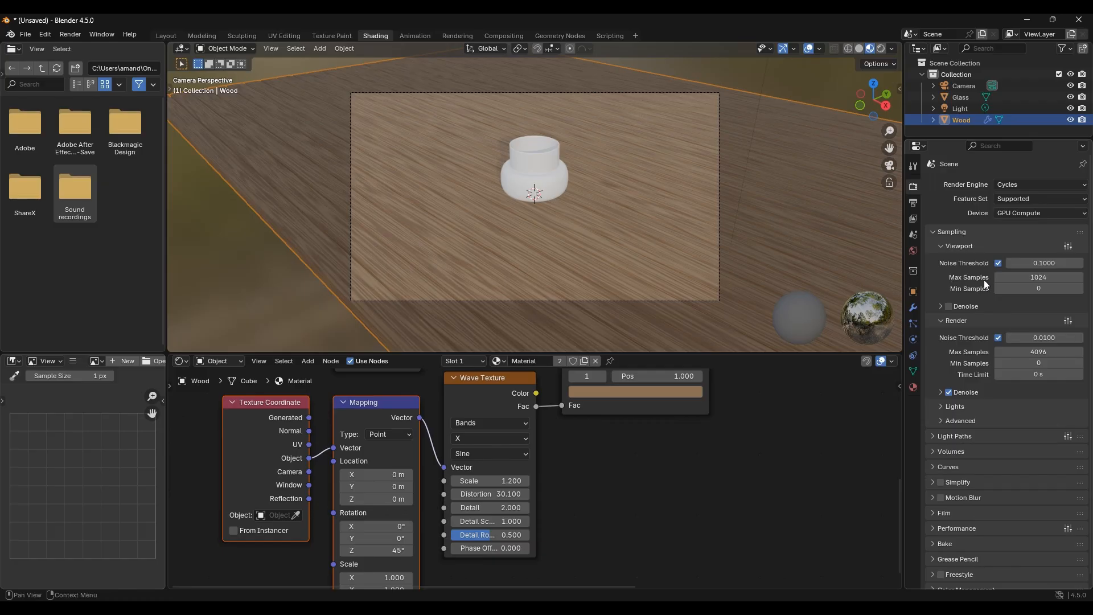
Set the Cycles Max Samples to 5 for the viewport and 300 for the render.
left_click(1017, 277)
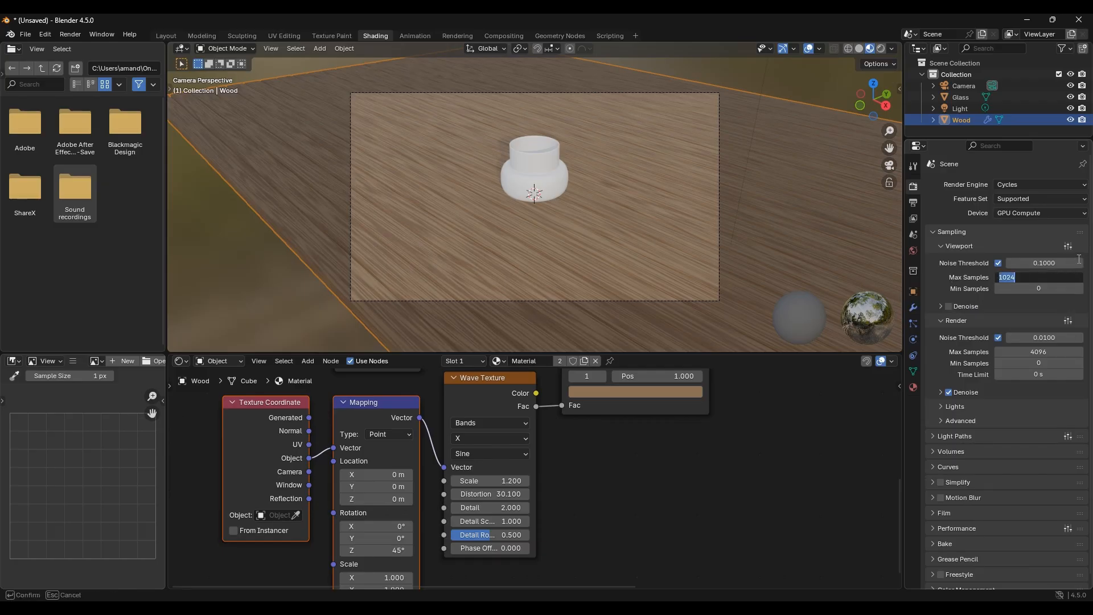
type("5")
key("Return")
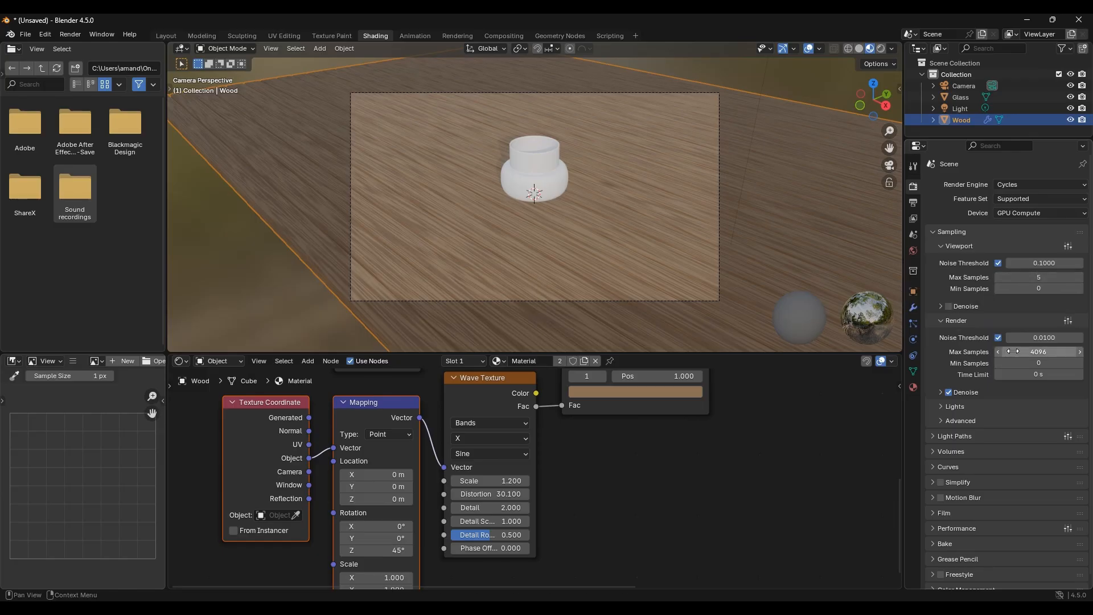
left_click(1033, 351)
type("3")
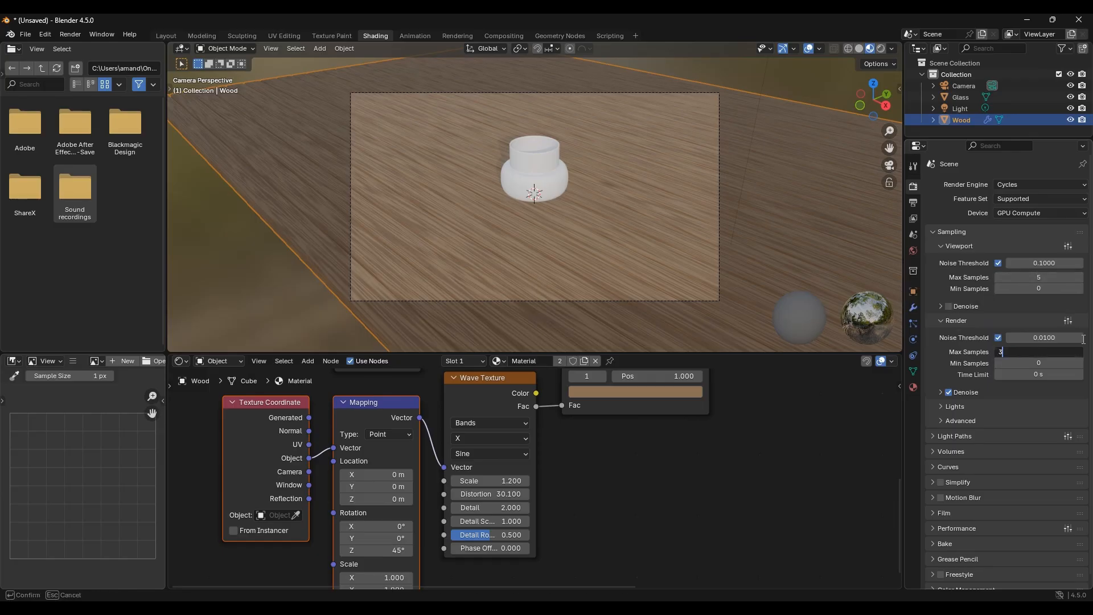
type("00")
key("Return")
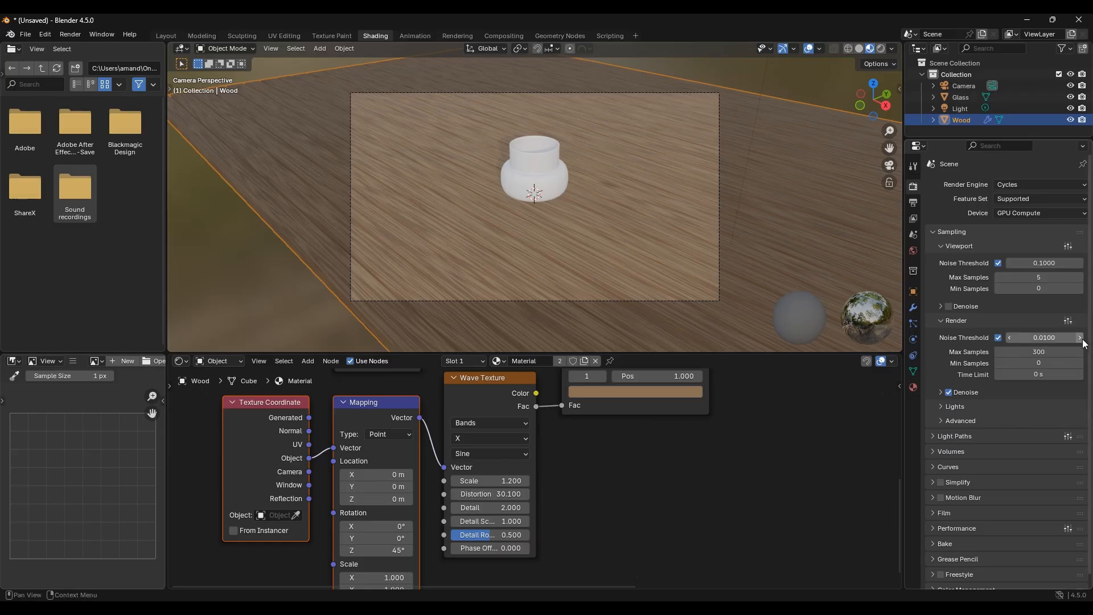
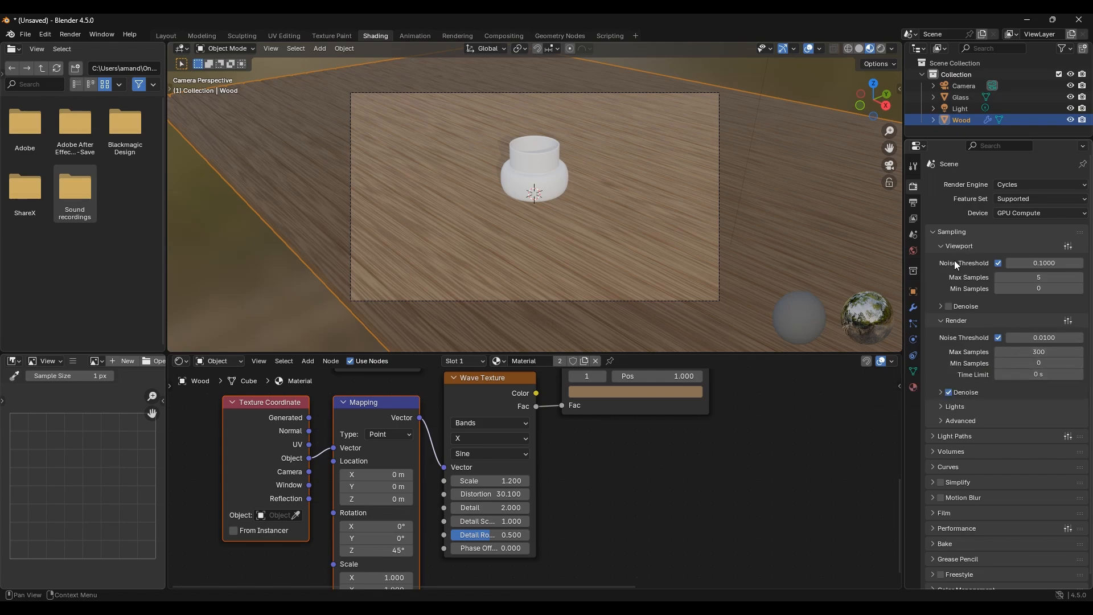
Enable viewport denoising and set its Prefilter to Accurate.
left_click(948, 306)
left_click(941, 307)
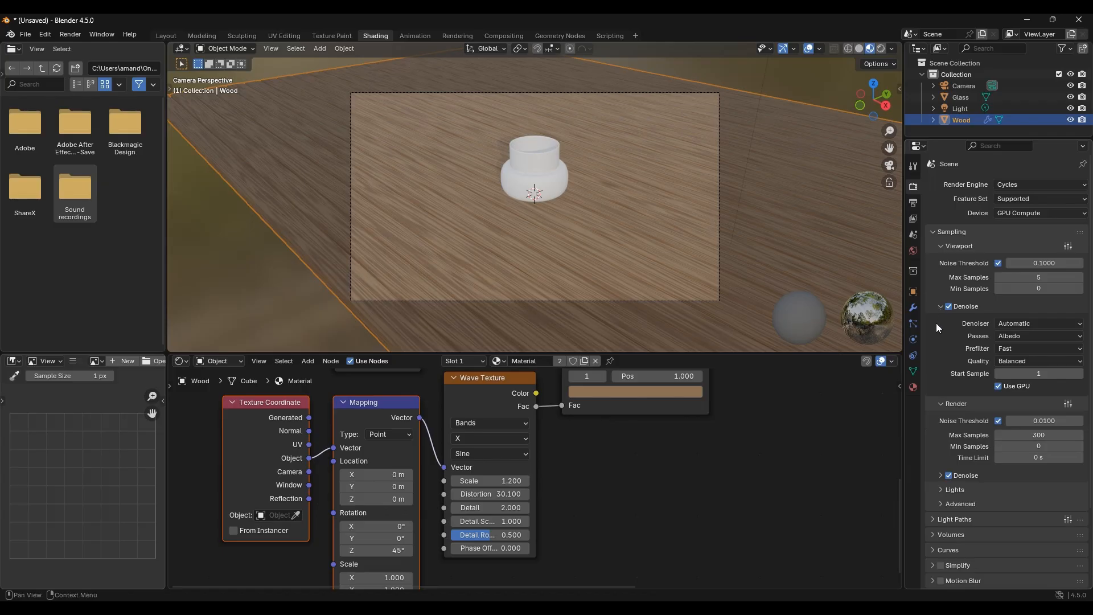
left_click(1034, 349)
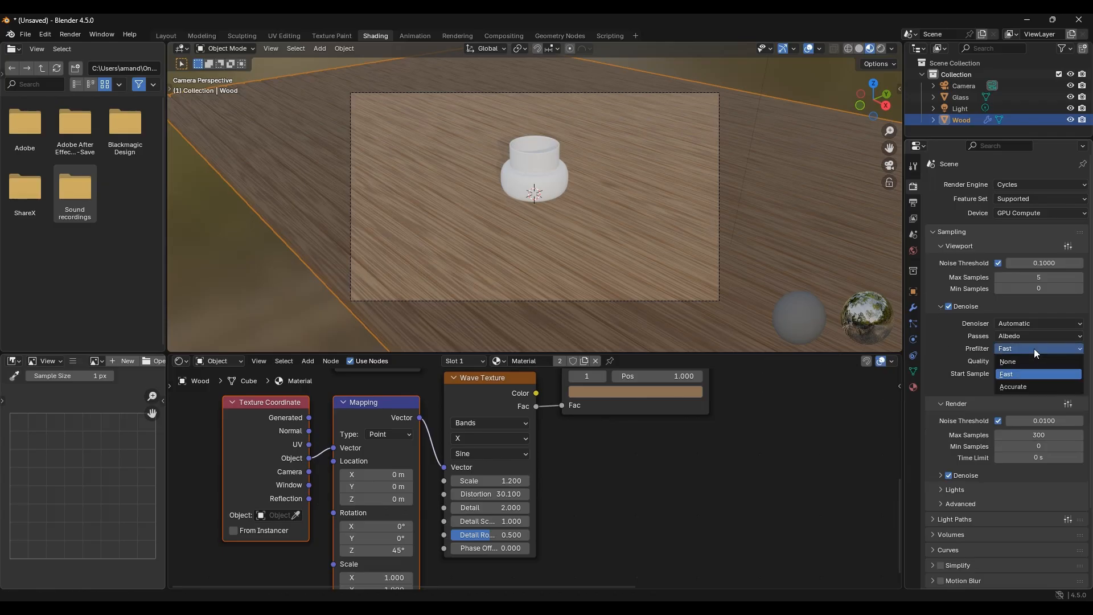
left_click(1034, 385)
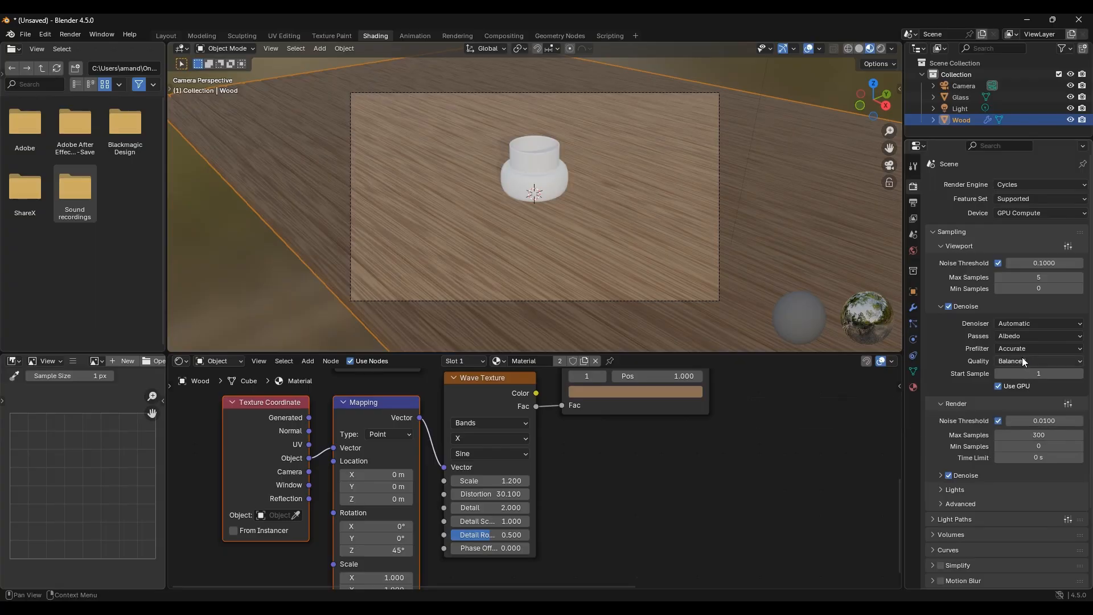
Set the viewport denoising Quality to High and check the render denoising settings.
left_click(1051, 362)
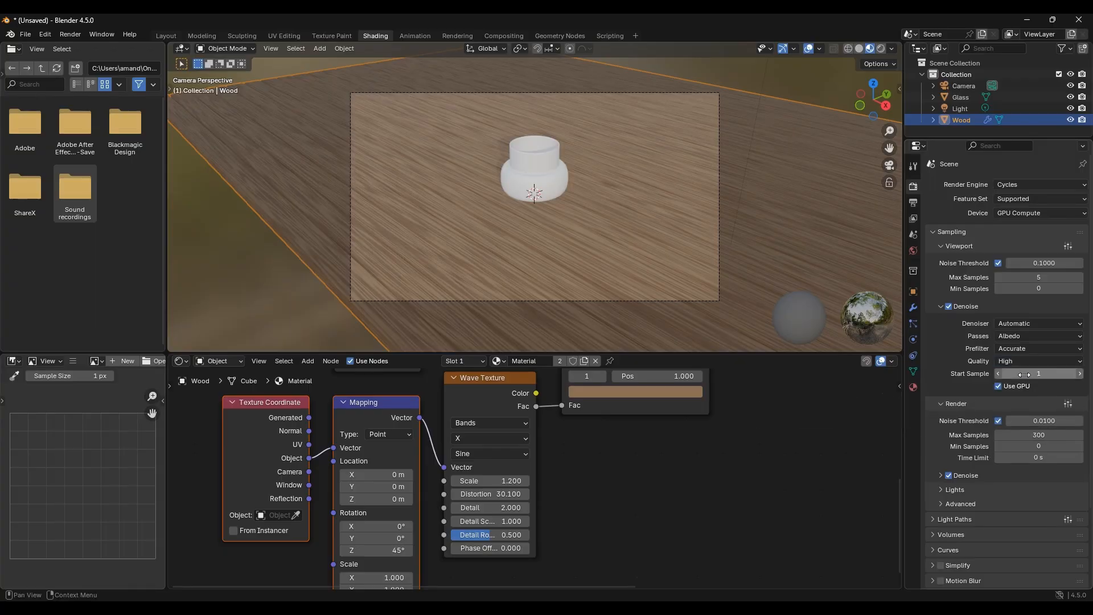
left_click(941, 306)
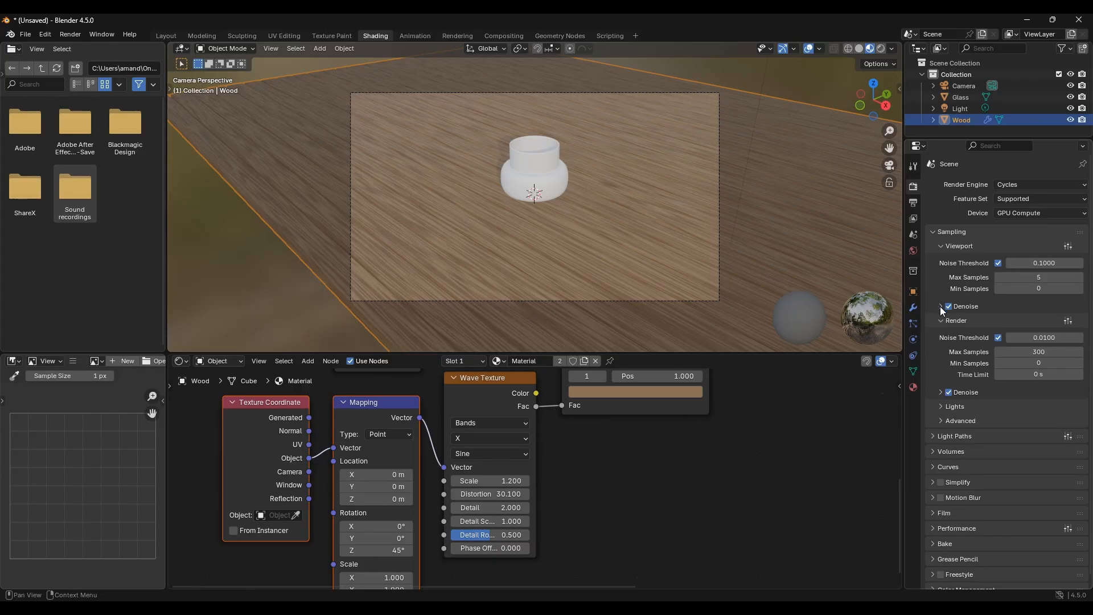
left_click(943, 393)
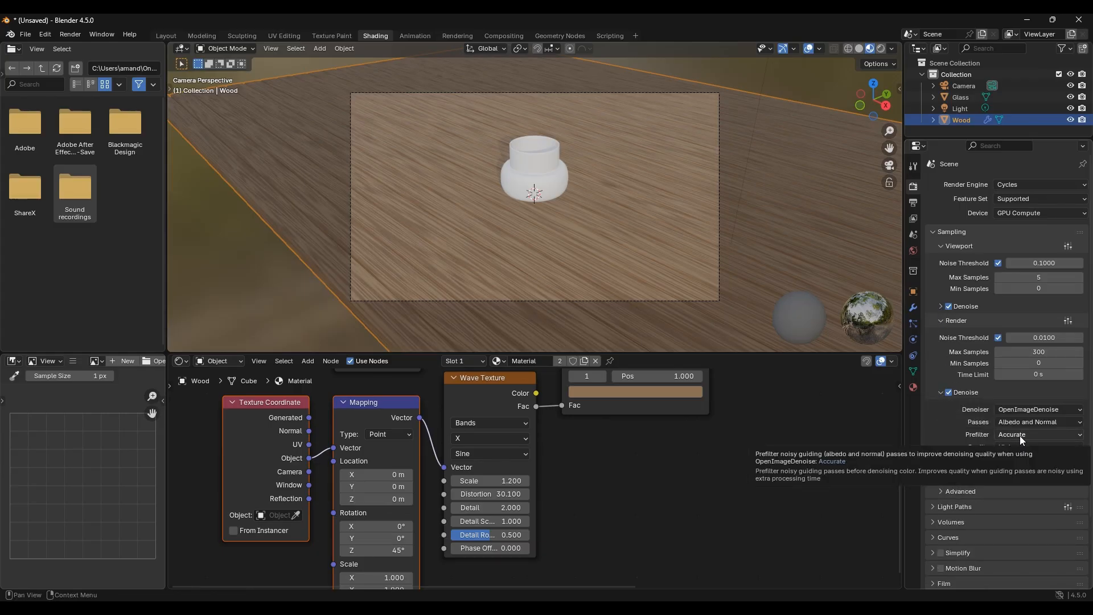
left_click(943, 393)
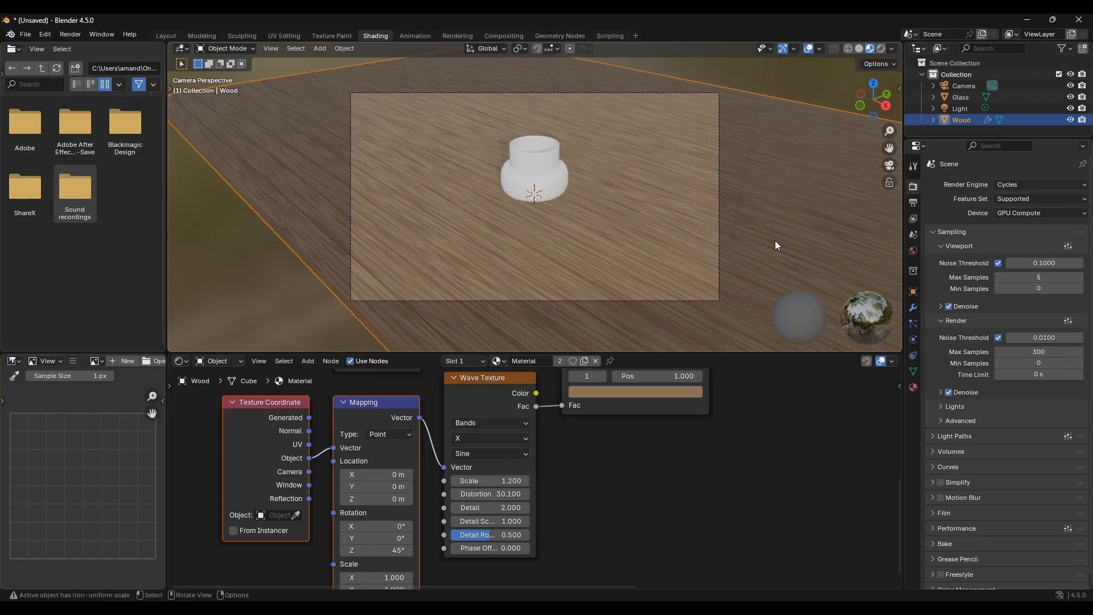
Switch the viewport to Rendered shading and bring the wood material's whole node tree into view.
key("z")
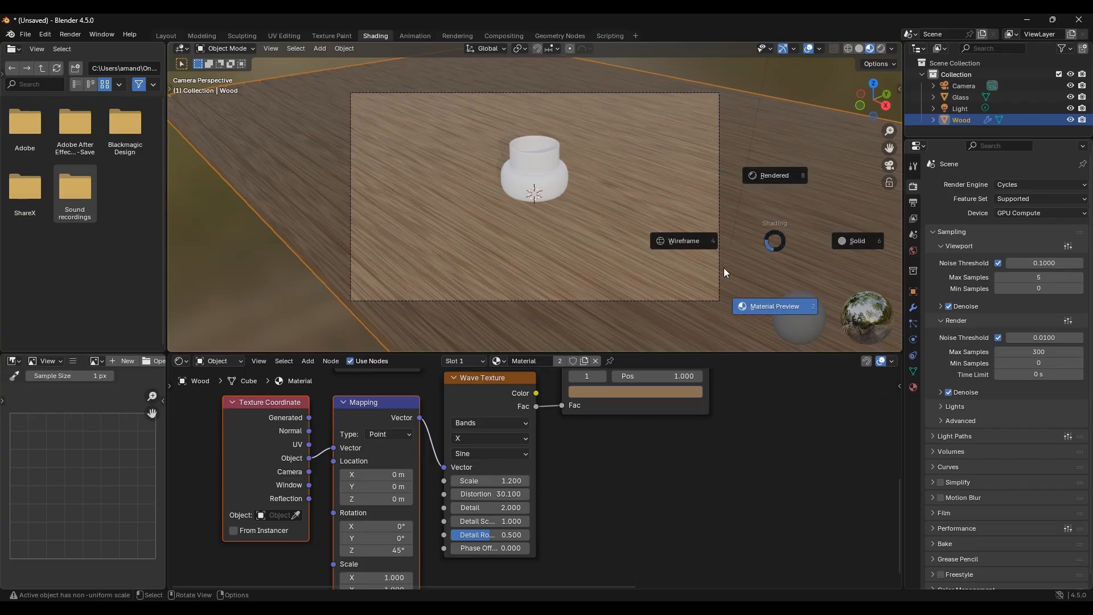
left_click(778, 179)
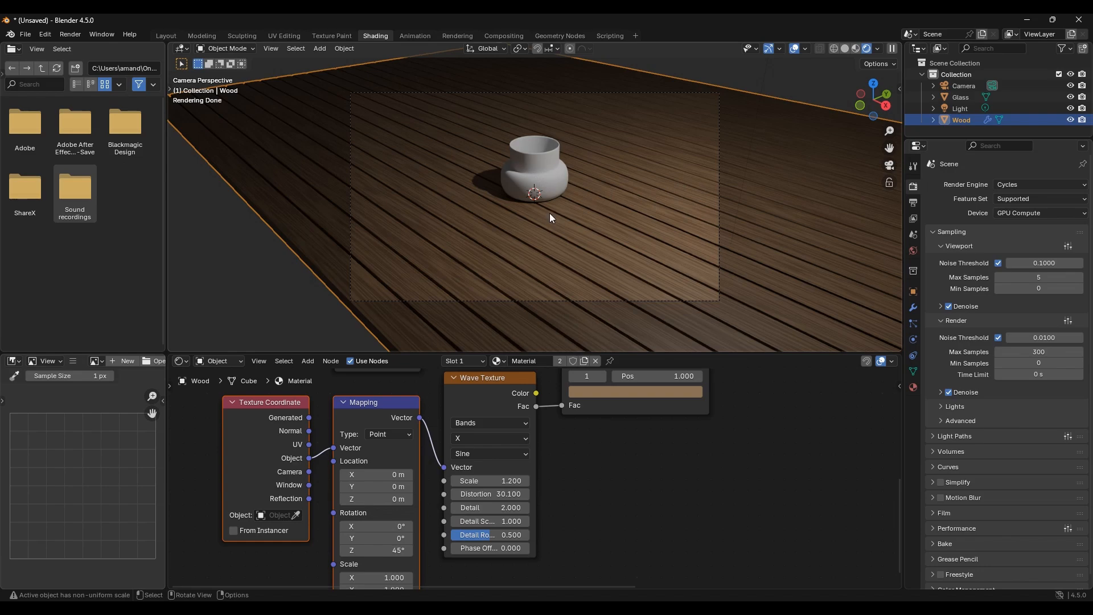
scroll(675, 446, "down", 3)
middle_click_drag(675, 448, 576, 516)
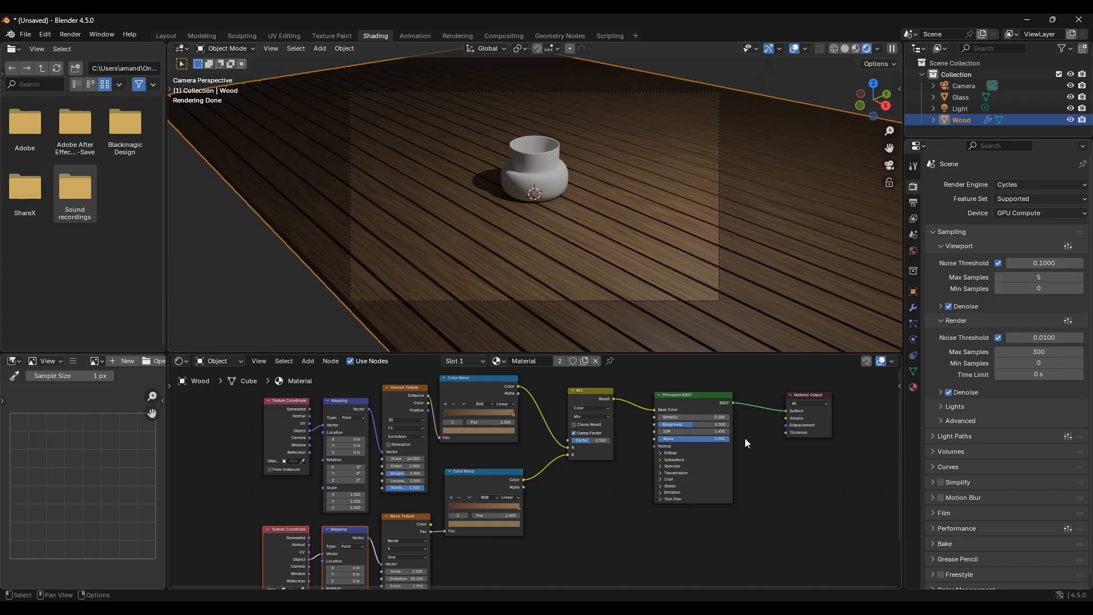
Select the glass vessel, compare material preview with rendered shading, and create a new material for the vessel.
left_click(534, 176)
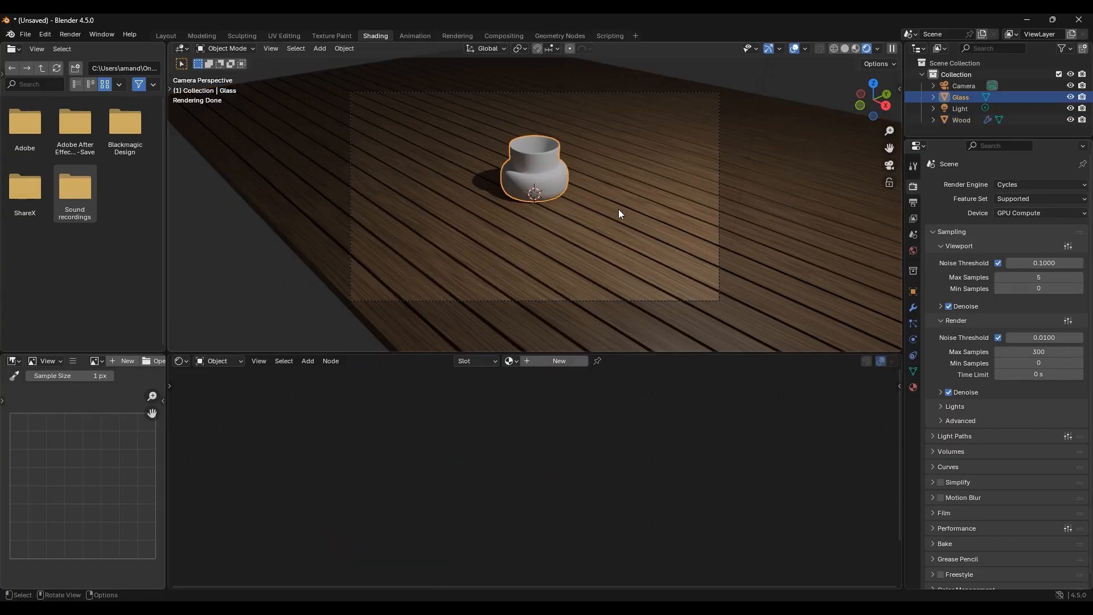
key("z")
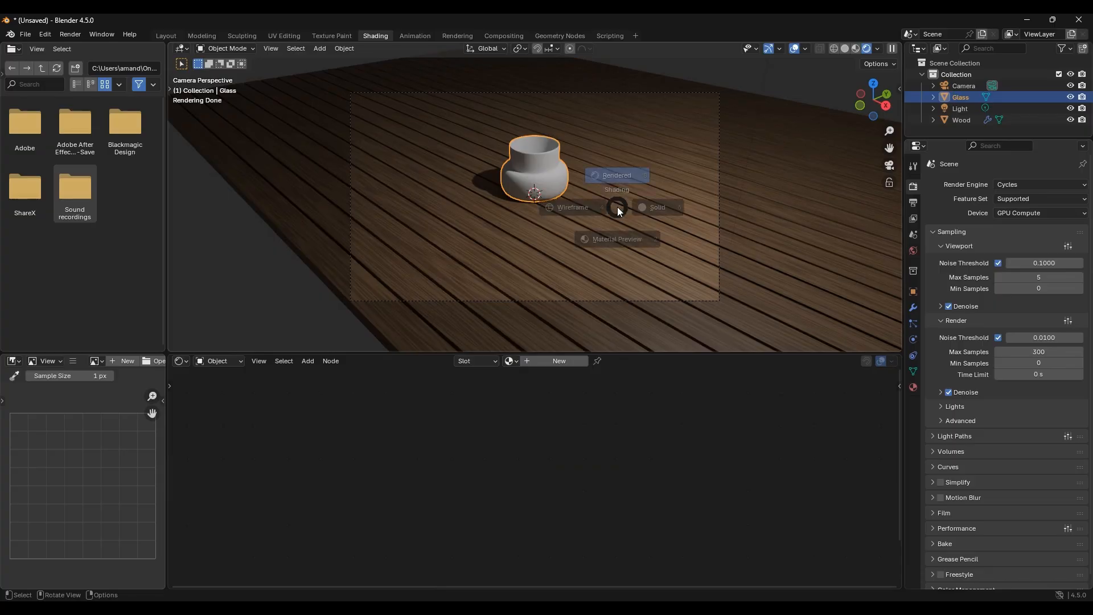
left_click(620, 270)
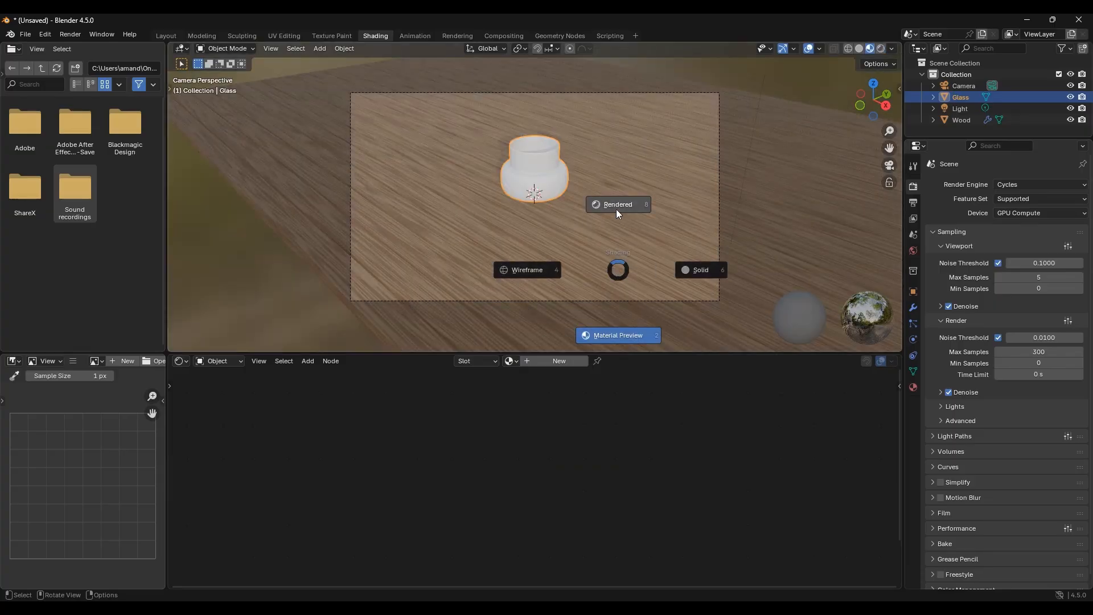
left_click(617, 209)
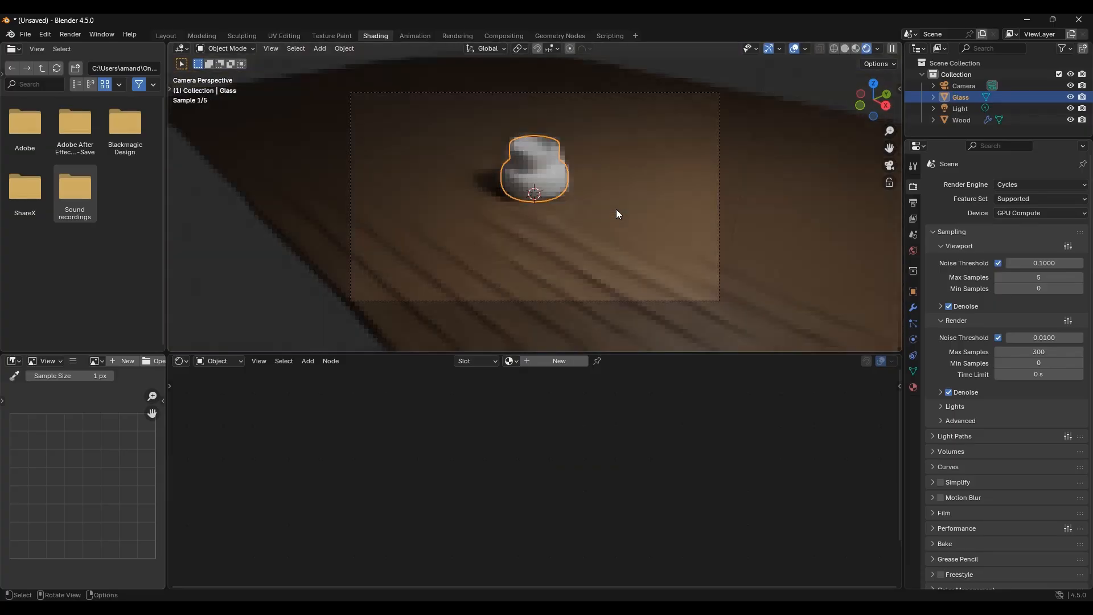
left_click(548, 360)
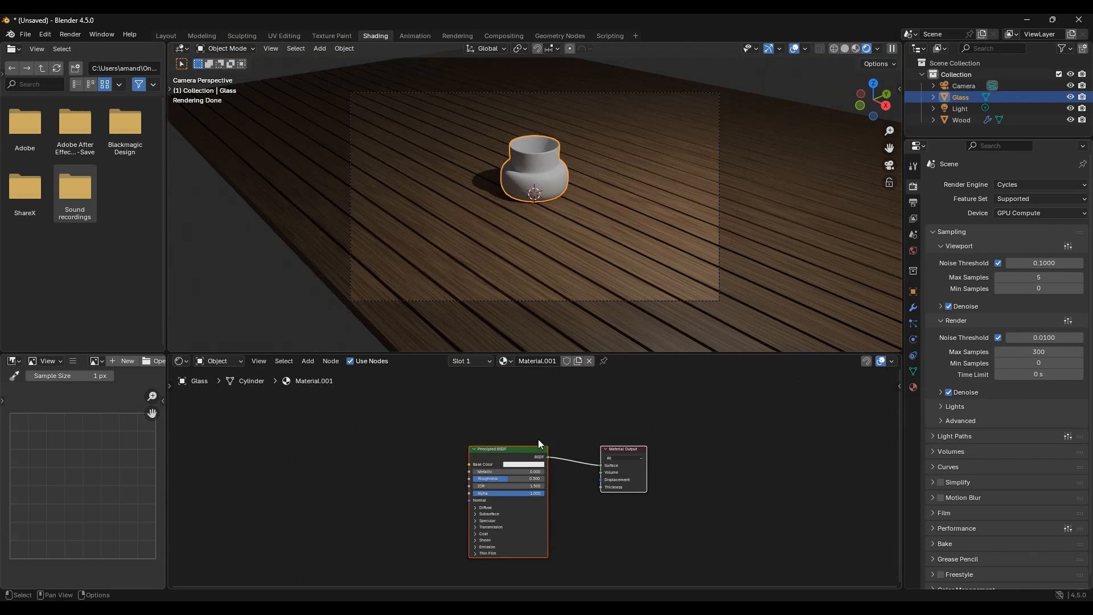
scroll(474, 456, "up", 3)
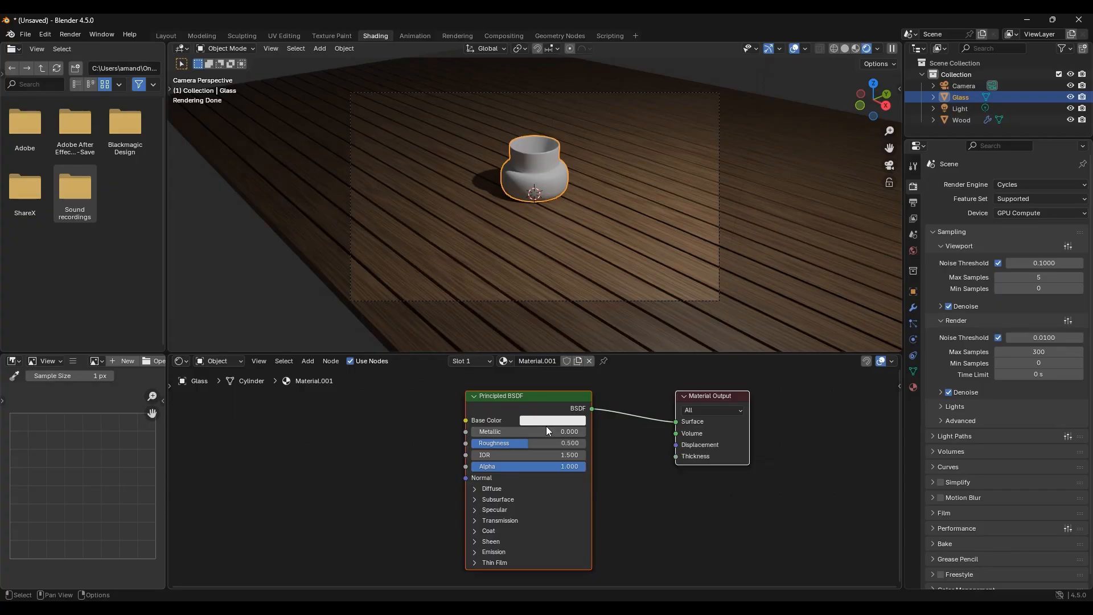
Set the vessel material's Transmission Weight to 1.0 and Roughness to 0.095, and inspect the glass up close.
left_click(475, 521)
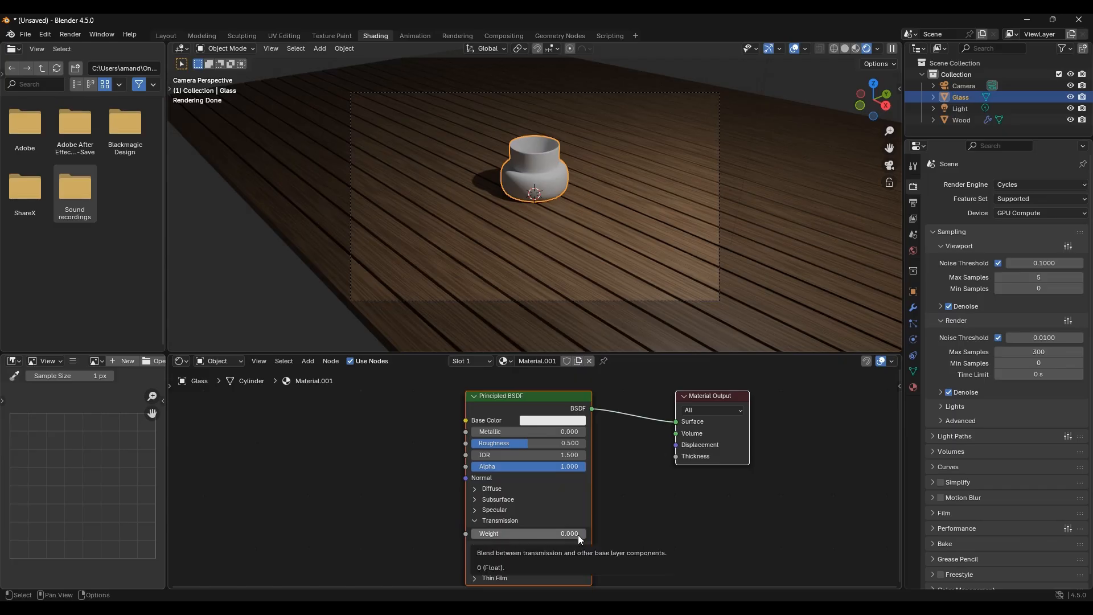
left_click_drag(479, 537, 586, 533)
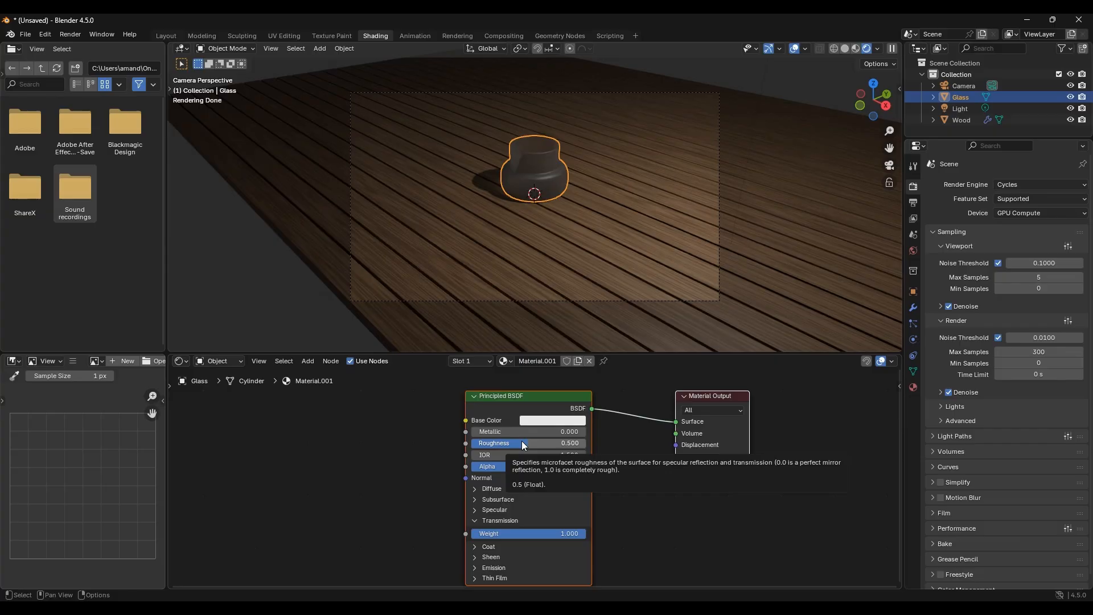
left_click_drag(525, 445, 482, 445)
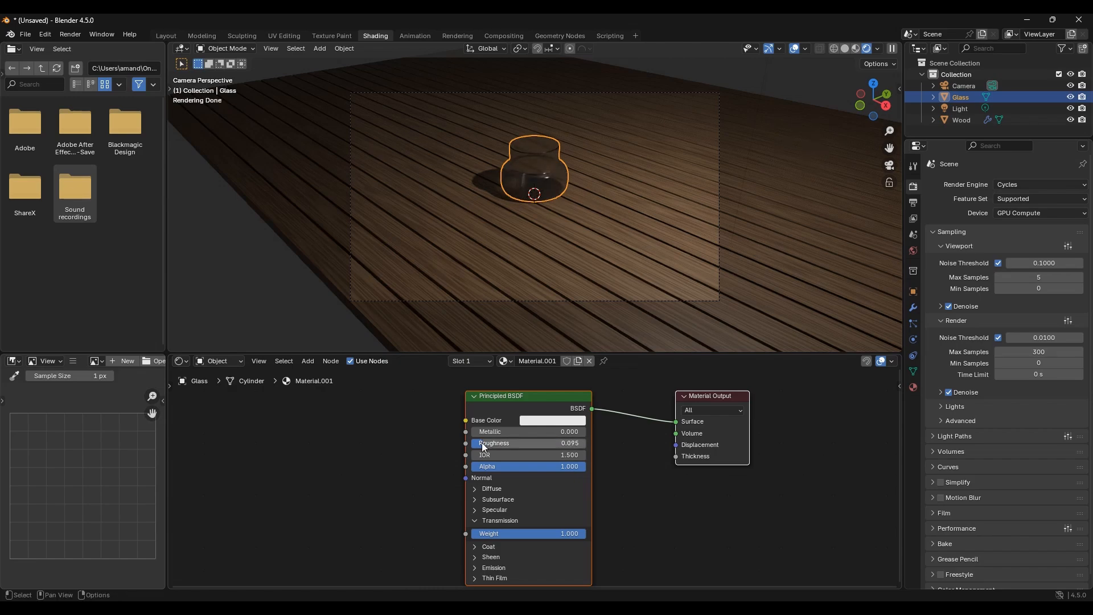
left_click(569, 241)
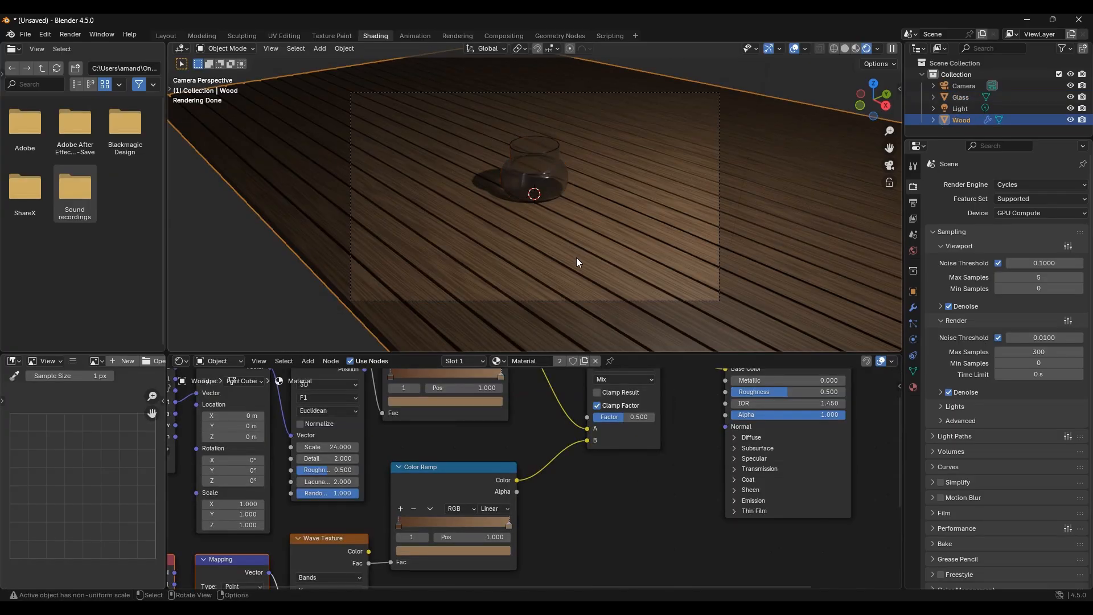
scroll(626, 220, "up", 5)
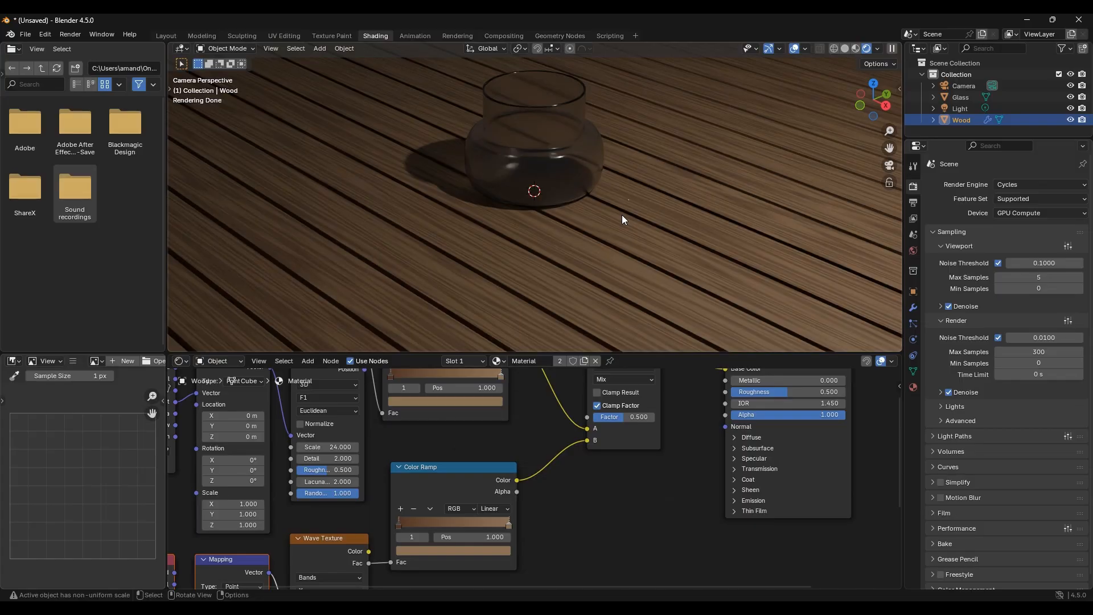
scroll(622, 216, "down", 5)
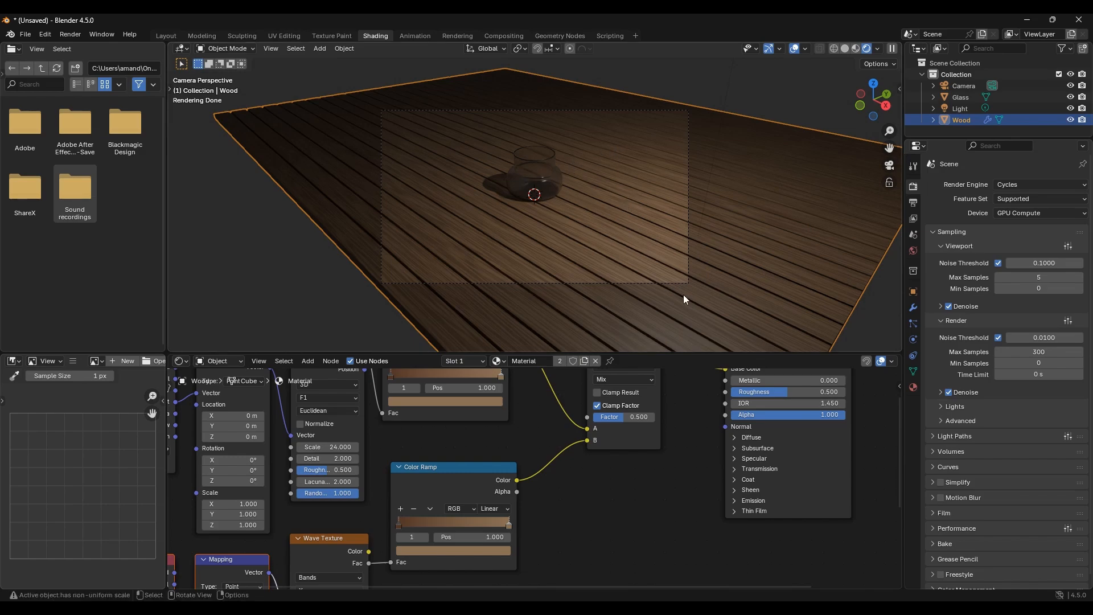
Switch to the Layout workspace and delete the Light object from the scene.
left_click(170, 35)
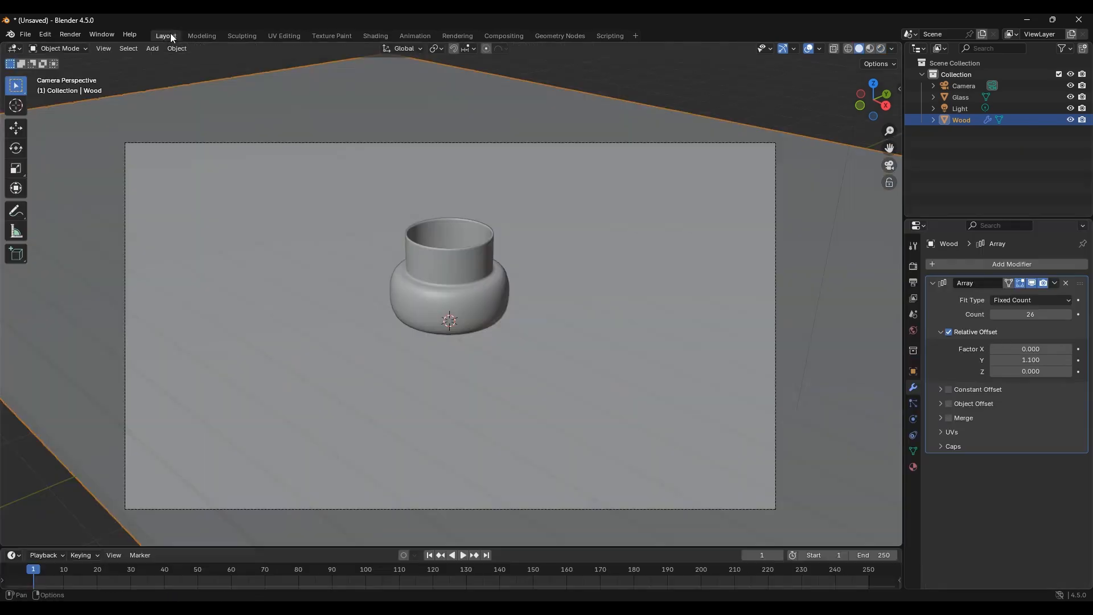
left_click(960, 108)
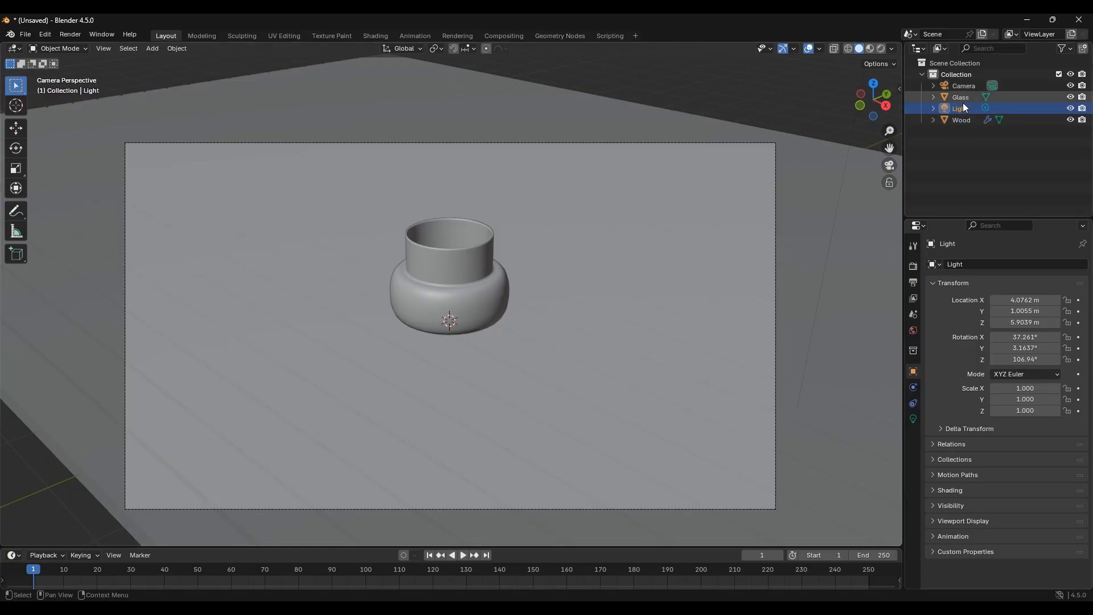
key("x")
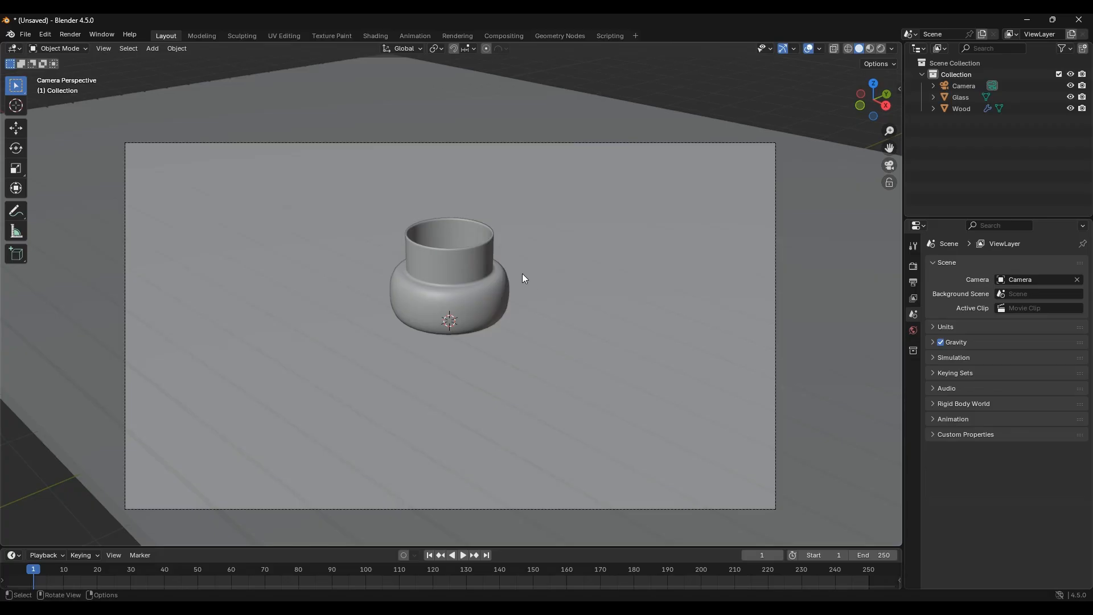
Add a plane at the vessel's base and scale it up uniformly to more than five times its size.
scroll(523, 274, "down", 1)
scroll(511, 280, "down", 1)
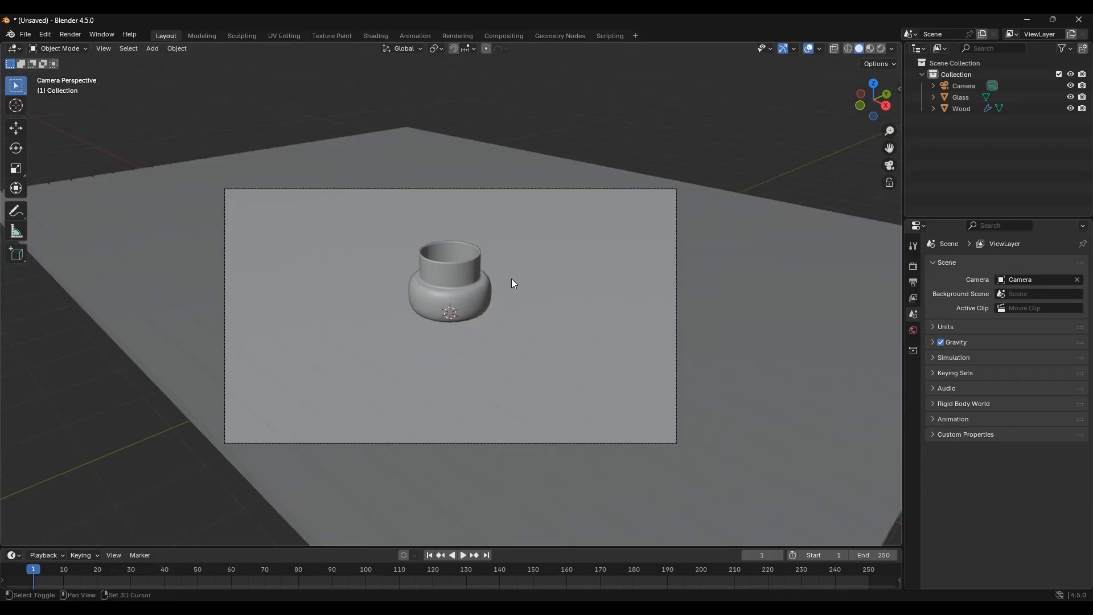
key("shift+a")
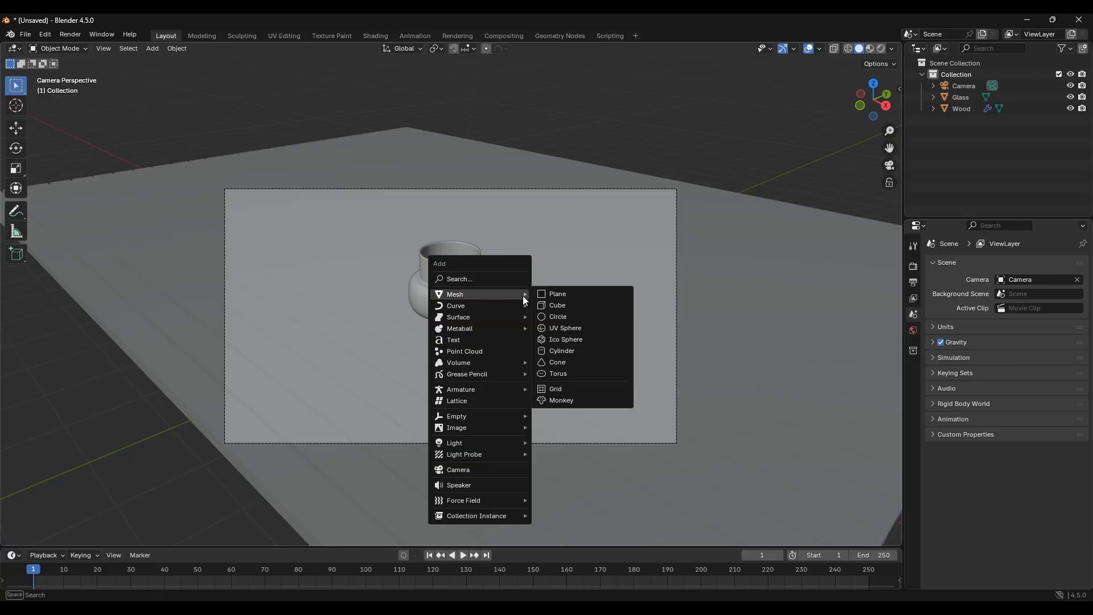
left_click(545, 295)
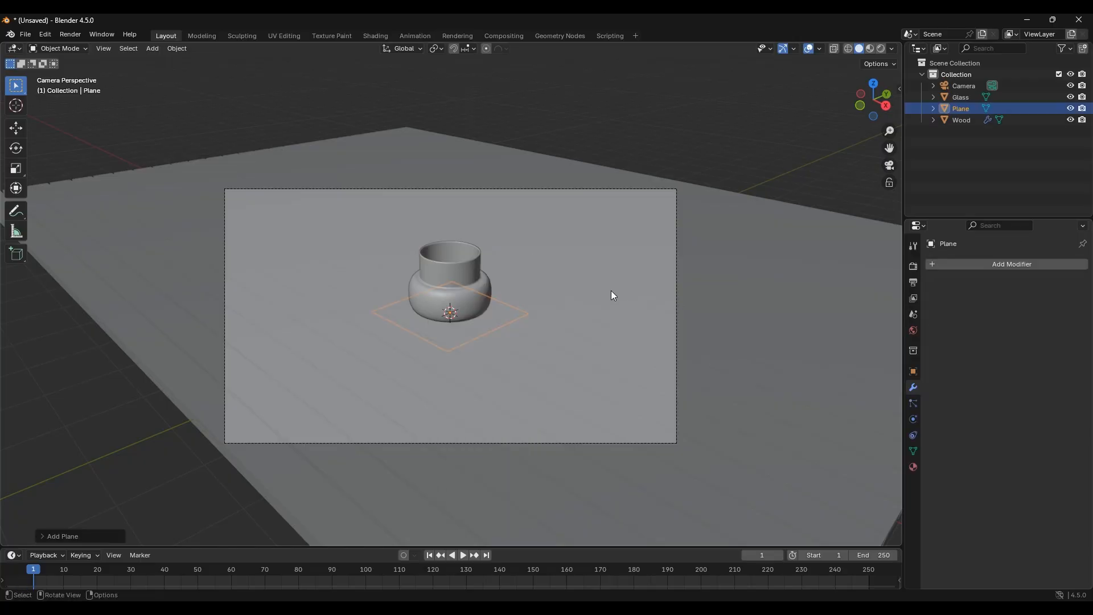
key("s")
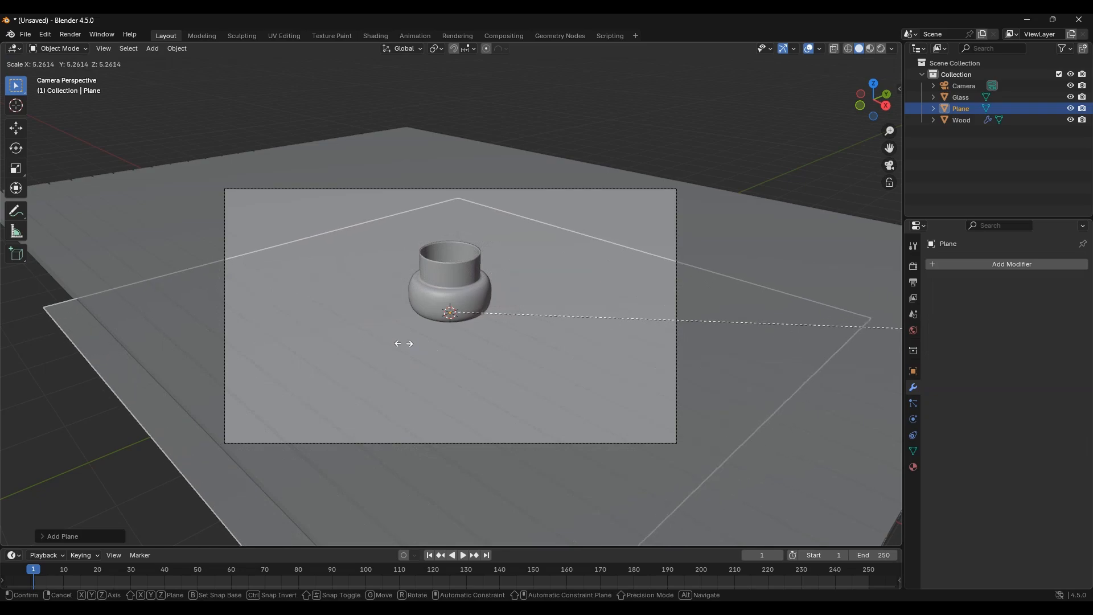
left_click(467, 352)
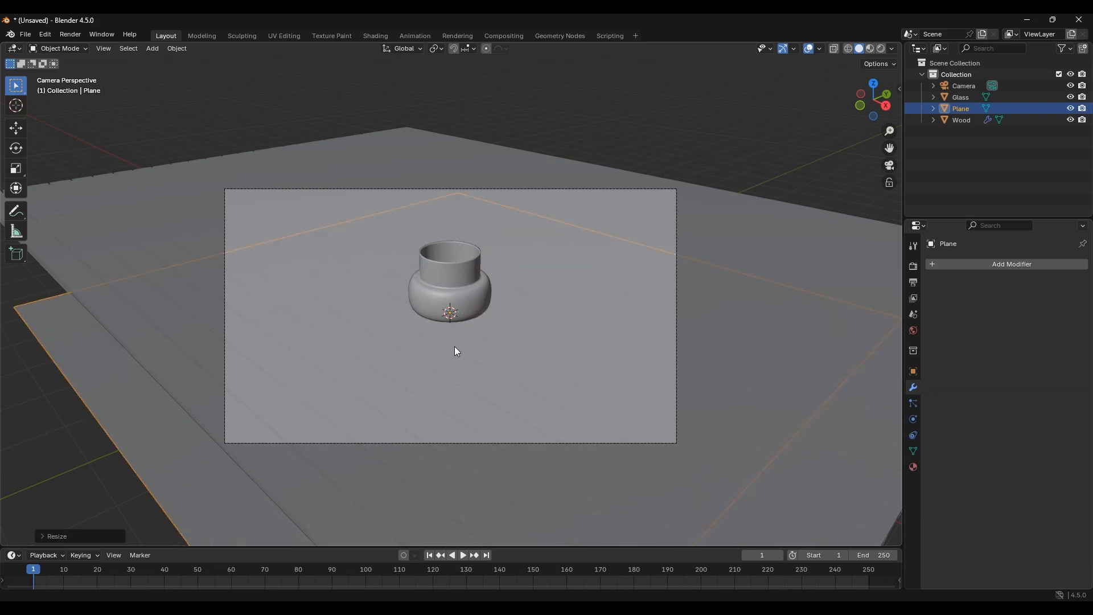
Raise the plane more than 4 m along the Z axis, above the glass vessel and floor.
key("g")
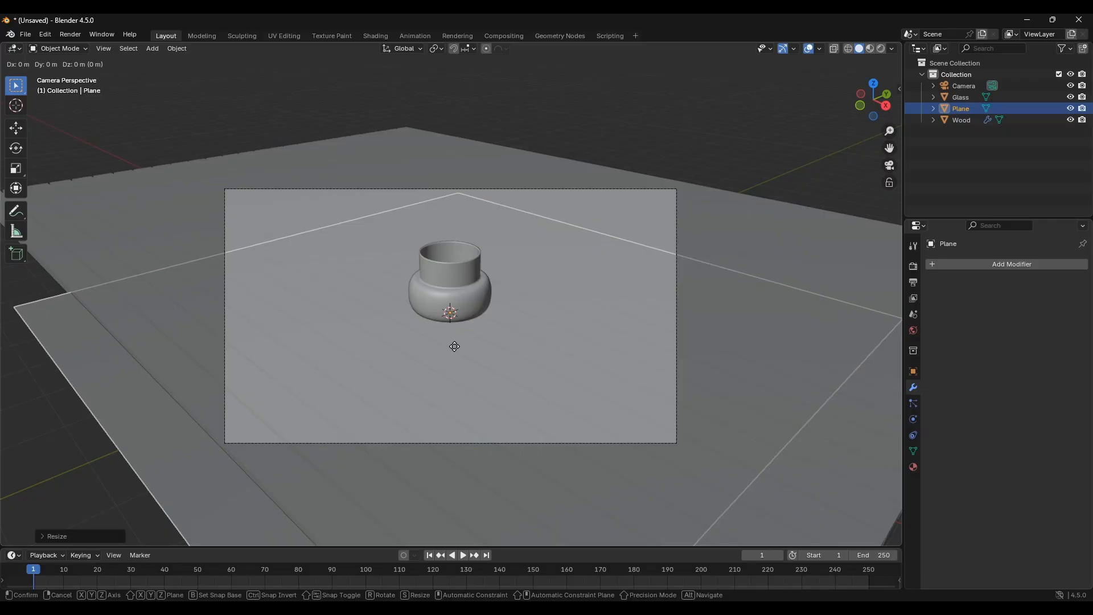
key("z")
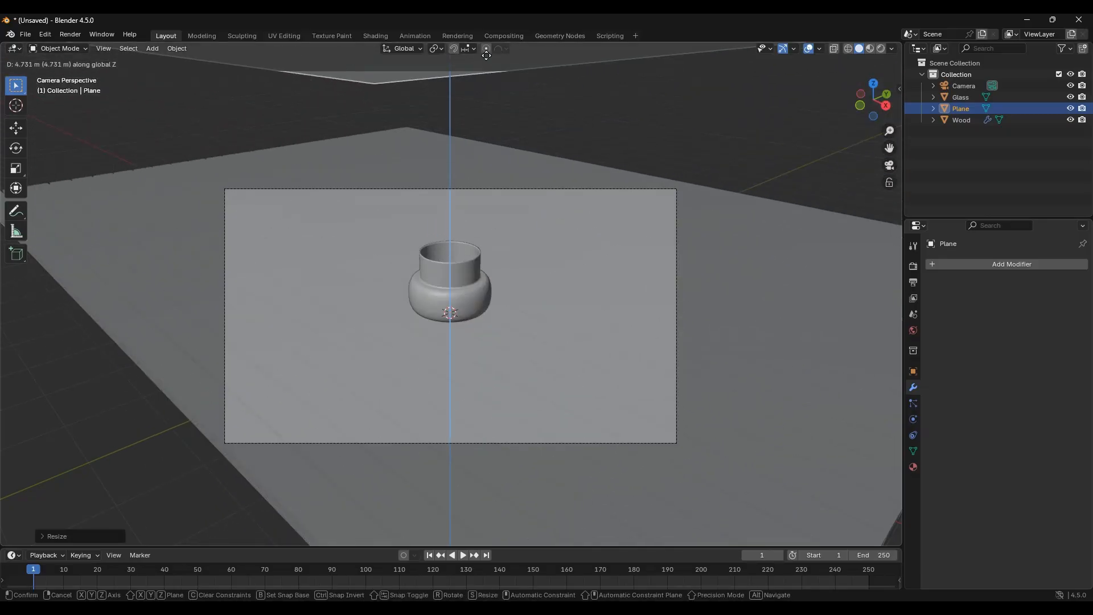
left_click(485, 70)
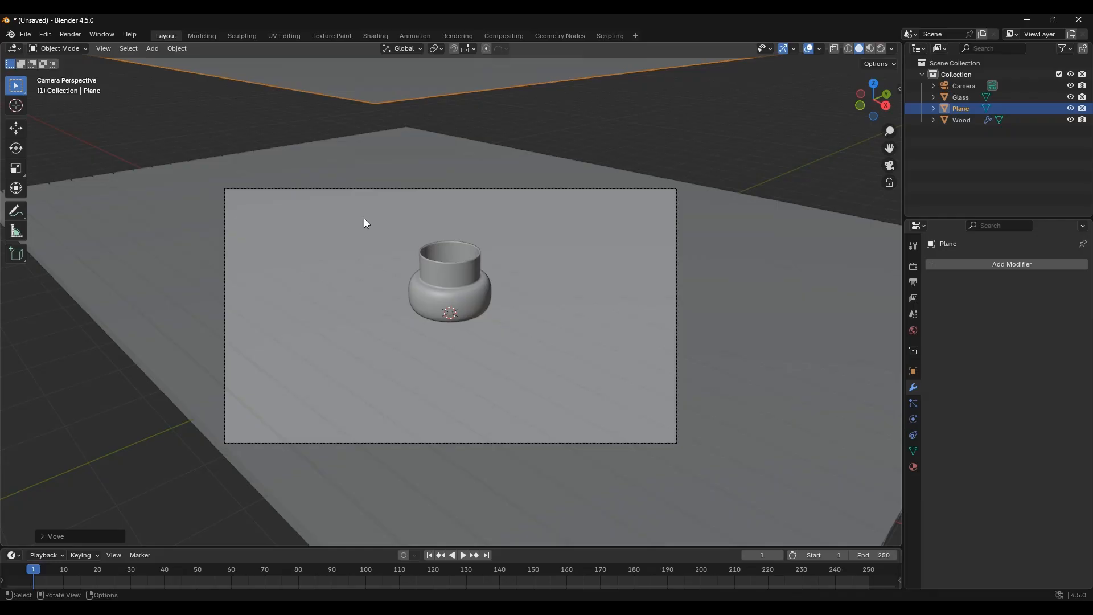
Move the overhead plane more than 2 m in the negative X direction and scale it down to about 0.7 of its size.
left_click_drag(229, 111, 428, 332)
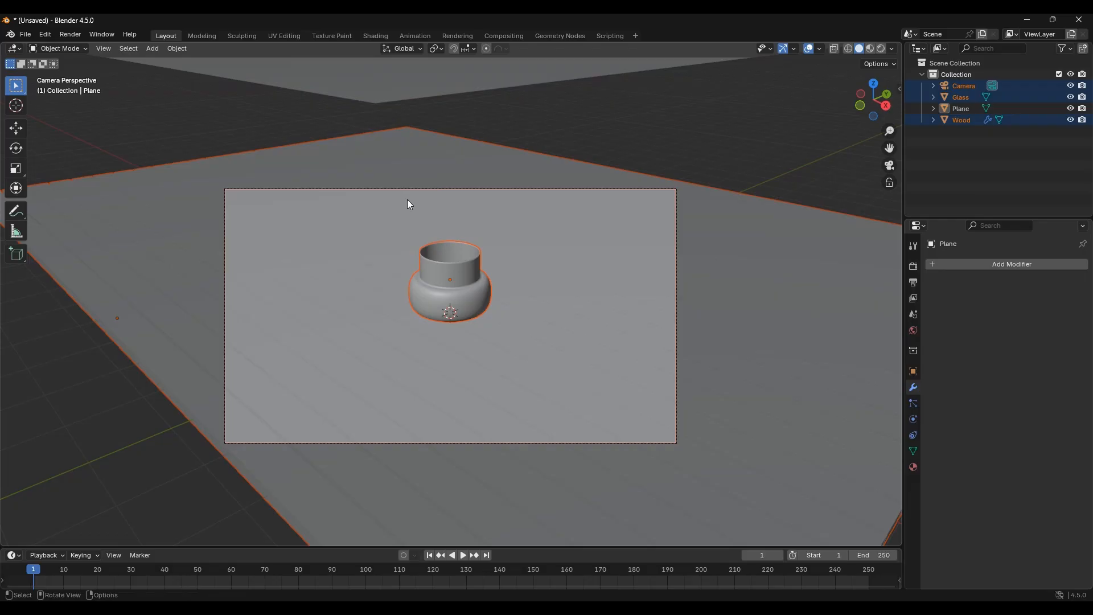
left_click(381, 89)
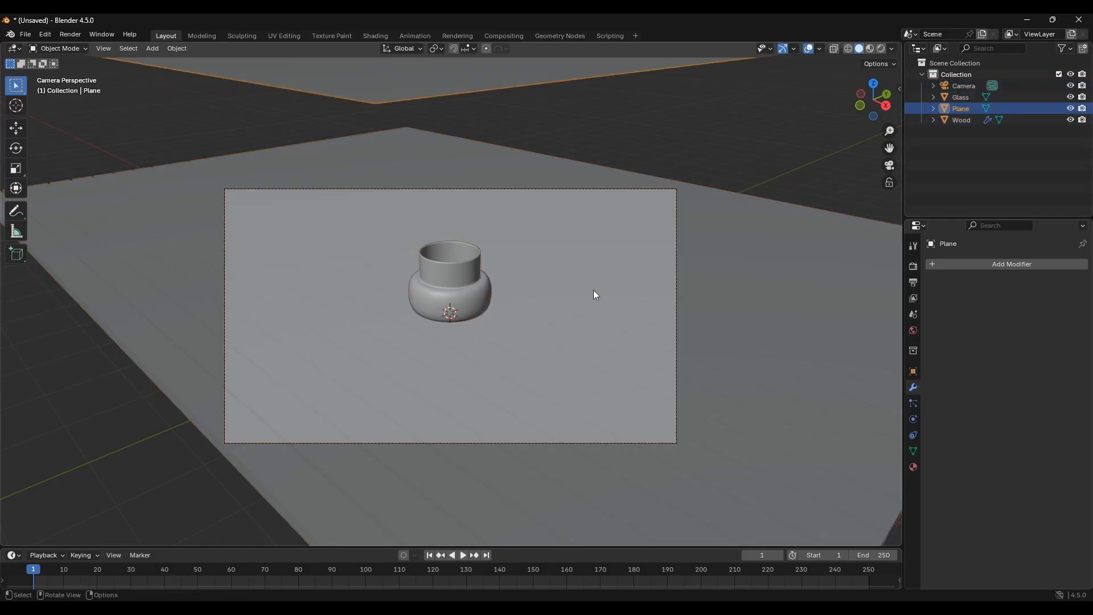
key("g")
key("x")
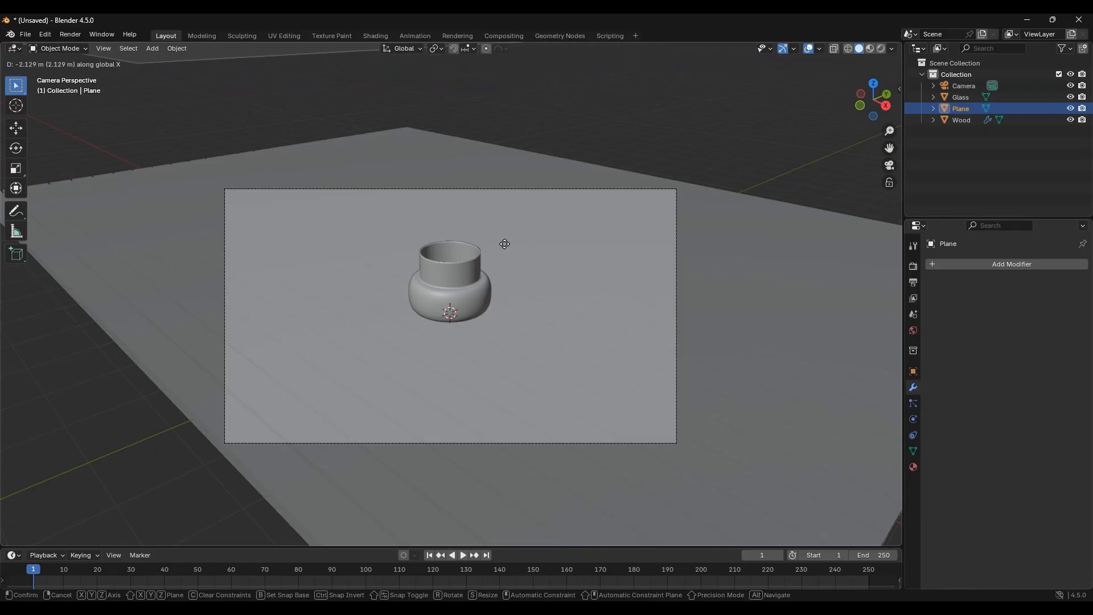
left_click(464, 222)
scroll(493, 206, "down", 3)
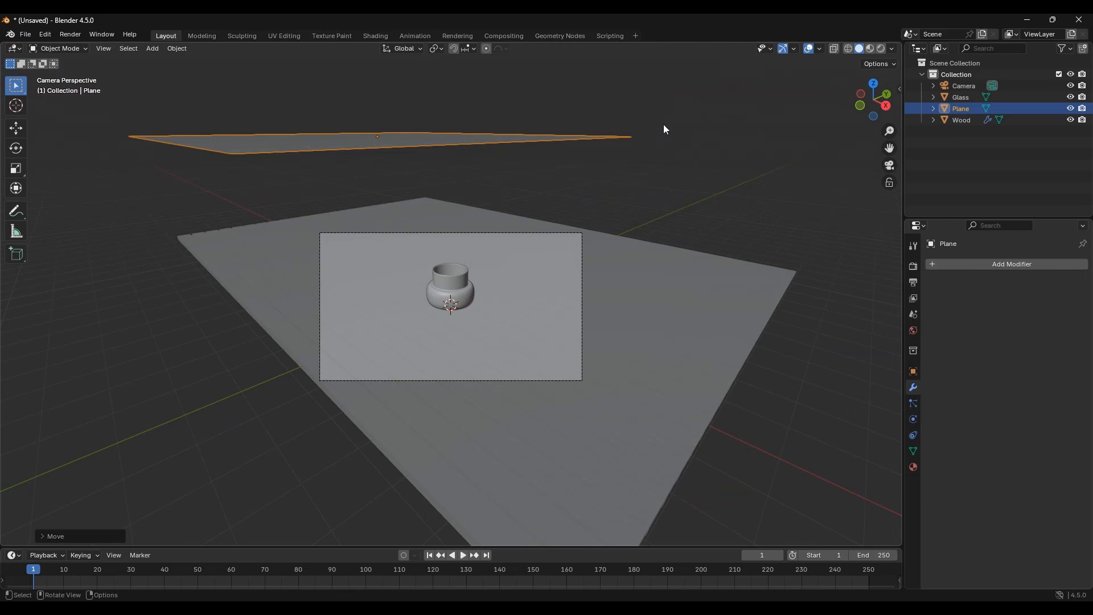
key("s")
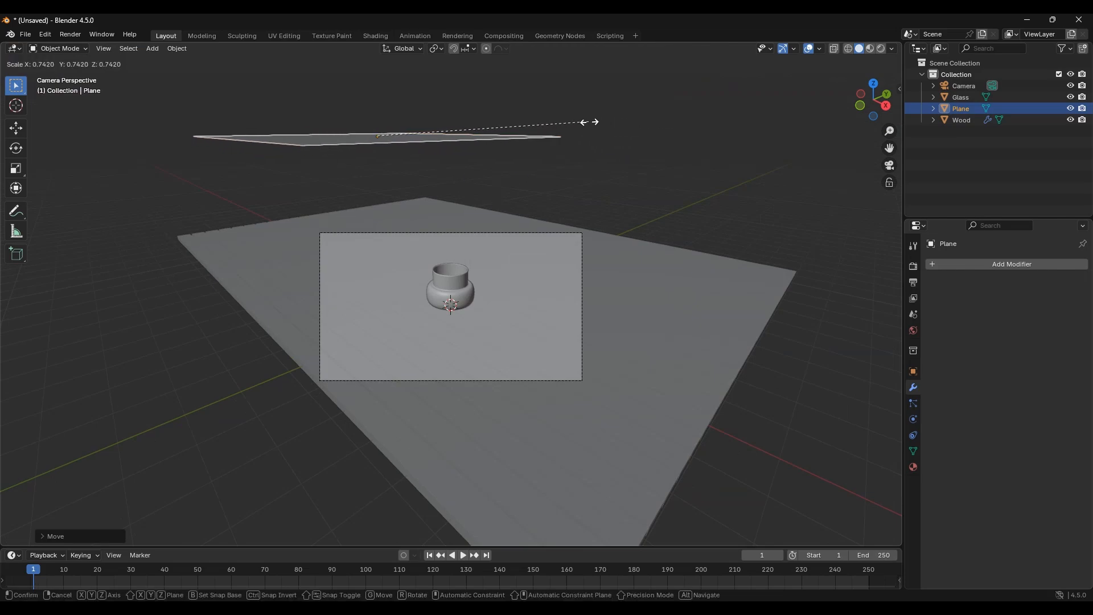
left_click(574, 121)
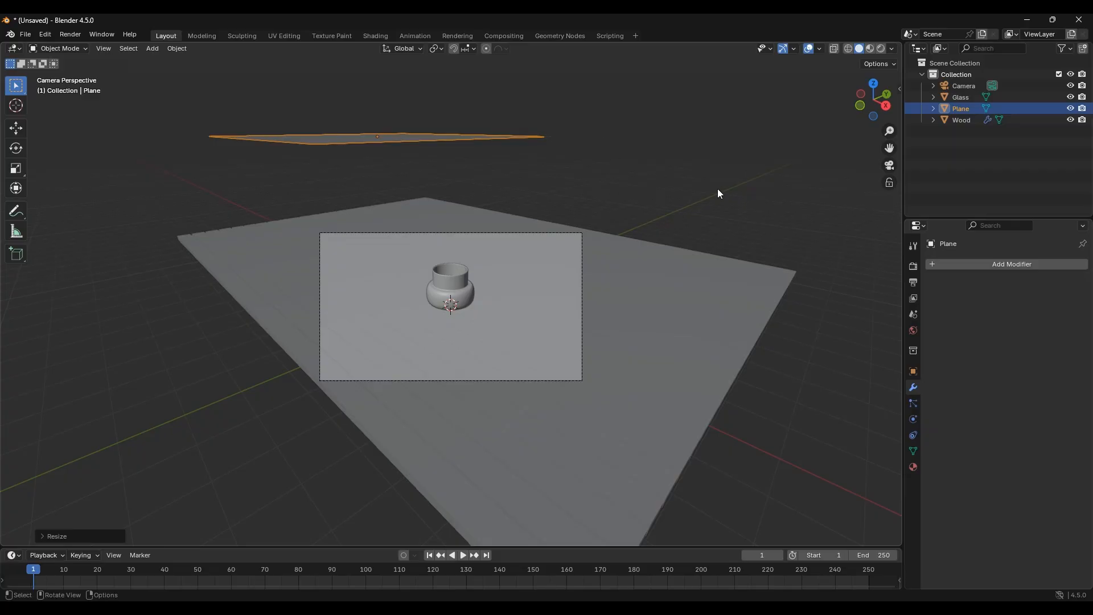
key("r")
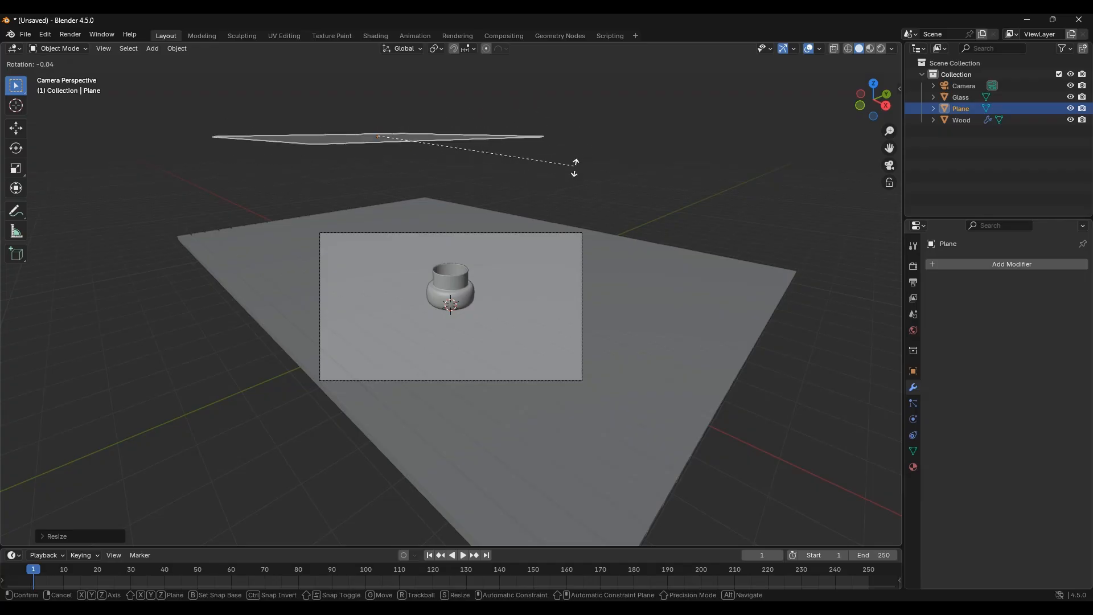
key("r")
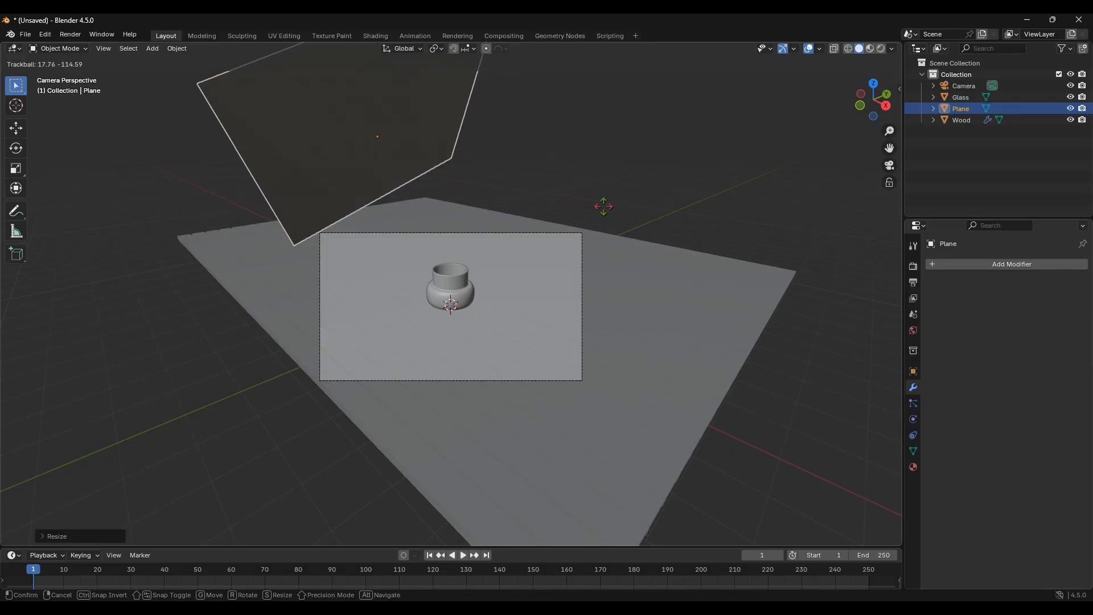
key("Escape")
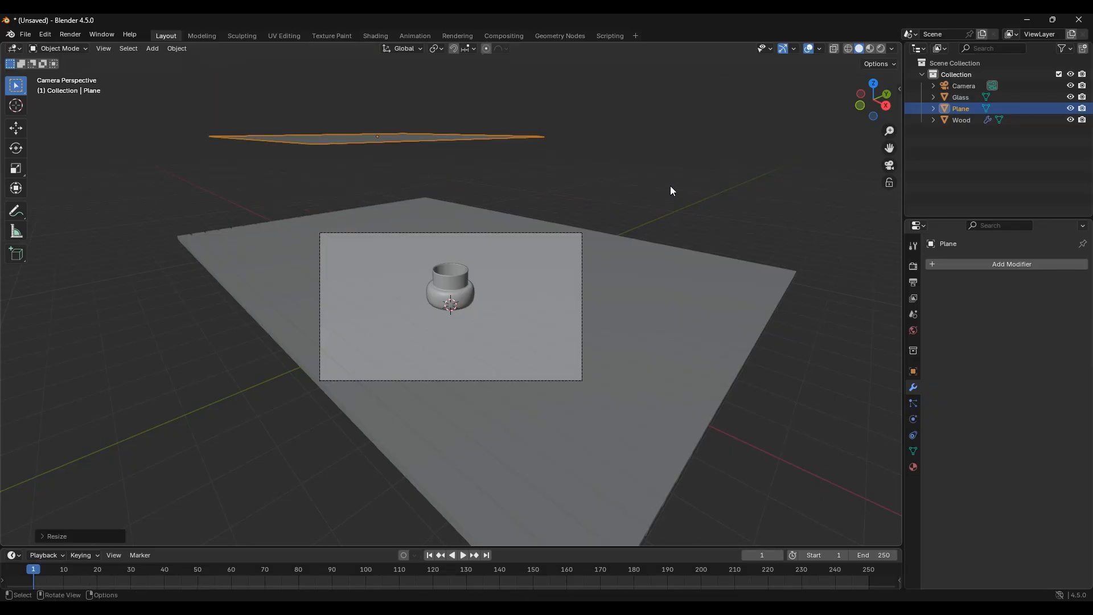
Rotate the overhead plane about -25° around the global Y axis and more than 20° in the negative direction around global Z.
key("r")
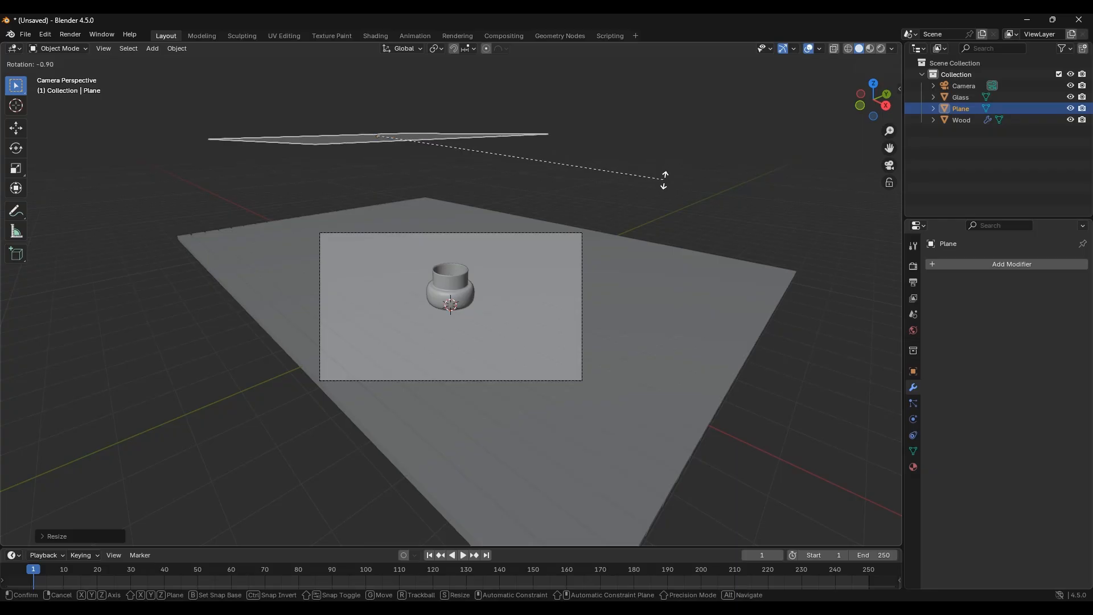
key("y")
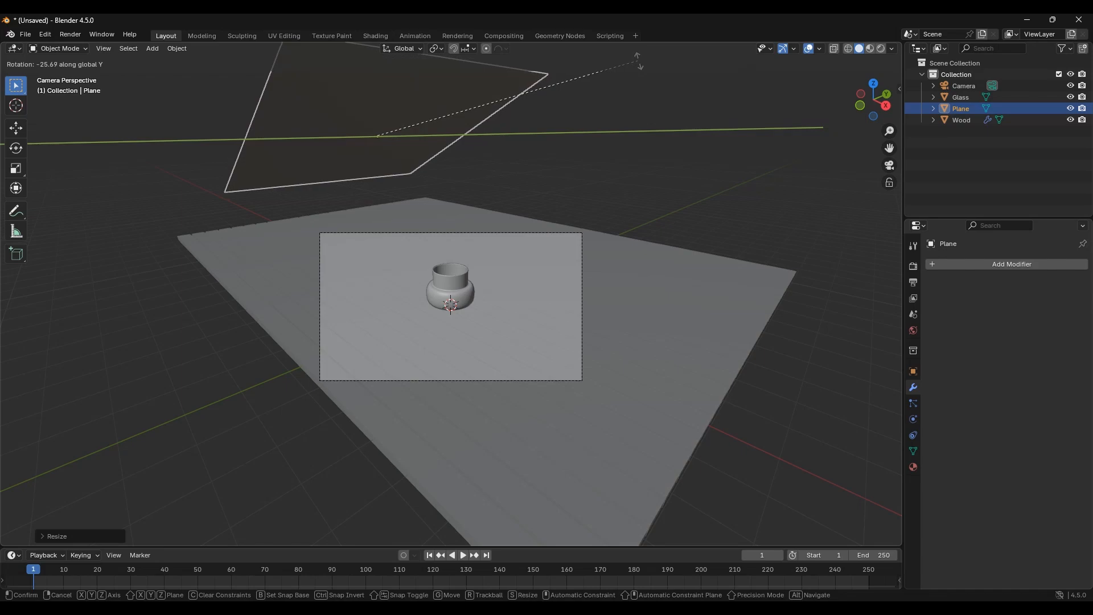
left_click(635, 76)
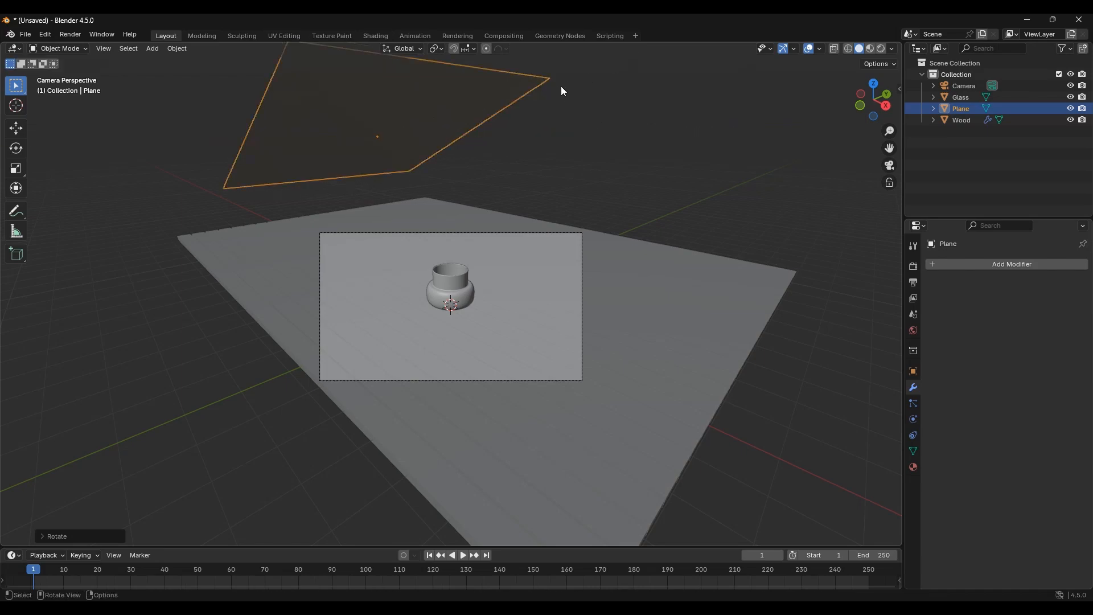
key("r")
key("z")
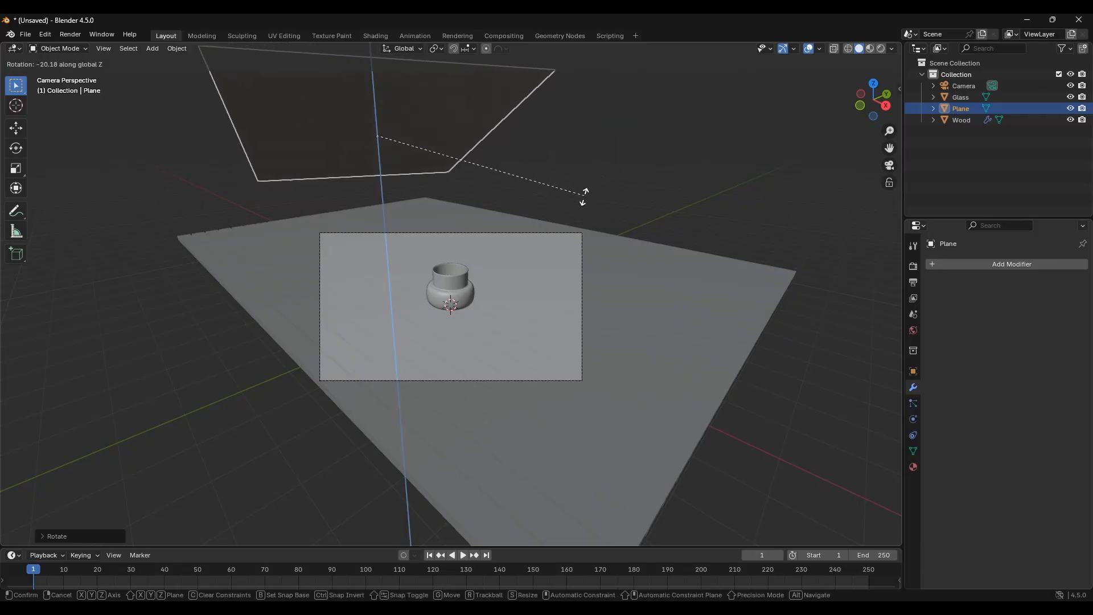
left_click(553, 227)
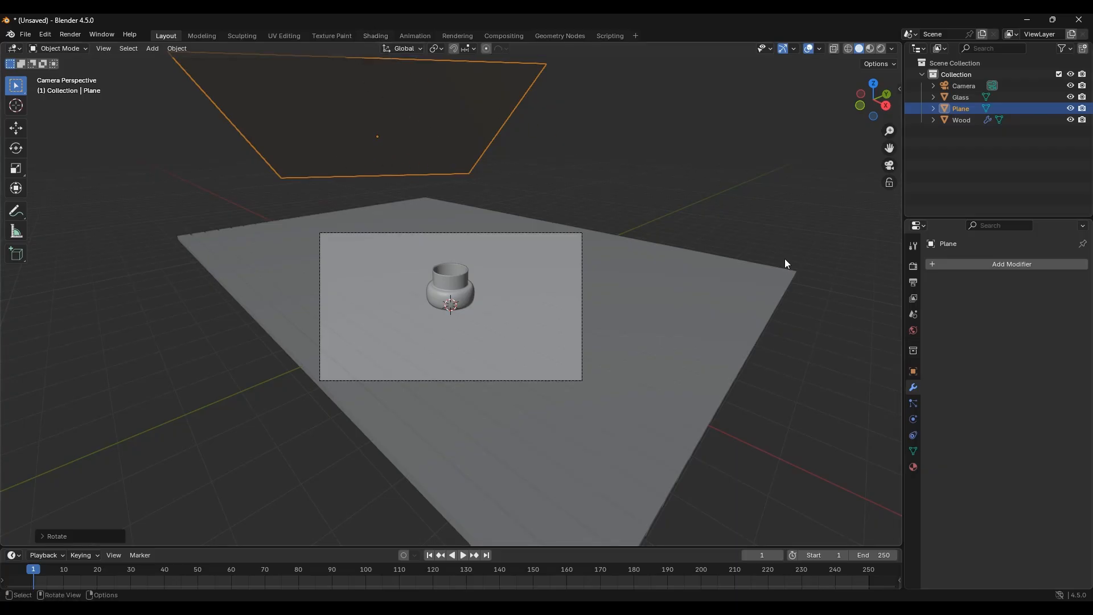
Give the overhead plane a new material with an Emission surface and a Strength of 7.
left_click(914, 467)
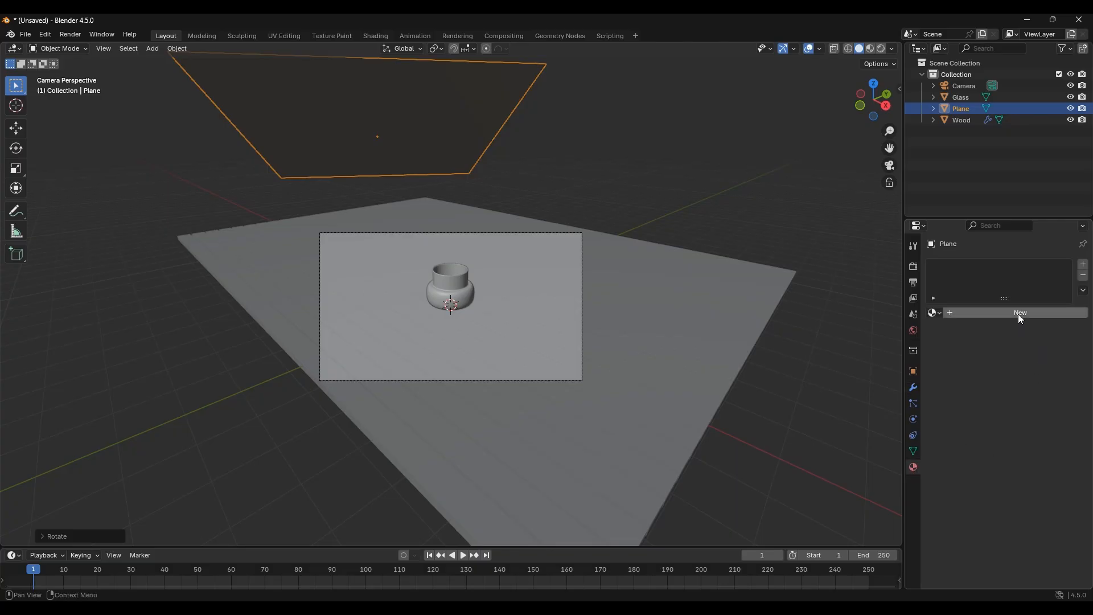
left_click(1019, 313)
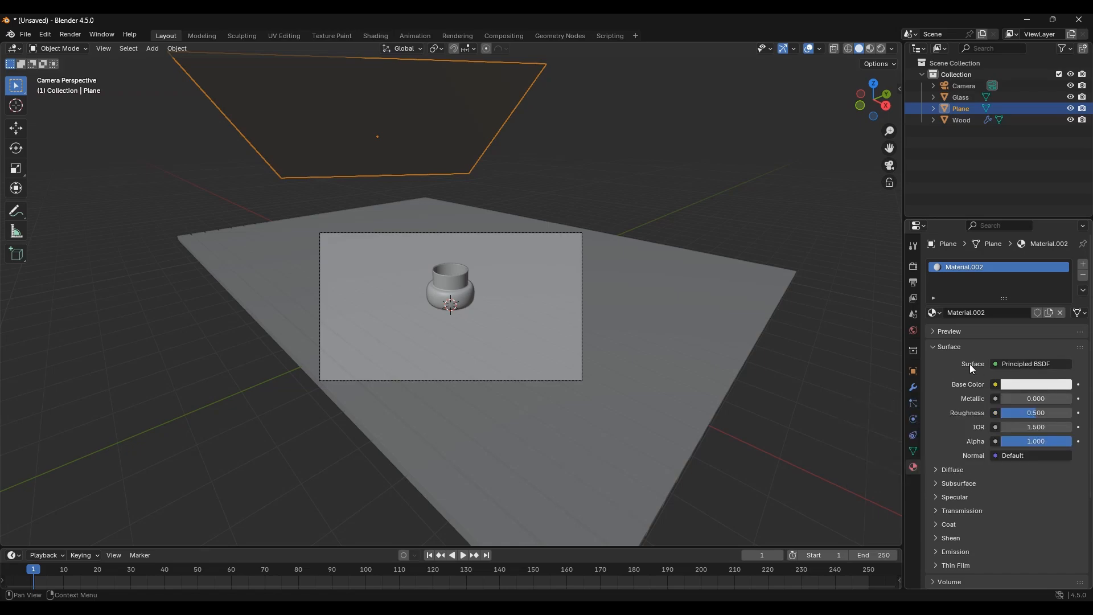
left_click(1029, 365)
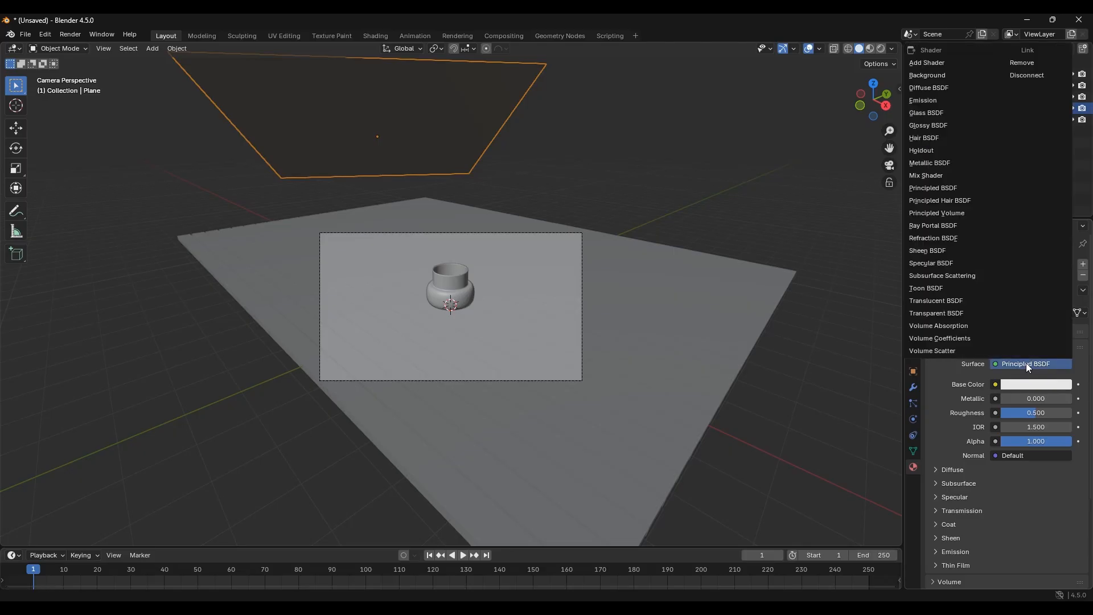
left_click(920, 102)
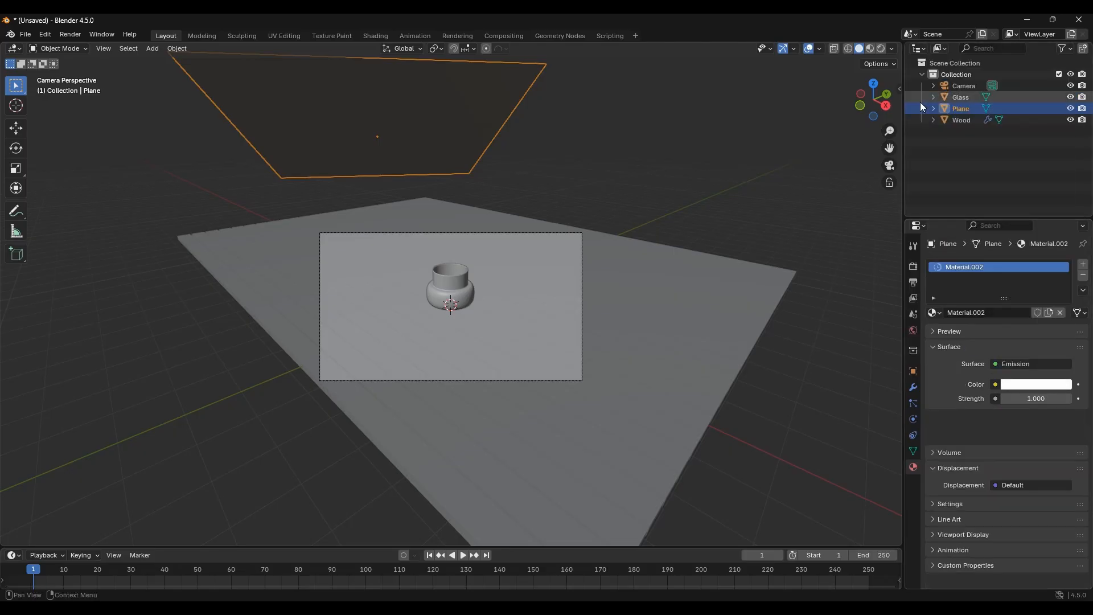
left_click(1023, 401)
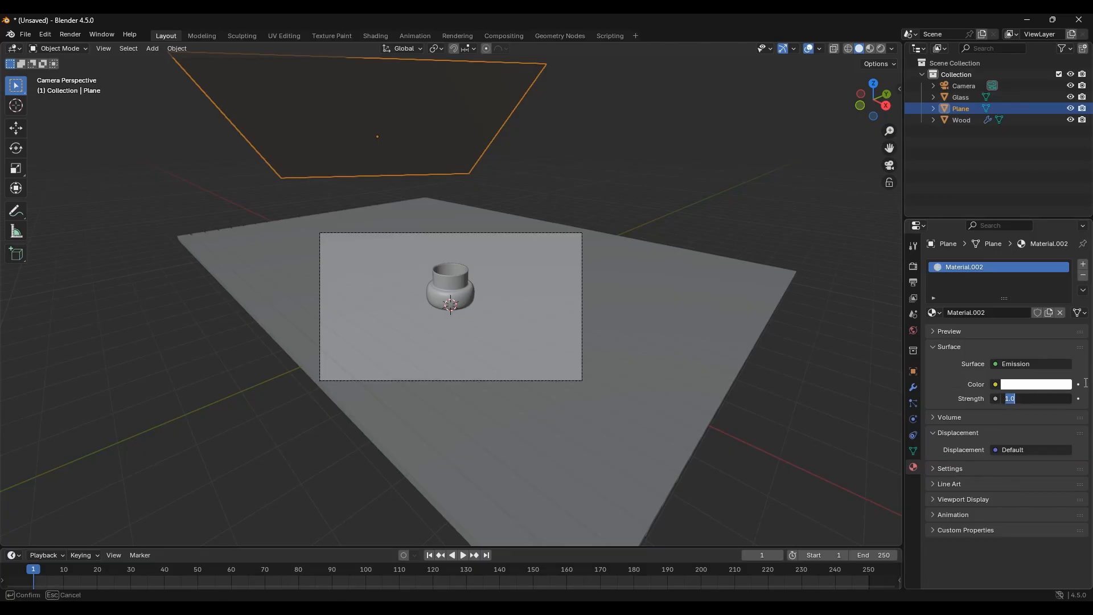
type("7")
key("Return")
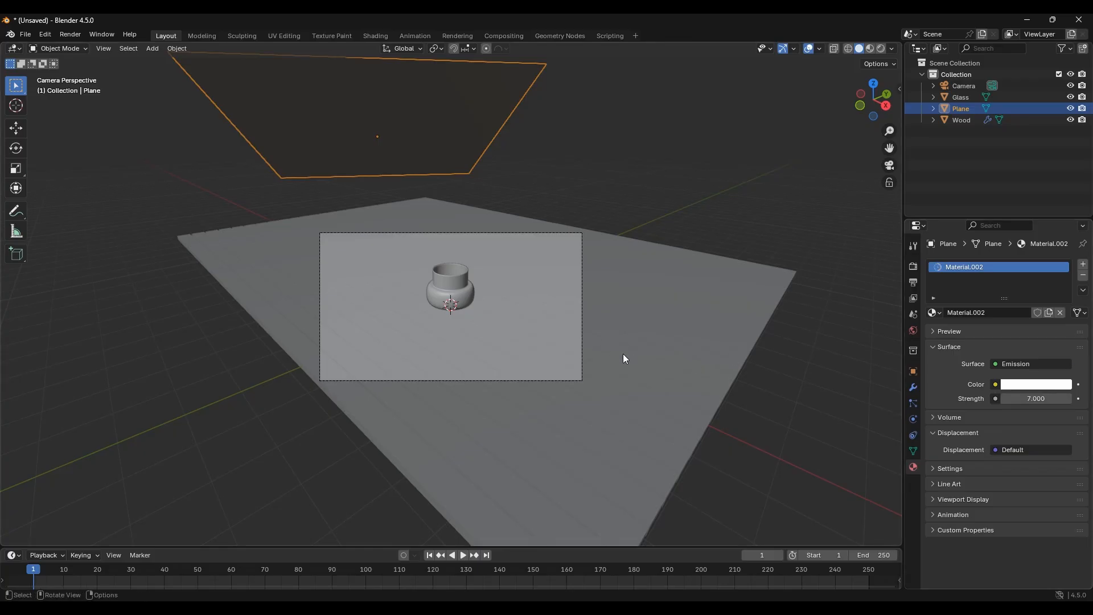
Switch the viewport to Rendered shading to preview the plane's light on the vessel and wood floor.
scroll(623, 354, "up", 3)
middle_click_drag(622, 350, 618, 317, "shift")
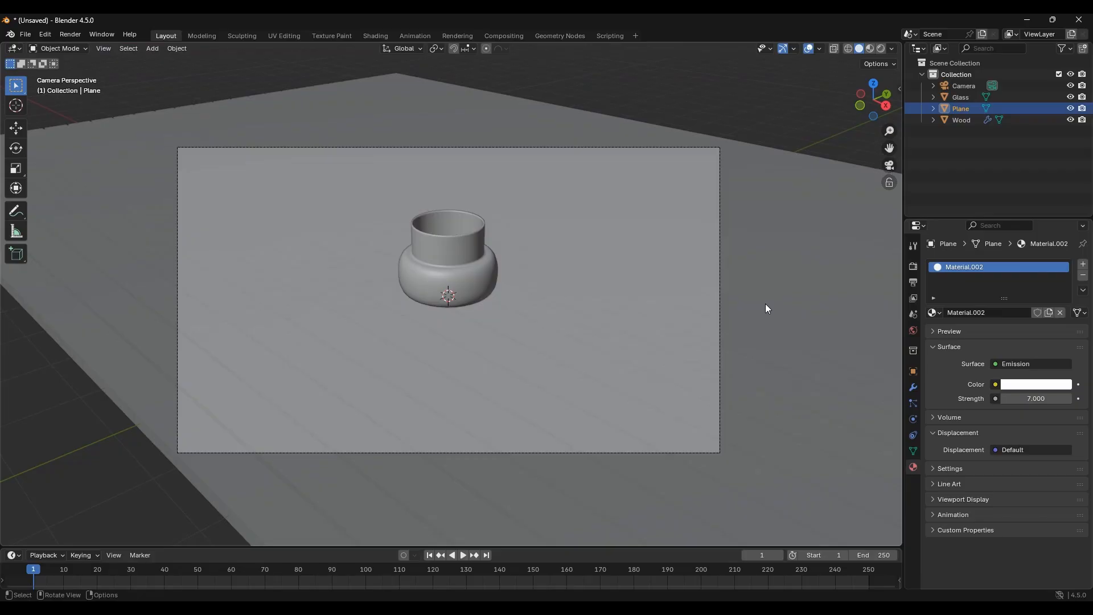
key("z")
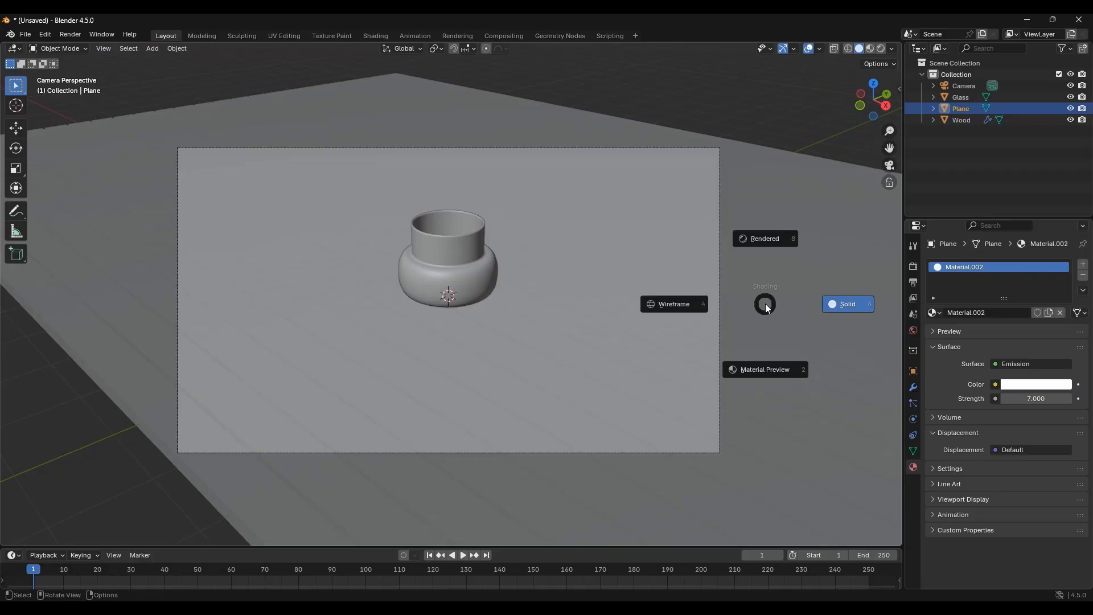
left_click(767, 237)
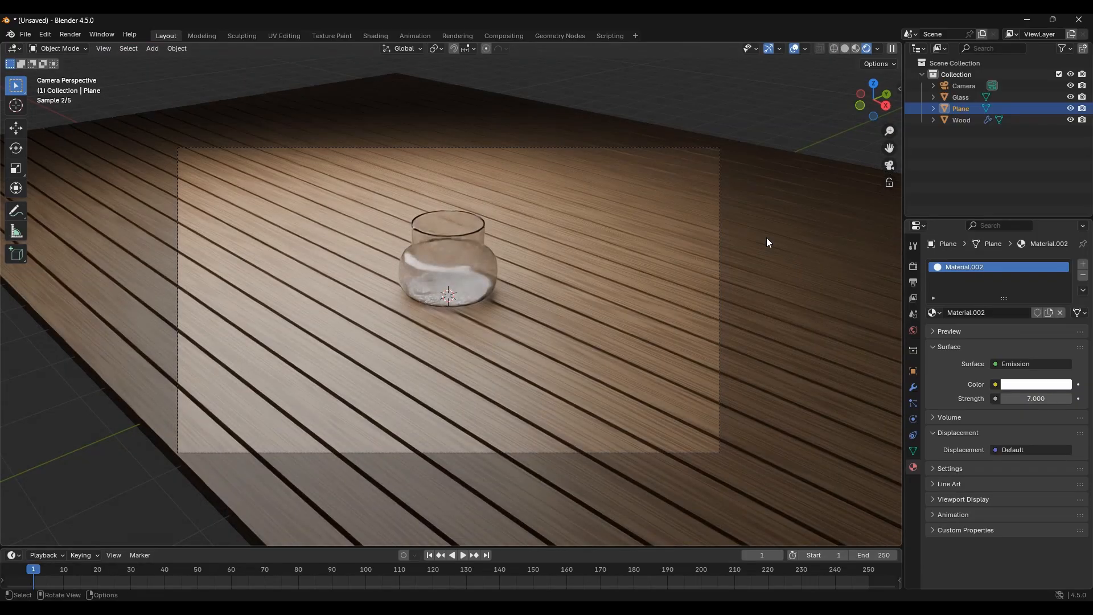
Try a Strength of 3 for the plane's emission material and settle on 2.
left_click(1038, 398)
type("3")
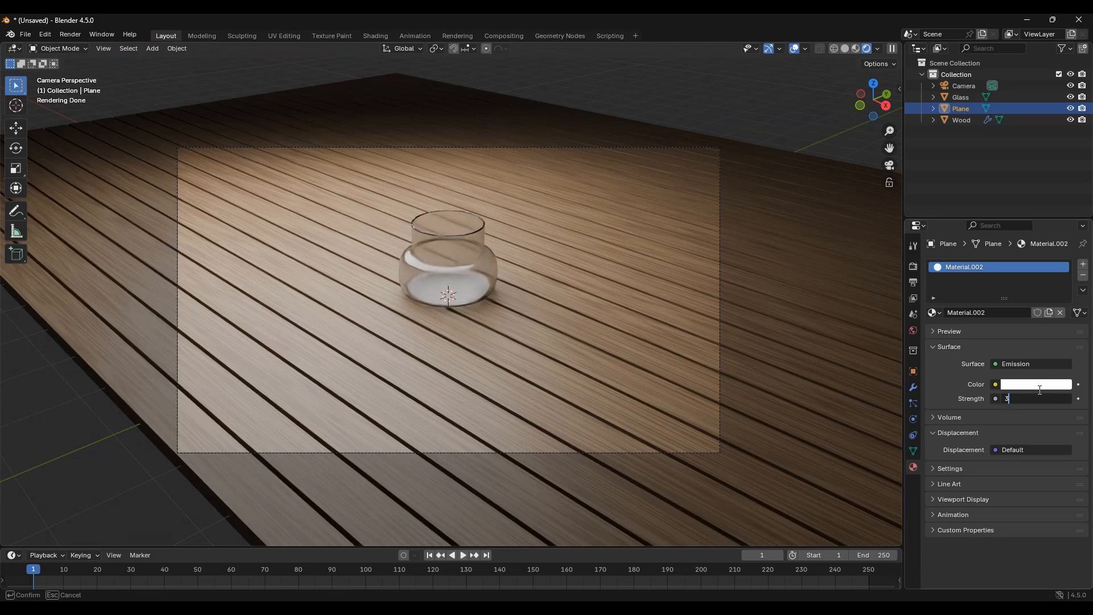
key("Return")
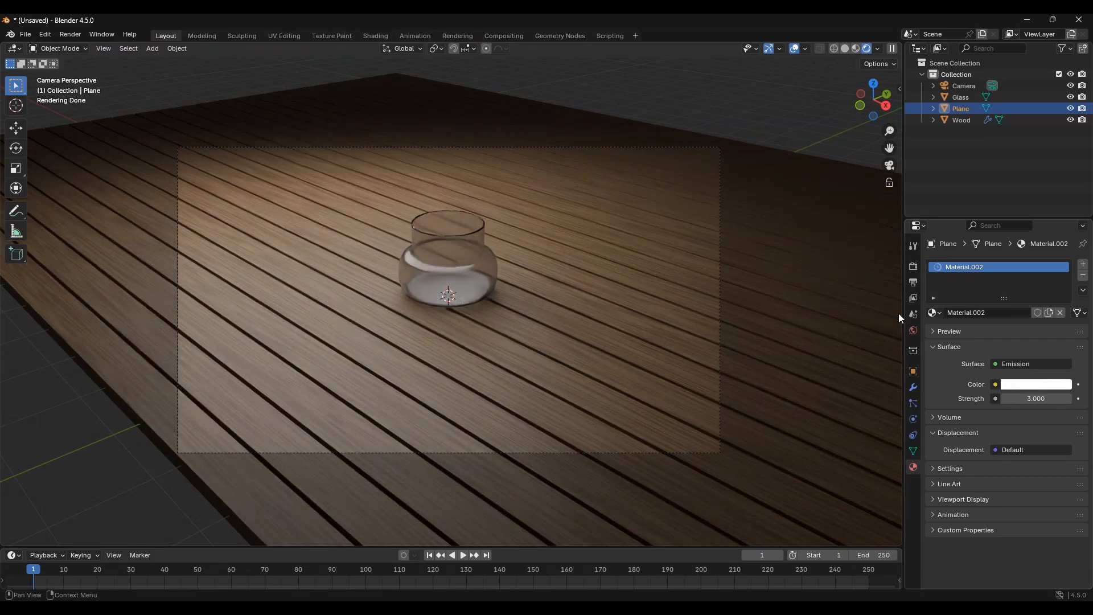
left_click(1044, 399)
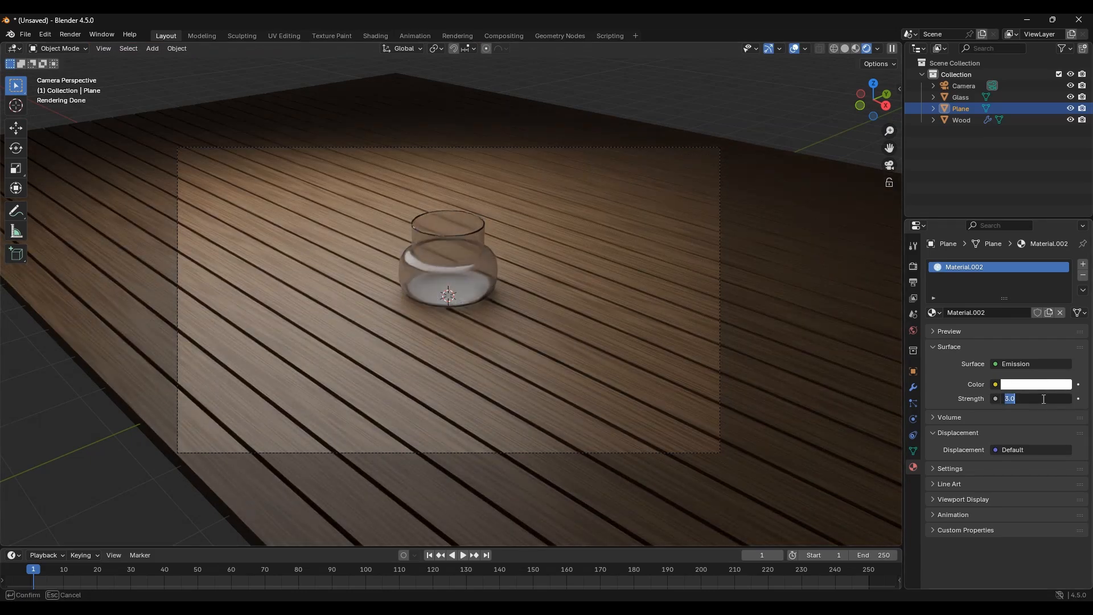
type("2")
key("Return")
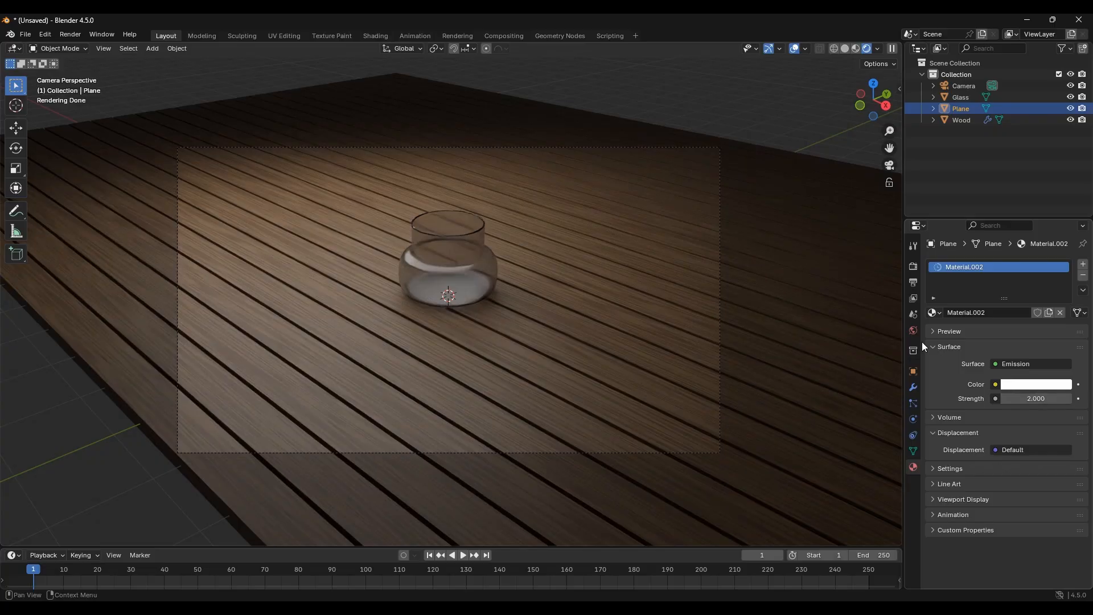
Move the glass vessel about 2.7 m in the negative Y direction and shift it along X towards the camera.
left_click(467, 280)
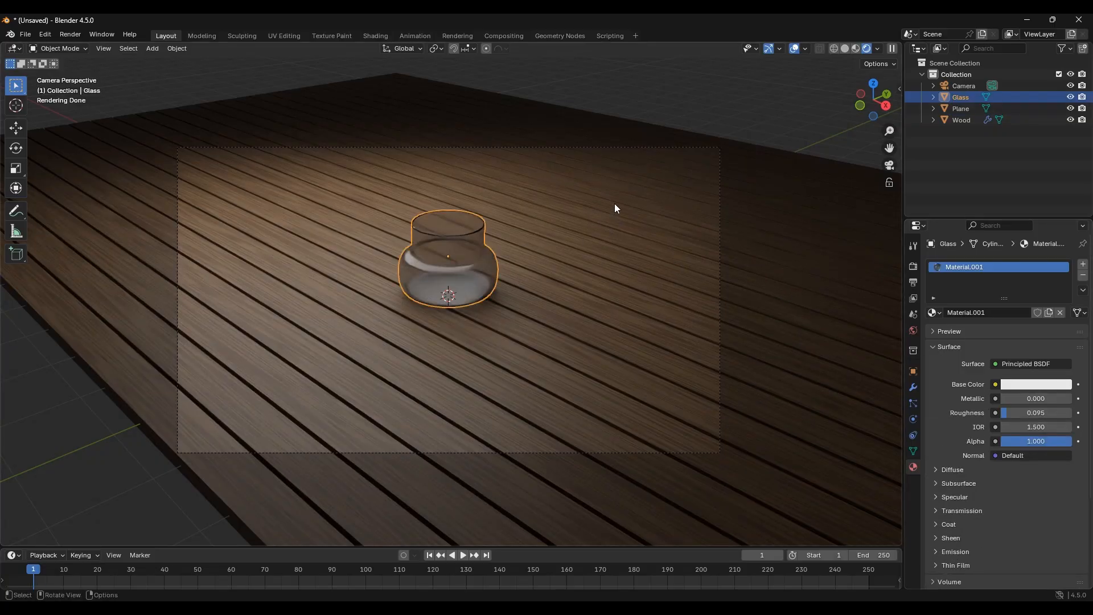
key("g")
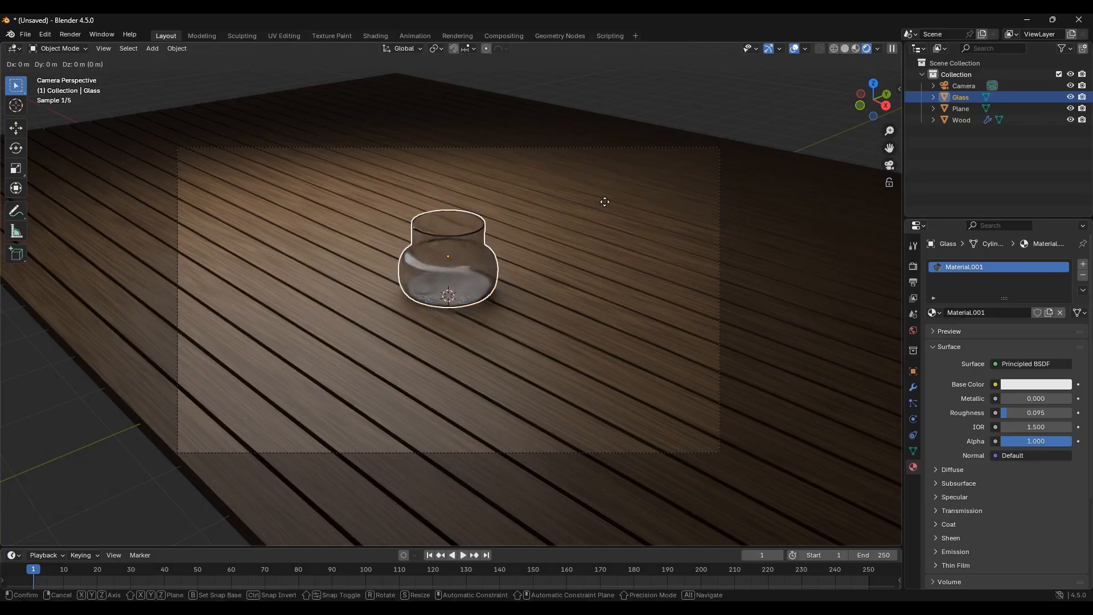
key("y")
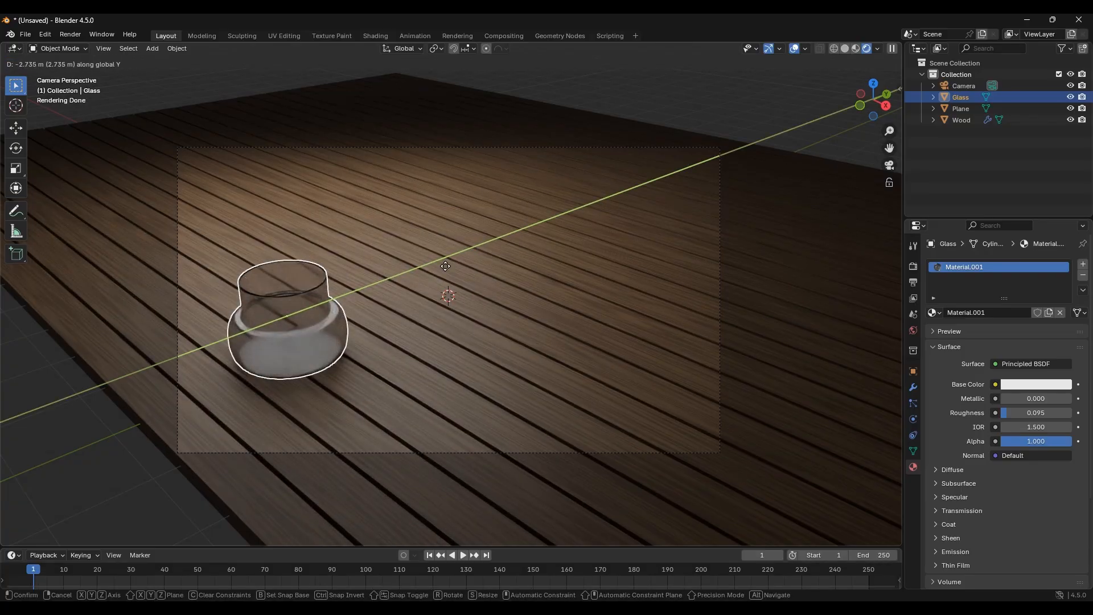
left_click(445, 266)
key("g")
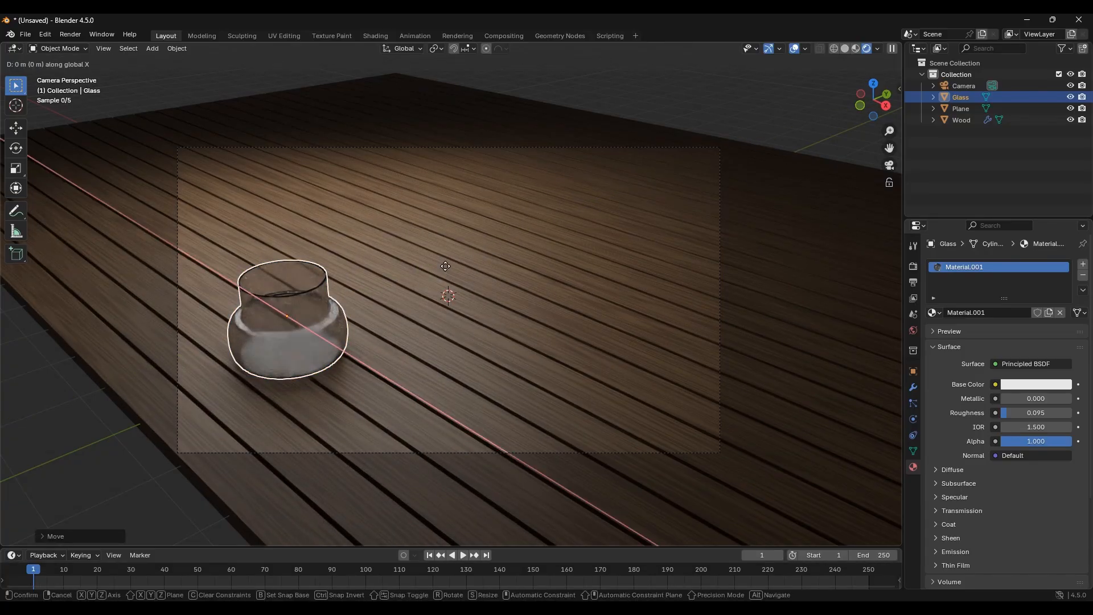
key("x")
left_click(485, 318)
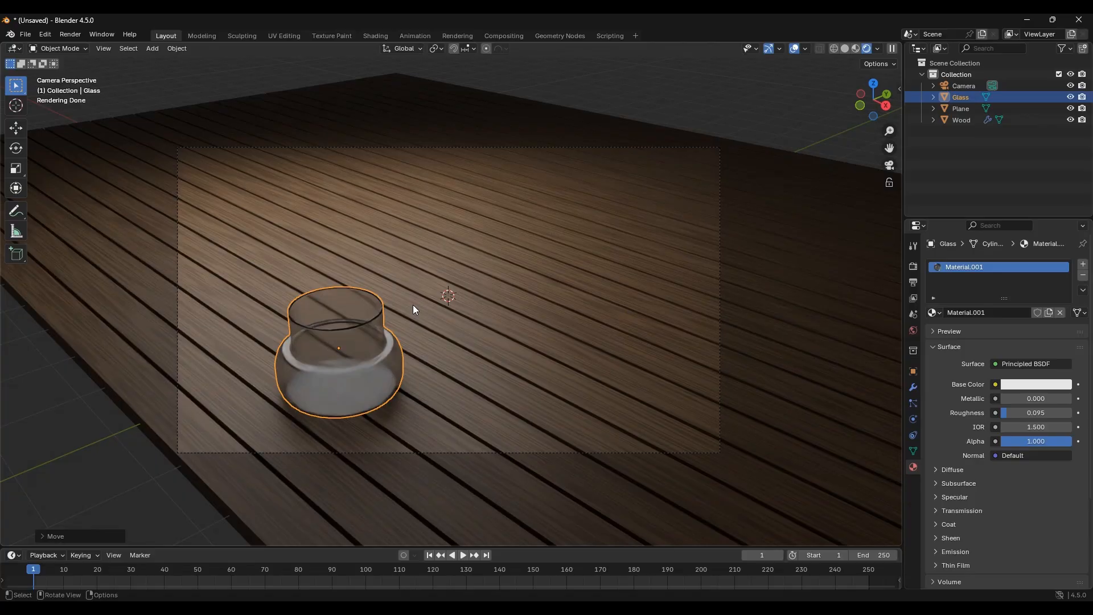
Move the glass vessel in the positive Y direction so it sits just beyond the middle of the camera frame.
left_click(726, 100)
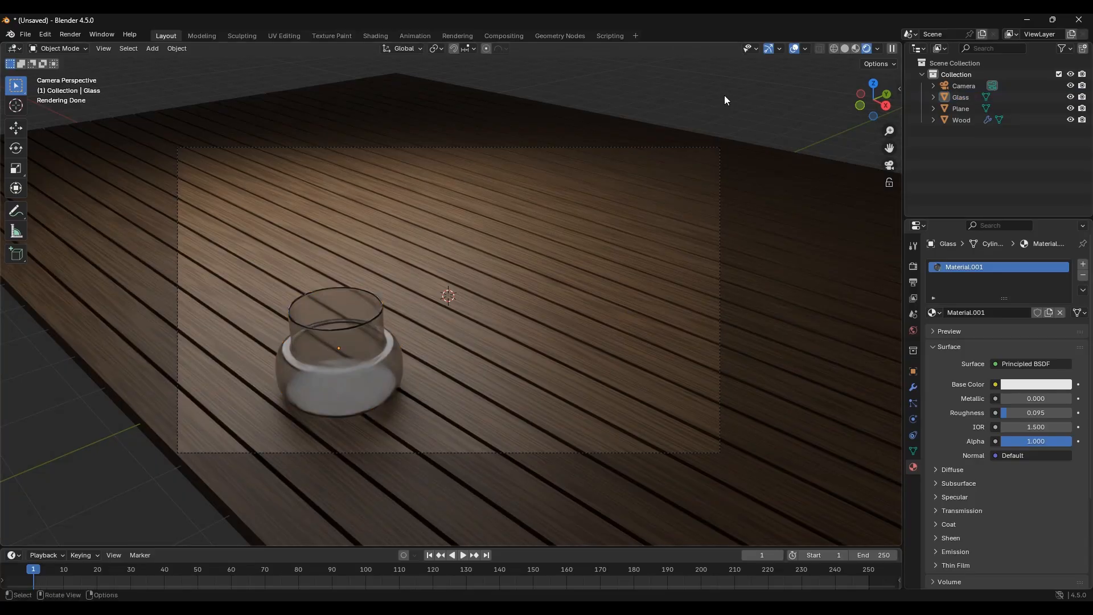
left_click(372, 343)
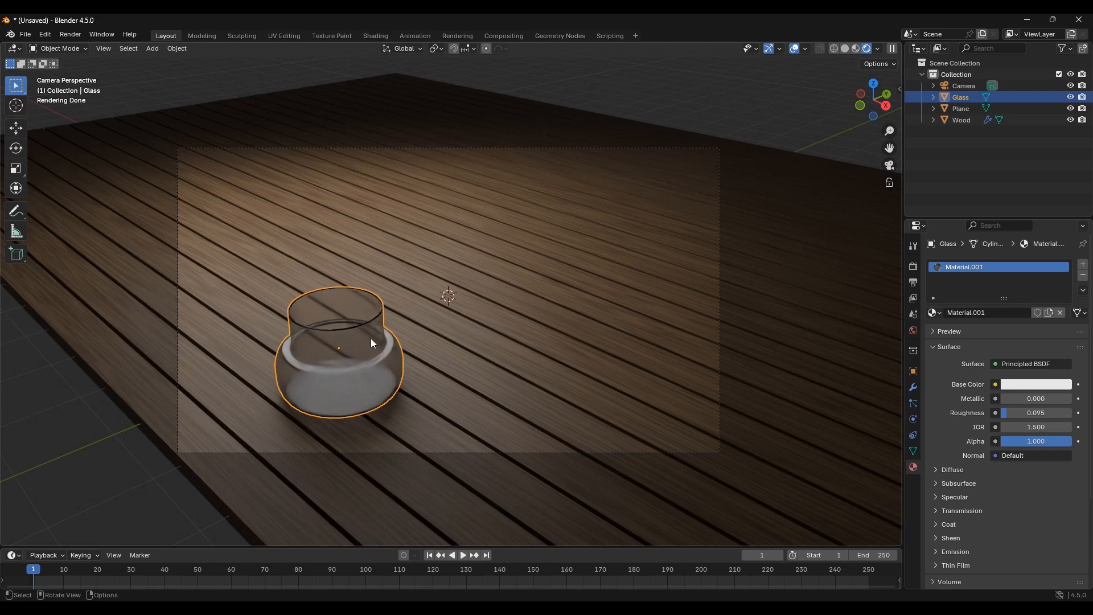
key("g")
key("y")
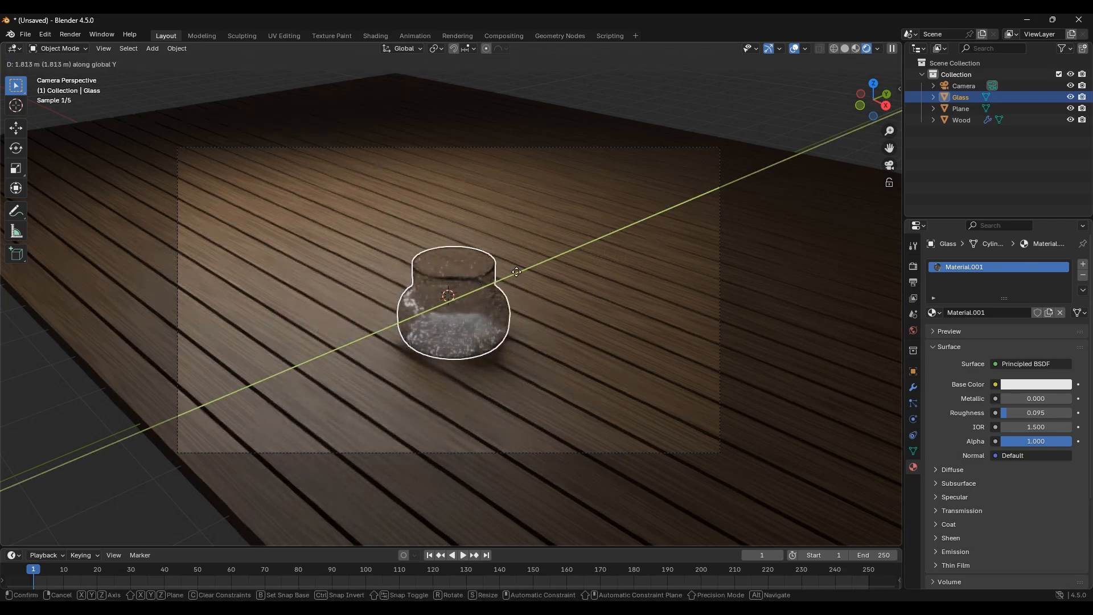
left_click(522, 270)
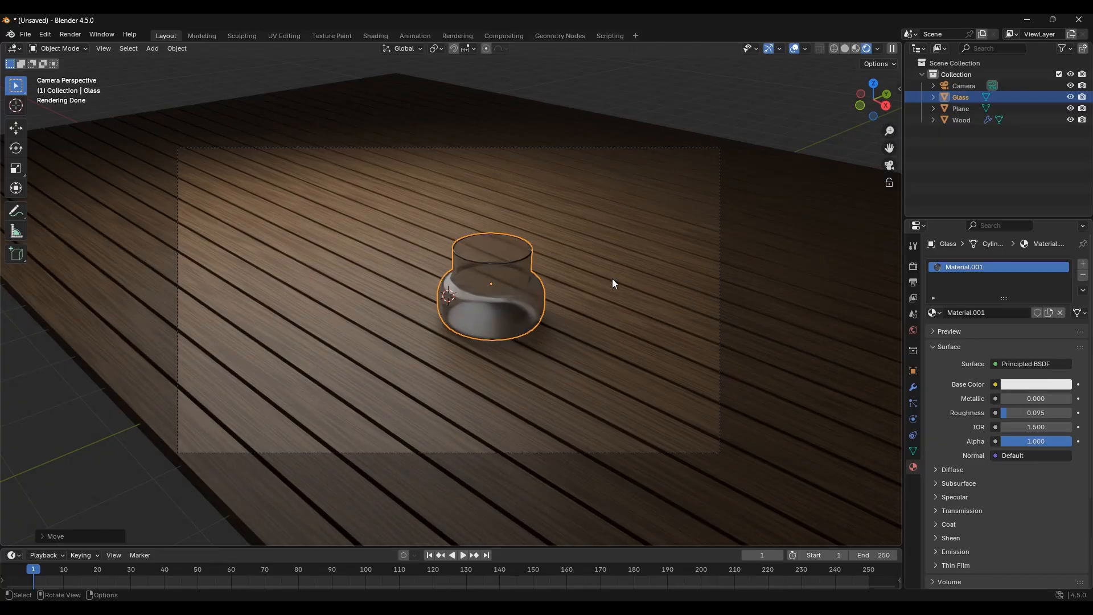
In Solid shading, add a UV sphere, place it up beside the glass vessel and scale it down to marble size.
key("z")
left_click(691, 281)
key("shift+a")
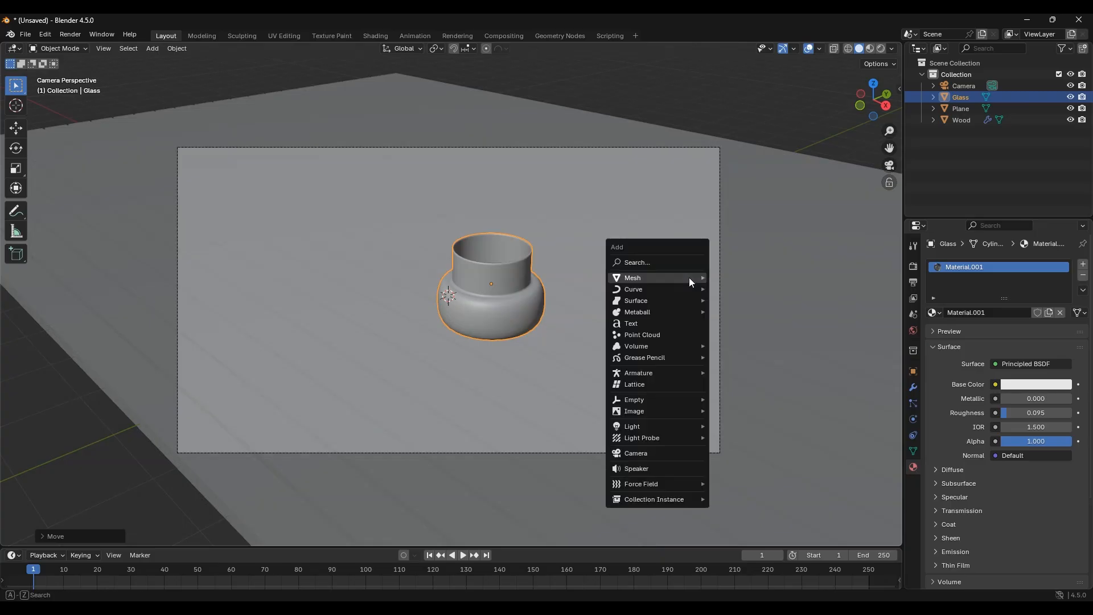
mouse_move(689, 278)
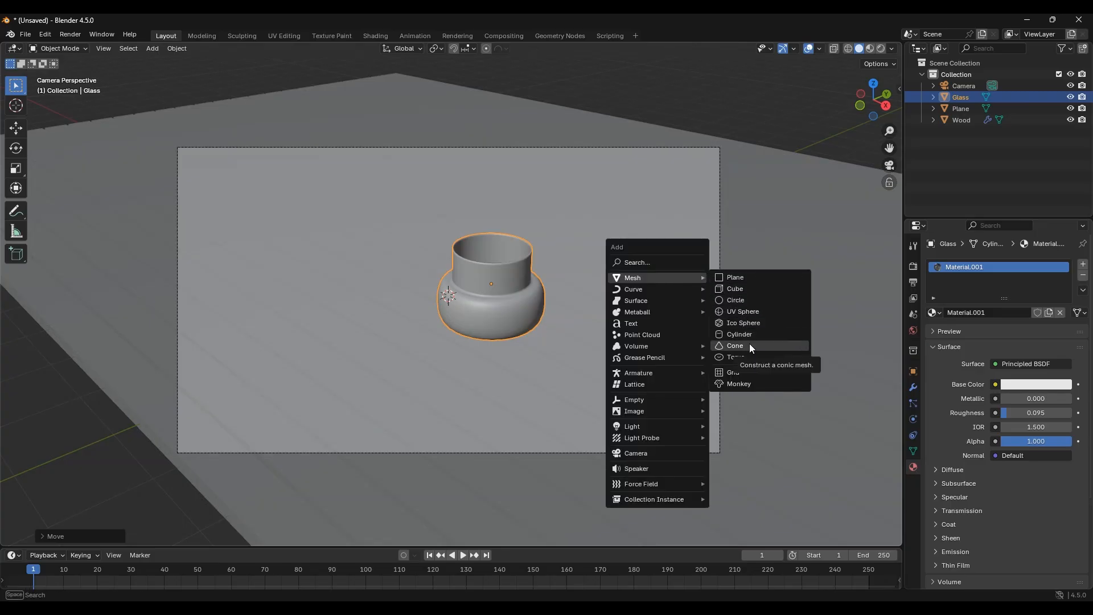
left_click(759, 312)
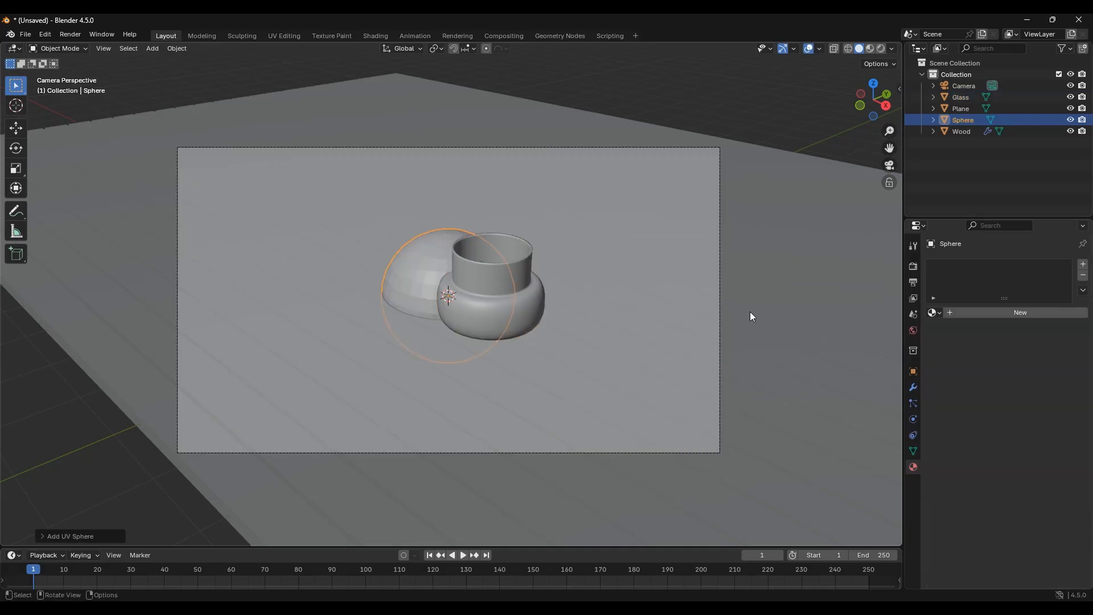
key("g")
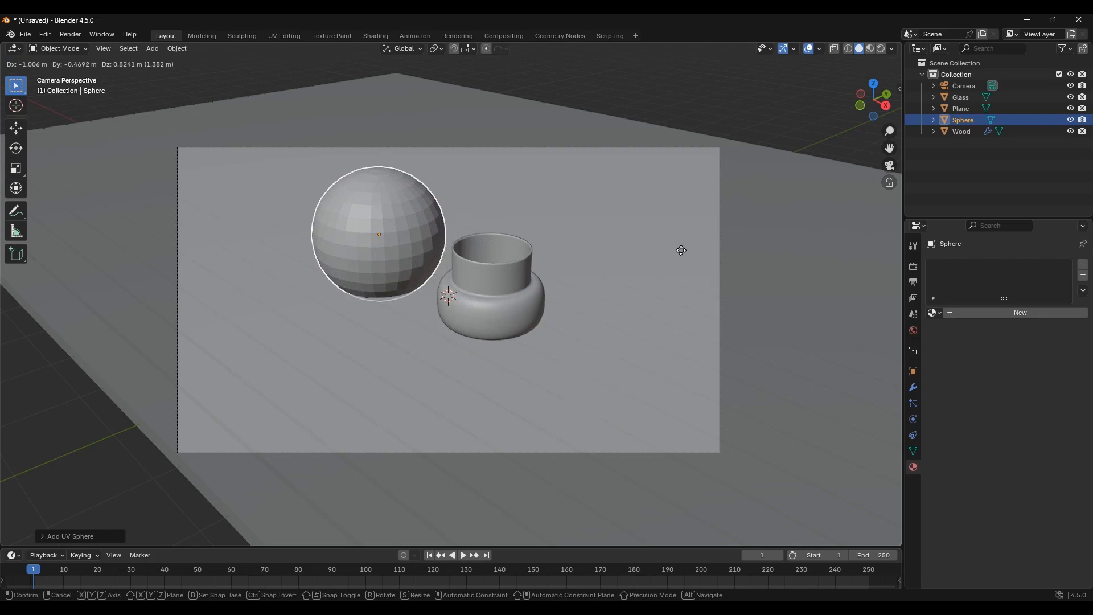
left_click(681, 234)
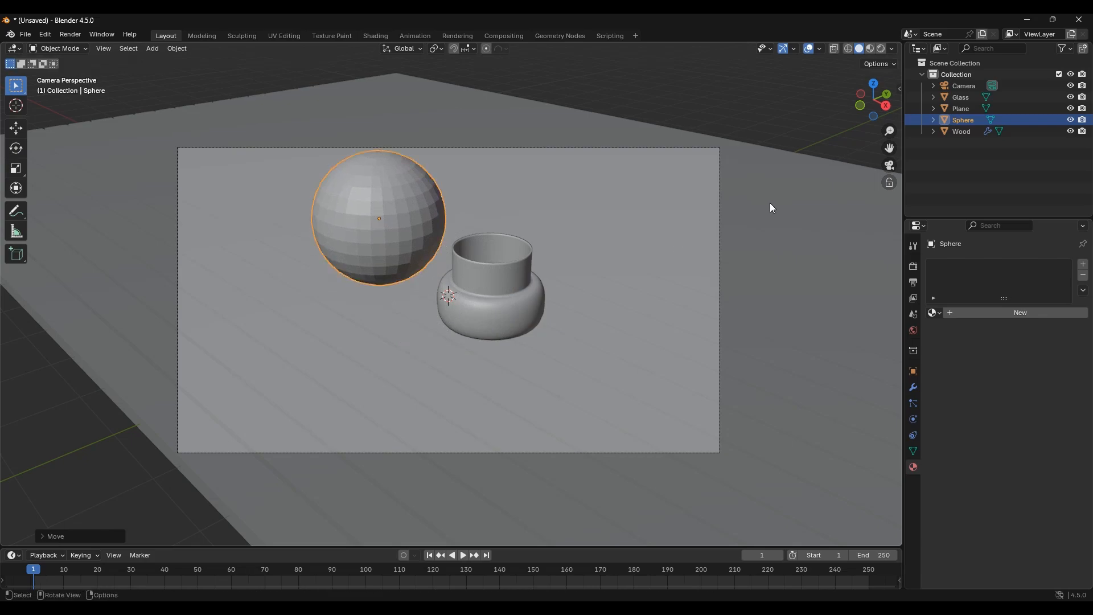
key("s")
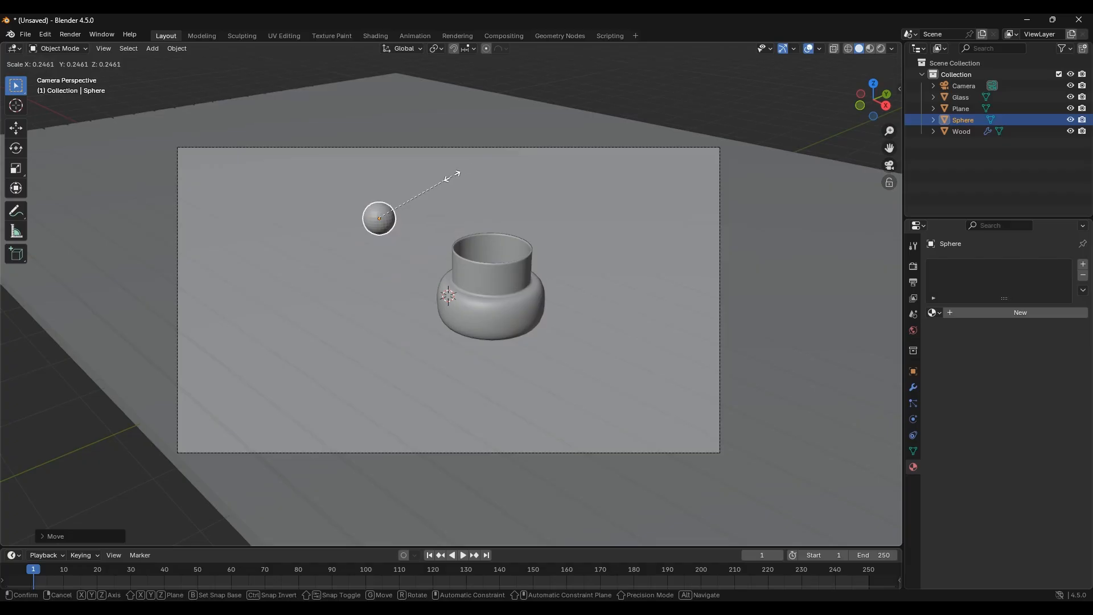
left_click(428, 186)
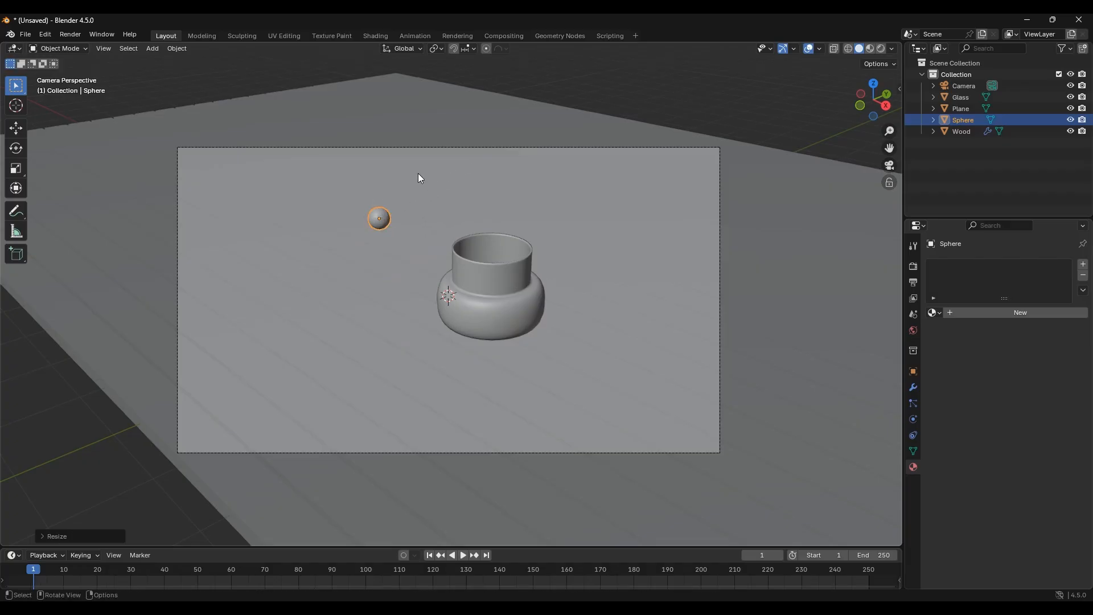
Shade the small sphere smooth and lower it about 0.82 m along Z onto the floor.
left_click(181, 50)
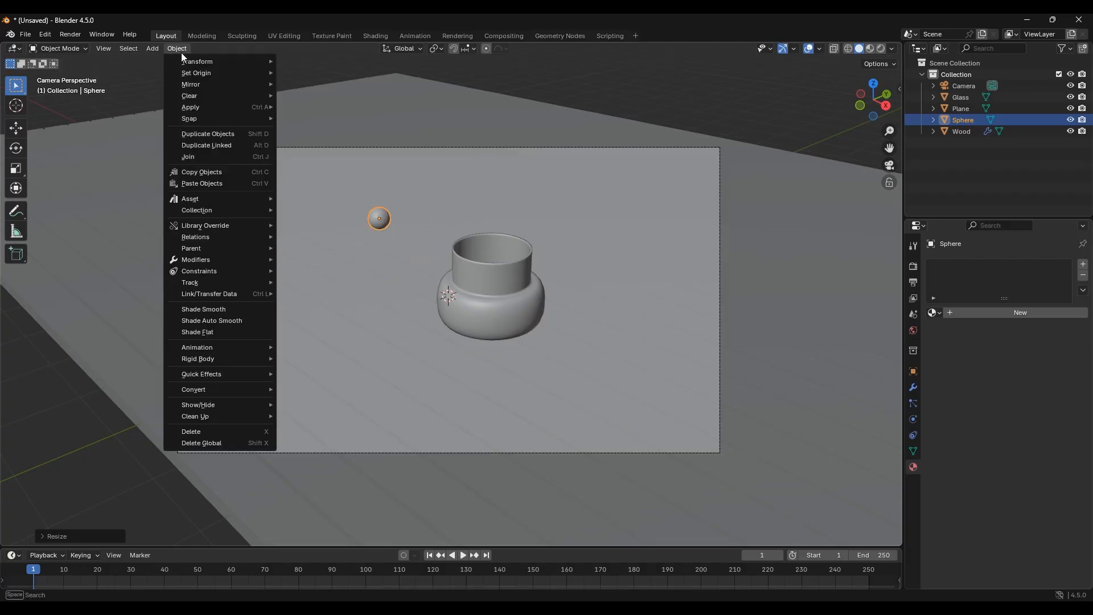
left_click(186, 309)
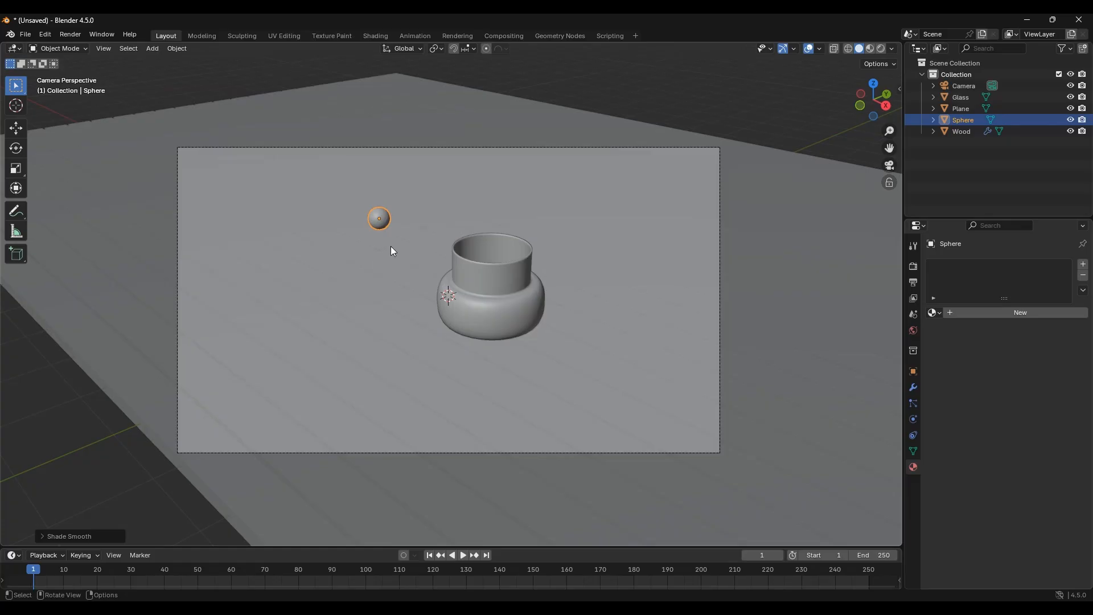
key("g")
key("z")
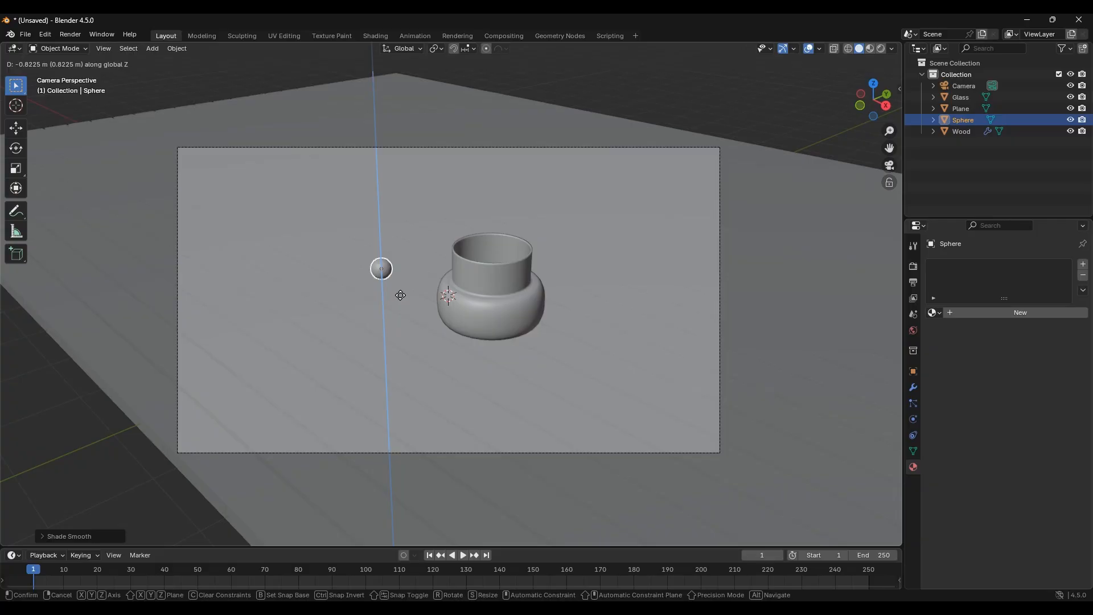
left_click(401, 295)
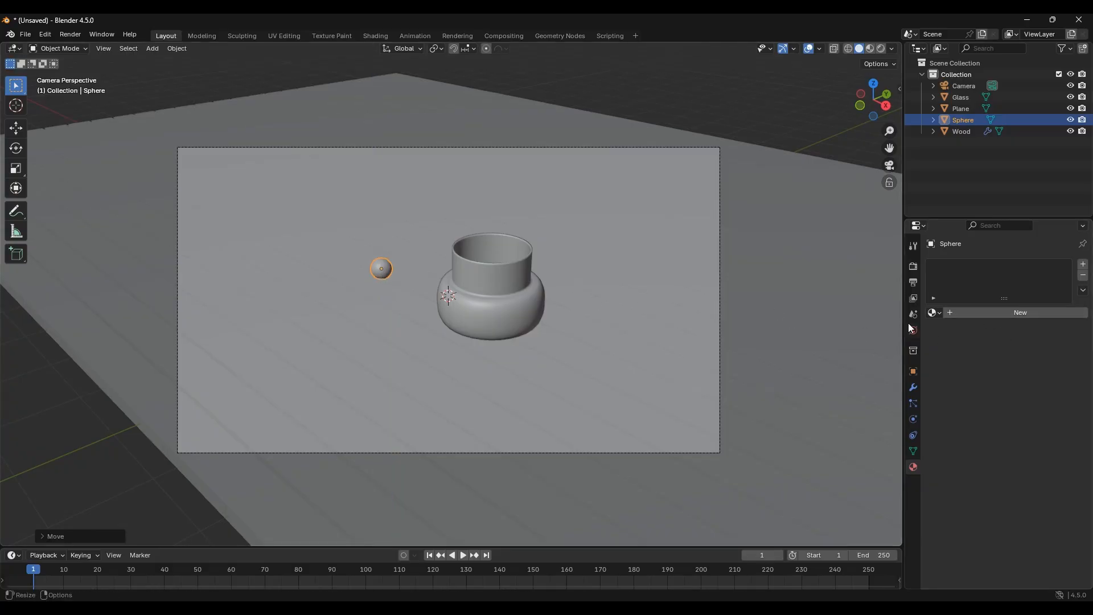
Give the sphere a new material with Transmission Weight 1, Roughness 0.016 and a light blue Base Color.
left_click(979, 315)
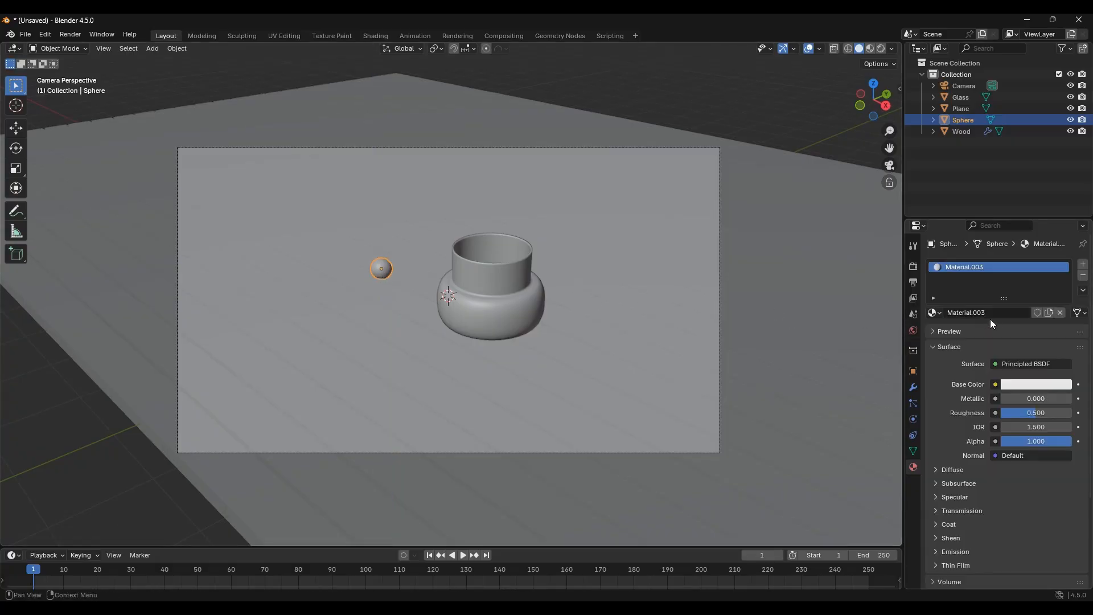
left_click(935, 510)
left_click_drag(1016, 529, 1073, 528)
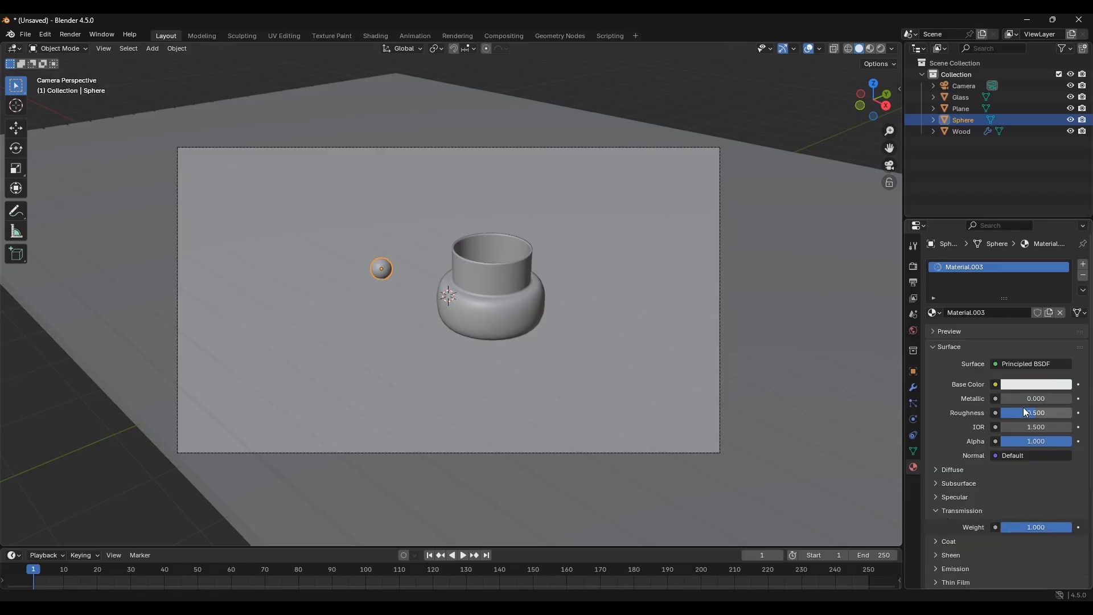
left_click_drag(1033, 417, 1007, 405)
left_click(1016, 384)
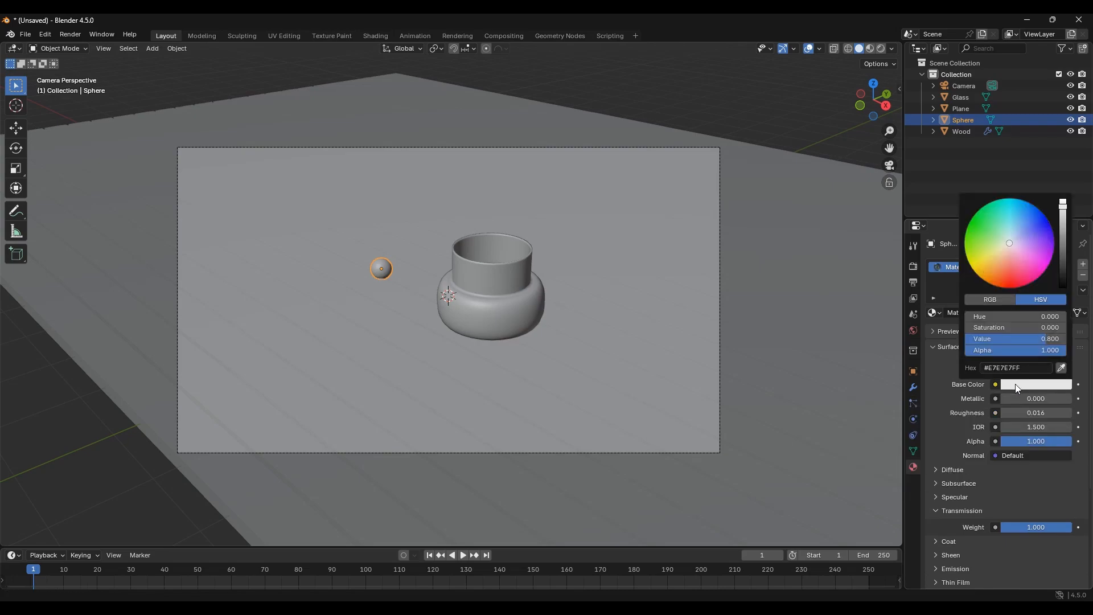
left_click_drag(1019, 241, 1020, 220)
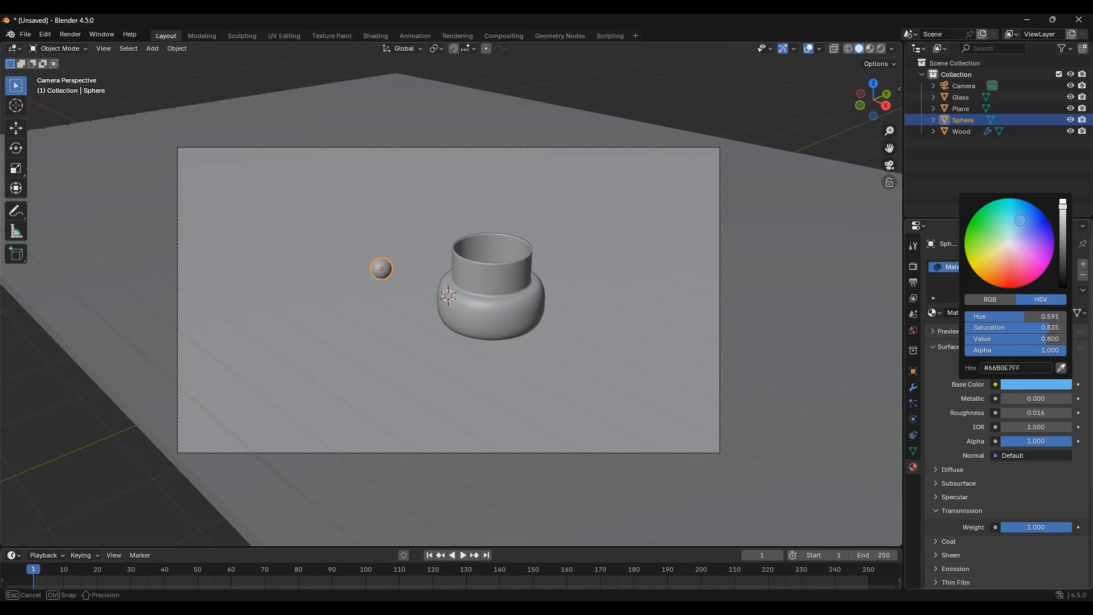
left_click_drag(1021, 220, 1021, 220)
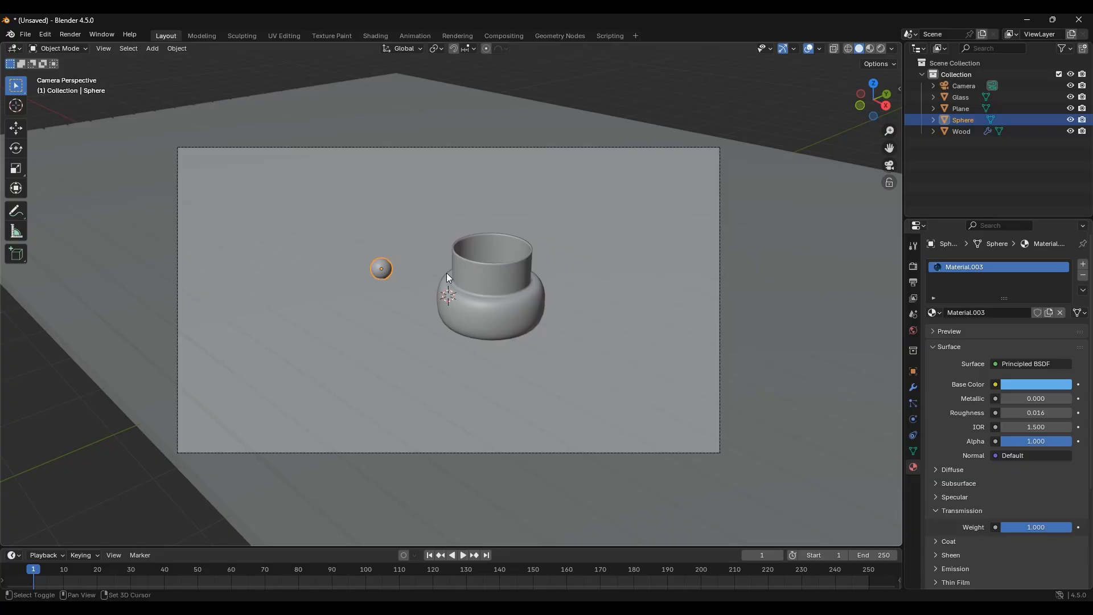
Duplicate the blue sphere along the positive X axis so the copy sits right next to it.
key("shift+d")
key("x")
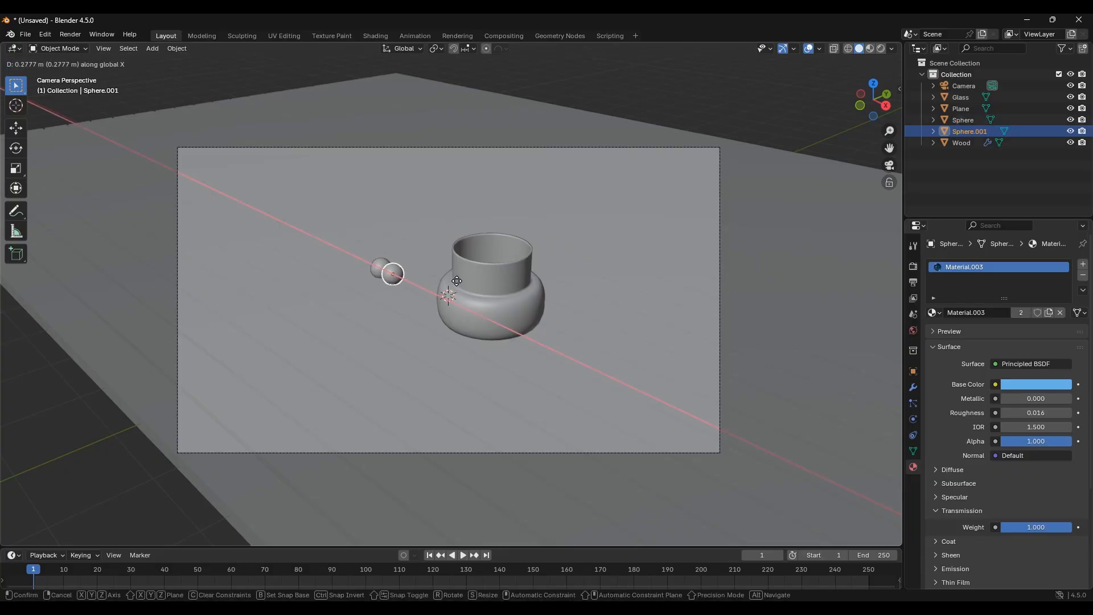
left_click(462, 289)
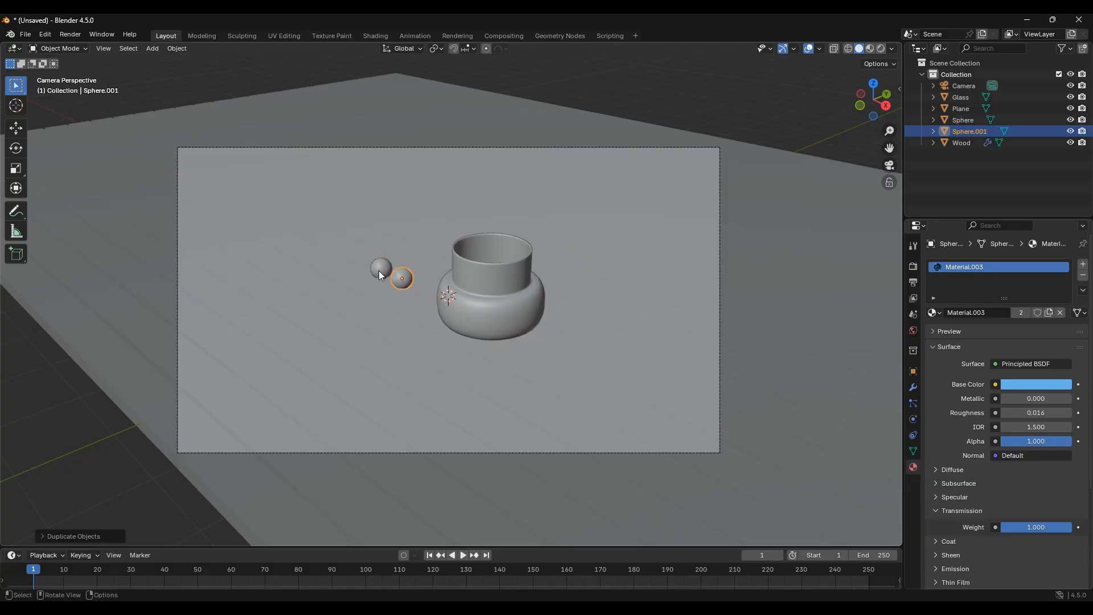
Select both small spheres and raise them slightly along Z.
left_click(380, 269, "shift")
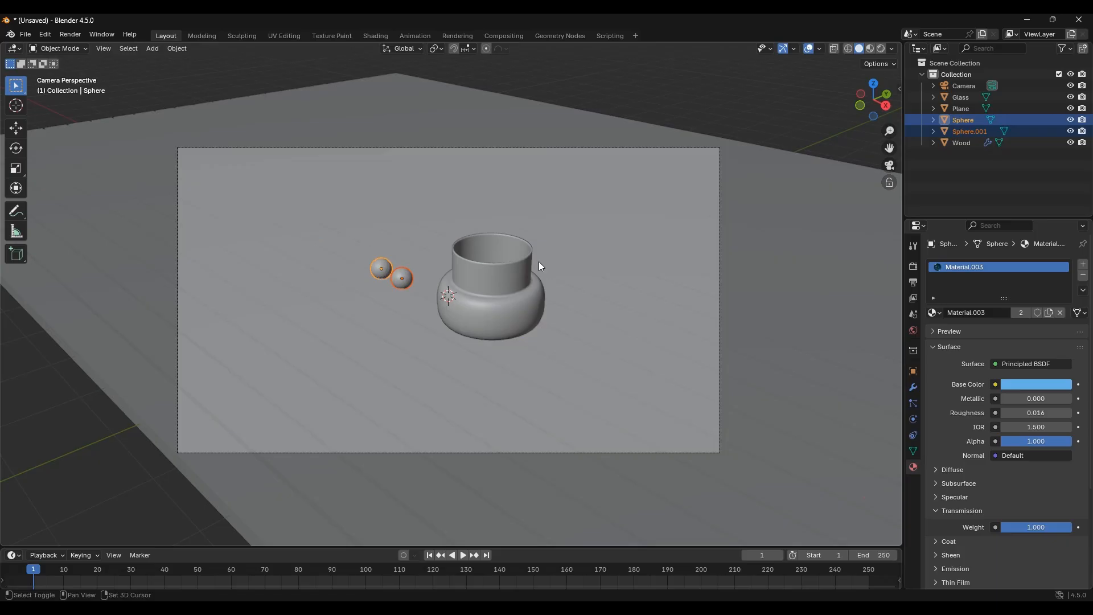
left_click(399, 275)
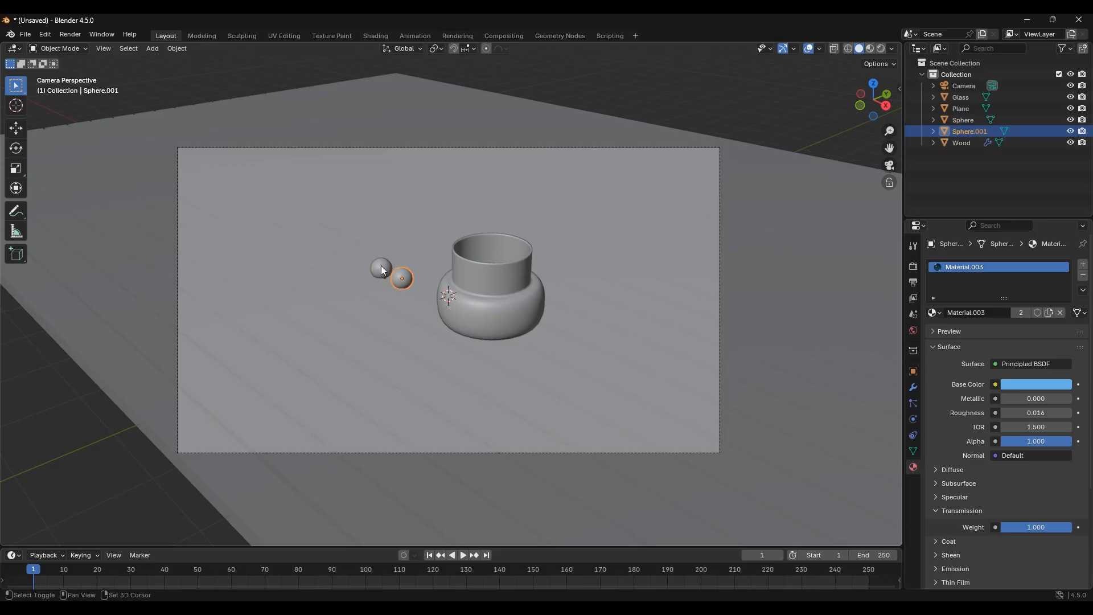
left_click(382, 269, "shift")
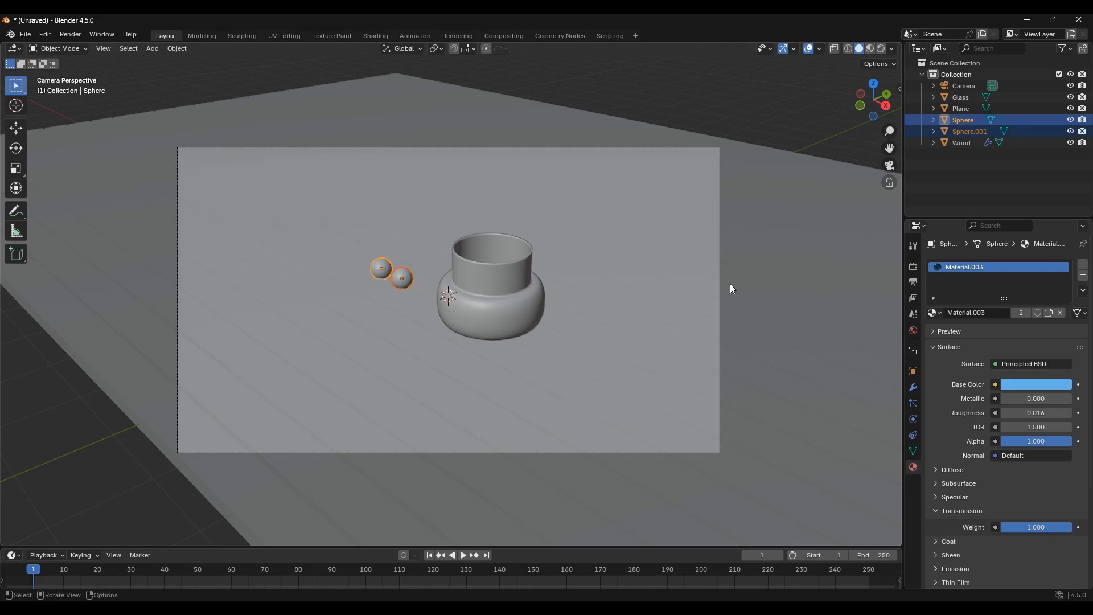
key("g")
key("z")
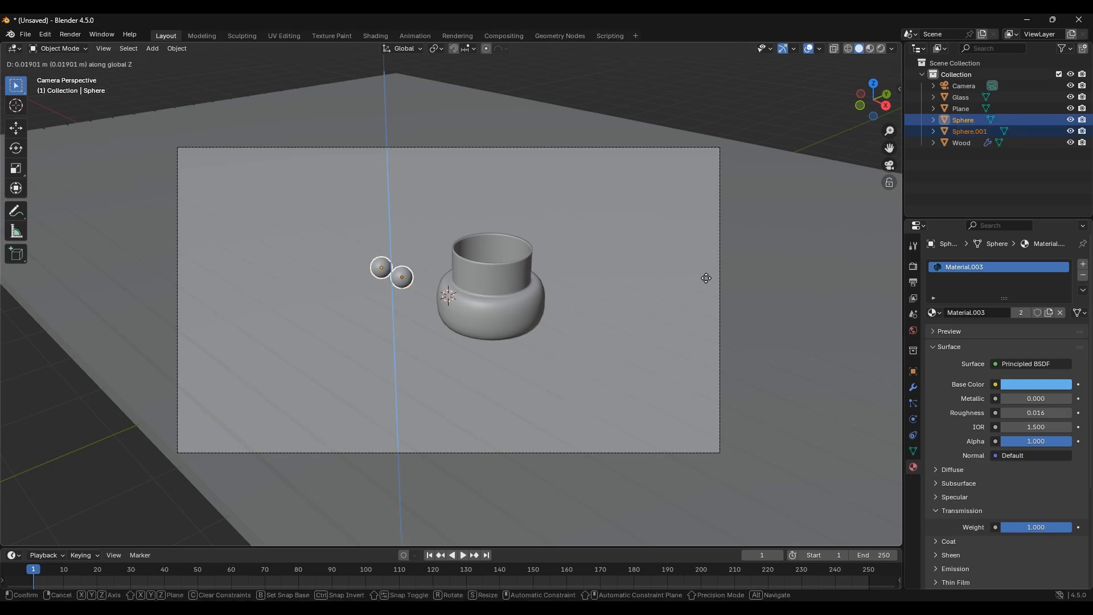
left_click(707, 281)
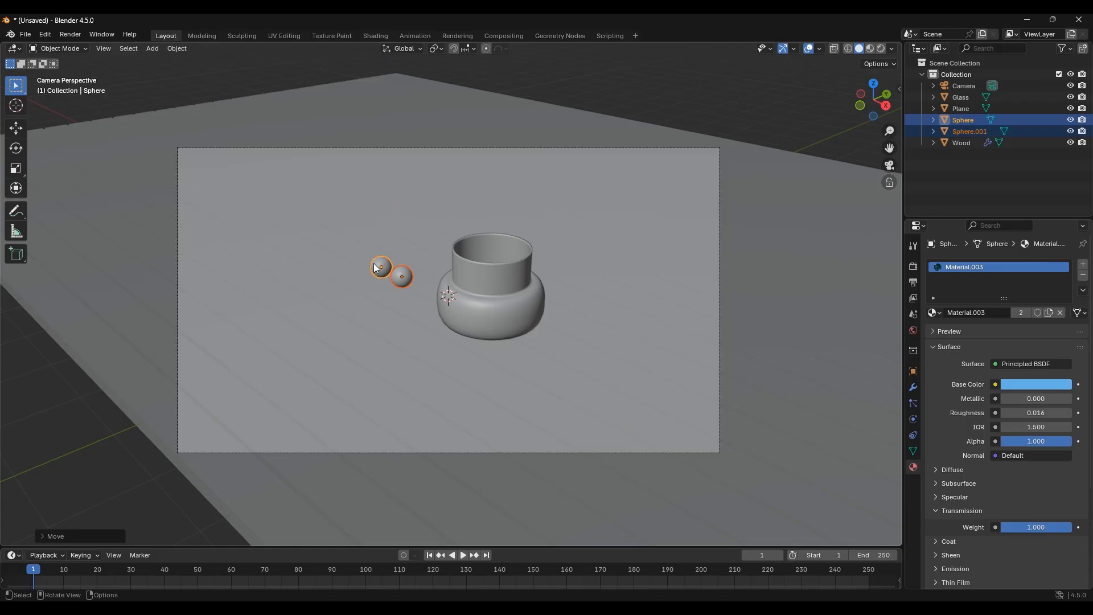
Replace the duplicated sphere's material with a new one using Transmission Weight 1, Roughness 0.04 and an orange Base Color.
left_click(401, 282)
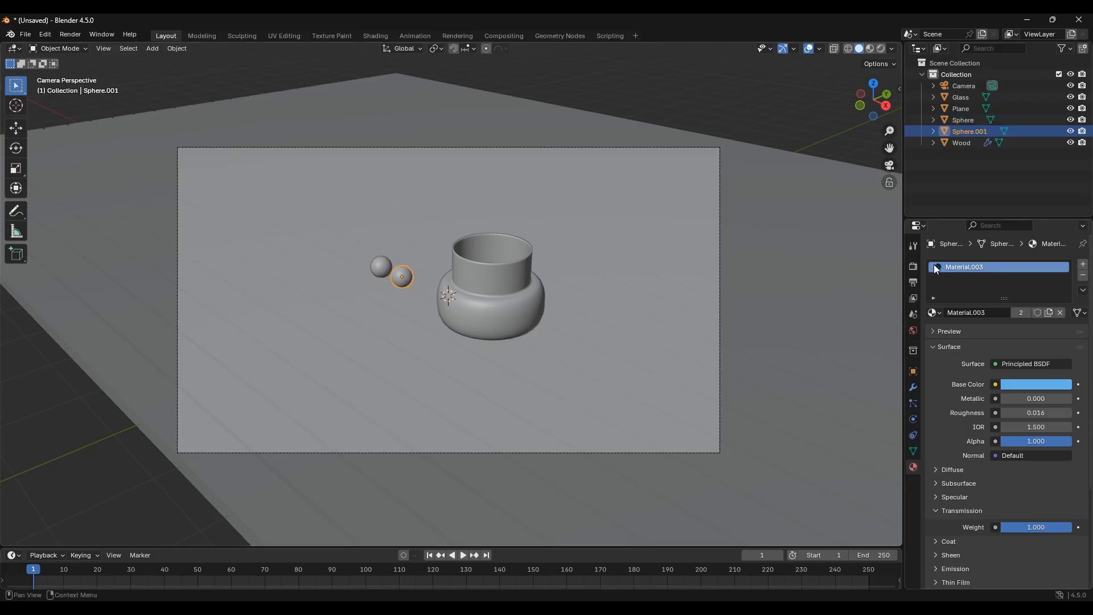
left_click(380, 273)
left_click(397, 283)
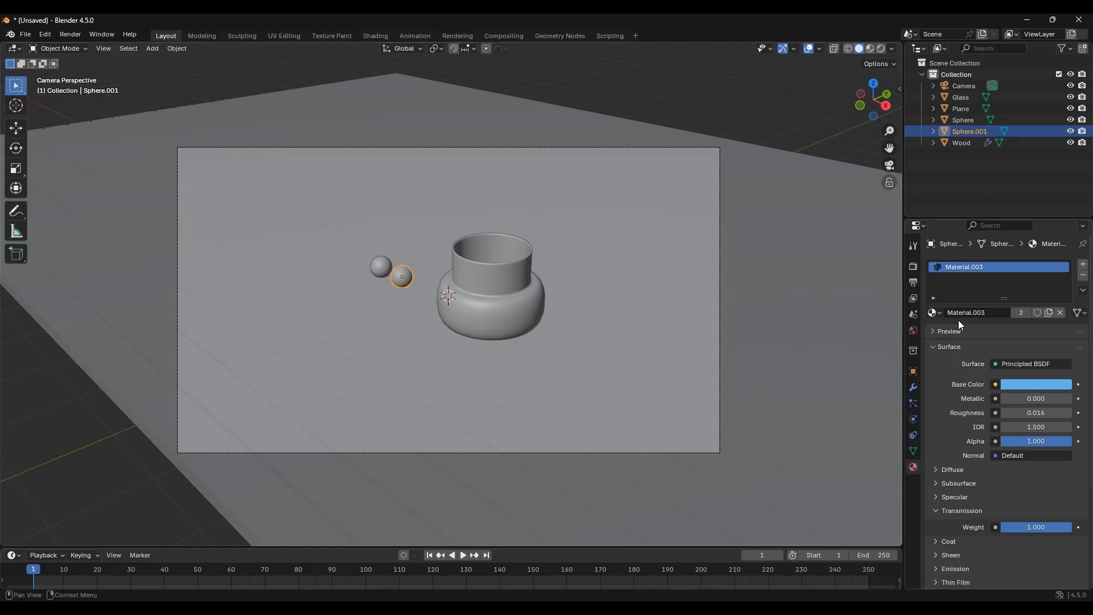
left_click(1083, 277)
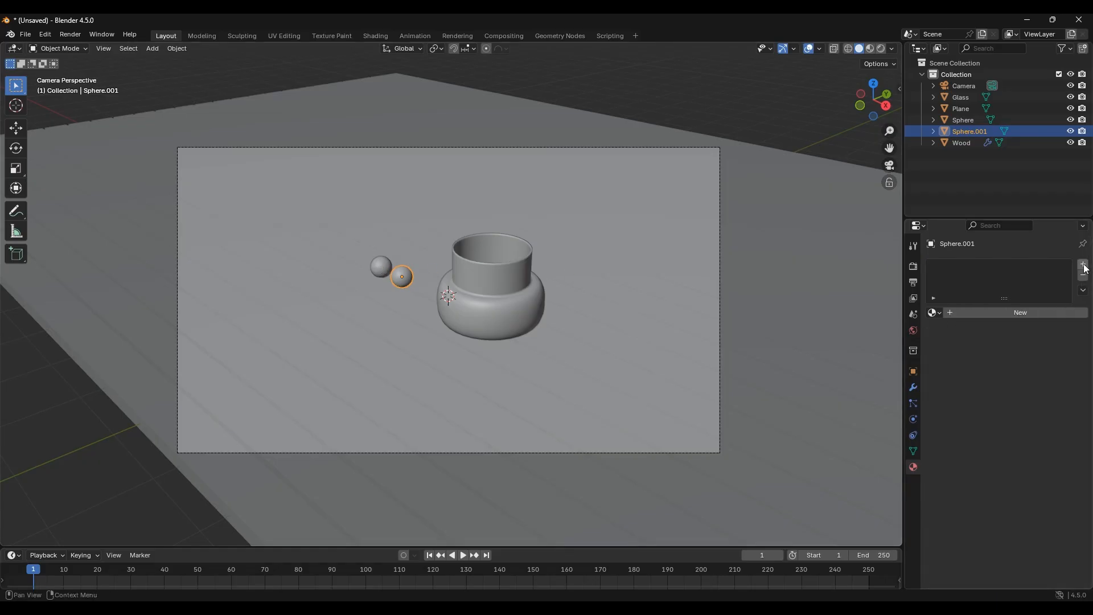
left_click(1084, 265)
left_click(1017, 313)
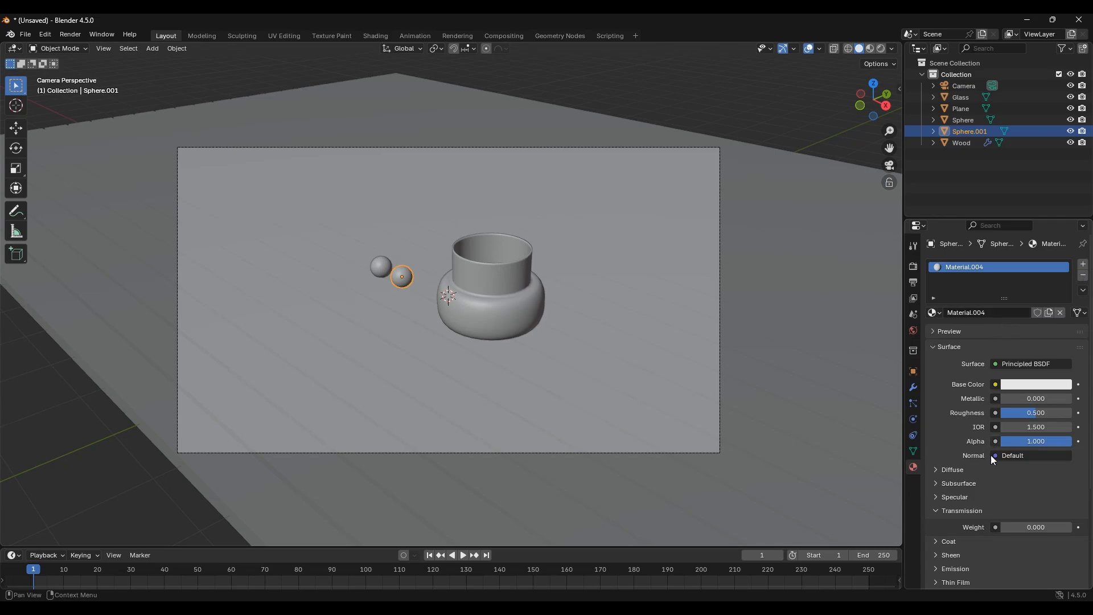
left_click_drag(1010, 527, 1071, 528)
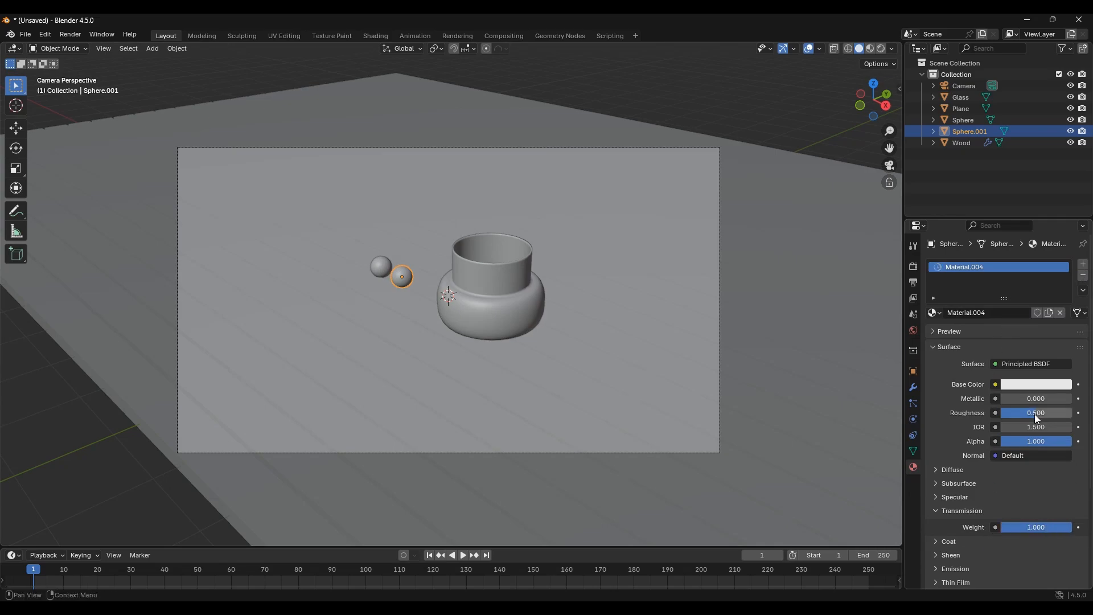
left_click_drag(1034, 414, 1004, 412)
left_click(1013, 385)
left_click(995, 278)
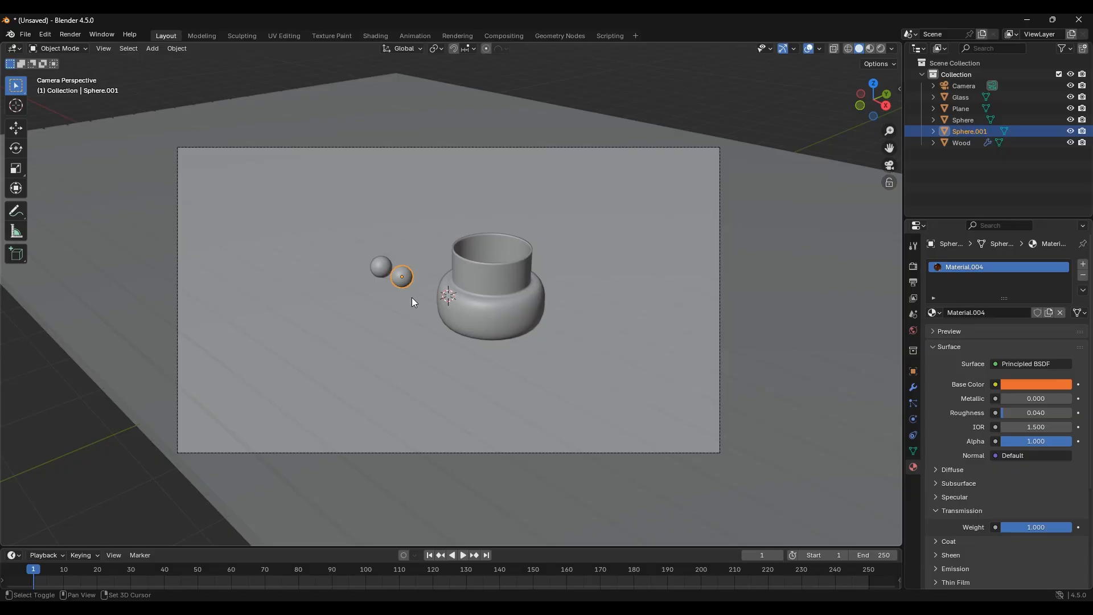
Duplicate the orange sphere about 0.55 m along the negative Y axis to form a group of three spheres.
key("shift+d")
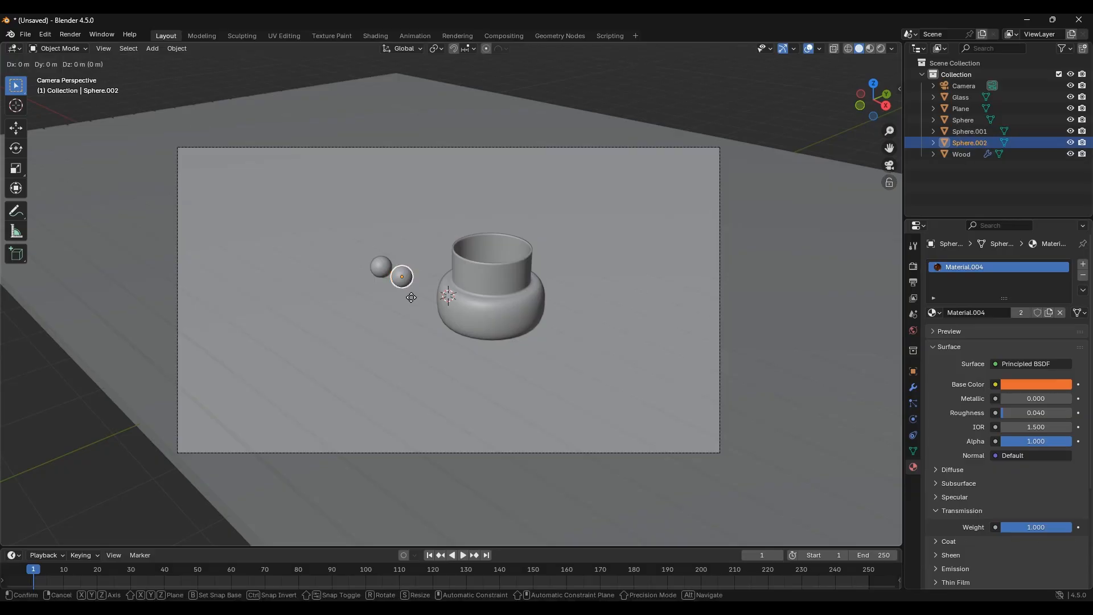
key("y")
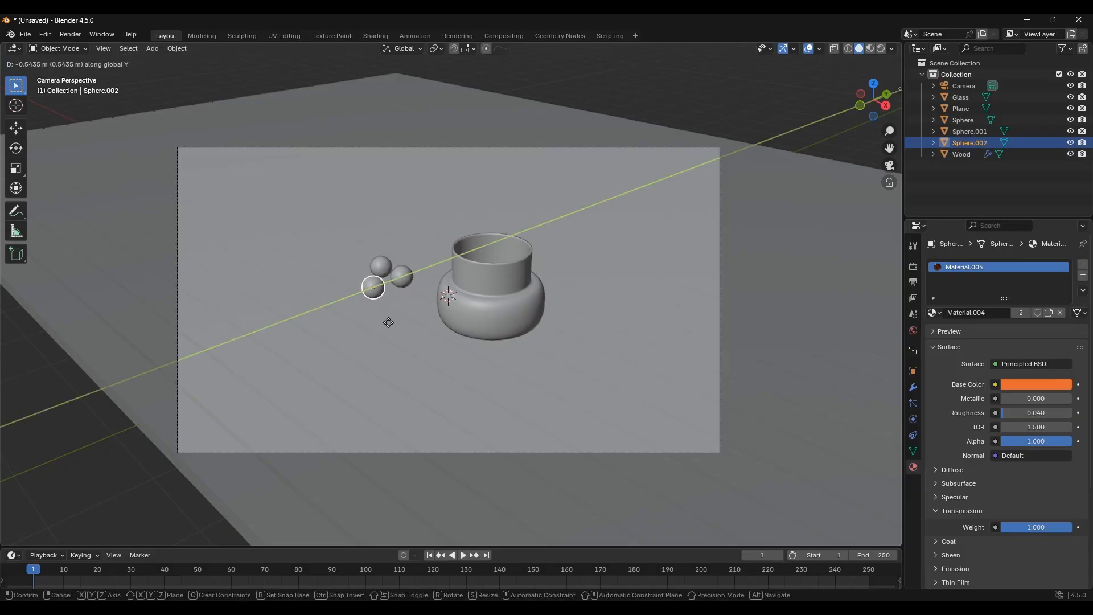
left_click(390, 329)
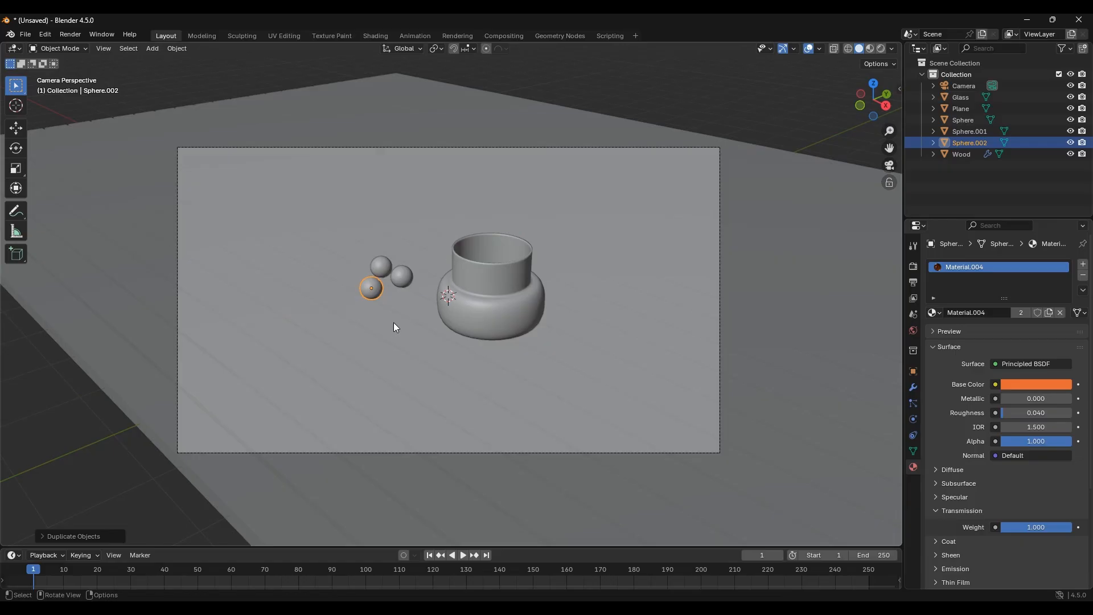
Replace the newest sphere's material with a new one using Transmission Weight 1, Roughness 0.063 and a green Base Color (#4AE78B).
left_click(1084, 277)
left_click(1020, 315)
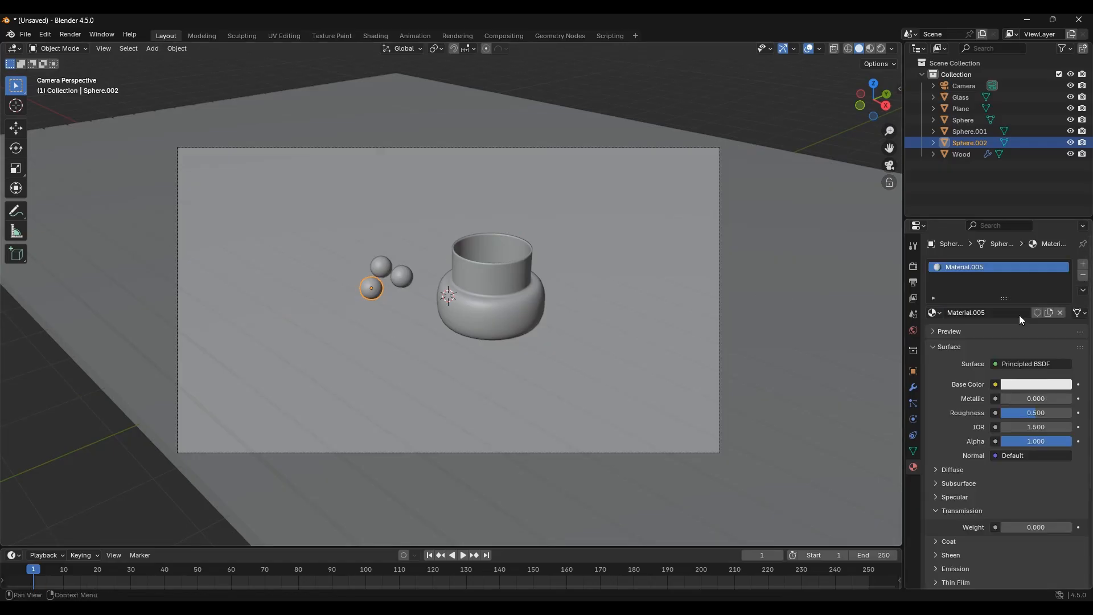
left_click_drag(1009, 527, 1078, 528)
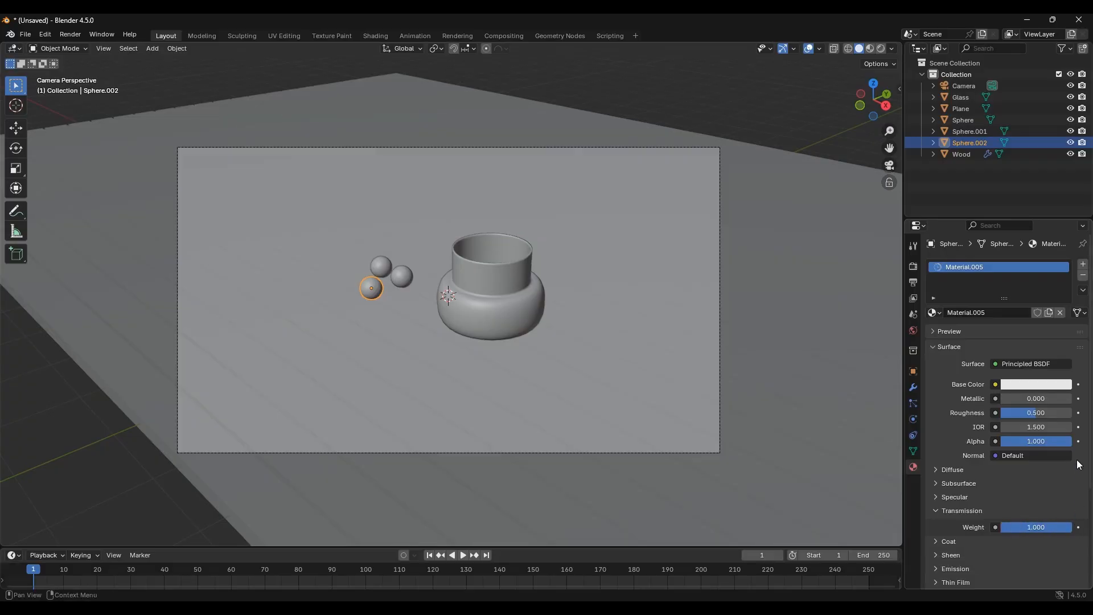
left_click_drag(1057, 408, 1025, 412)
left_click(1034, 385)
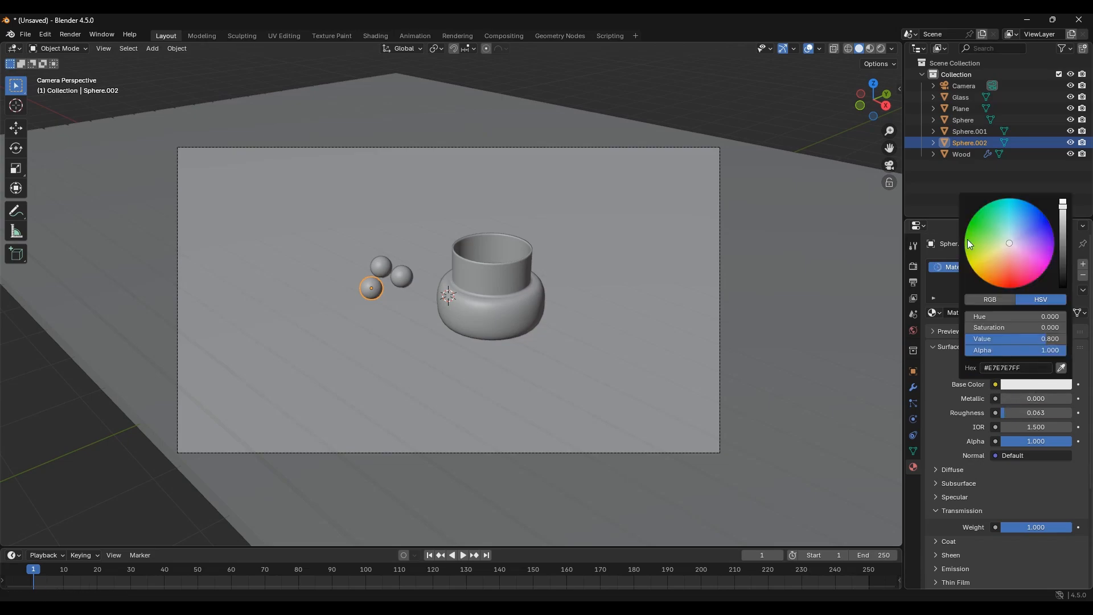
left_click_drag(991, 220, 992, 217)
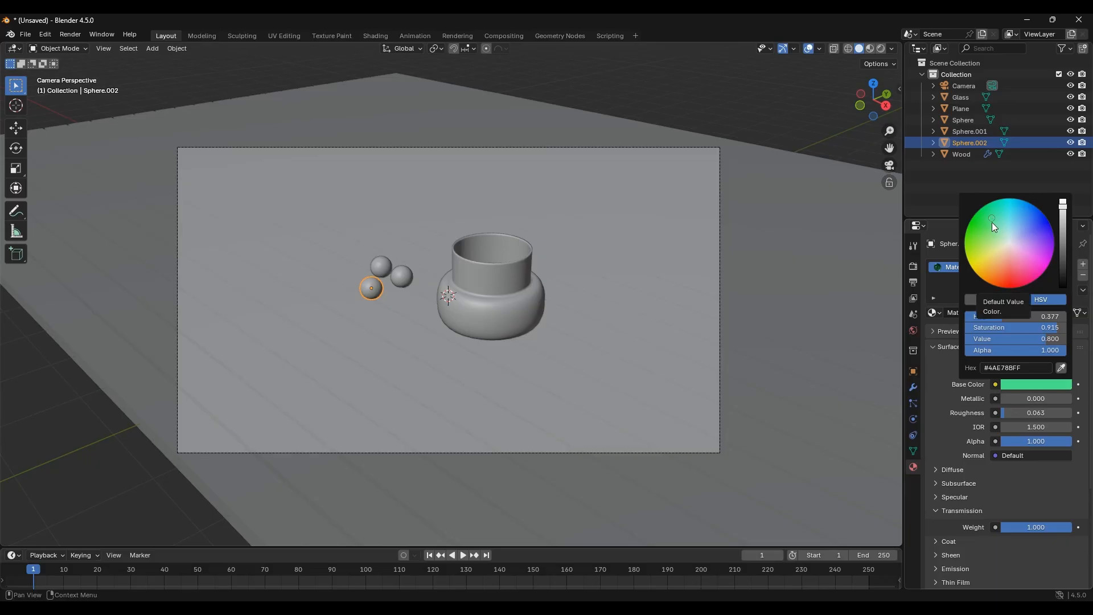
Deselect the sphere and switch the viewport to Rendered shading to preview the three coloured marbles.
left_click(761, 130)
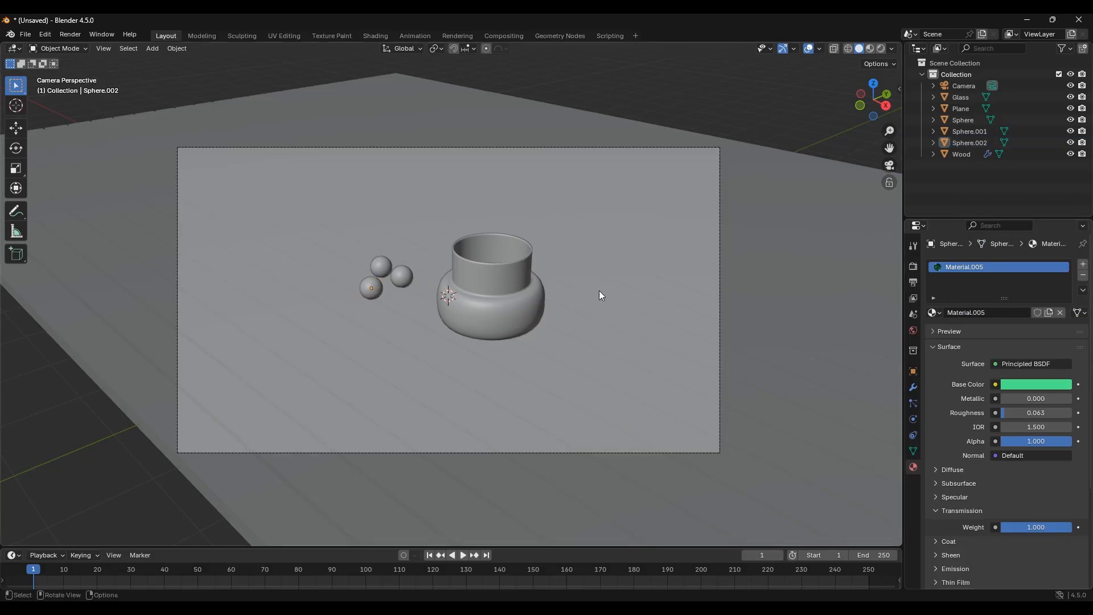
key("z")
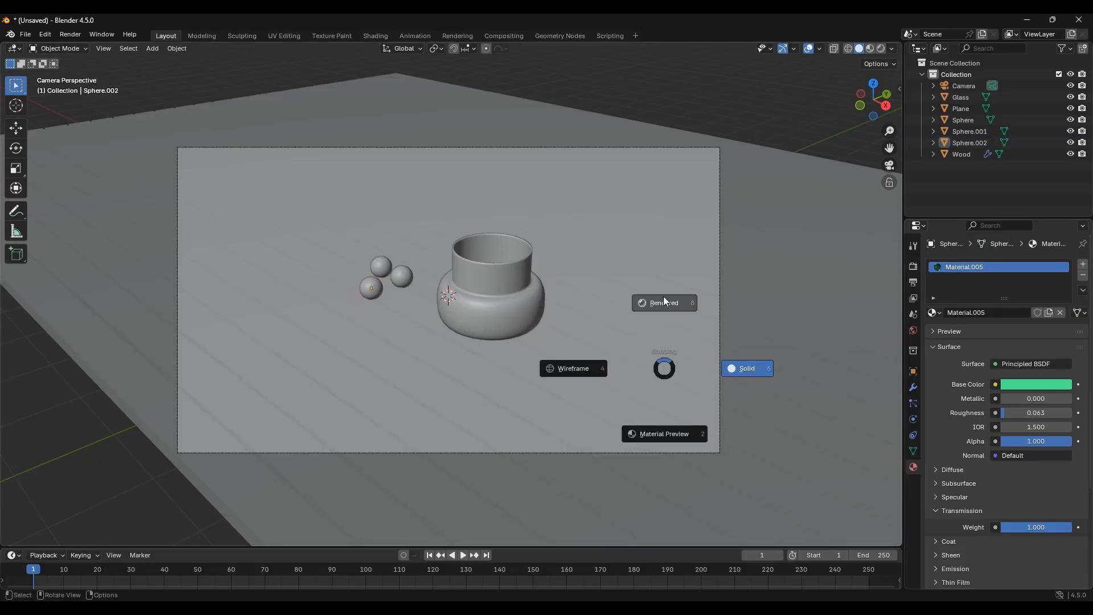
left_click(747, 366)
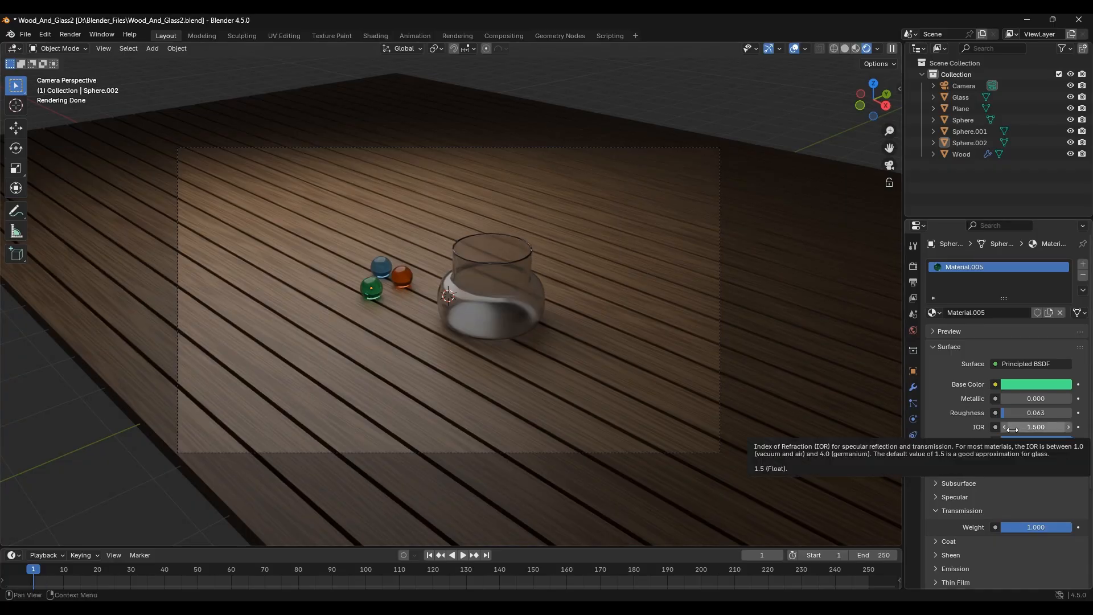
Set the scene's output file format to JPEG.
left_click(915, 282)
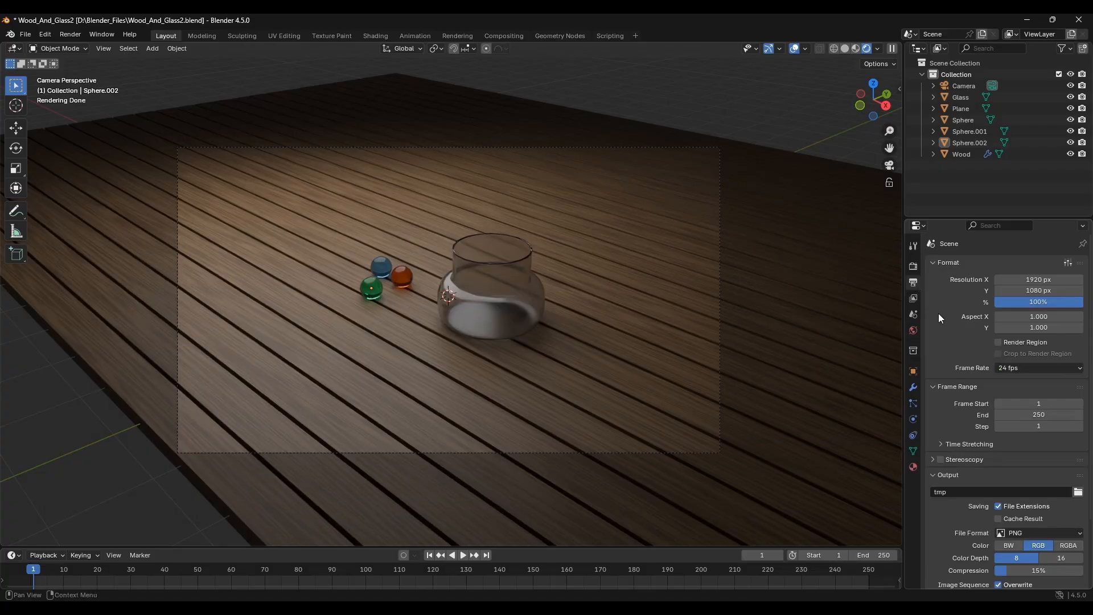
left_click(1030, 531)
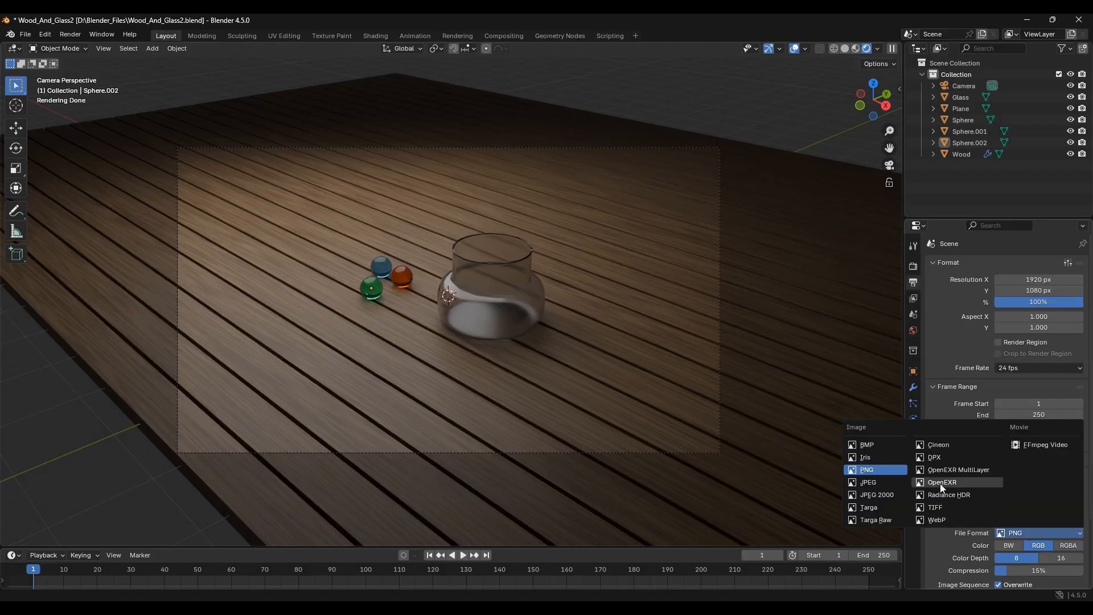
left_click(889, 482)
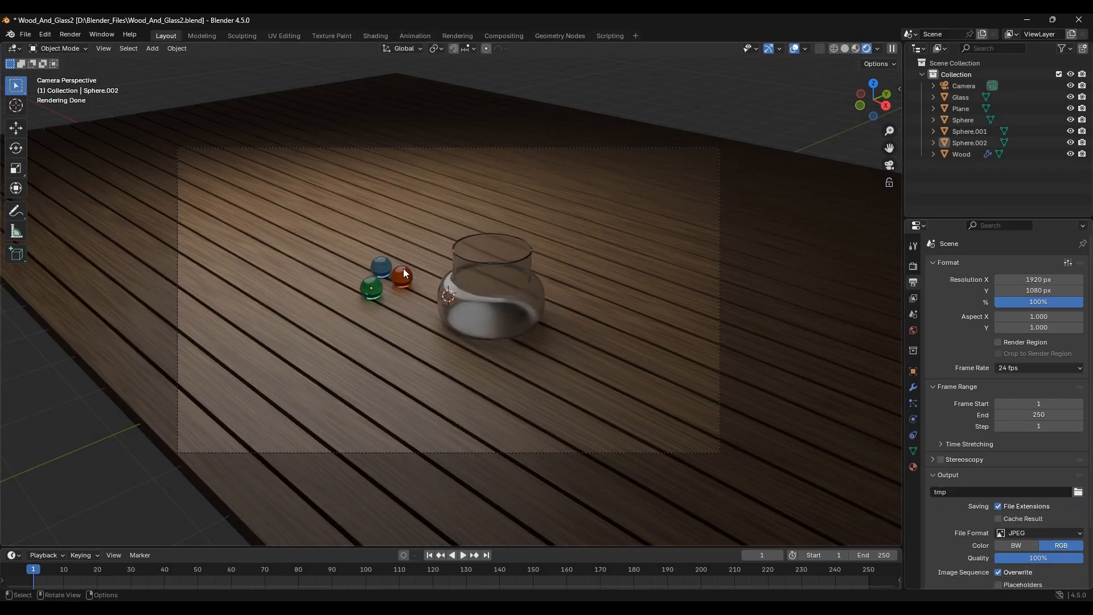
Render a still image of the scene and fit the whole result in the render window.
left_click(70, 34)
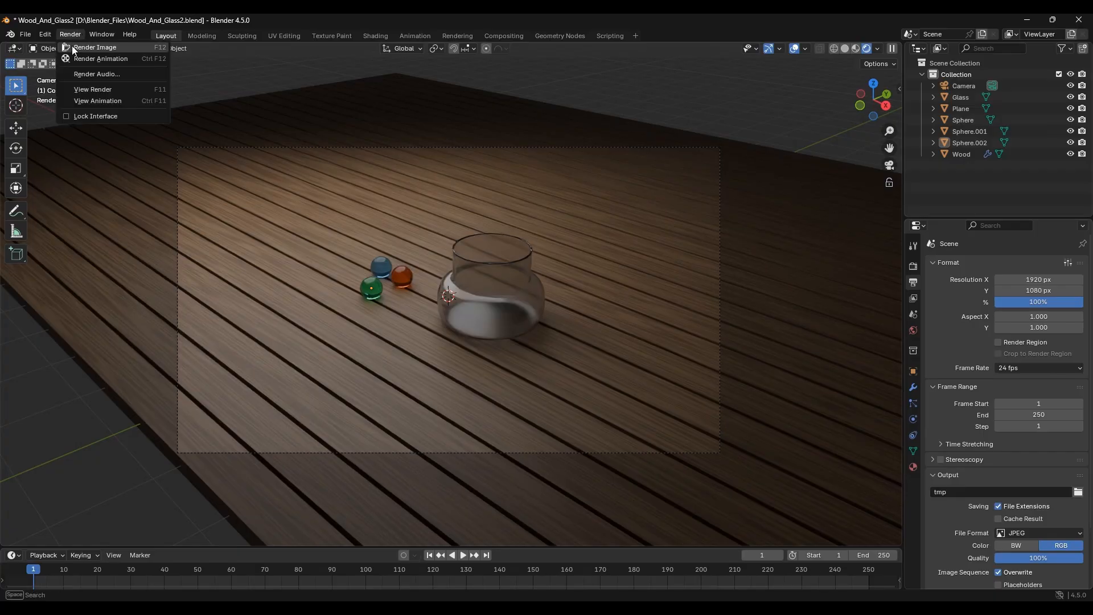
left_click(73, 48)
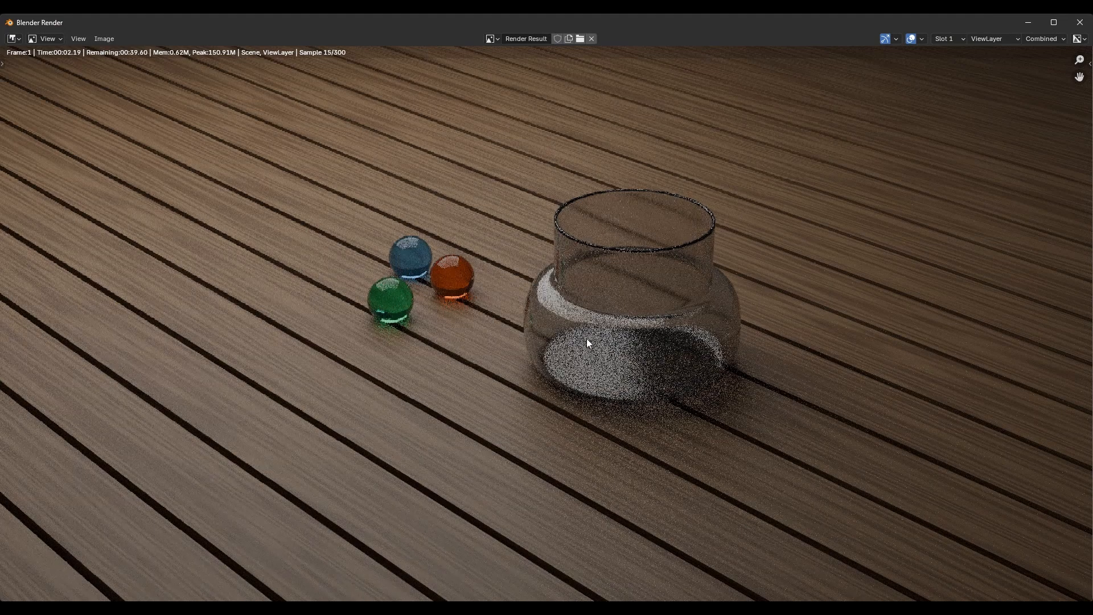
scroll(593, 305, "down", 1)
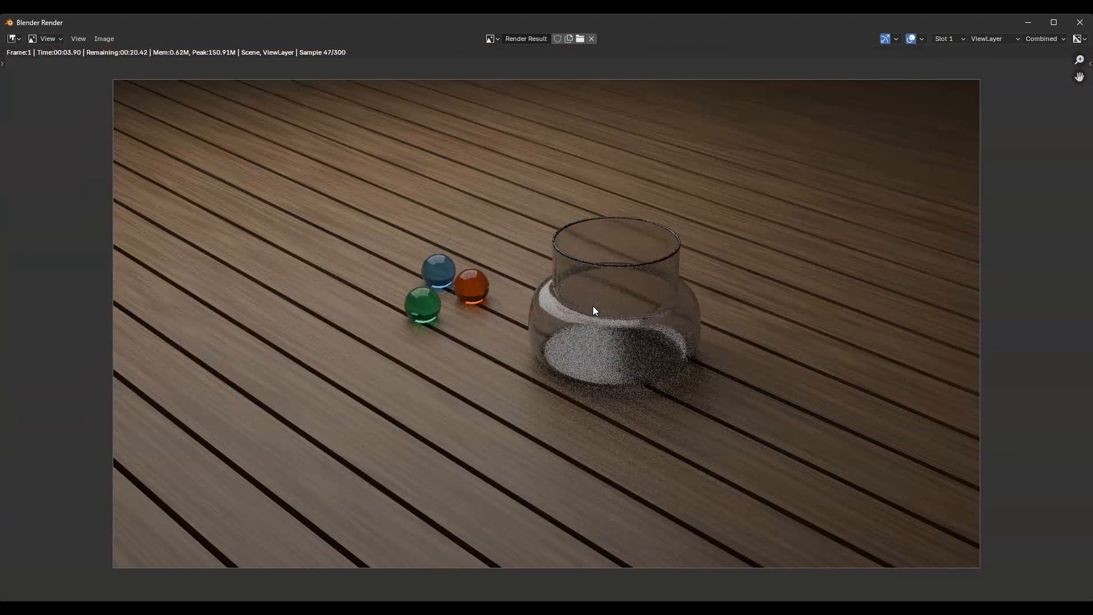
scroll(592, 305, "down", 1)
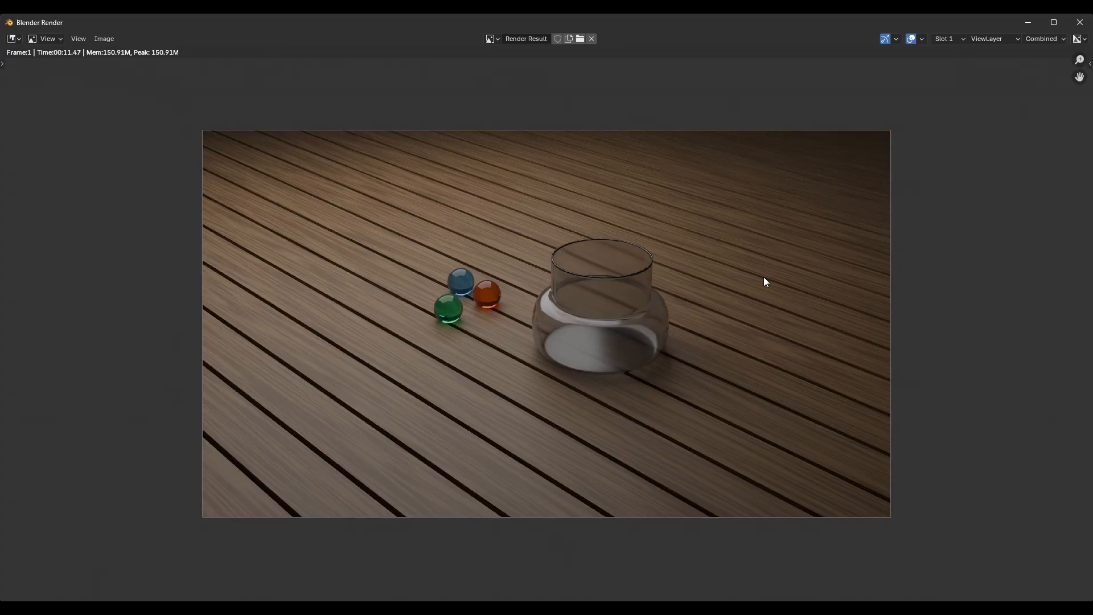
Save the rendered image as Wood_Glass.jpg in the Render folder on the desktop.
left_click(110, 40)
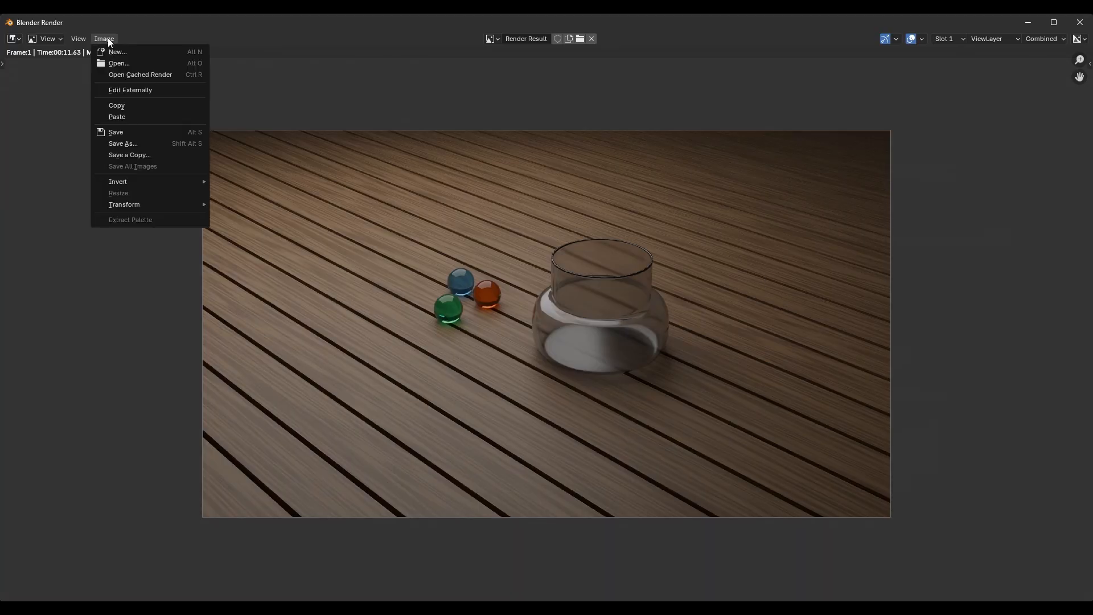
left_click(109, 132)
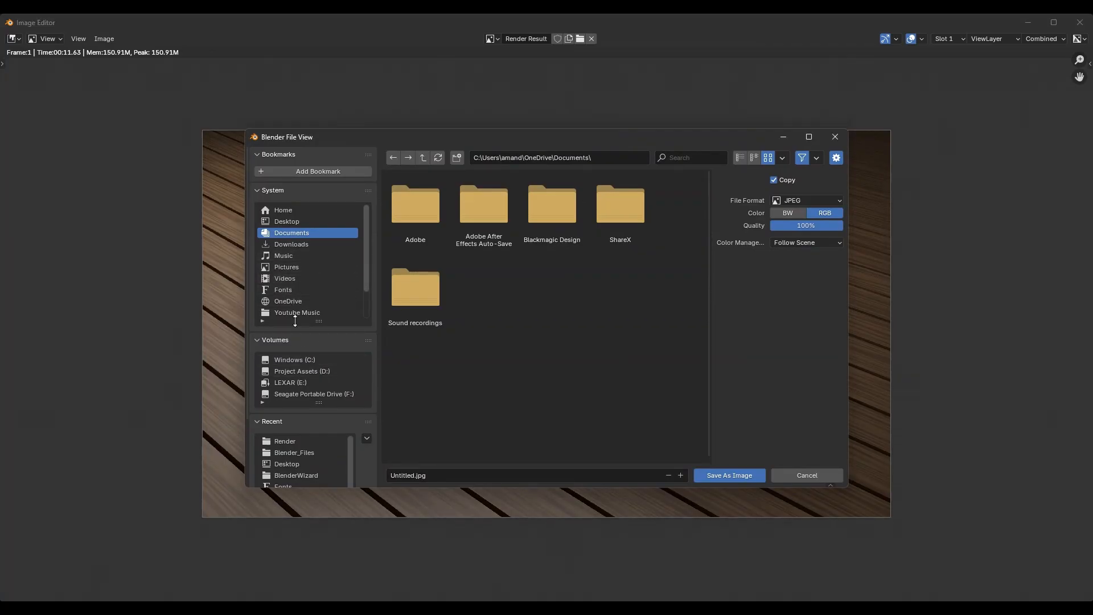
left_click(289, 442)
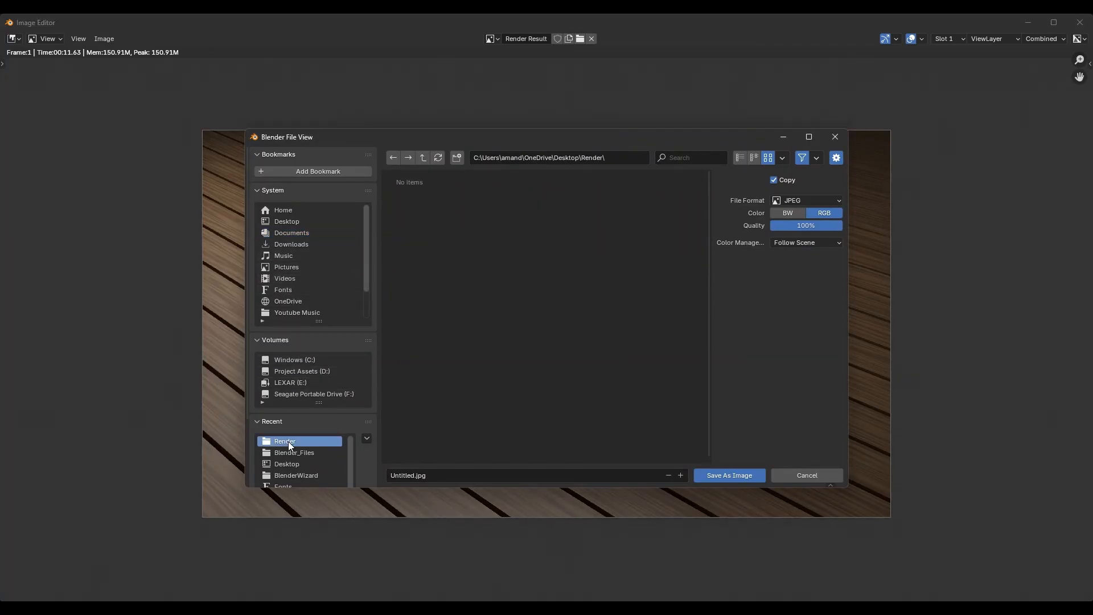
left_click(426, 477)
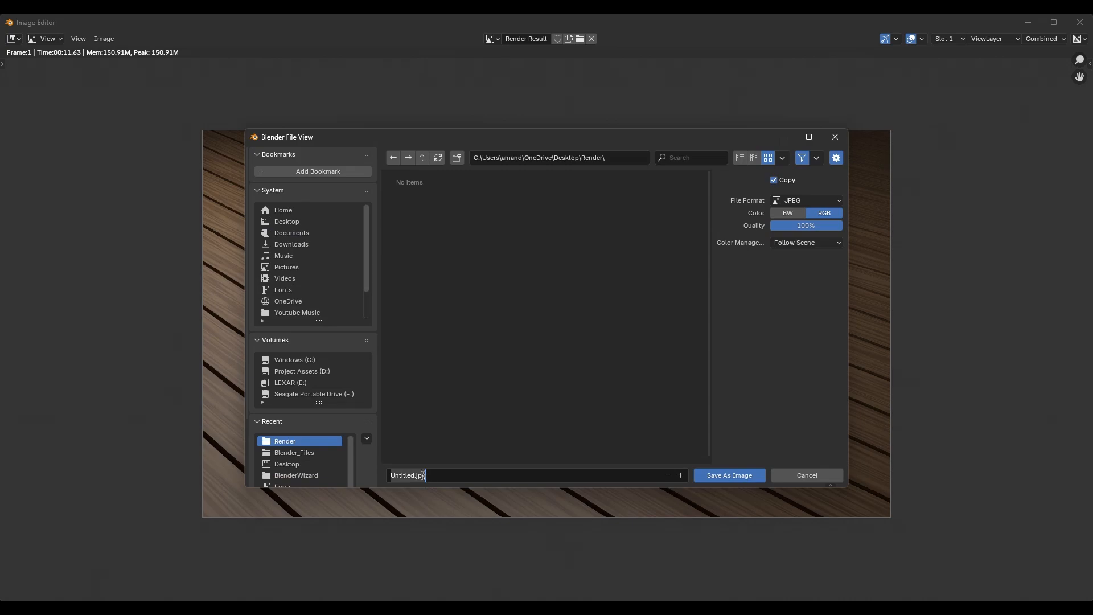
left_click(415, 476)
key("BackSpace")
key("BackSpace")
key("BackSpace")
key("BackSpace")
key("BackSpace")
key("BackSpace")
key("BackSpace")
key("BackSpace")
type("Wood_Glass")
left_click(734, 471)
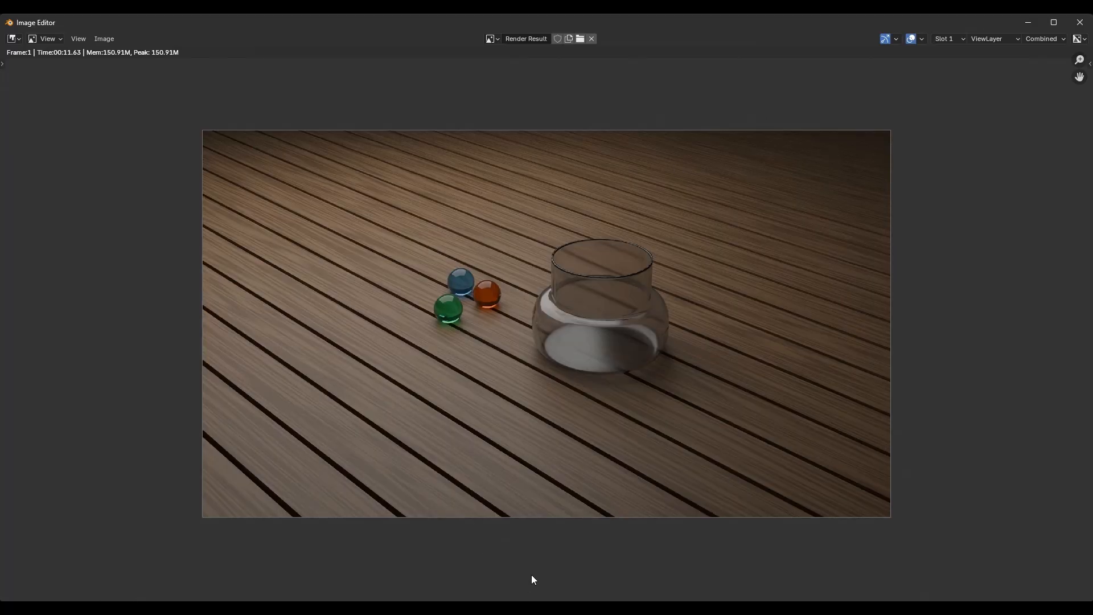
Minimize Blender, open Wood_Glass.jpg from the desktop's Render folder in the image viewer, and enlarge its window to examine the render.
left_click(1029, 22)
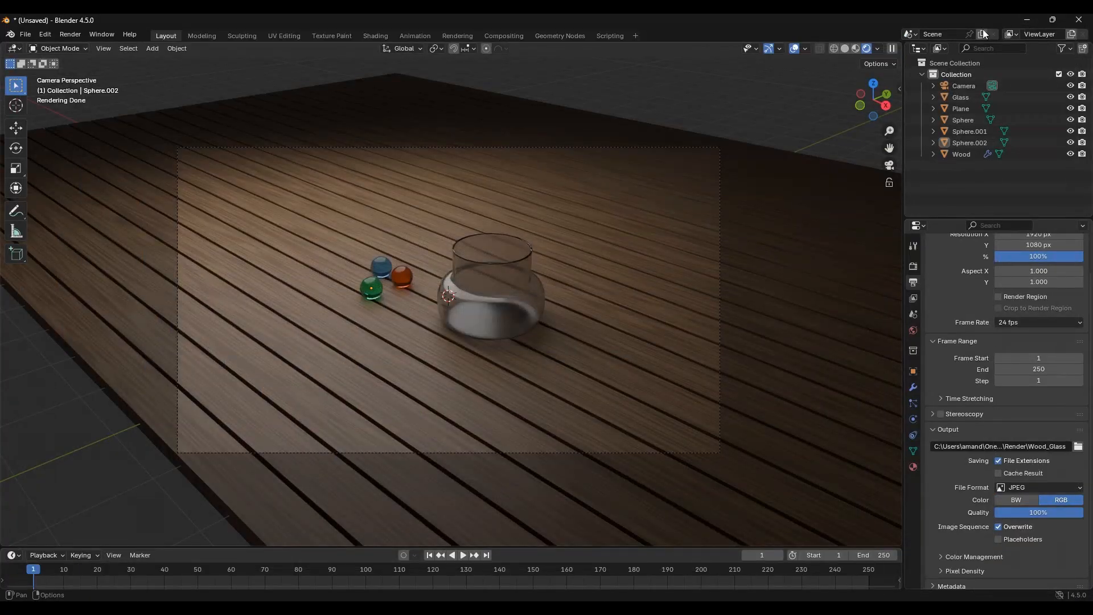
left_click(1027, 19)
left_click(673, 126)
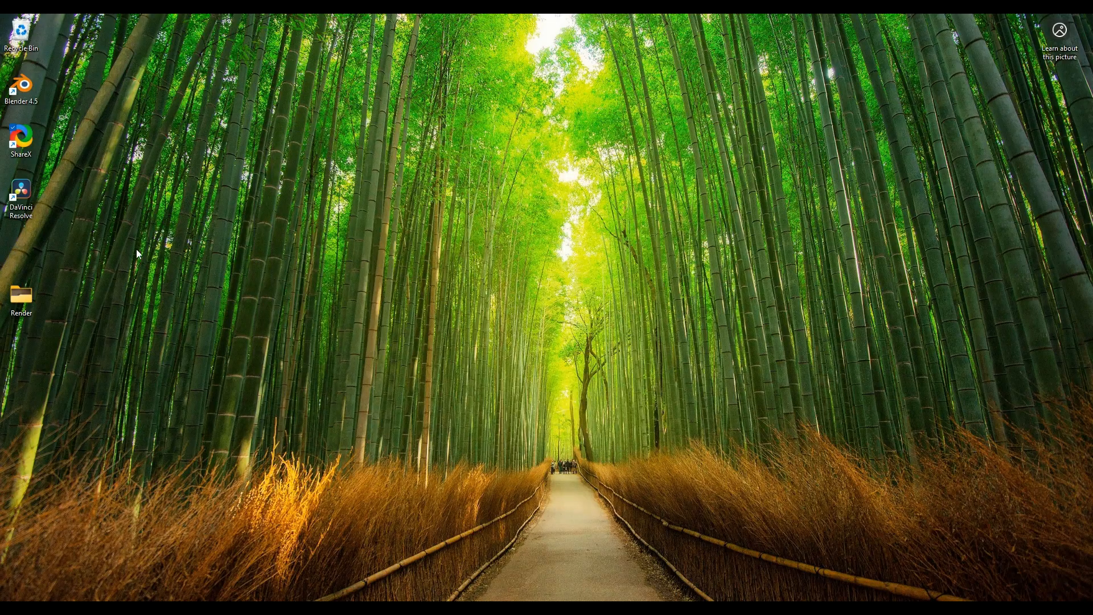
double_click(20, 294)
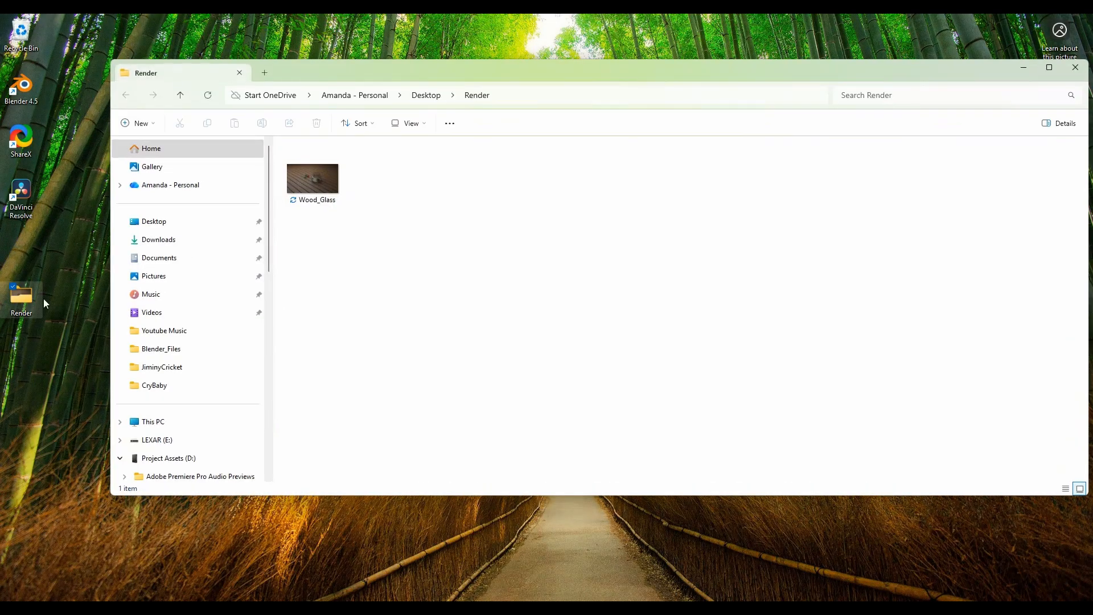
double_click(329, 192)
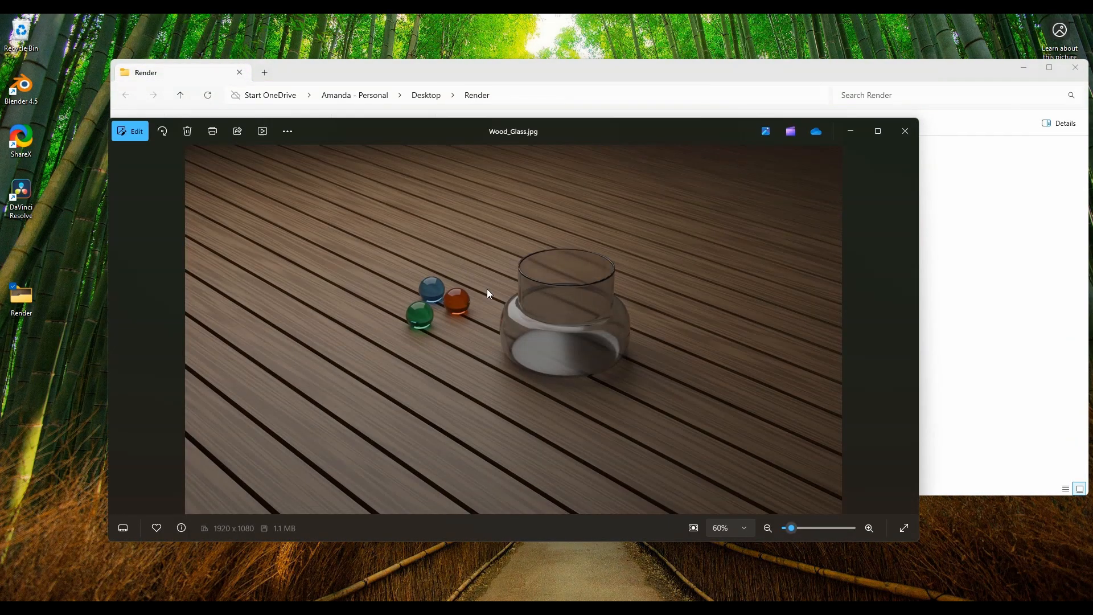
left_click_drag(918, 118, 1005, 50)
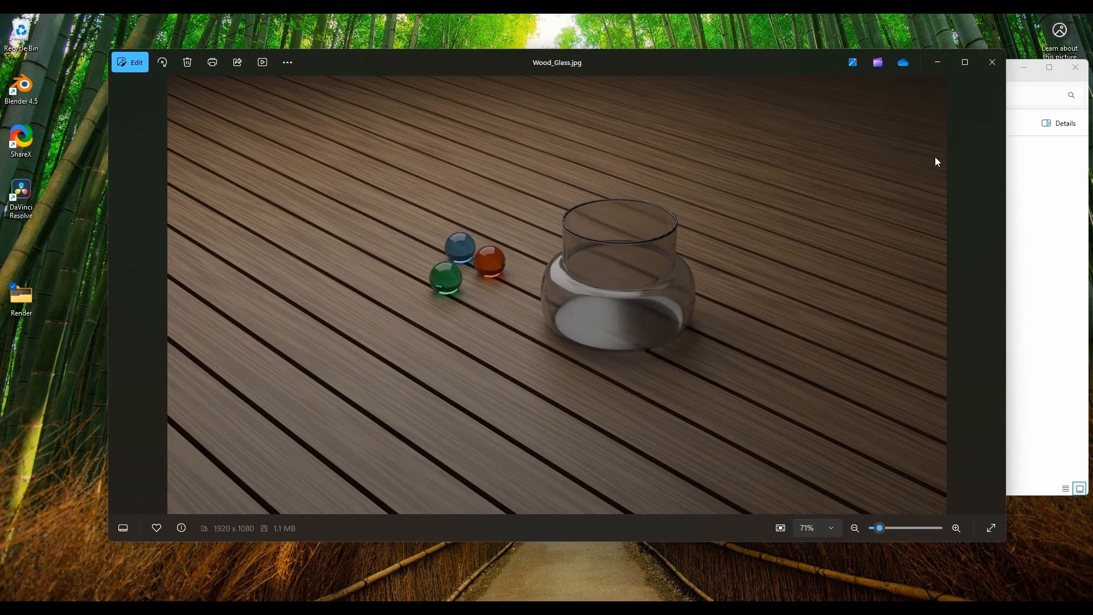